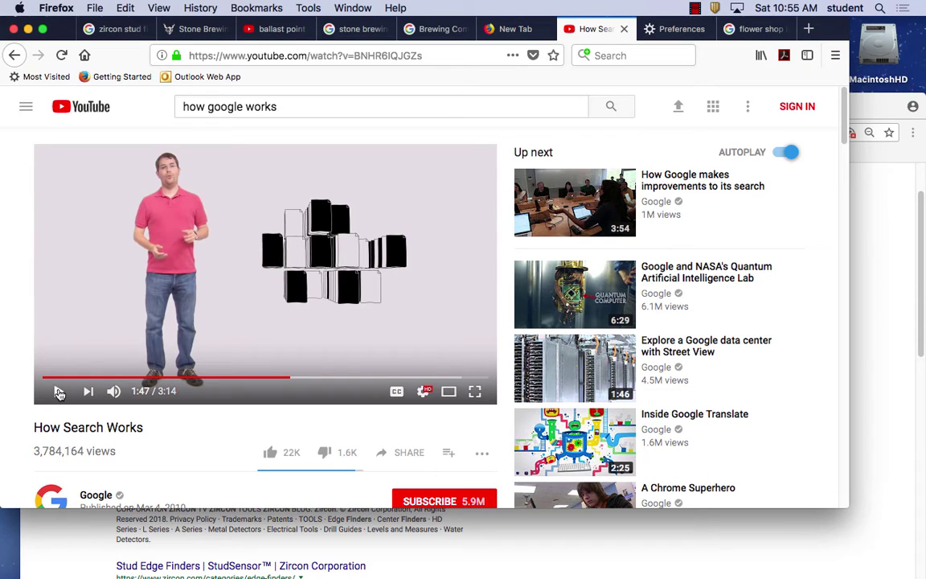
Open a new Firefox tab and load addme.com.
{"action": "left_click", "coordinate": [94, 8]}
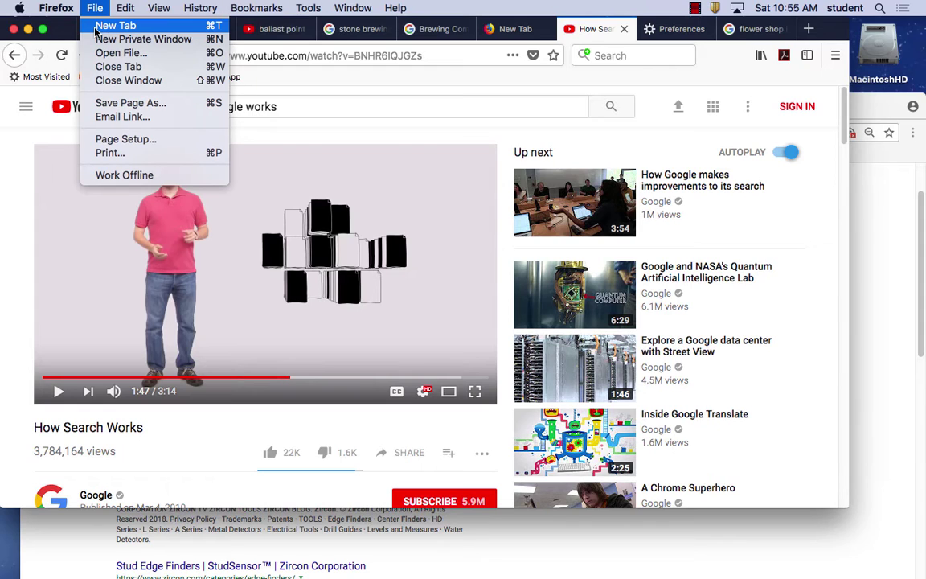
{"action": "left_click", "coordinate": [95, 29]}
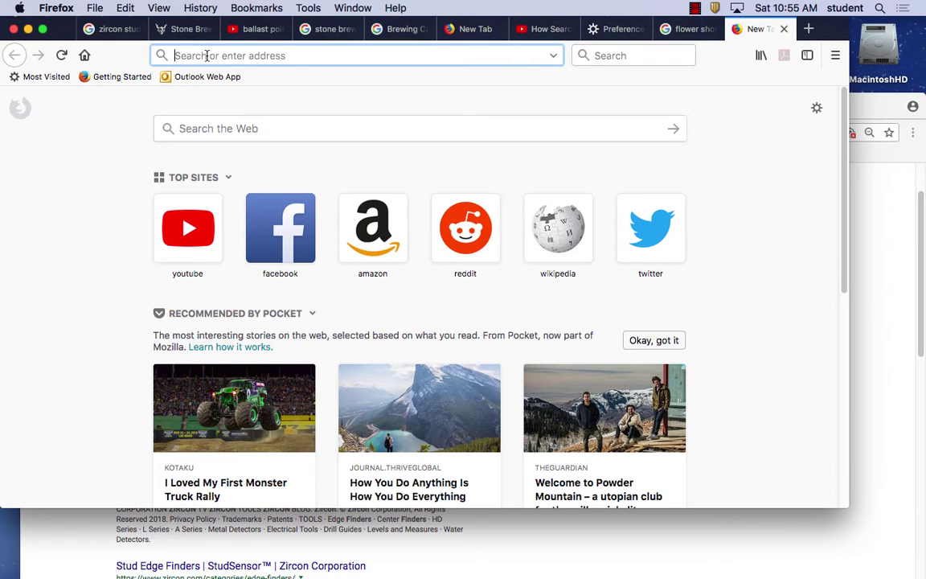
{"action": "type", "text": "addme.com"}
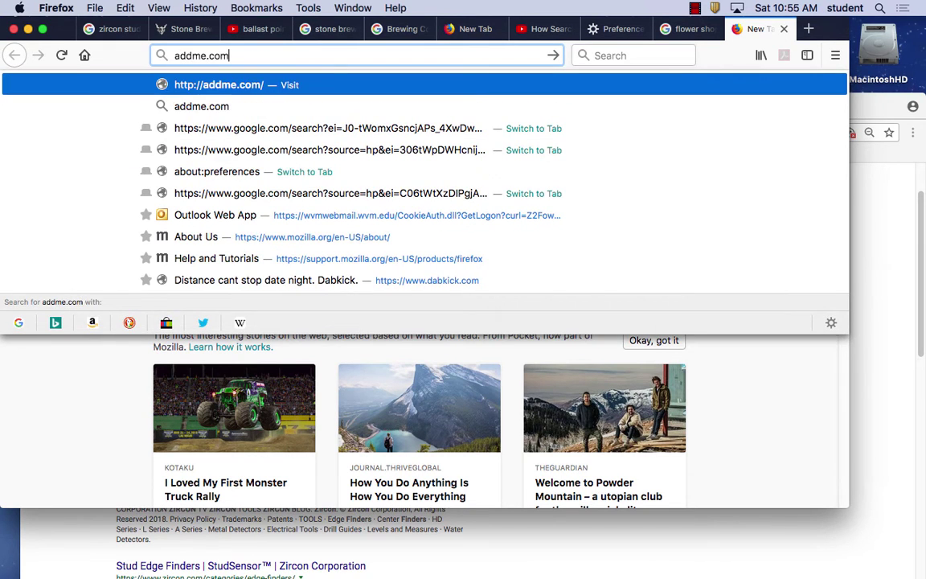
{"action": "key", "text": "Return"}
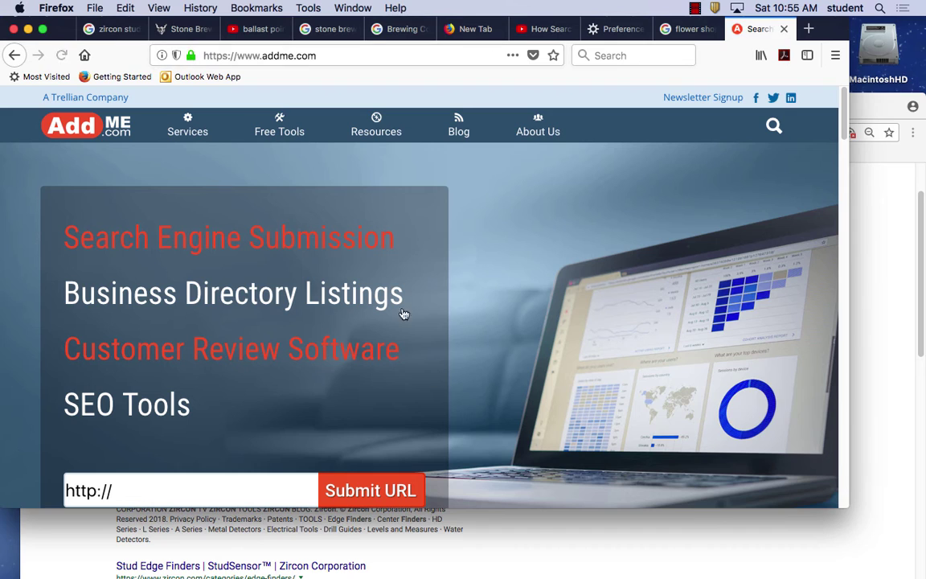
Scroll the AddMe home page and bring up the Free Tools menu.
{"action": "mouse_move", "coordinate": [372, 120]}
{"action": "scroll", "coordinate": [357, 398], "scroll_direction": "down", "scroll_amount": 5}
{"action": "scroll", "coordinate": [358, 398], "scroll_direction": "down", "scroll_amount": 5}
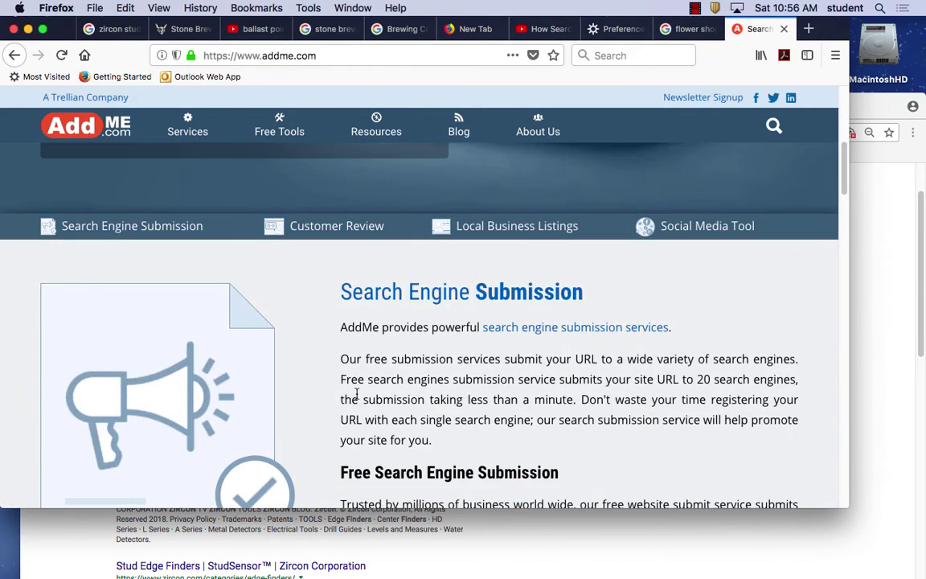
{"action": "scroll", "coordinate": [359, 398], "scroll_direction": "up", "scroll_amount": 4}
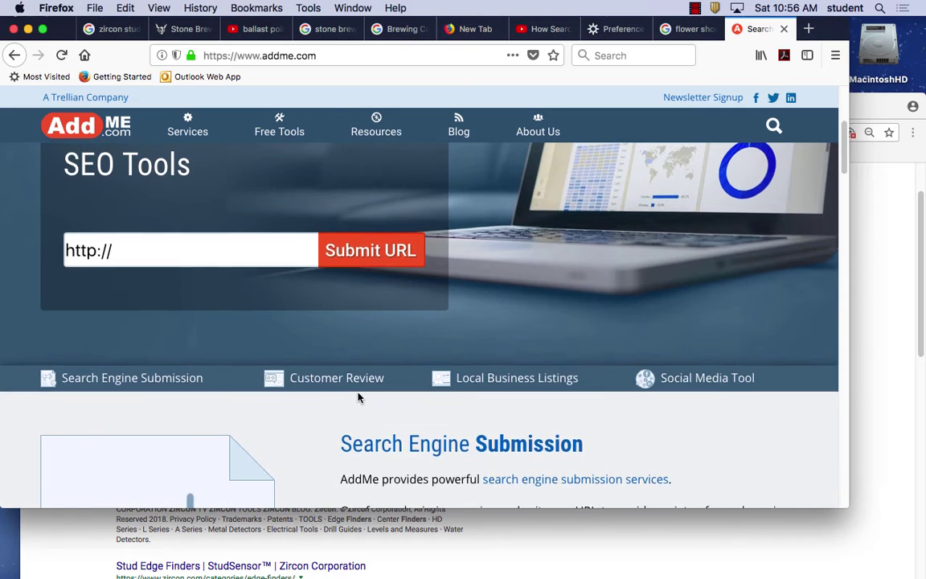
{"action": "scroll", "coordinate": [358, 397], "scroll_direction": "up", "scroll_amount": 6}
{"action": "mouse_move", "coordinate": [291, 134]}
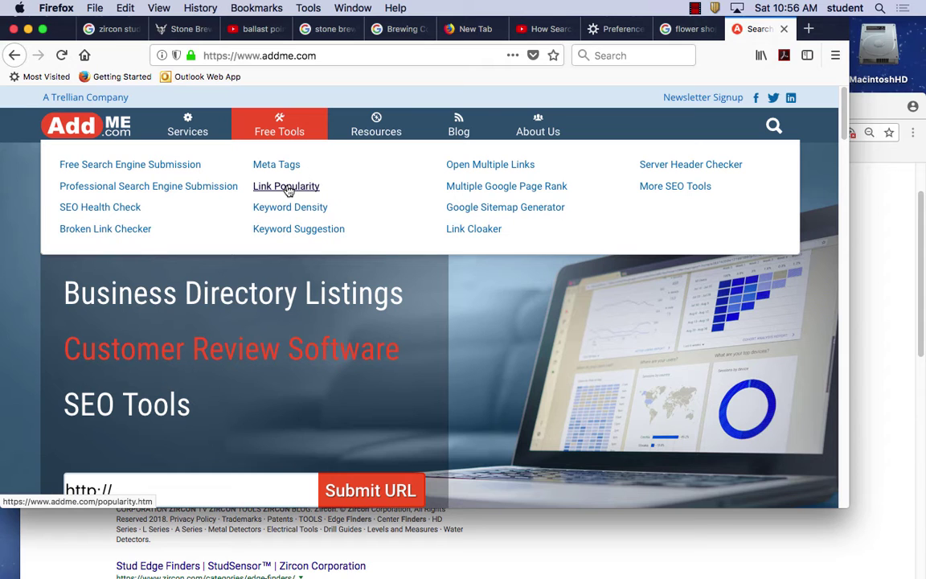
{"action": "left_click", "coordinate": [288, 187]}
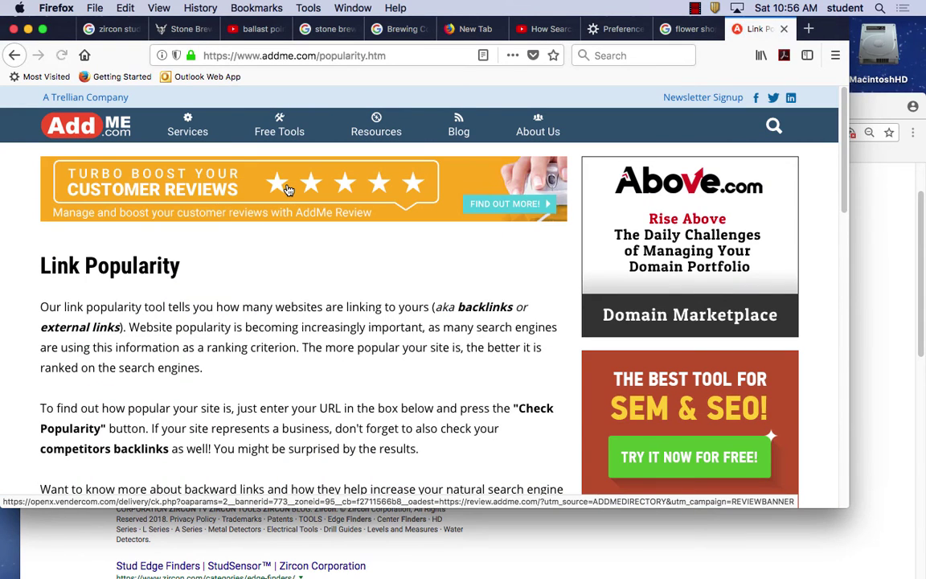
{"action": "scroll", "coordinate": [306, 298], "scroll_direction": "down", "scroll_amount": 5}
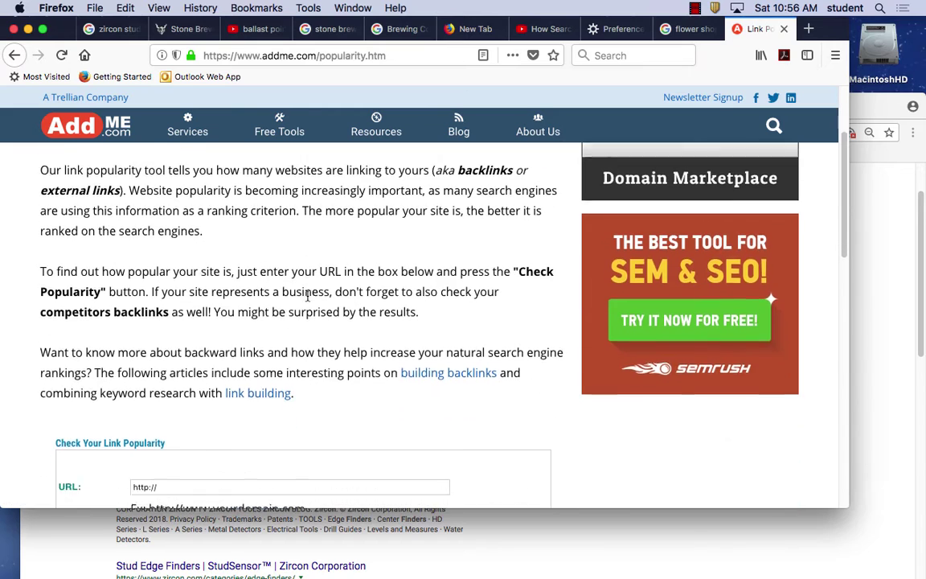
{"action": "scroll", "coordinate": [308, 301], "scroll_direction": "down", "scroll_amount": 3}
{"action": "left_click", "coordinate": [190, 241]}
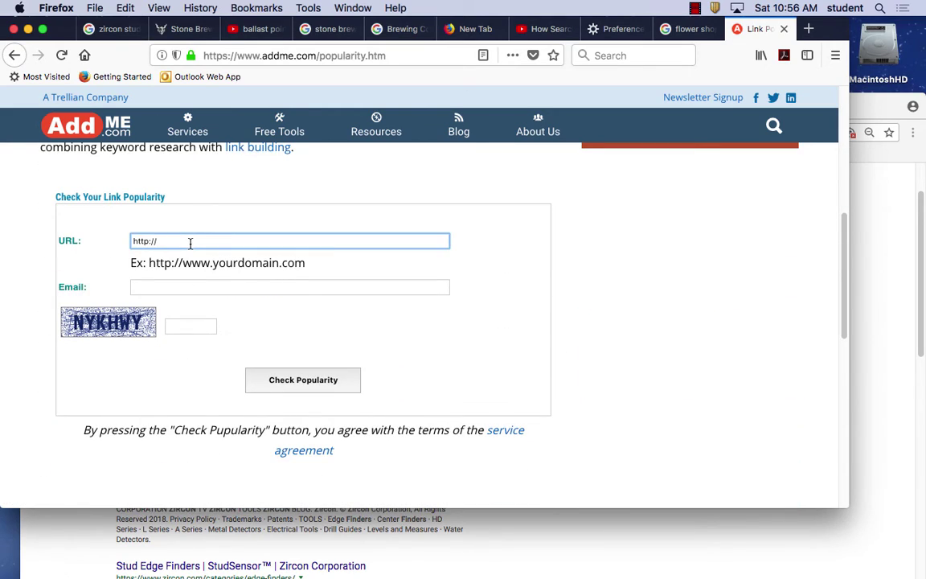
{"action": "type", "text": "www.stonebrewing.com"}
Fill in the verification code and e-mail address, then submit the check.
{"action": "left_click", "coordinate": [186, 327]}
{"action": "type", "text": "NYKHWY"}
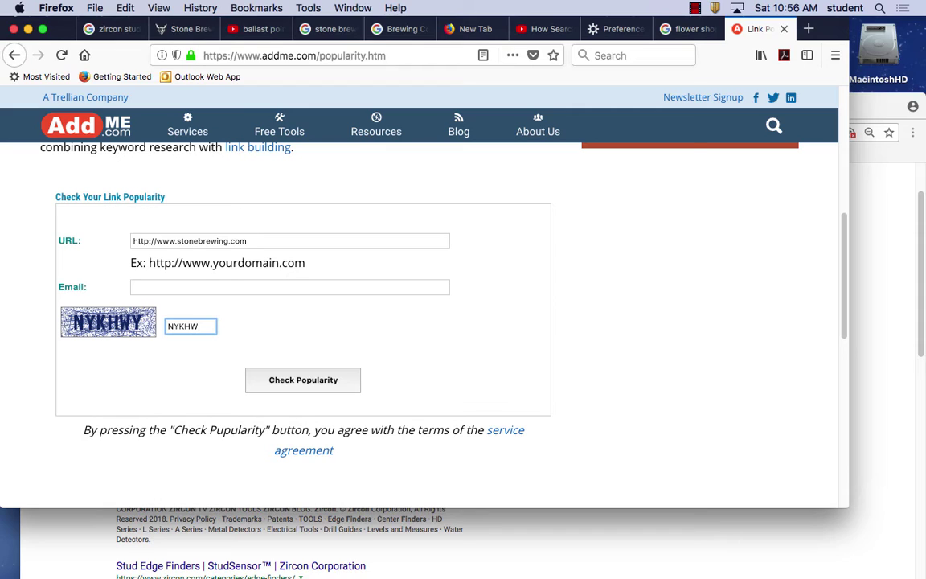
{"action": "left_click", "coordinate": [169, 282]}
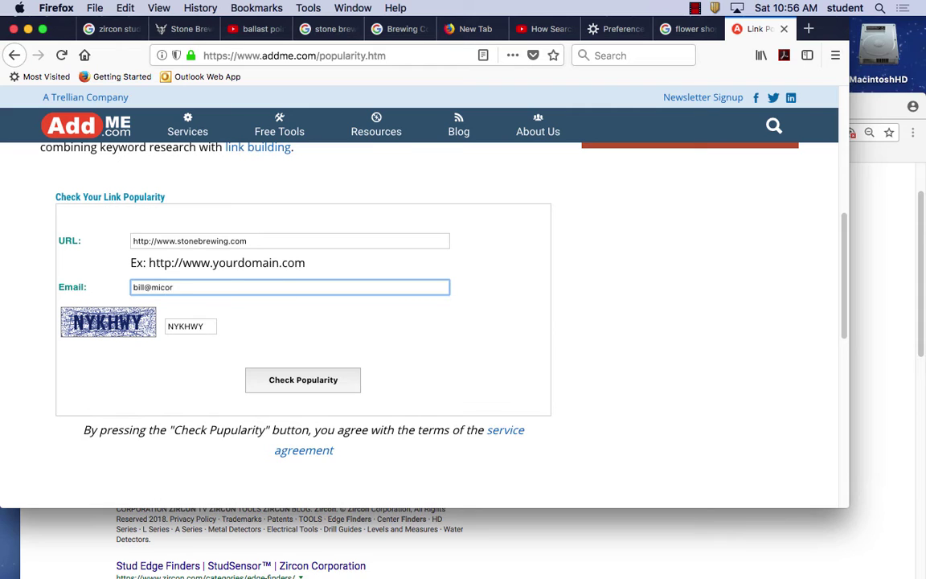
{"action": "left_click", "coordinate": [173, 288]}
{"action": "key", "text": "BackSpace"}
{"action": "key", "text": "BackSpace"}
{"action": "type", "text": "ro"}
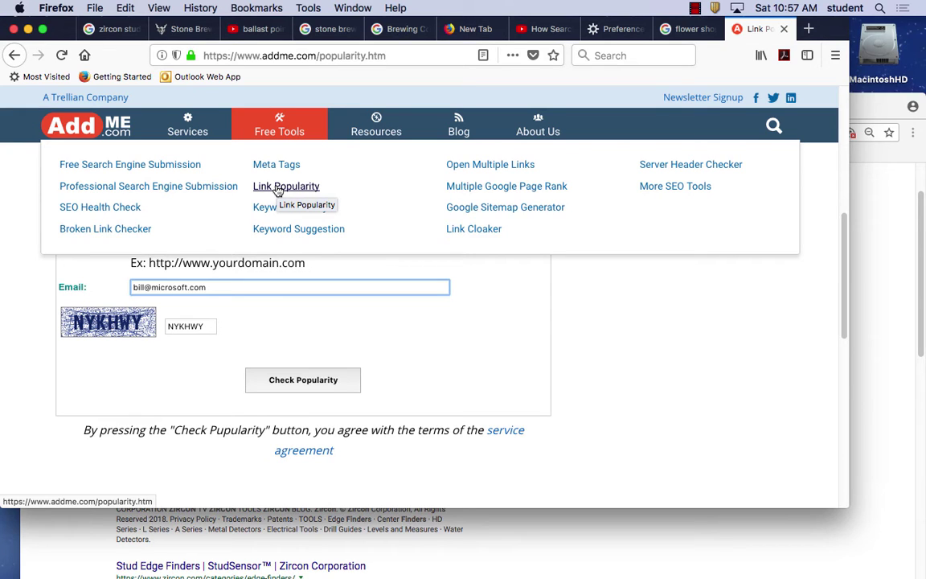
{"action": "left_click", "coordinate": [303, 381]}
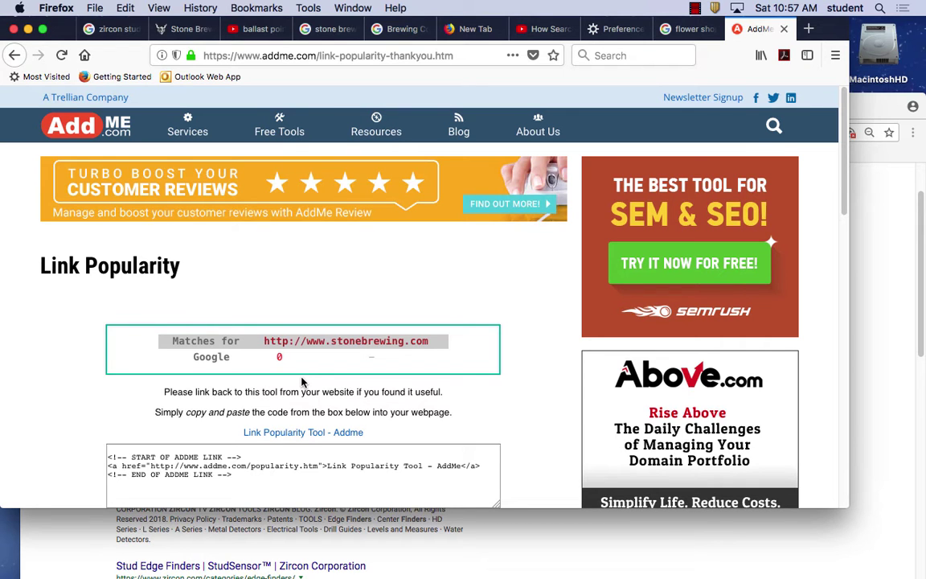
Review the Stone Brewing results, then go back to the Link Popularity form.
{"action": "scroll", "coordinate": [354, 388], "scroll_direction": "down", "scroll_amount": 5}
{"action": "scroll", "coordinate": [353, 389], "scroll_direction": "up", "scroll_amount": 4}
{"action": "scroll", "coordinate": [352, 387], "scroll_direction": "down", "scroll_amount": 1}
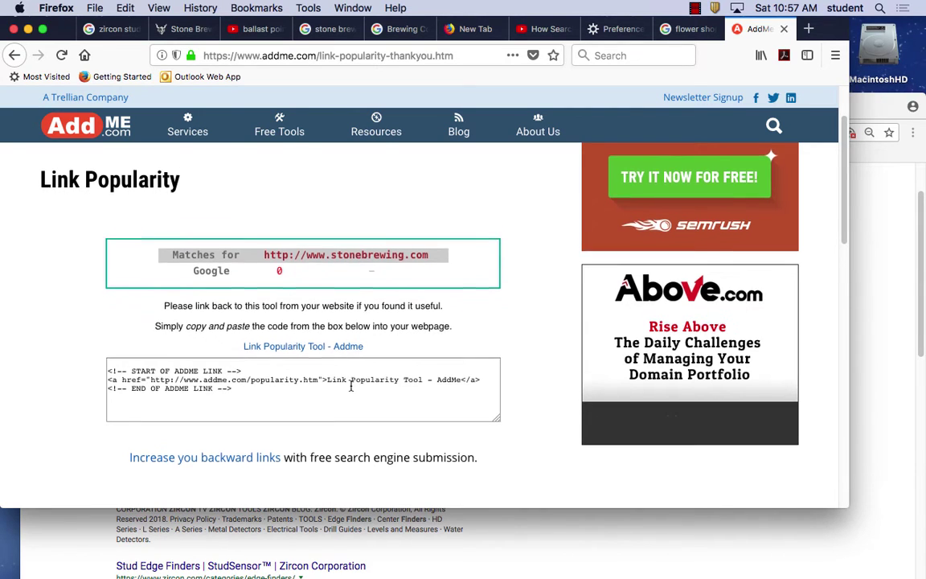
{"action": "scroll", "coordinate": [351, 387], "scroll_direction": "down", "scroll_amount": 3}
{"action": "scroll", "coordinate": [350, 390], "scroll_direction": "down", "scroll_amount": 10}
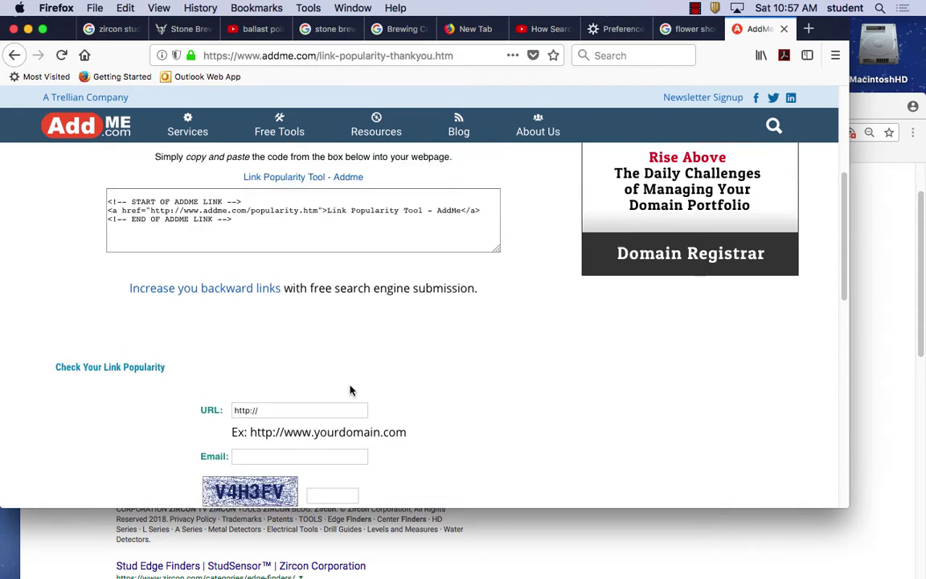
{"action": "scroll", "coordinate": [350, 389], "scroll_direction": "down", "scroll_amount": 3}
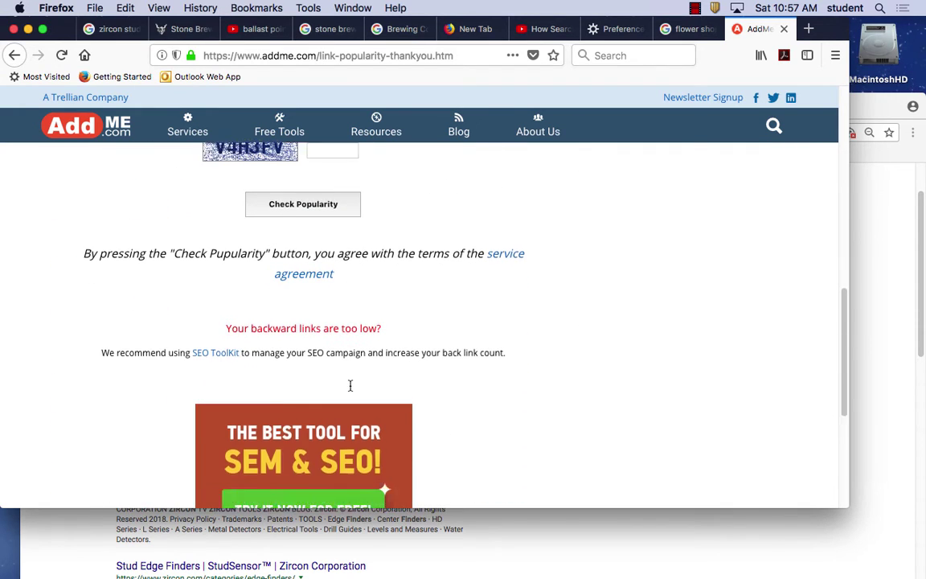
{"action": "scroll", "coordinate": [351, 391], "scroll_direction": "down", "scroll_amount": 5}
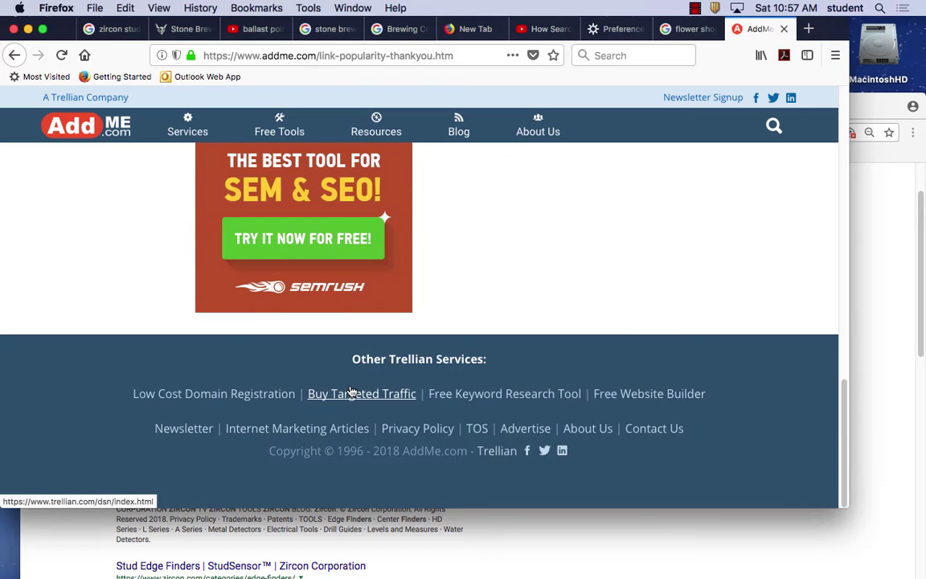
{"action": "scroll", "coordinate": [350, 392], "scroll_direction": "up", "scroll_amount": 20}
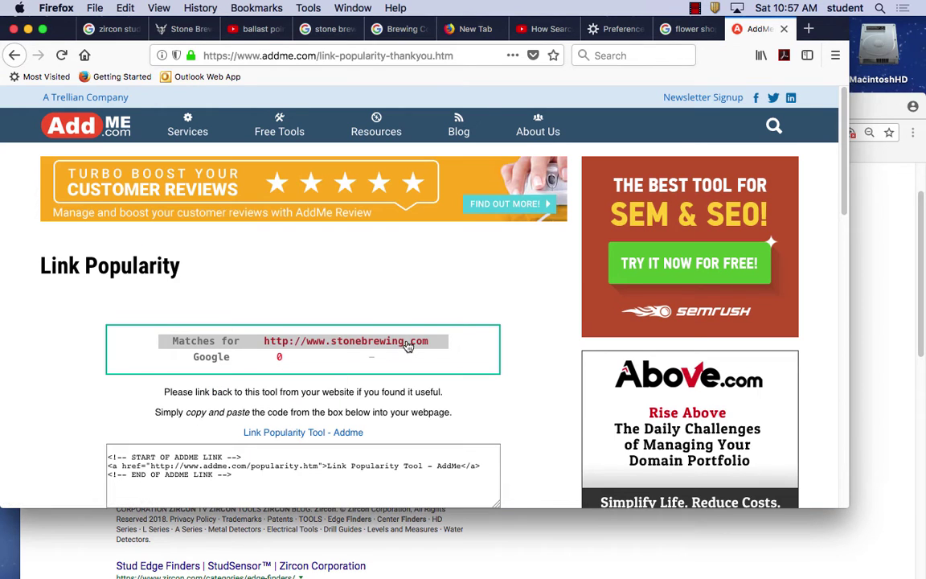
{"action": "left_click", "coordinate": [15, 54]}
{"action": "left_click", "coordinate": [178, 241]}
{"action": "type", "text": "www."}
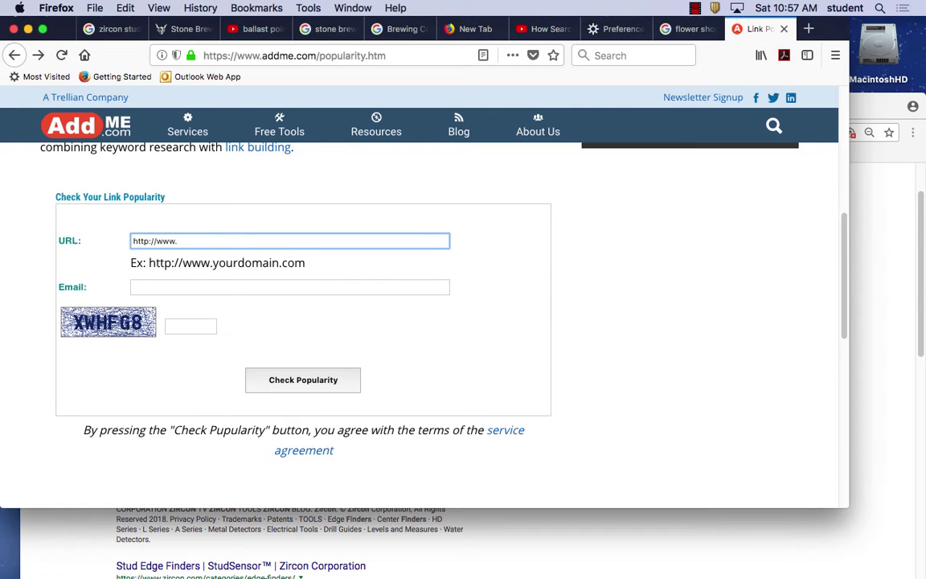
{"action": "type", "text": "westvalley.edu"}
{"action": "left_click", "coordinate": [198, 328]}
{"action": "type", "text": "W"}
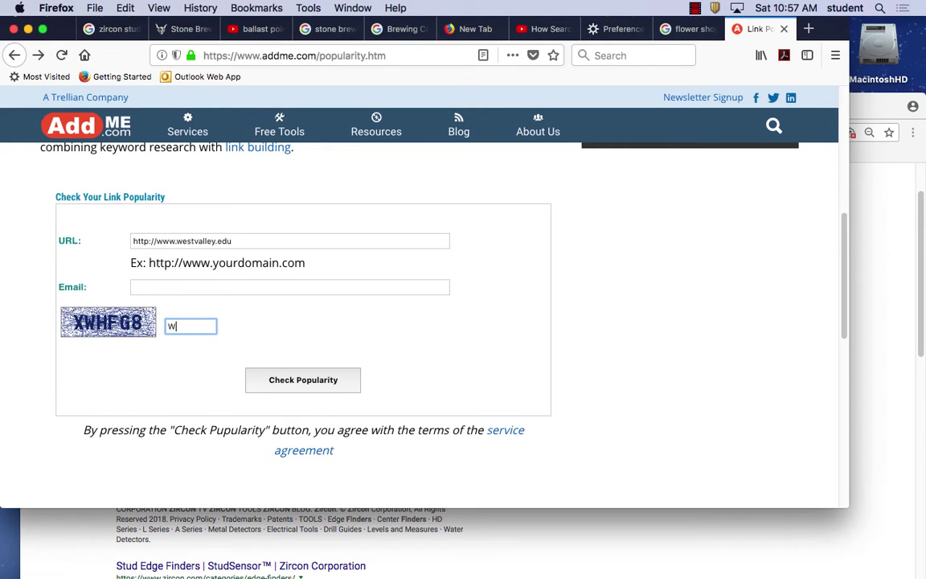
{"action": "key", "text": "BackSpace"}
{"action": "type", "text": "xwHFG8"}
{"action": "left_click", "coordinate": [300, 380]}
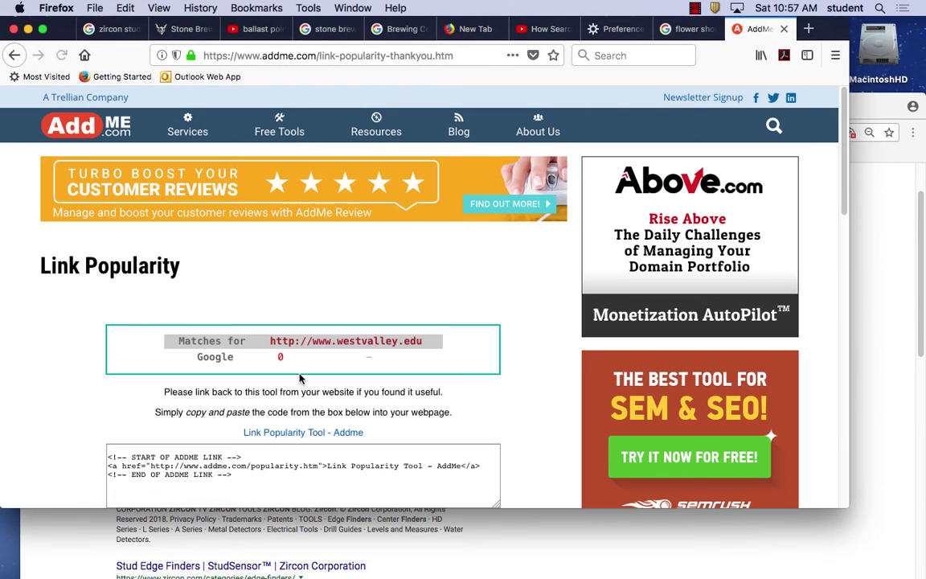
{"action": "scroll", "coordinate": [370, 399], "scroll_direction": "down", "scroll_amount": 3}
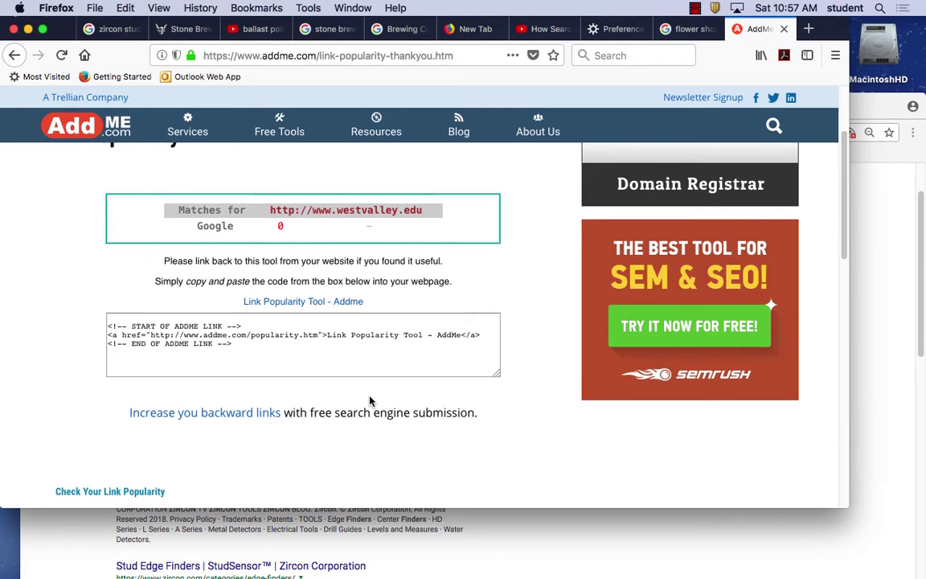
{"action": "scroll", "coordinate": [369, 400], "scroll_direction": "up", "scroll_amount": 1}
{"action": "scroll", "coordinate": [370, 396], "scroll_direction": "up", "scroll_amount": 1}
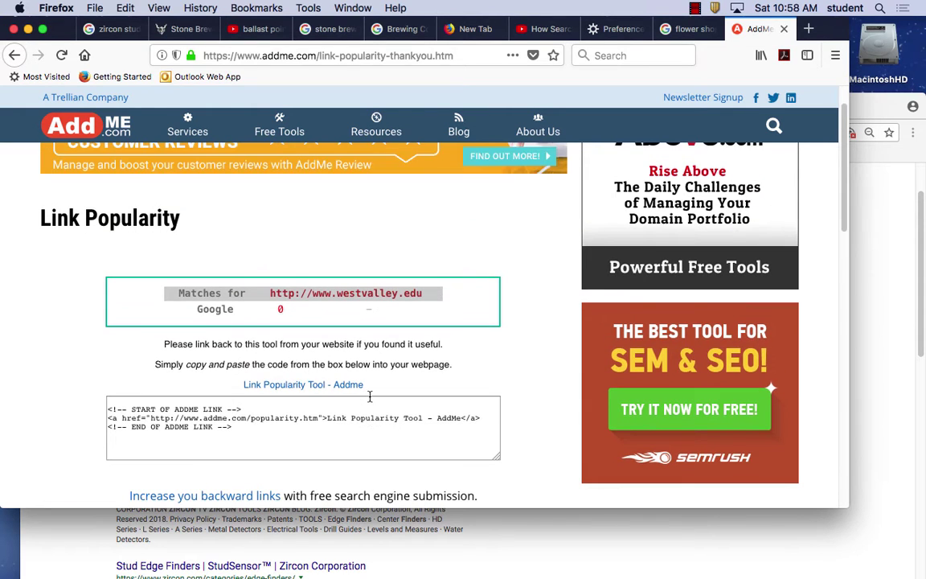
{"action": "scroll", "coordinate": [370, 396], "scroll_direction": "down", "scroll_amount": 1}
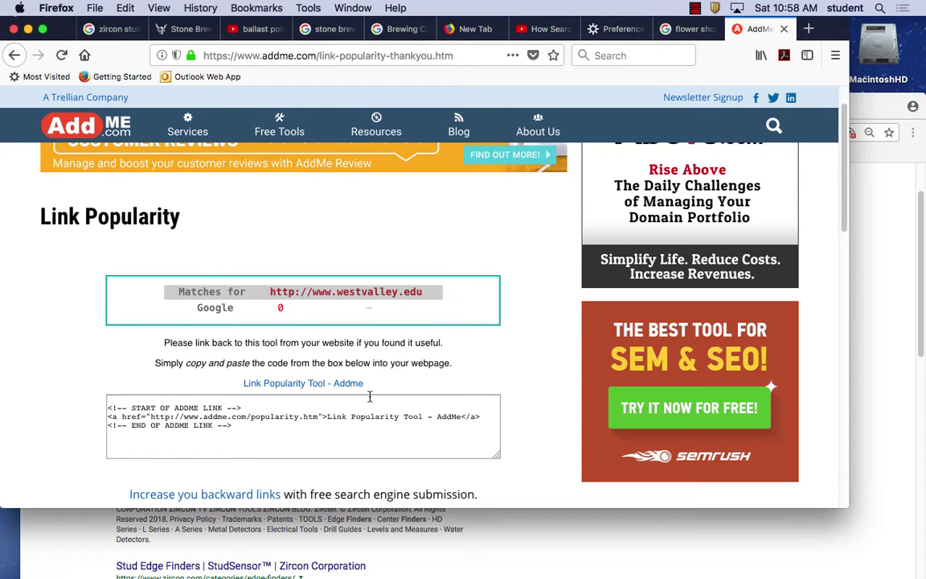
{"action": "scroll", "coordinate": [370, 396], "scroll_direction": "down", "scroll_amount": 15}
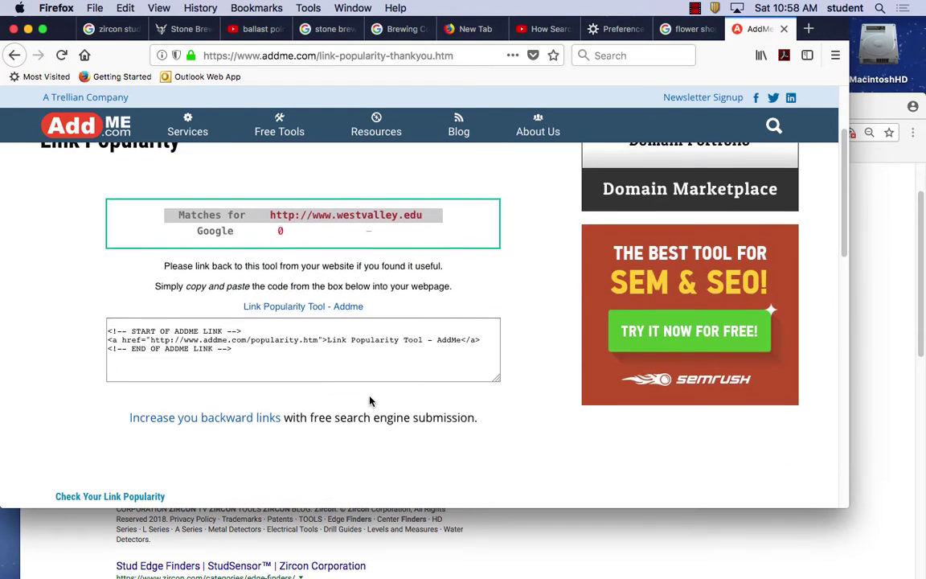
{"action": "scroll", "coordinate": [369, 396], "scroll_direction": "down", "scroll_amount": 1}
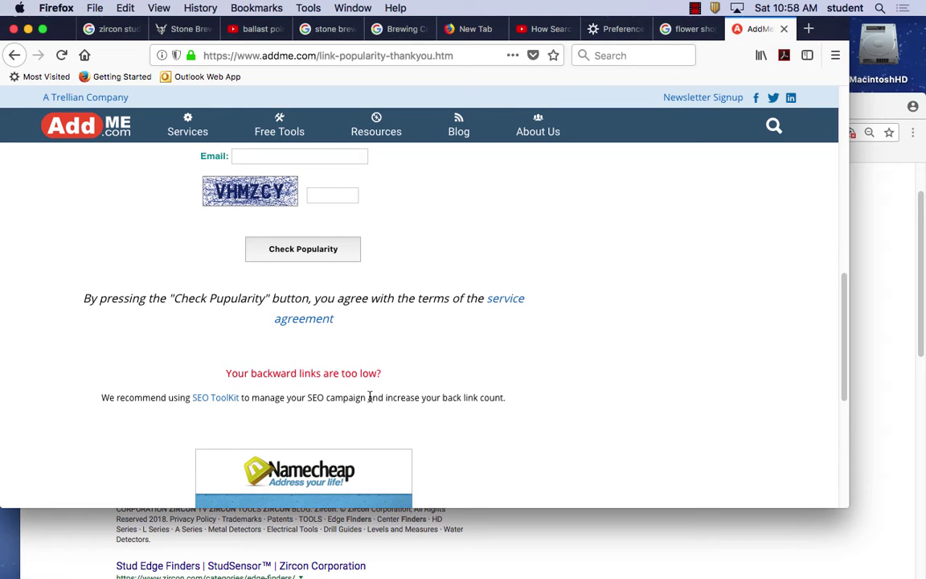
{"action": "scroll", "coordinate": [370, 397], "scroll_direction": "up", "scroll_amount": 15}
{"action": "scroll", "coordinate": [370, 398], "scroll_direction": "down", "scroll_amount": 16}
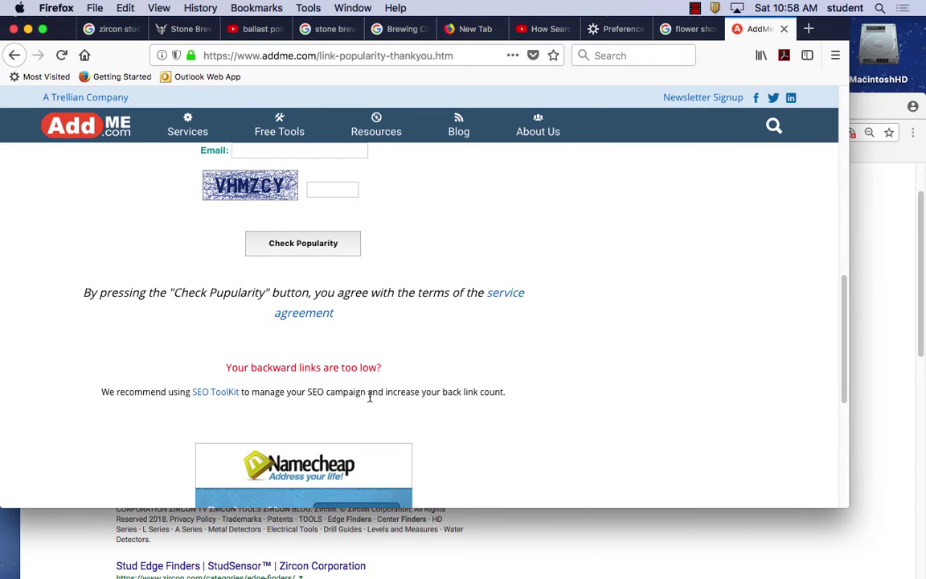
{"action": "scroll", "coordinate": [393, 463], "scroll_direction": "up", "scroll_amount": 8}
{"action": "scroll", "coordinate": [393, 473], "scroll_direction": "down", "scroll_amount": 5}
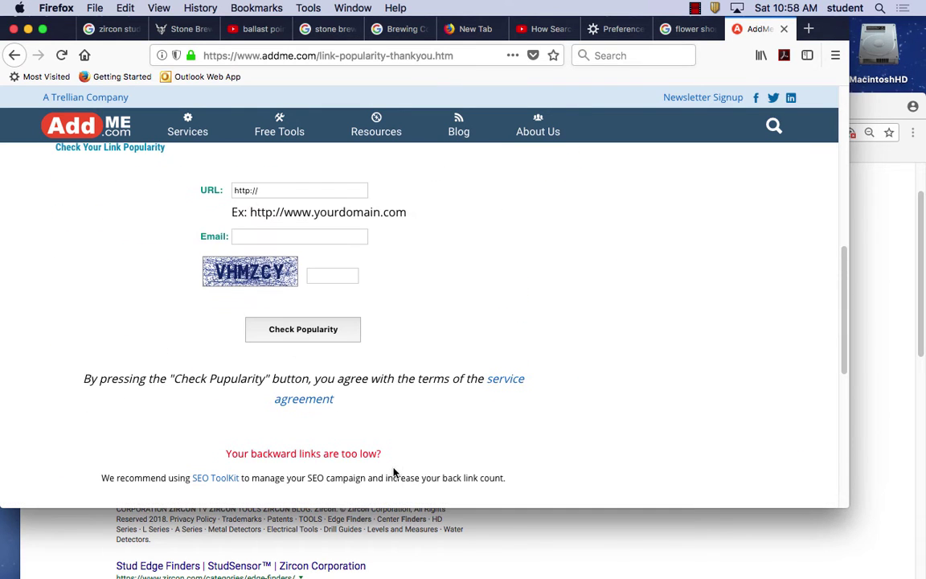
{"action": "left_click", "coordinate": [278, 191]}
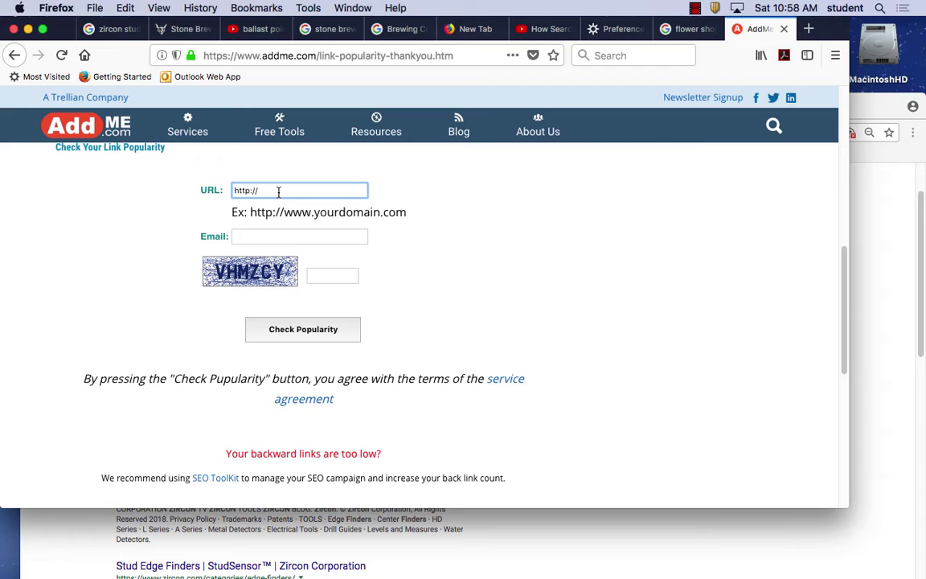
{"action": "type", "text": "www.stonebrewing.com"}
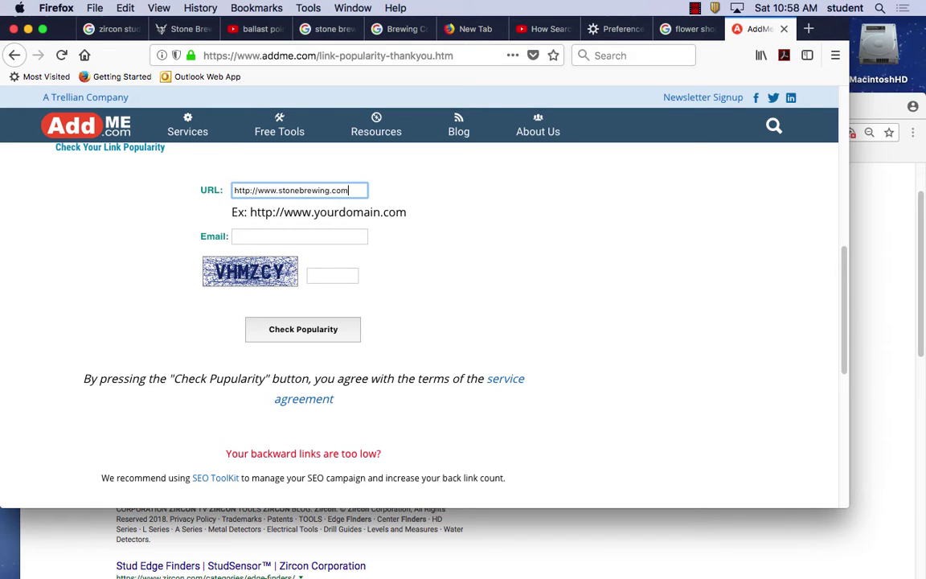
{"action": "left_click", "coordinate": [330, 276]}
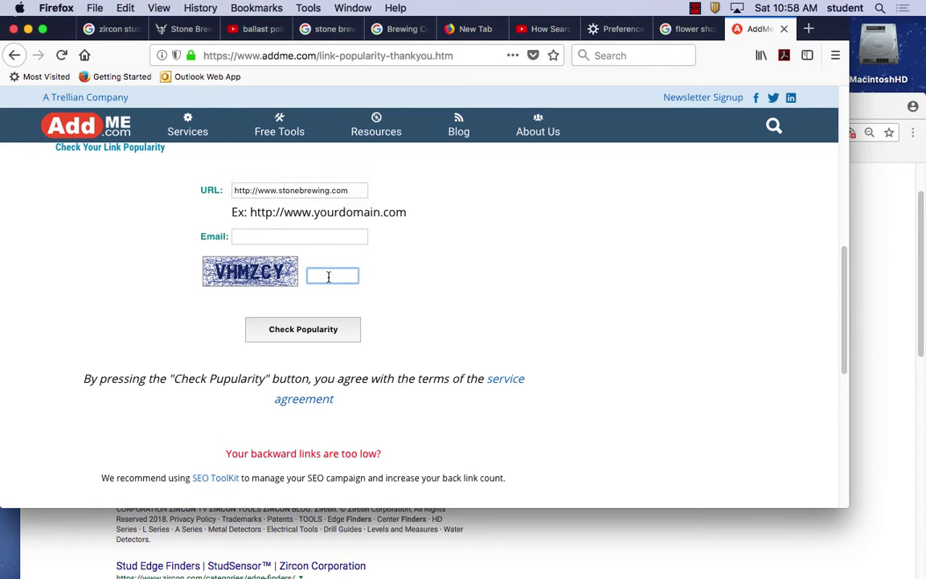
{"action": "type", "text": "VHMZCY"}
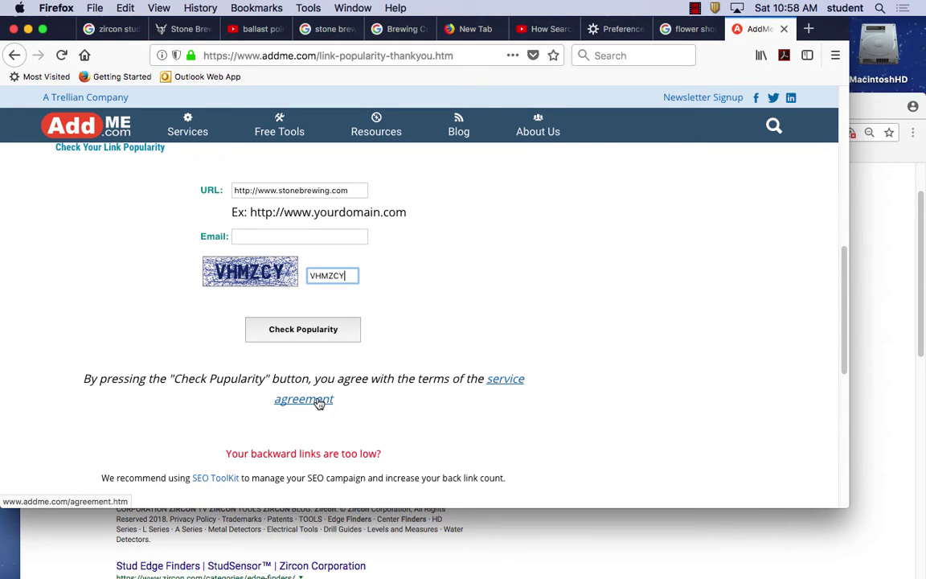
{"action": "left_click", "coordinate": [319, 328]}
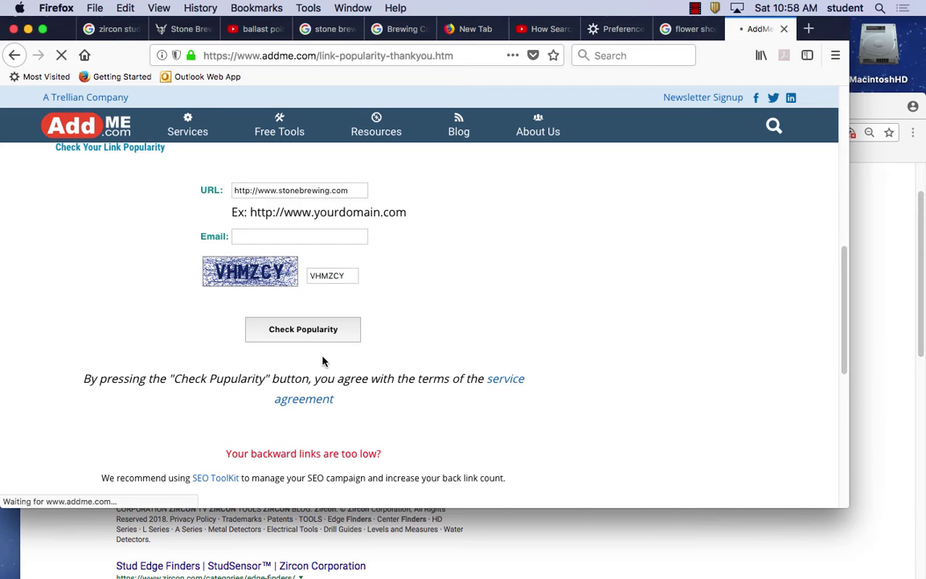
Open the AddMe service agreement and scroll through its terms.
{"action": "scroll", "coordinate": [324, 366], "scroll_direction": "down", "scroll_amount": 5}
{"action": "scroll", "coordinate": [325, 371], "scroll_direction": "up", "scroll_amount": 4}
{"action": "scroll", "coordinate": [353, 405], "scroll_direction": "down", "scroll_amount": 5}
{"action": "left_click", "coordinate": [314, 271]}
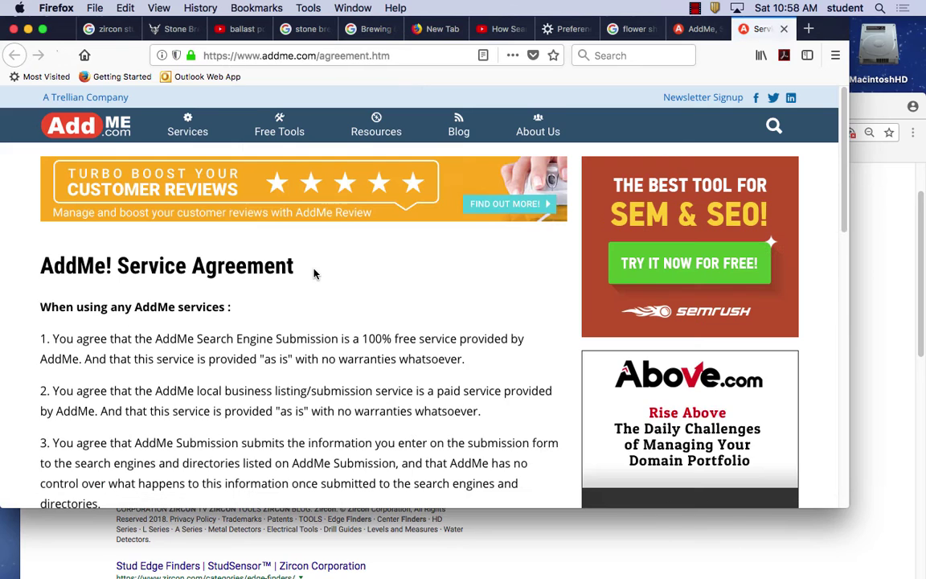
{"action": "scroll", "coordinate": [356, 386], "scroll_direction": "down", "scroll_amount": 10}
{"action": "scroll", "coordinate": [356, 386], "scroll_direction": "up", "scroll_amount": 10}
{"action": "scroll", "coordinate": [356, 386], "scroll_direction": "down", "scroll_amount": 9}
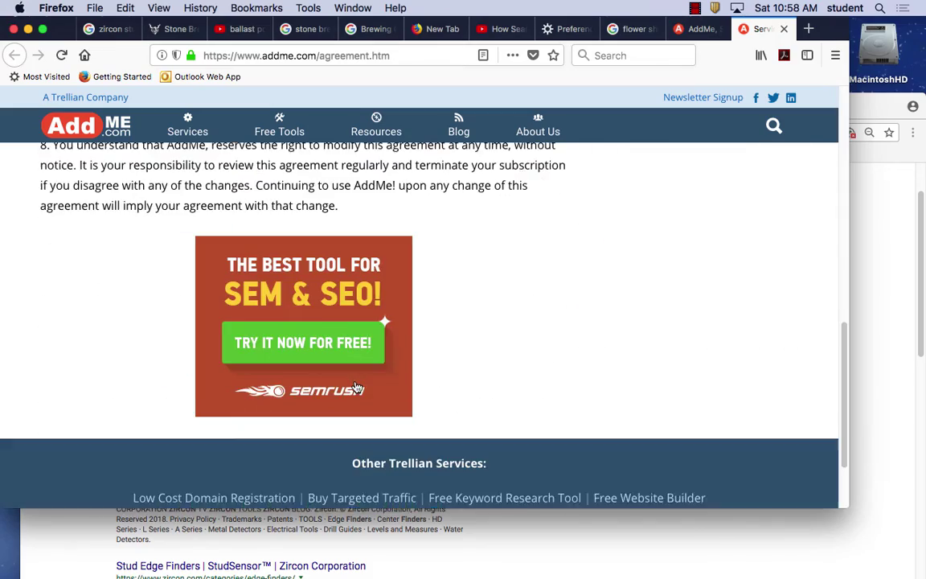
{"action": "scroll", "coordinate": [356, 387], "scroll_direction": "up", "scroll_amount": 10}
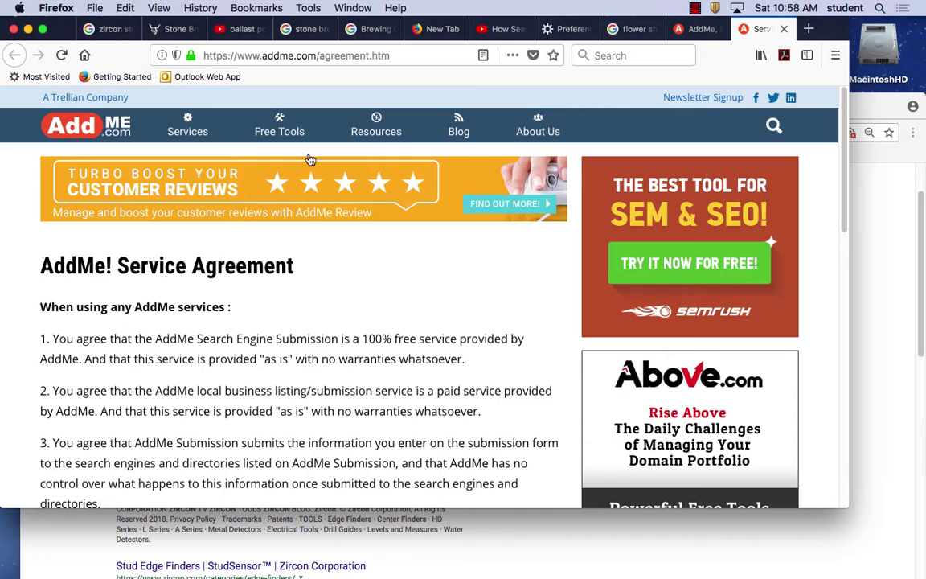
{"action": "left_click", "coordinate": [250, 55]}
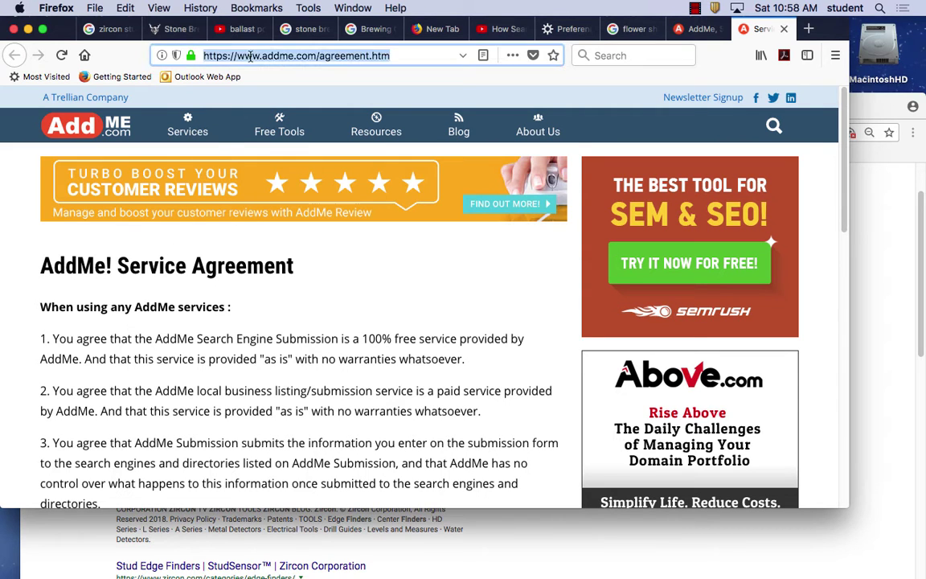
Go to google.com and search for 'link popularity checker tool', scrolling the results.
{"action": "type", "text": "google.com"}
{"action": "key", "text": "Return"}
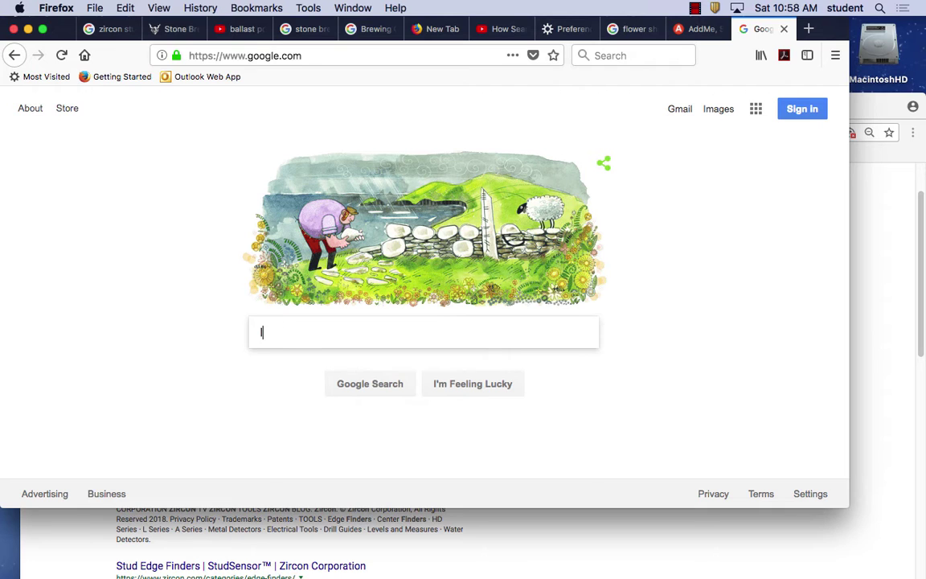
{"action": "type", "text": "link po"}
{"action": "type", "text": "p"}
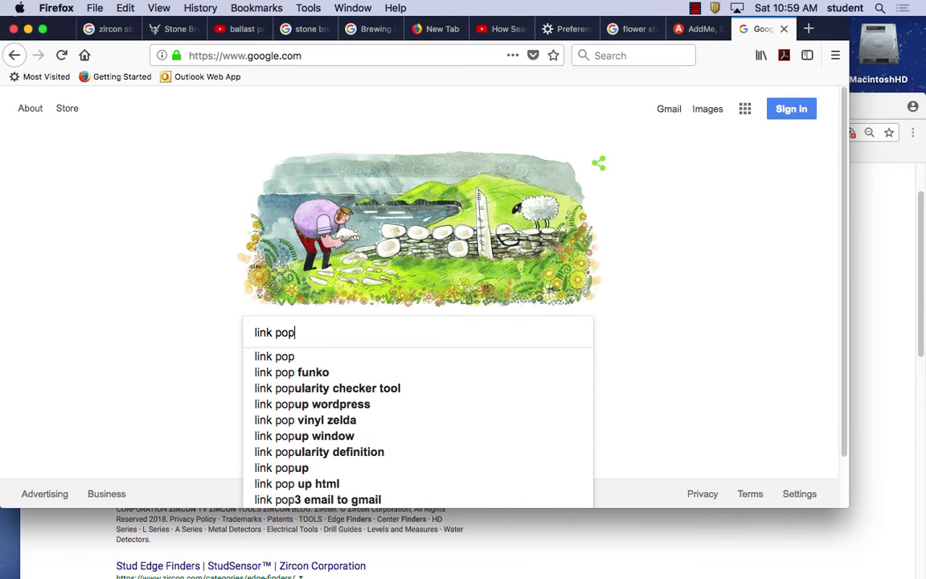
{"action": "key", "text": "BackSpace"}
{"action": "type", "text": "ul"}
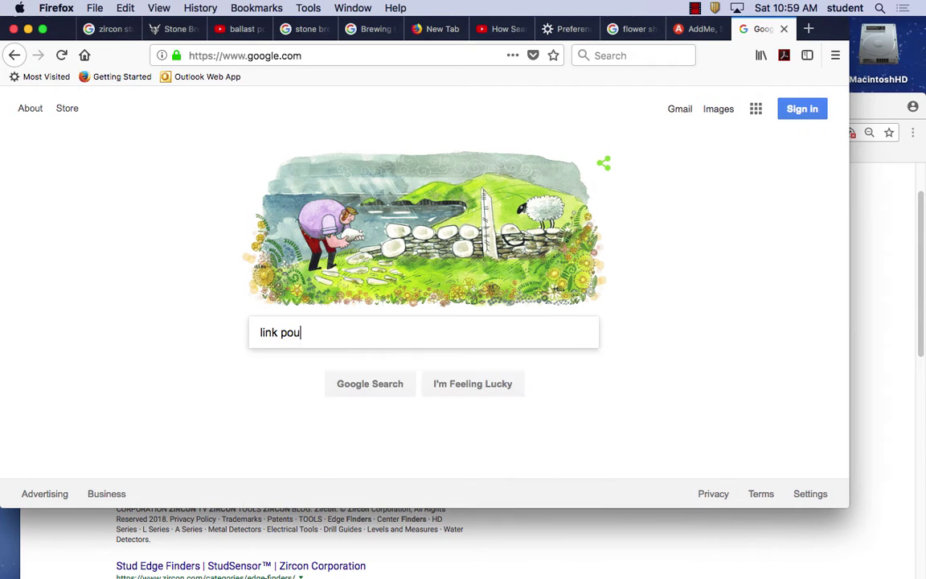
{"action": "key", "text": "BackSpace"}
{"action": "key", "text": "BackSpace"}
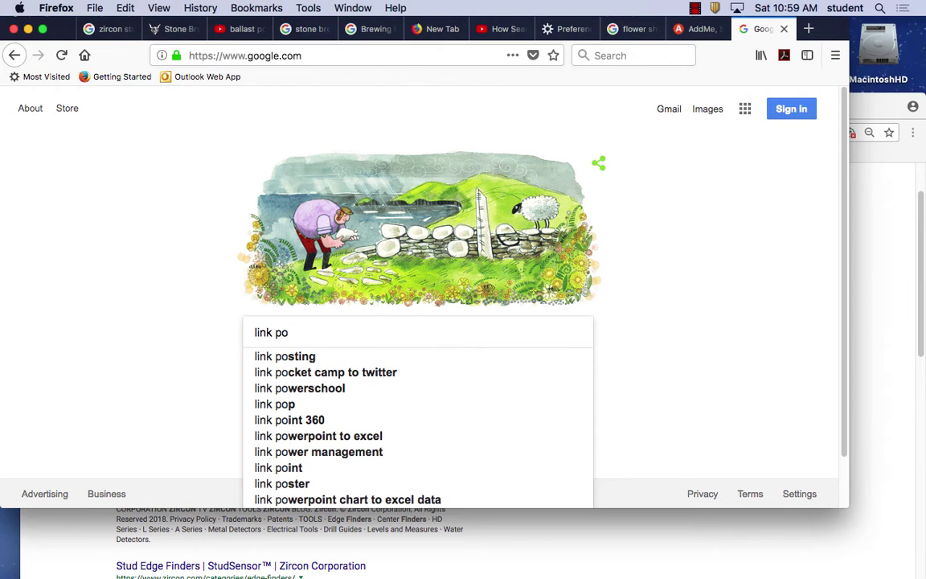
{"action": "type", "text": "pulat"}
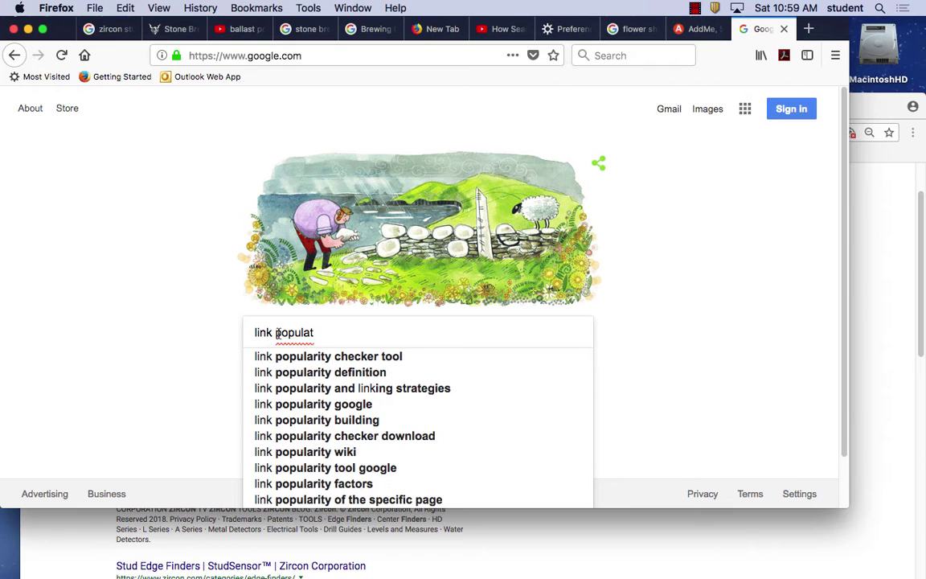
{"action": "left_click", "coordinate": [307, 356]}
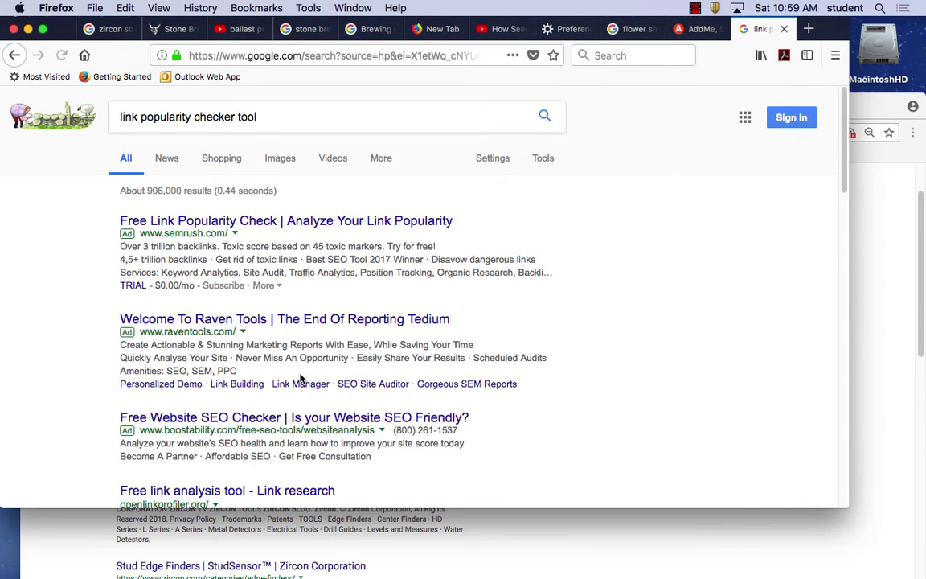
{"action": "scroll", "coordinate": [314, 394], "scroll_direction": "down", "scroll_amount": 5}
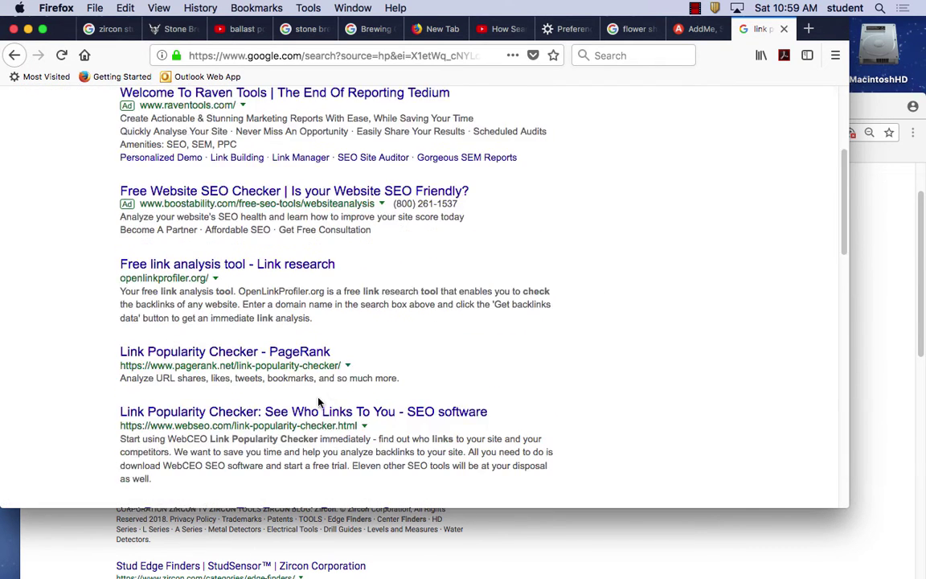
{"action": "scroll", "coordinate": [318, 402], "scroll_direction": "down", "scroll_amount": 3}
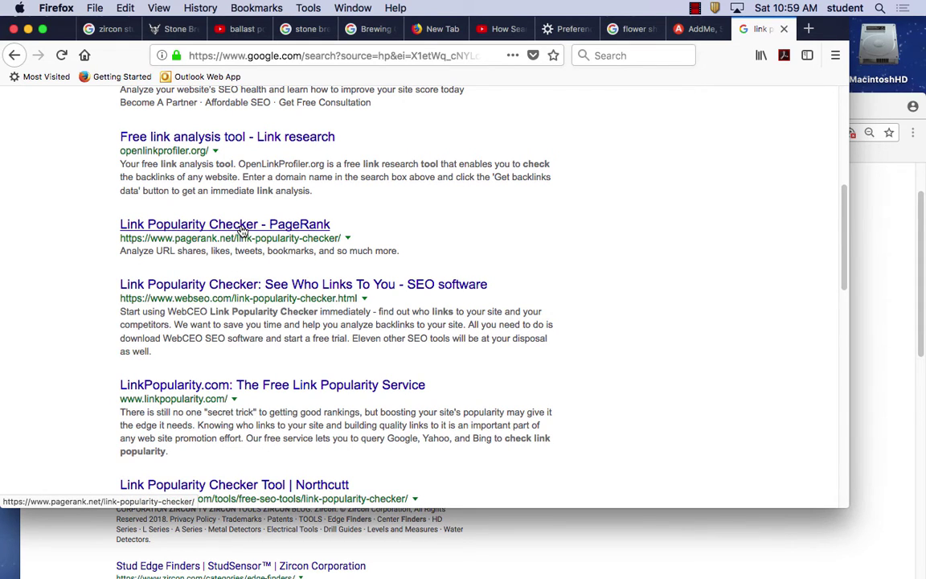
Open the PageRank Link Popularity Checker and enter the stonebrewing.com URL.
{"action": "left_click", "coordinate": [241, 228]}
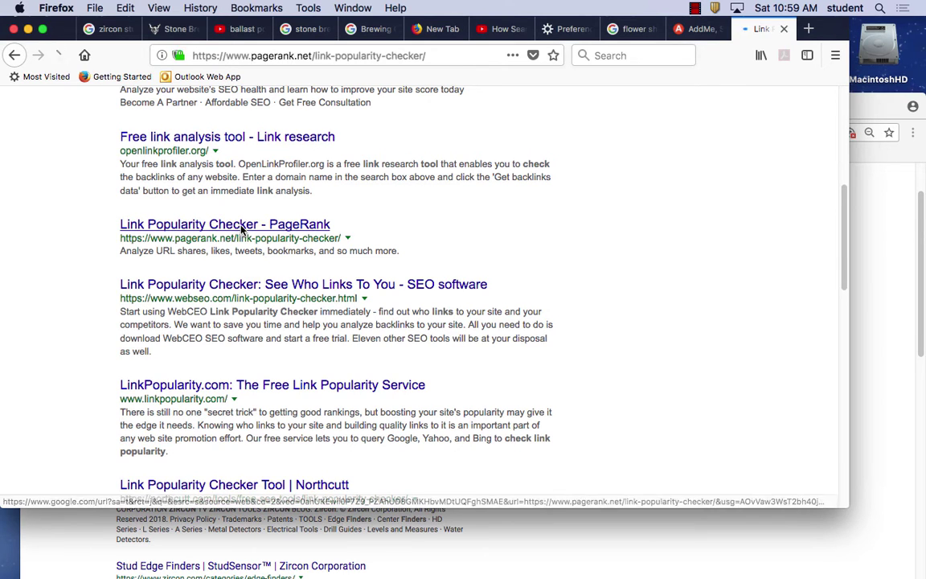
{"action": "scroll", "coordinate": [377, 418], "scroll_direction": "down", "scroll_amount": 5}
{"action": "left_click", "coordinate": [326, 235]}
{"action": "type", "text": "http://www.stonebrew"}
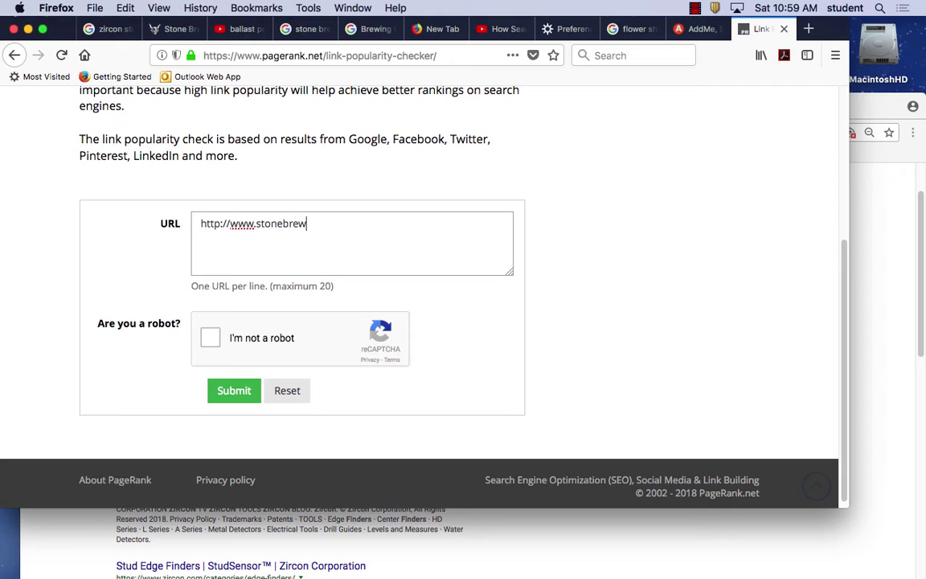
{"action": "type", "text": ".com"}
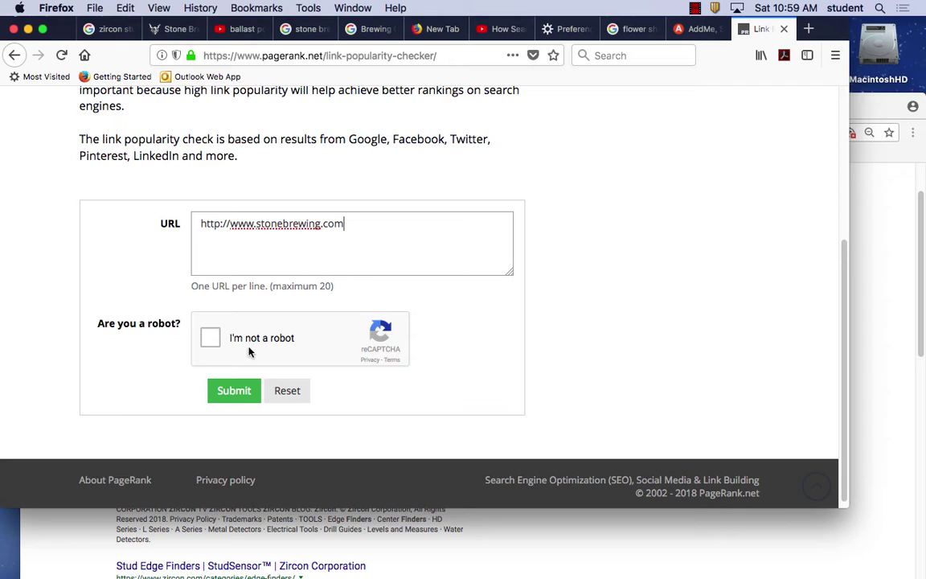
Pass the fire hydrant image challenge and submit the link popularity check.
{"action": "left_click", "coordinate": [211, 338]}
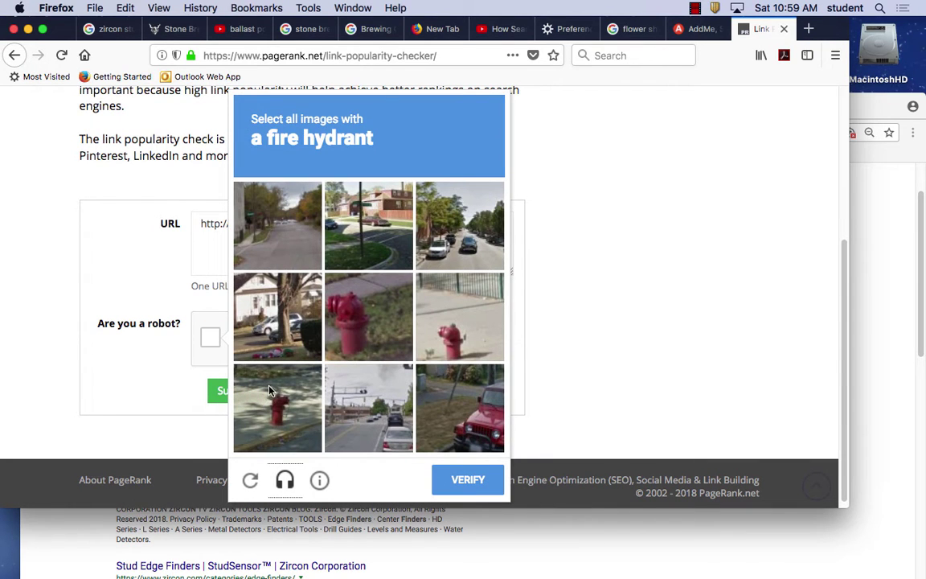
{"action": "left_click", "coordinate": [369, 317]}
{"action": "left_click", "coordinate": [458, 320]}
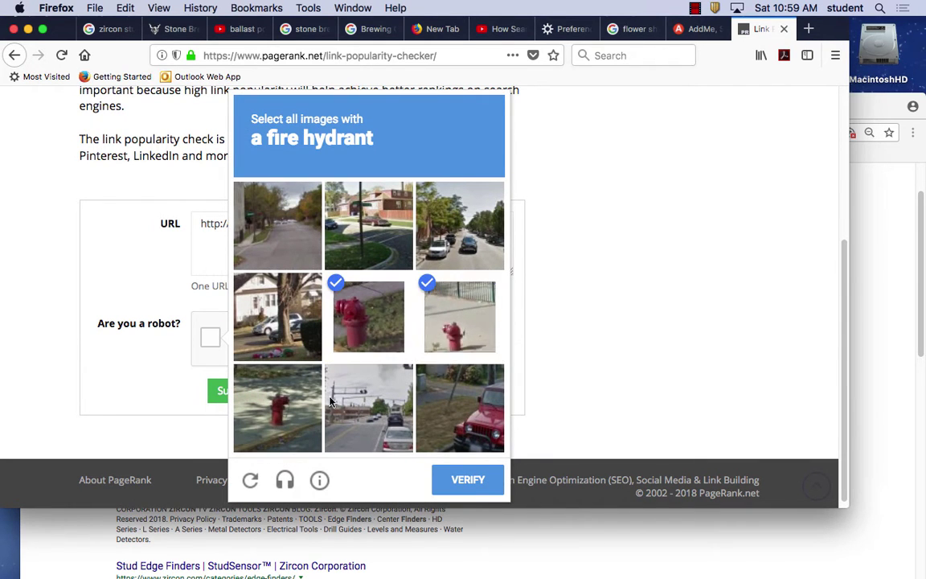
{"action": "left_click", "coordinate": [269, 417]}
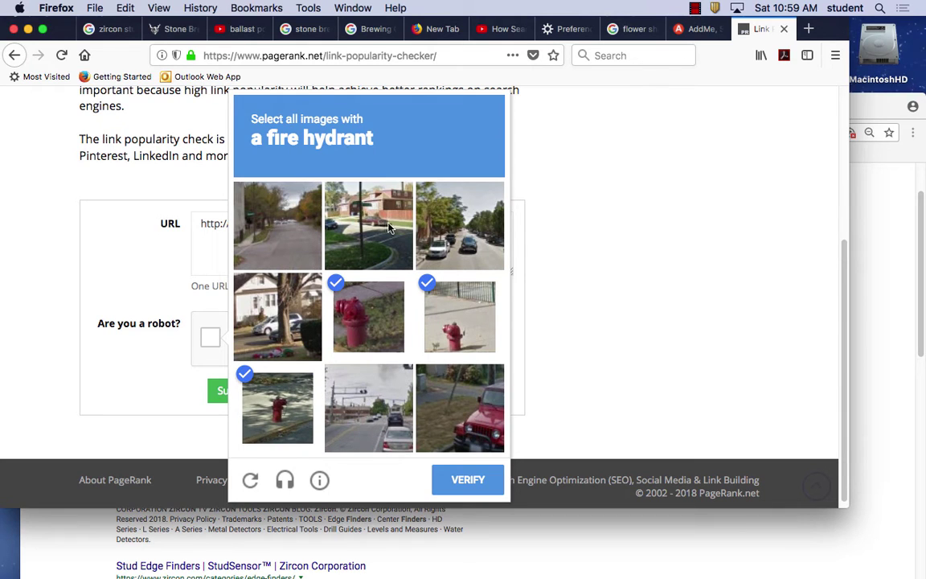
{"action": "left_click", "coordinate": [469, 480]}
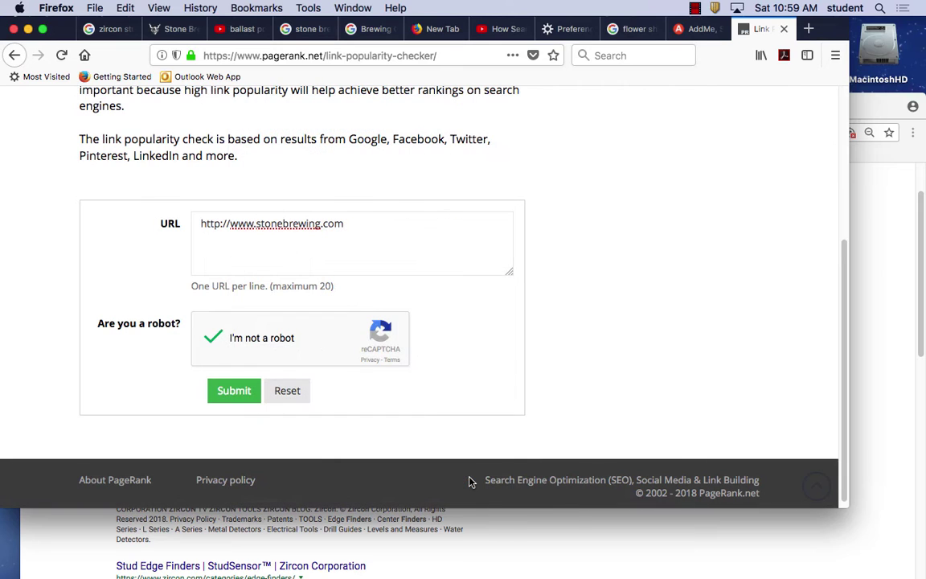
{"action": "left_click", "coordinate": [234, 392]}
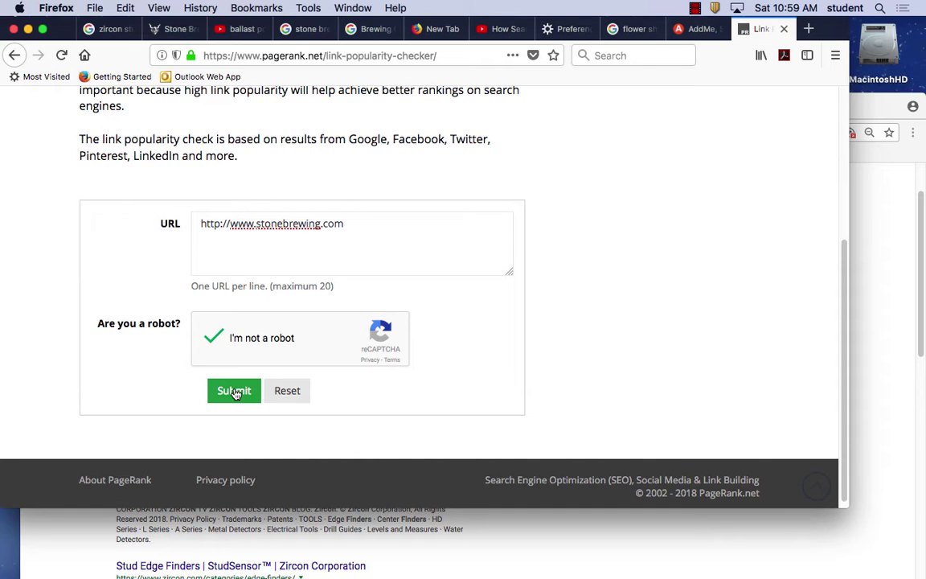
{"action": "left_click", "coordinate": [236, 394]}
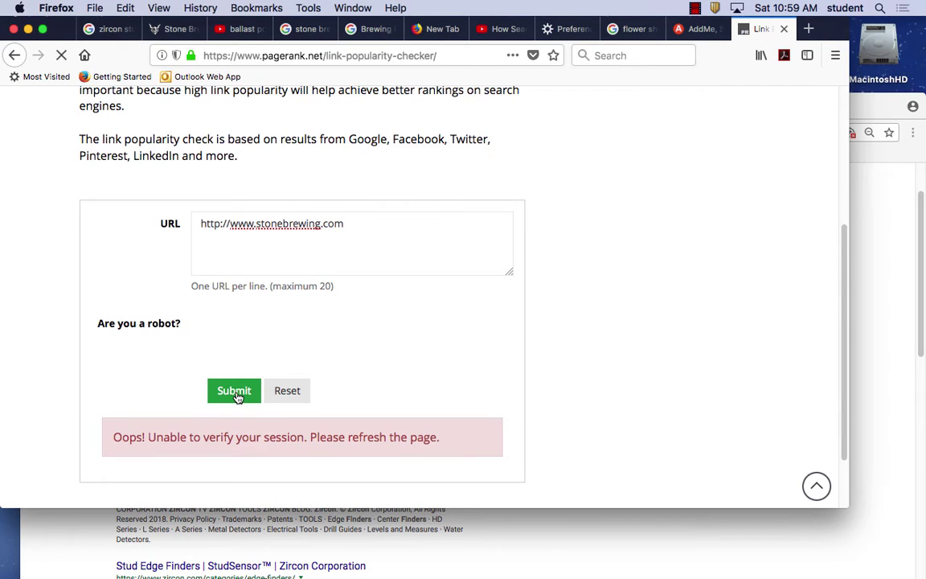
Close the PageRank checker tab after its session-verification error.
{"action": "scroll", "coordinate": [483, 347], "scroll_direction": "down", "scroll_amount": 2}
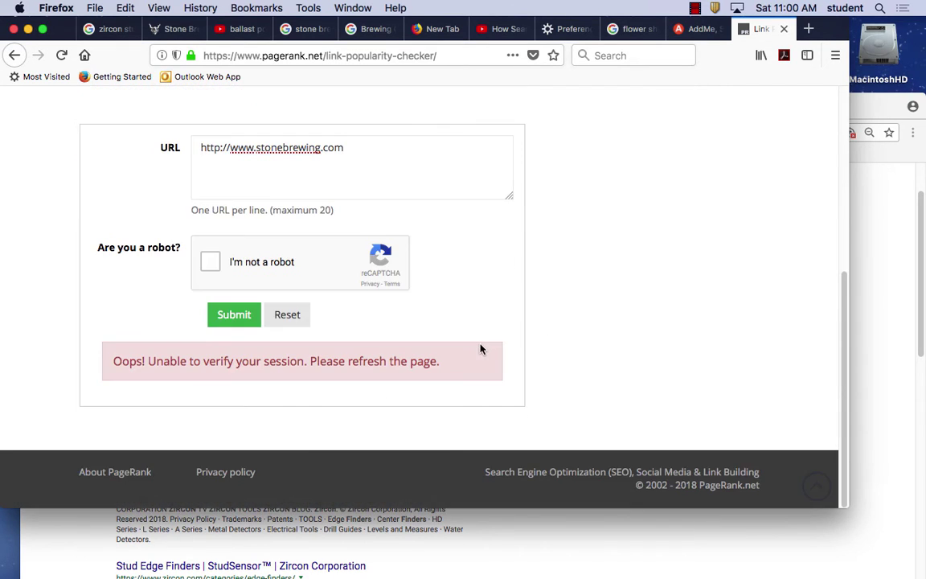
{"action": "scroll", "coordinate": [458, 257], "scroll_direction": "up", "scroll_amount": 8}
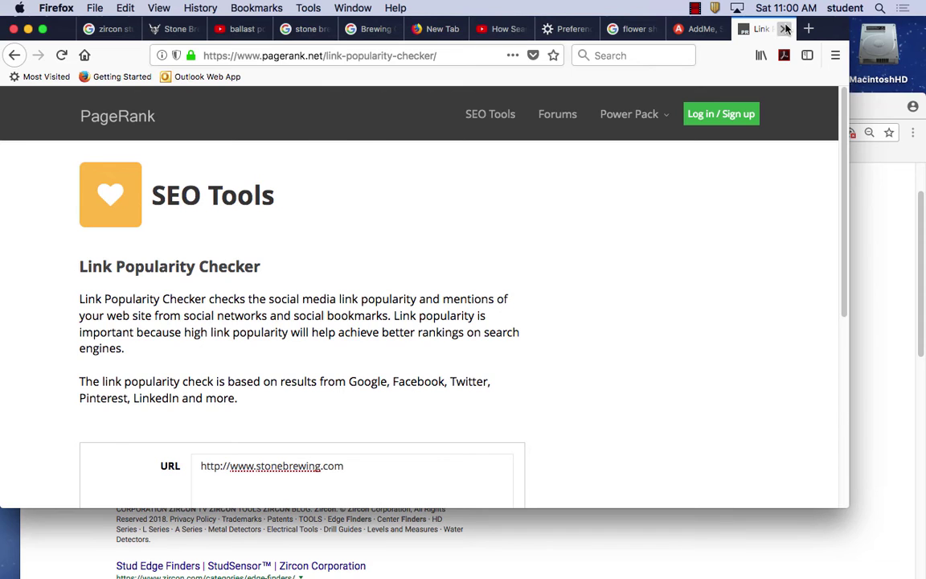
{"action": "left_click", "coordinate": [784, 29]}
{"action": "right_click", "coordinate": [543, 30]}
Play the How Search Works video to 3:07, pause it, then move on to the other tabs.
{"action": "left_click", "coordinate": [544, 29]}
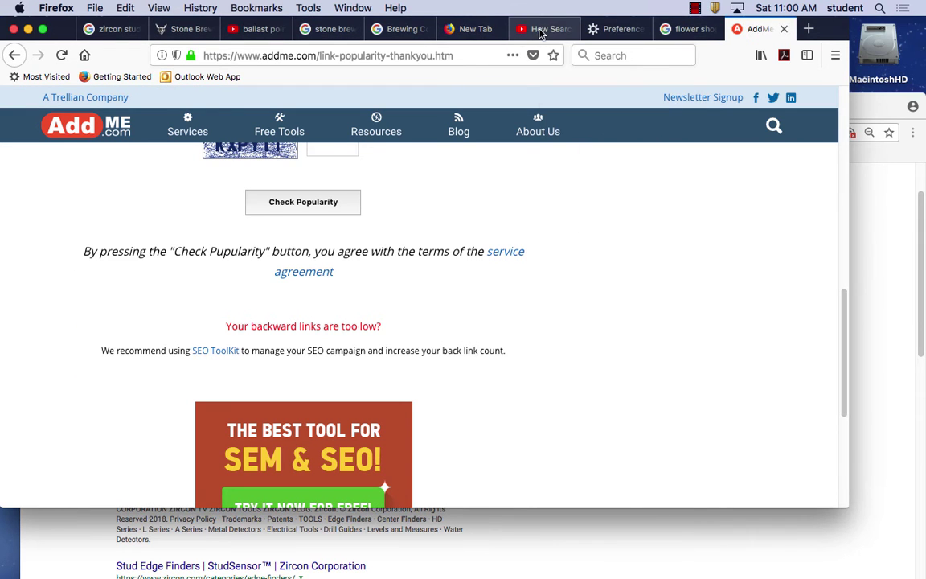
{"action": "left_click", "coordinate": [544, 30]}
{"action": "left_click", "coordinate": [57, 392]}
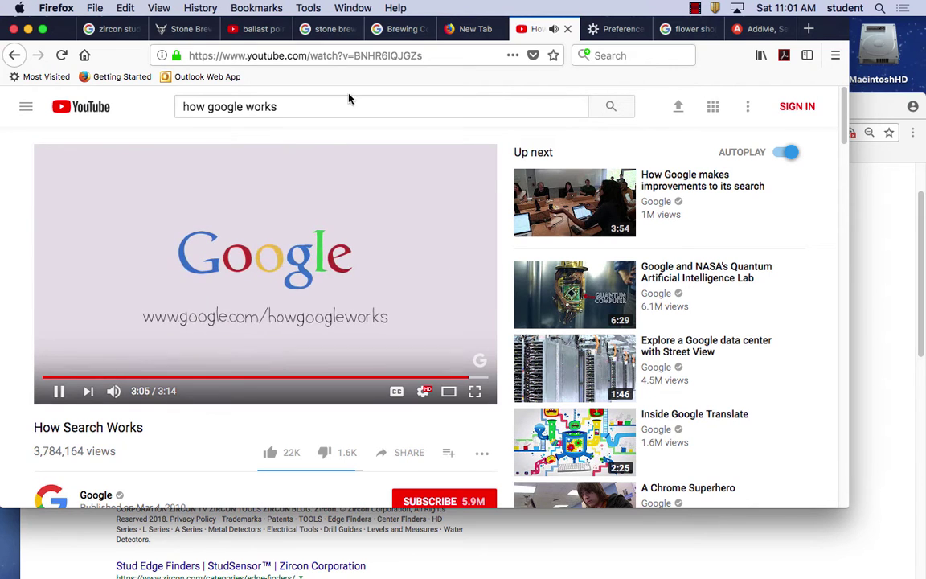
{"action": "left_click", "coordinate": [297, 317]}
{"action": "left_click", "coordinate": [486, 31]}
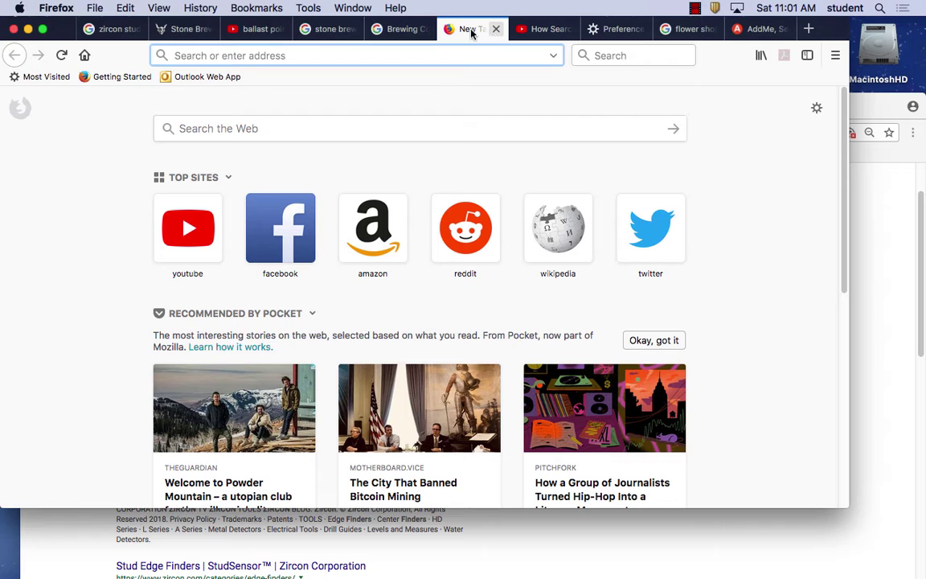
{"action": "left_click", "coordinate": [394, 35]}
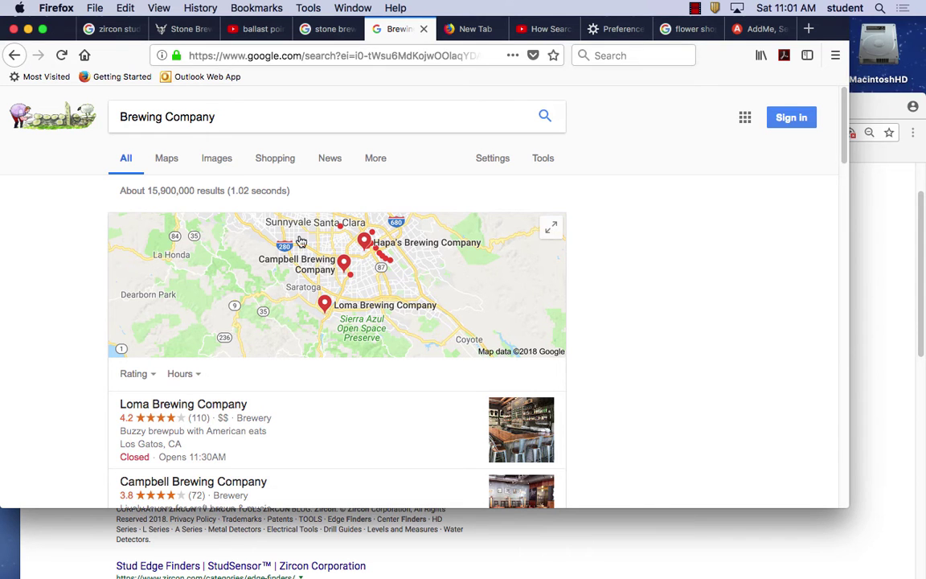
Highlight Brewing Company in the Half Moon Bay result description.
{"action": "scroll", "coordinate": [350, 410], "scroll_direction": "down", "scroll_amount": 5}
{"action": "scroll", "coordinate": [350, 410], "scroll_direction": "down", "scroll_amount": 6}
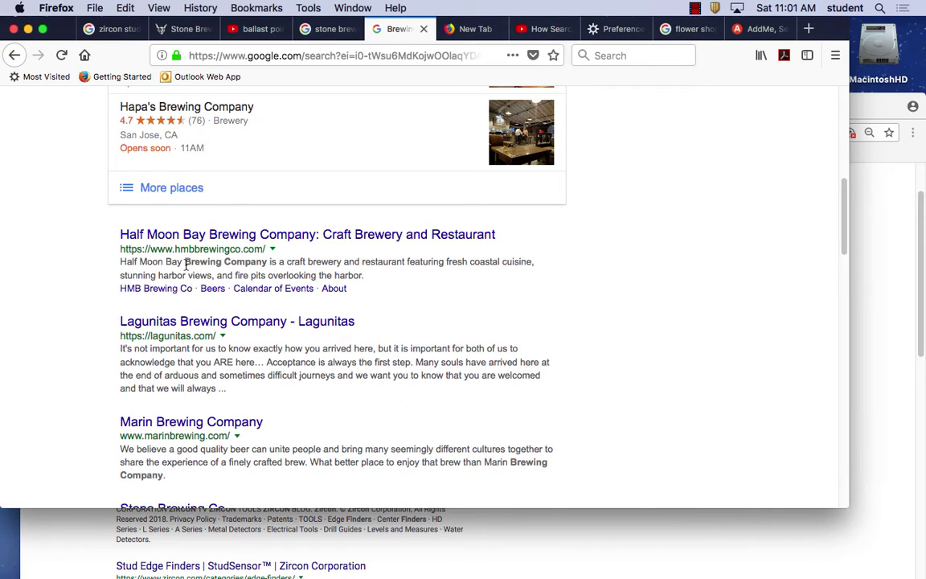
{"action": "left_click_drag", "start_coordinate": [185, 262], "coordinate": [267, 264]}
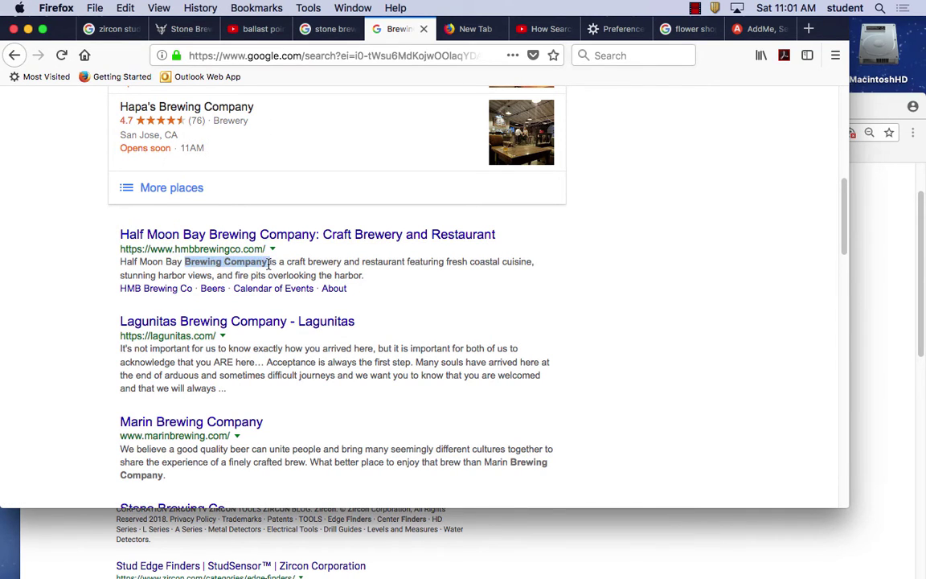
{"action": "left_click_drag", "start_coordinate": [364, 275], "coordinate": [112, 268]}
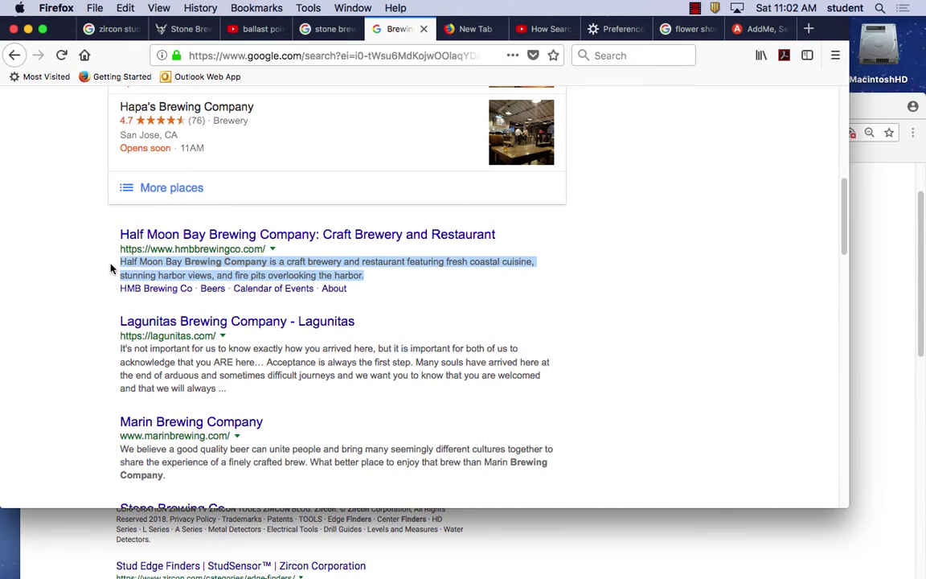
{"action": "left_click", "coordinate": [412, 272]}
{"action": "left_click_drag", "start_coordinate": [267, 261], "coordinate": [186, 261]}
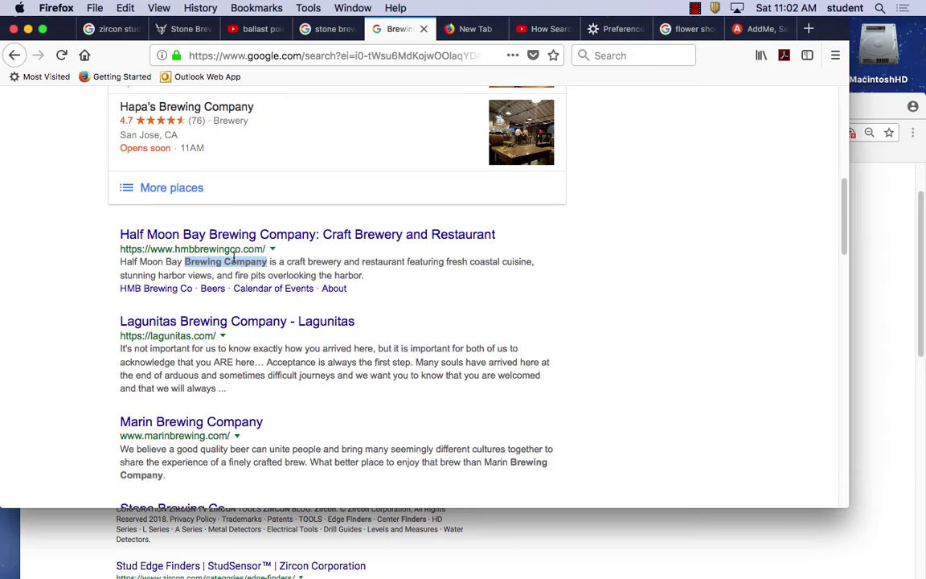
{"action": "left_click", "coordinate": [234, 263]}
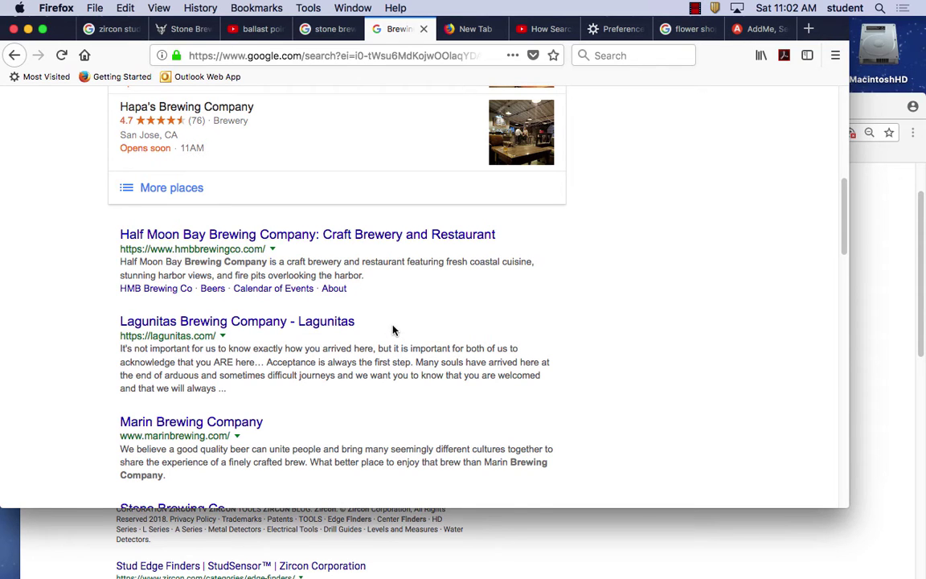
Scroll down and highlight Brewing Company in the Marin result description.
{"action": "scroll", "coordinate": [393, 326], "scroll_direction": "down", "scroll_amount": 3}
{"action": "scroll", "coordinate": [392, 326], "scroll_direction": "down", "scroll_amount": 1}
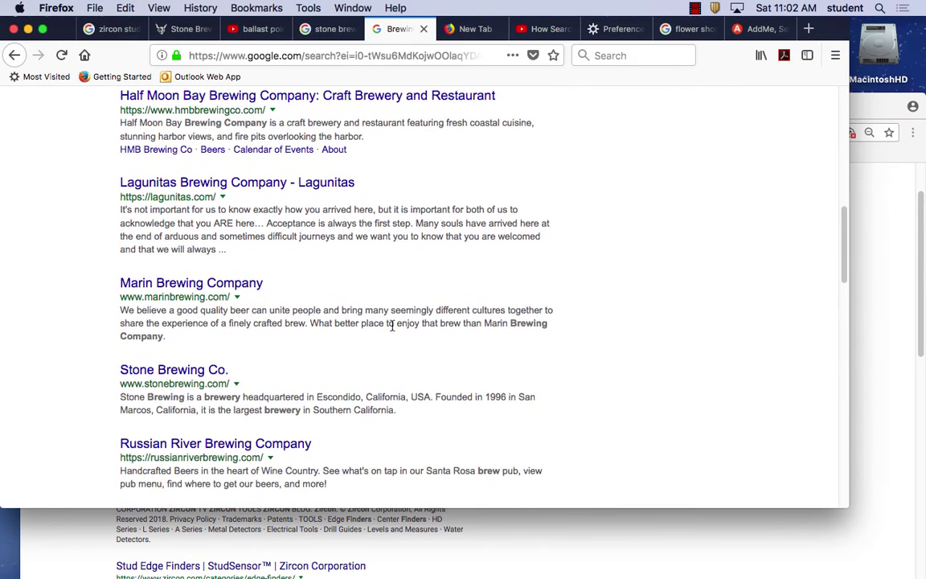
{"action": "left_click_drag", "start_coordinate": [164, 334], "coordinate": [518, 324]}
{"action": "left_click", "coordinate": [378, 340]}
Pick out Brewing and brewery in the Stone Brewing description, then select the whole snippet.
{"action": "scroll", "coordinate": [378, 340], "scroll_direction": "down", "scroll_amount": 1}
{"action": "double_click", "coordinate": [177, 334]}
{"action": "double_click", "coordinate": [229, 333]}
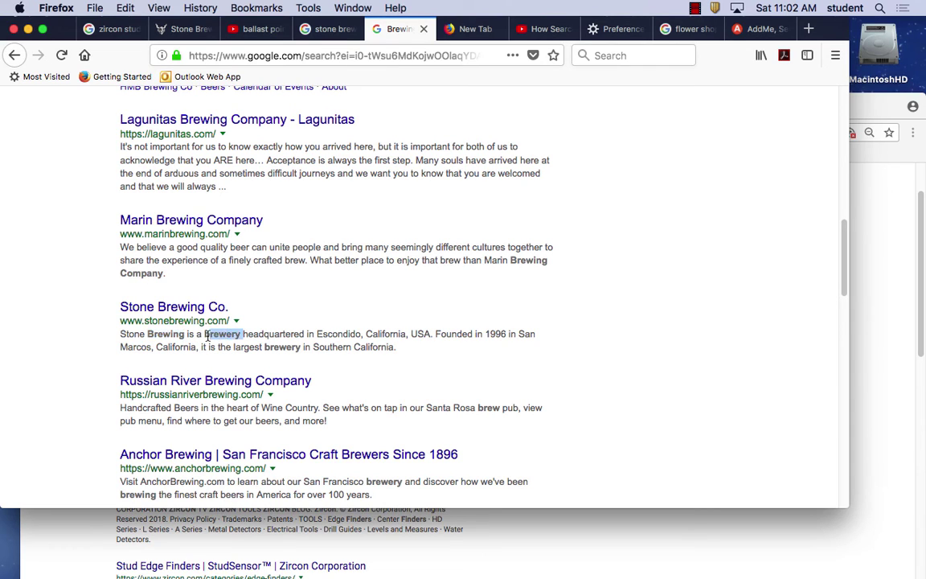
{"action": "double_click", "coordinate": [264, 347]}
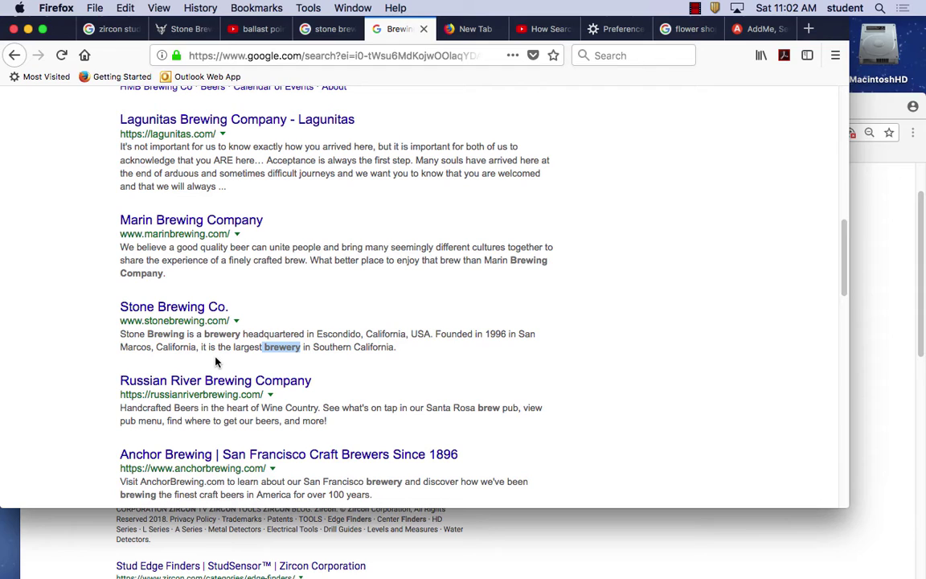
{"action": "left_click_drag", "start_coordinate": [184, 334], "coordinate": [147, 334]}
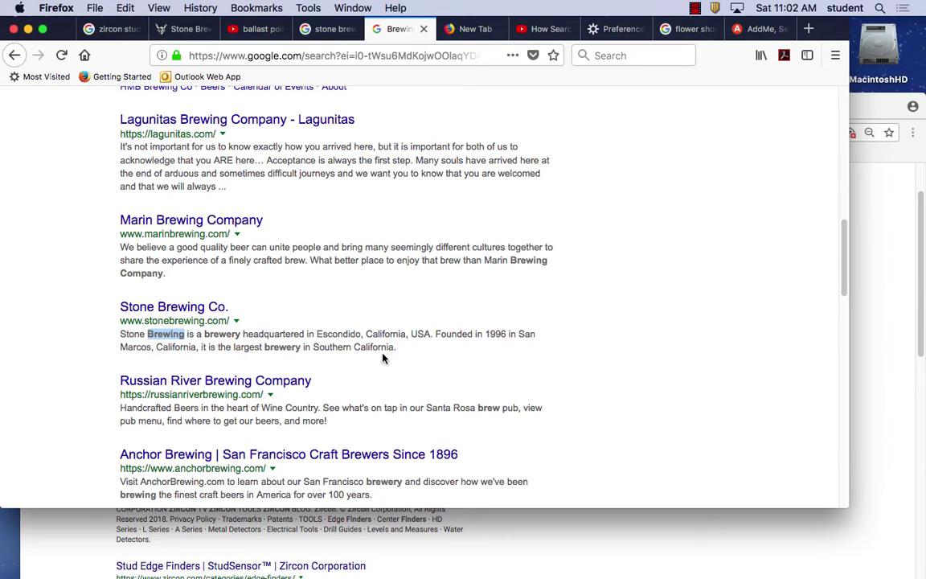
{"action": "left_click_drag", "start_coordinate": [408, 359], "coordinate": [114, 323]}
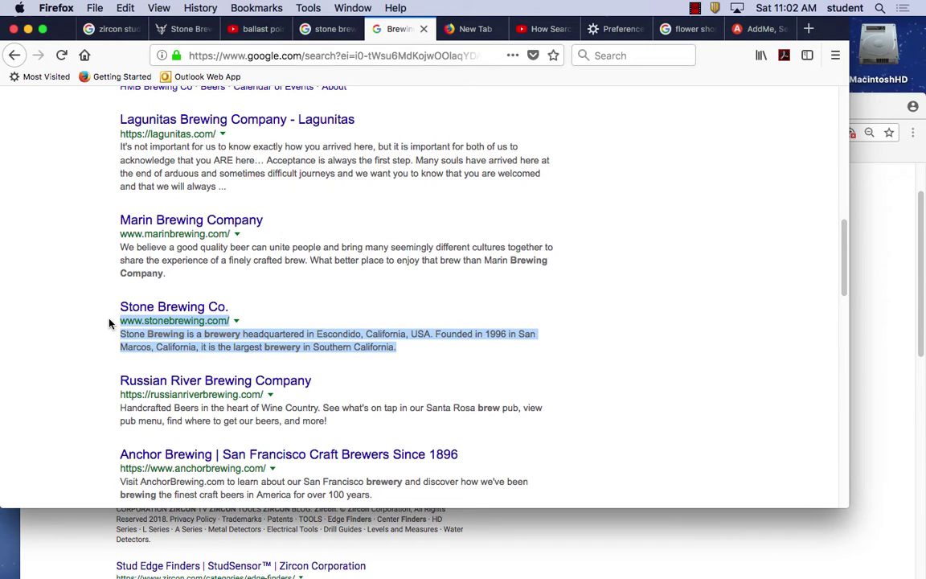
Select the whole Brewing Company query in the search box, then switch to Microsoft Word.
{"action": "scroll", "coordinate": [238, 362], "scroll_direction": "up", "scroll_amount": 10}
{"action": "left_click", "coordinate": [152, 113]}
{"action": "left_click_drag", "start_coordinate": [214, 116], "coordinate": [63, 115]}
{"action": "key", "text": "super+c"}
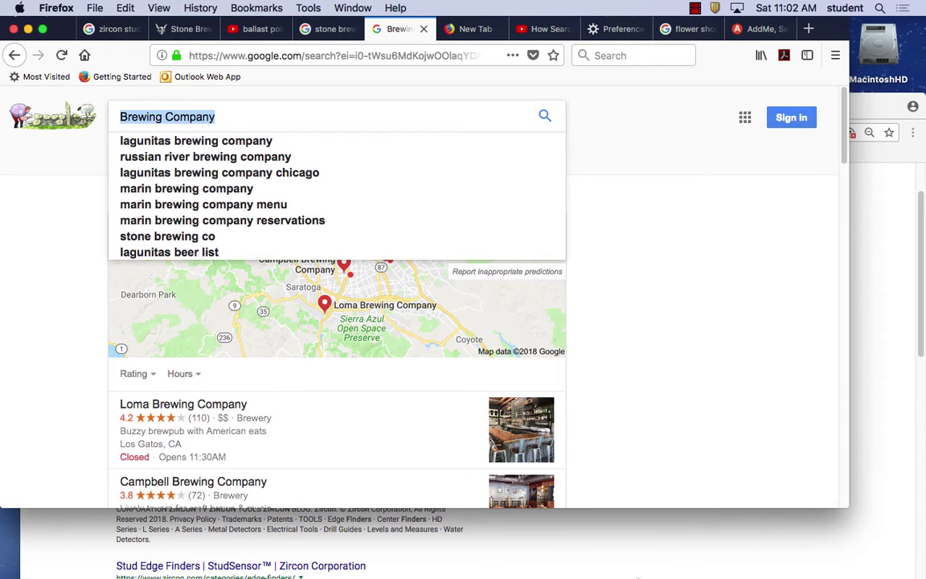
{"action": "mouse_move", "coordinate": [655, 575]}
{"action": "left_click", "coordinate": [590, 565]}
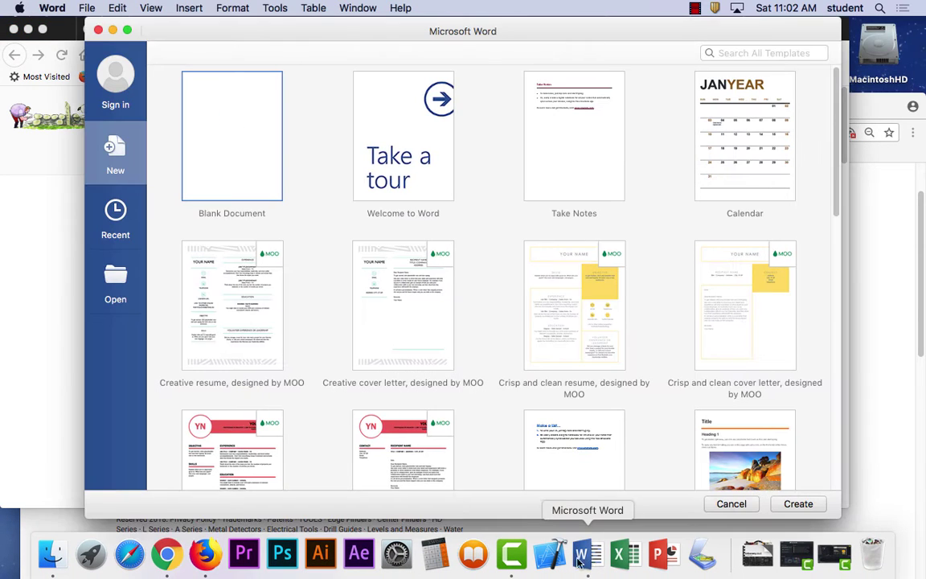
Create a blank document with heading 'Phrases and more than one word' above the pasted Brewing Company.
{"action": "double_click", "coordinate": [247, 158]}
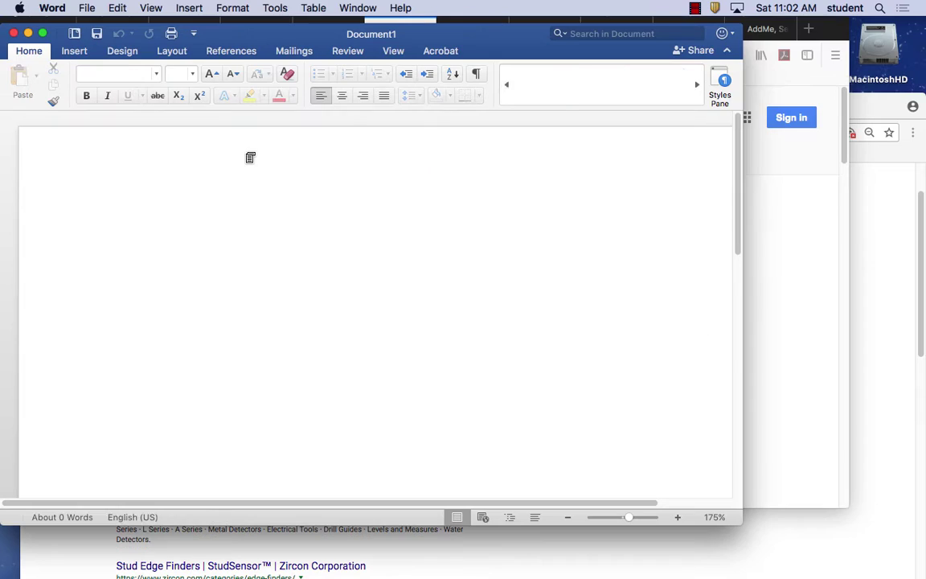
{"action": "key", "text": "super+v"}
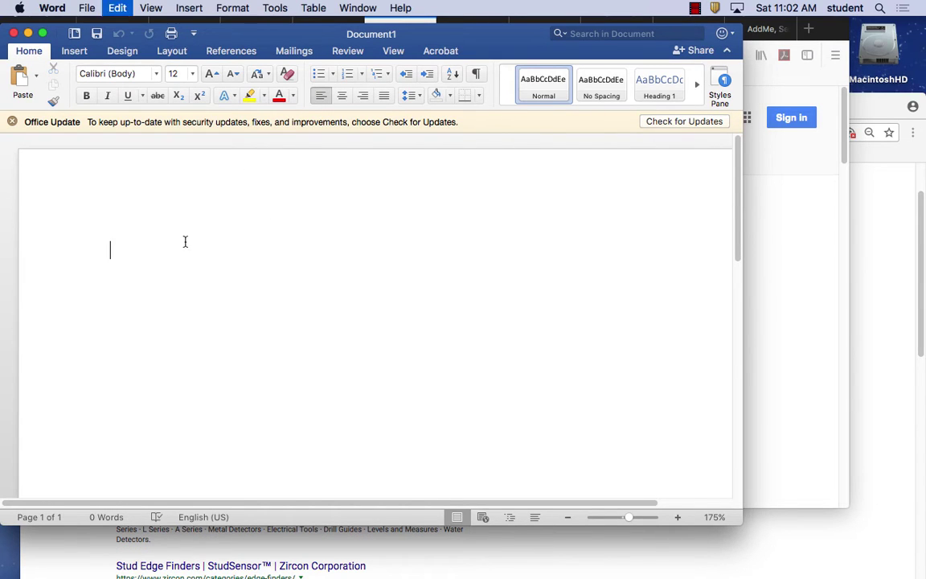
{"action": "left_click", "coordinate": [110, 249]}
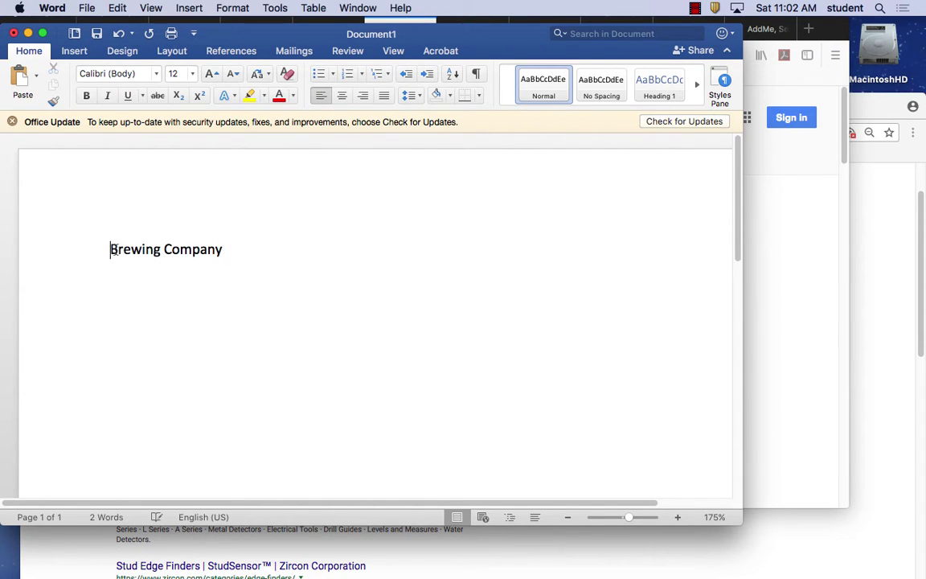
{"action": "key", "text": "Return"}
{"action": "key", "text": "Up"}
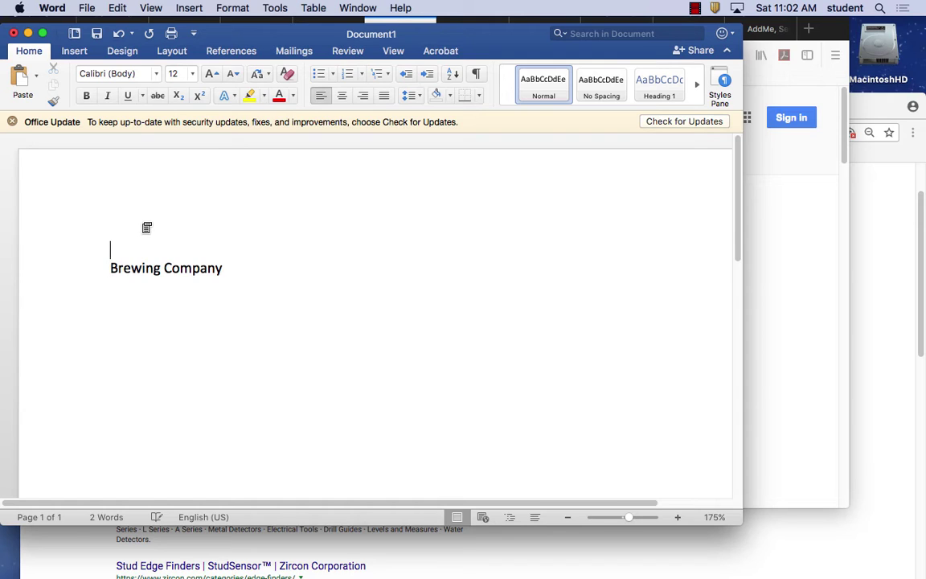
{"action": "type", "text": "Phr"}
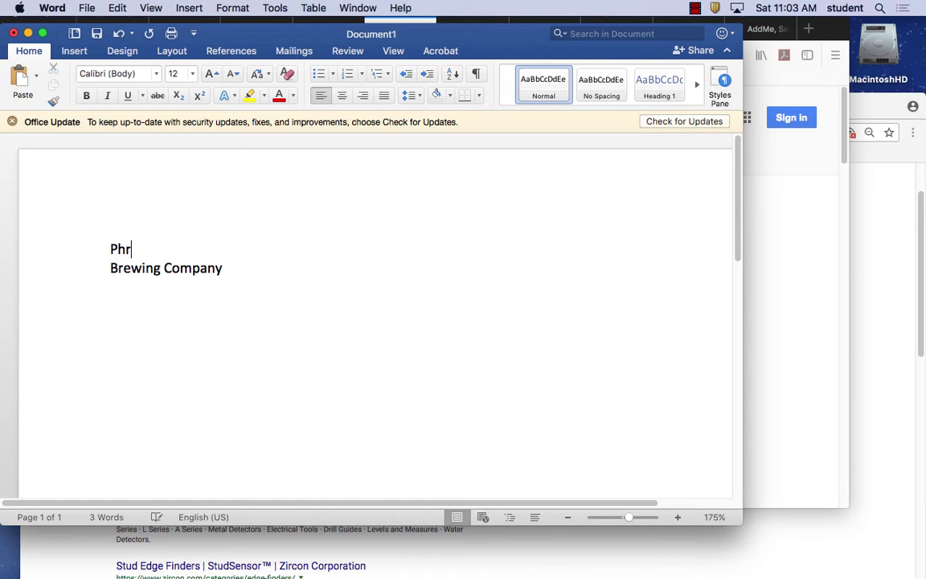
{"action": "type", "text": "ases and more t"}
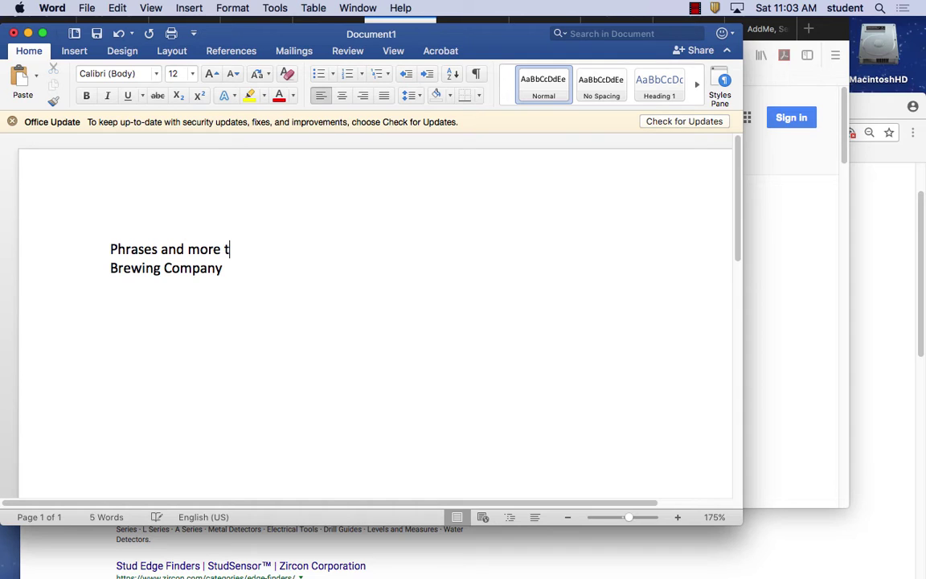
{"action": "type", "text": "han one word"}
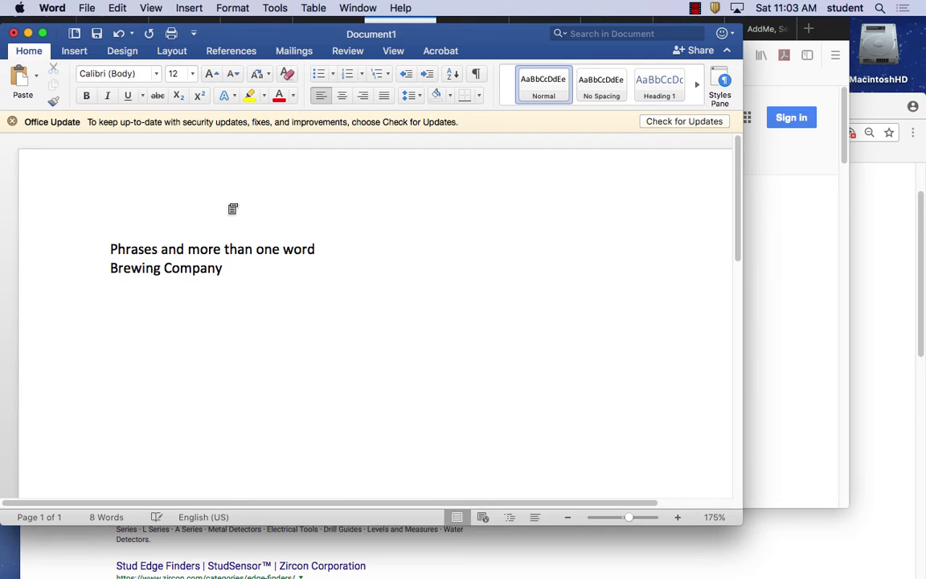
{"action": "key", "text": "super+Tab"}
Replace the Brewing Company query with 'beer', search, and scroll through the results.
{"action": "left_click", "coordinate": [235, 116]}
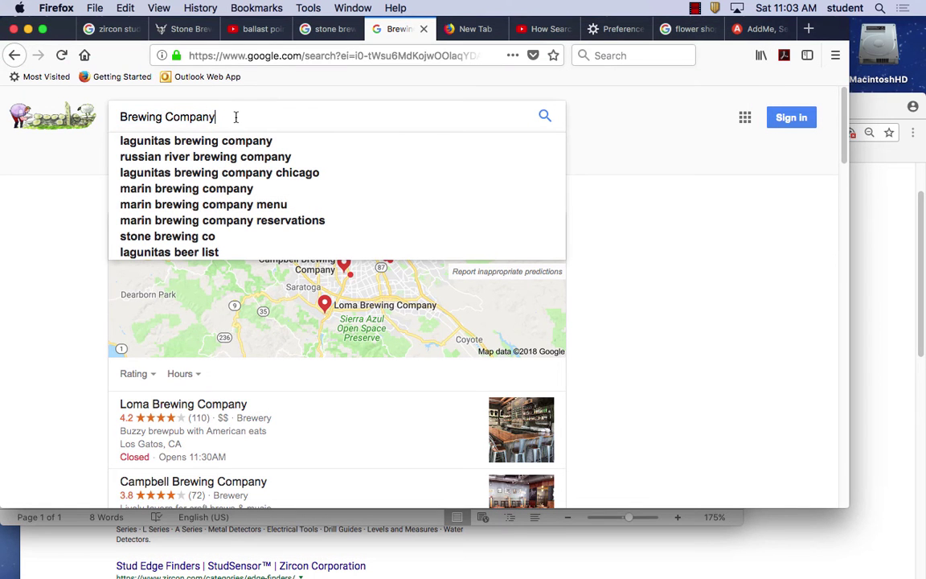
{"action": "left_click_drag", "start_coordinate": [235, 117], "coordinate": [18, 93]}
{"action": "type", "text": "beer"}
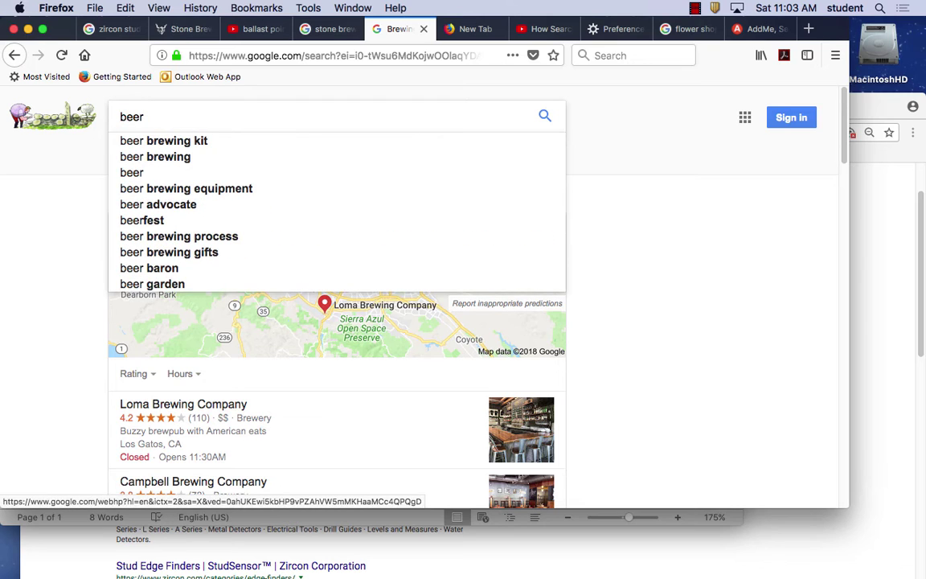
{"action": "key", "text": "Return"}
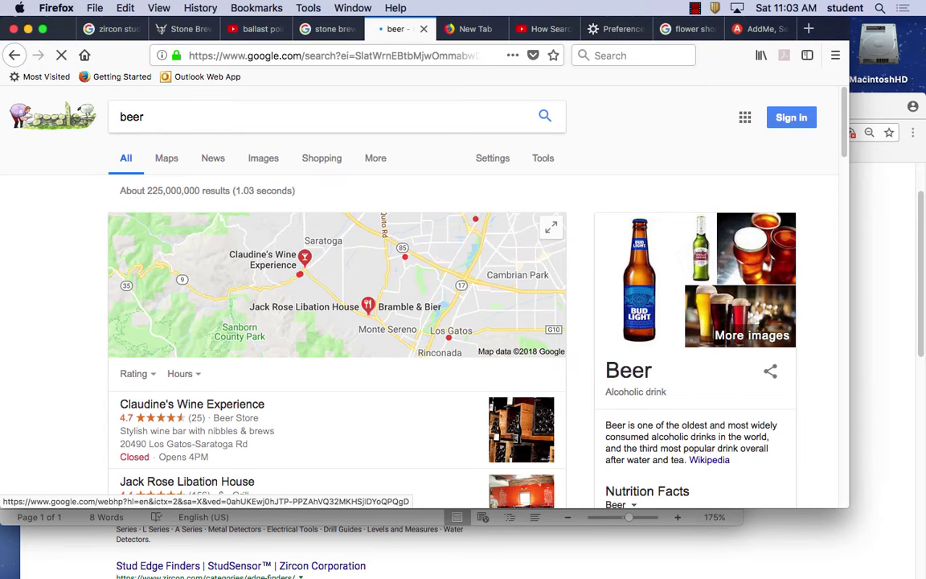
{"action": "scroll", "coordinate": [346, 433], "scroll_direction": "down", "scroll_amount": 10}
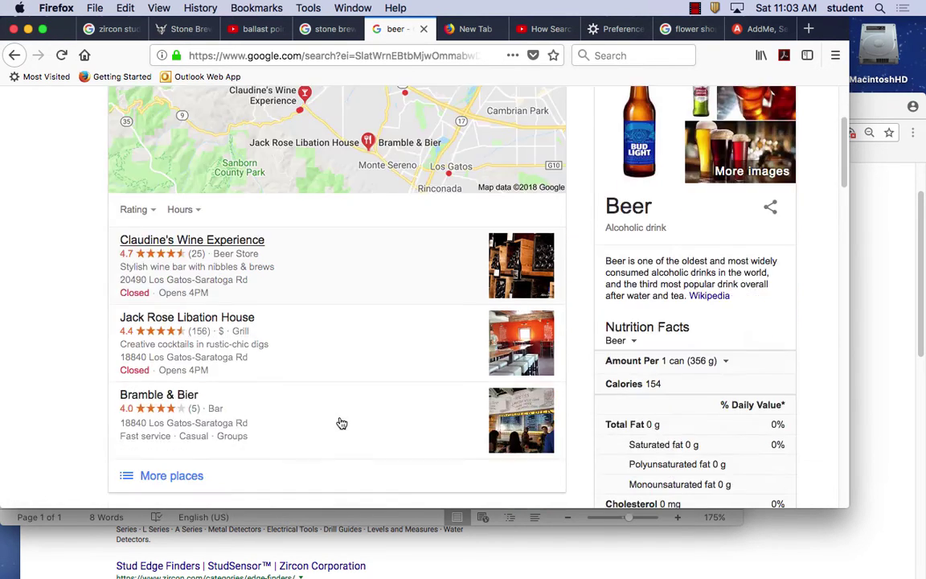
{"action": "scroll", "coordinate": [366, 426], "scroll_direction": "up", "scroll_amount": 7}
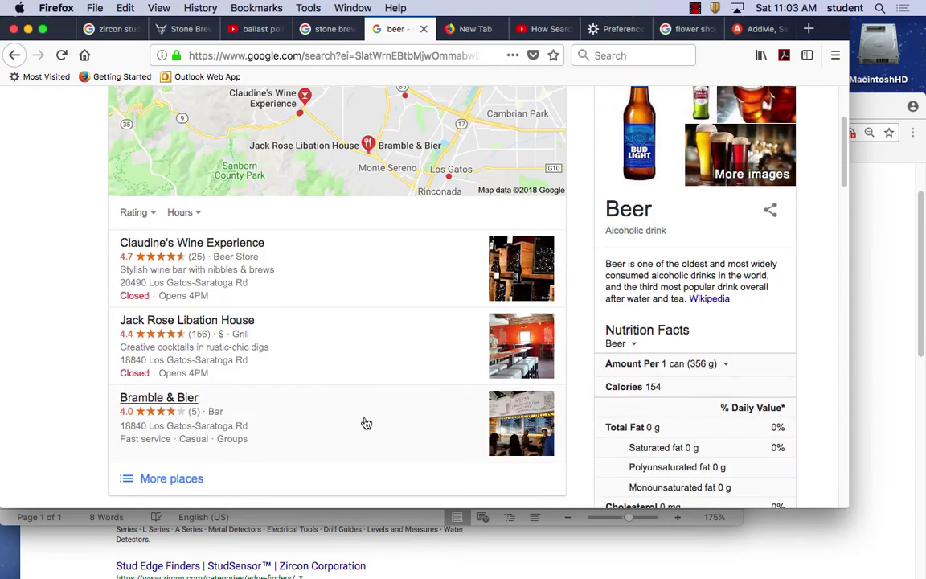
{"action": "scroll", "coordinate": [364, 424], "scroll_direction": "down", "scroll_amount": 5}
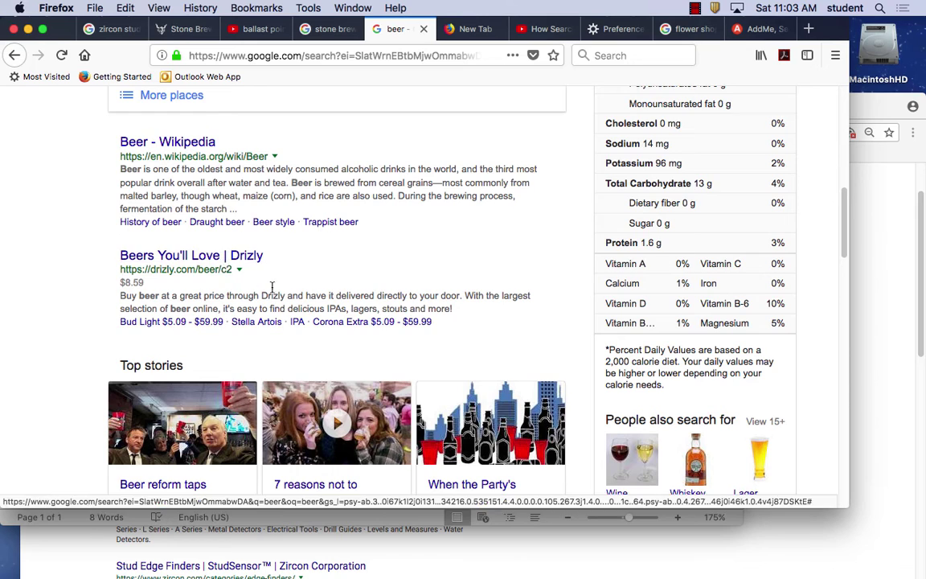
{"action": "scroll", "coordinate": [366, 306], "scroll_direction": "down", "scroll_amount": 10}
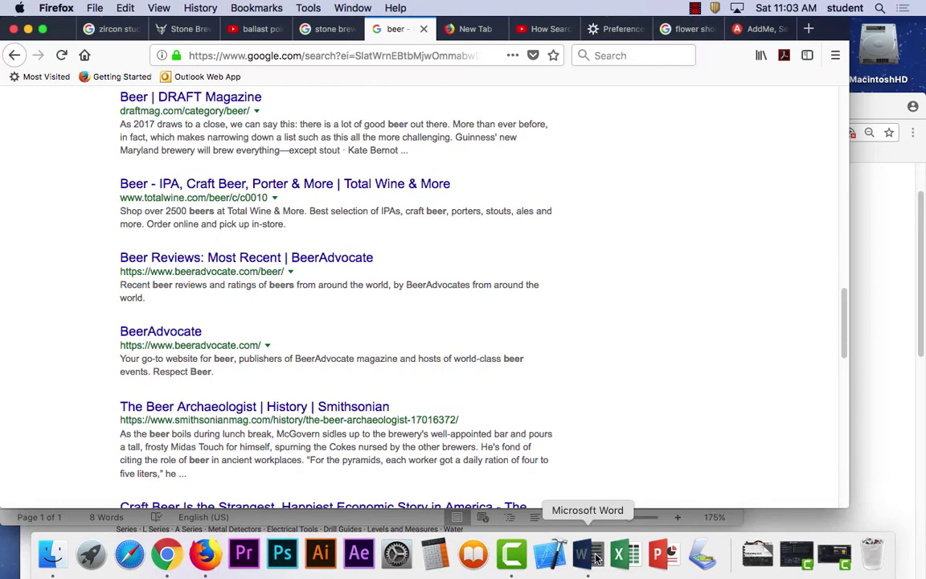
{"action": "left_click", "coordinate": [616, 557]}
Add a blank line under the heading and type 'stone brewing' below Brewing Company.
{"action": "left_click", "coordinate": [325, 253]}
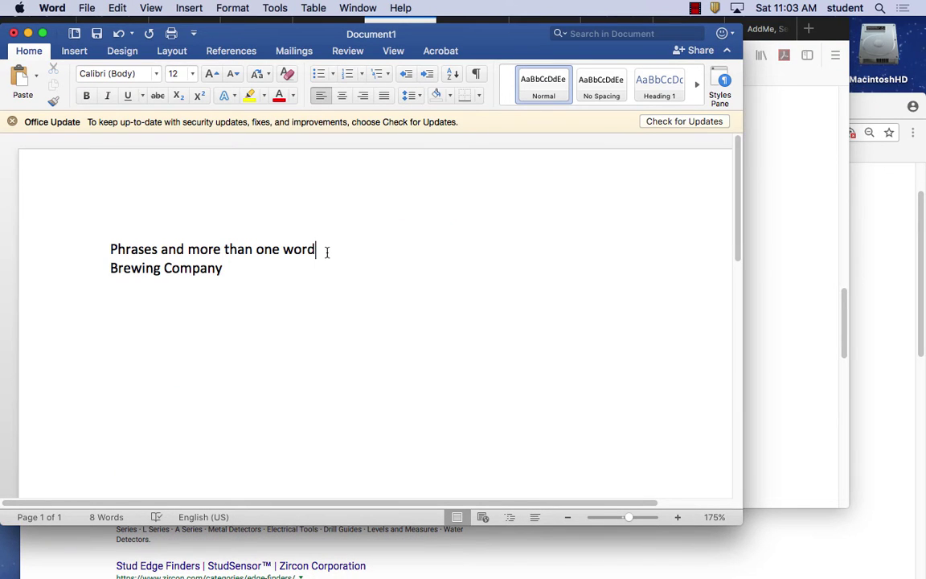
{"action": "key", "text": "Return"}
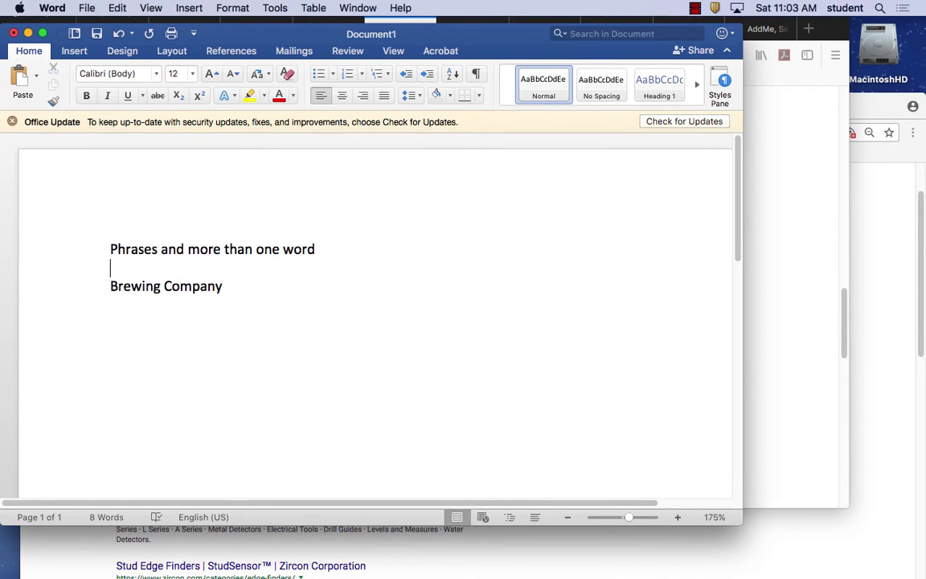
{"action": "left_click", "coordinate": [251, 287]}
{"action": "key", "text": "Return"}
{"action": "type", "text": "stone brewing"}
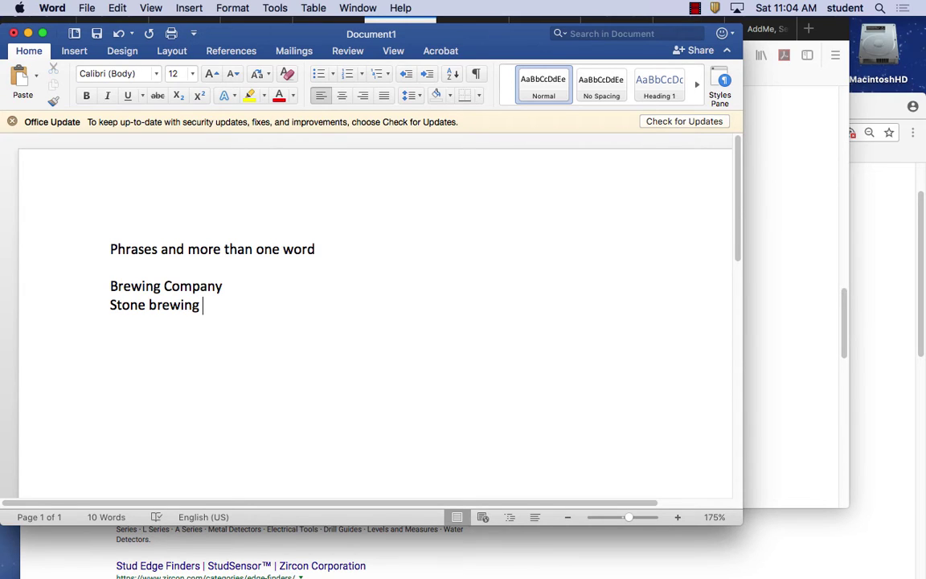
{"action": "key", "text": "Return"}
Add 'Stone beer company' and 'Craft Beer company' on separate lines, fixing typos.
{"action": "type", "text": "Stone beer company"}
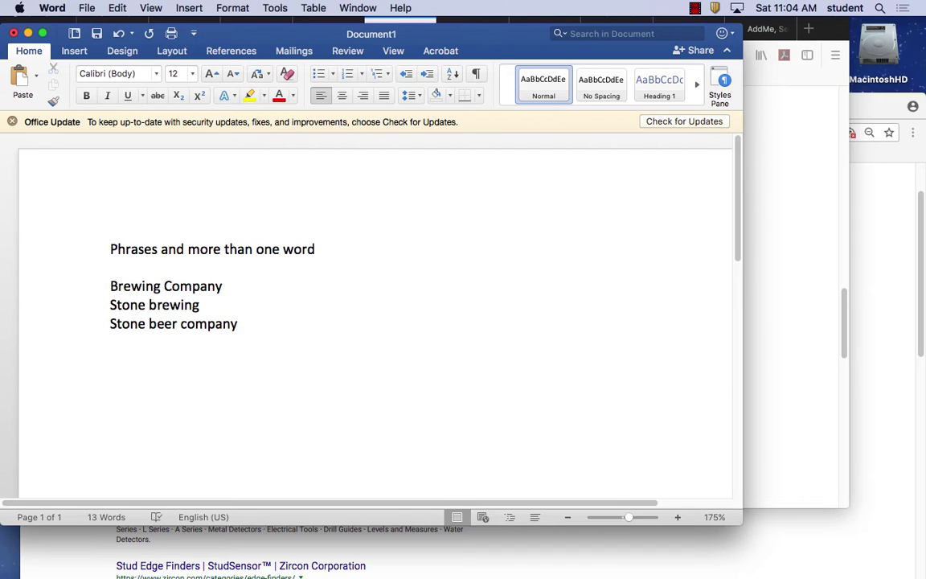
{"action": "key", "text": "Return"}
{"action": "type", "text": "Craft Beer Br"}
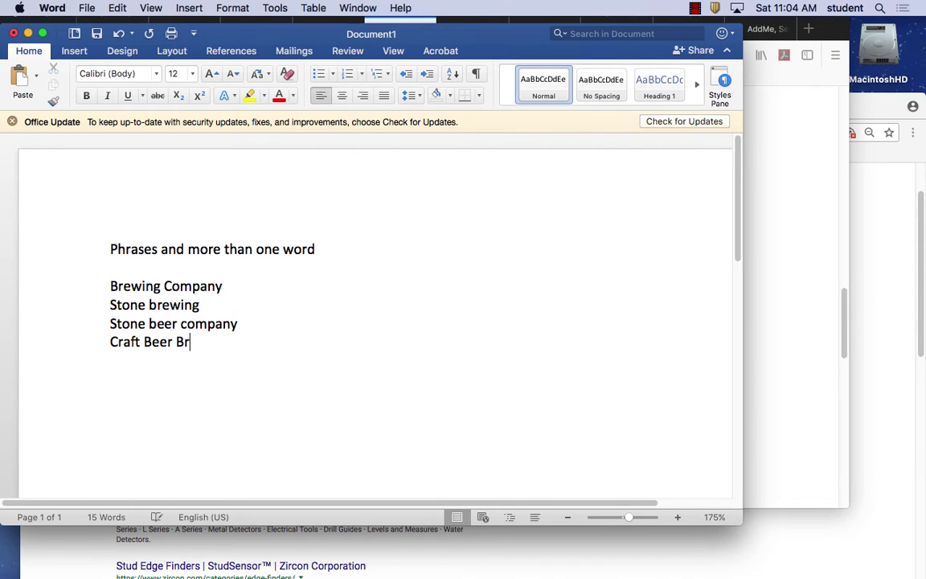
{"action": "key", "text": "BackSpace"}
{"action": "key", "text": "BackSpace"}
{"action": "type", "text": "company"}
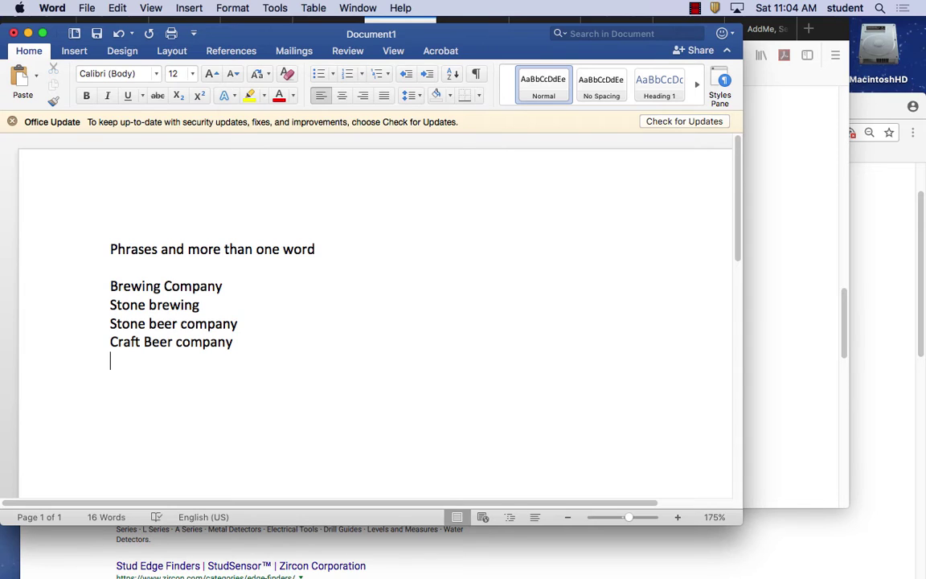
Add 'Southern California brewing' and 'Best beer in southern california' as separate lines.
{"action": "type", "text": "Southern California "}
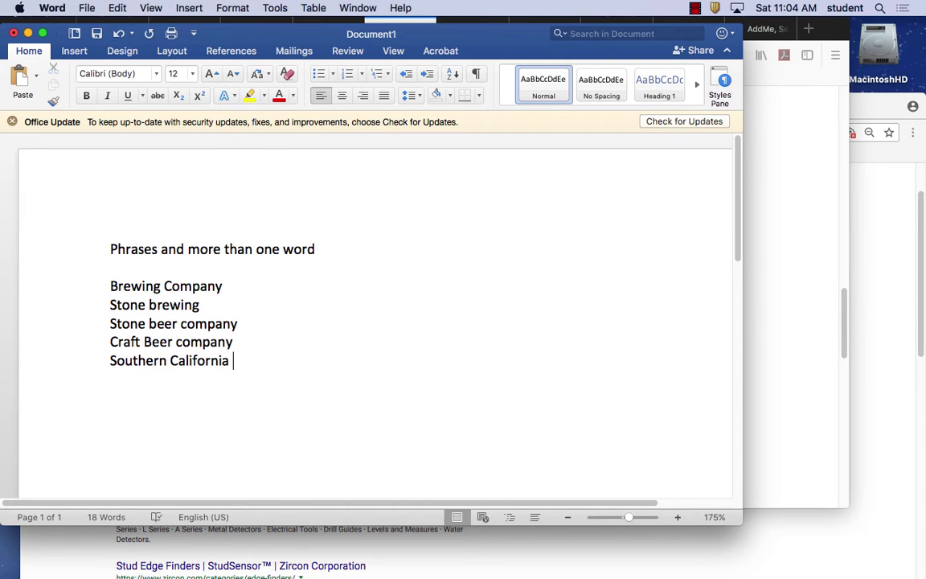
{"action": "type", "text": "brewing"}
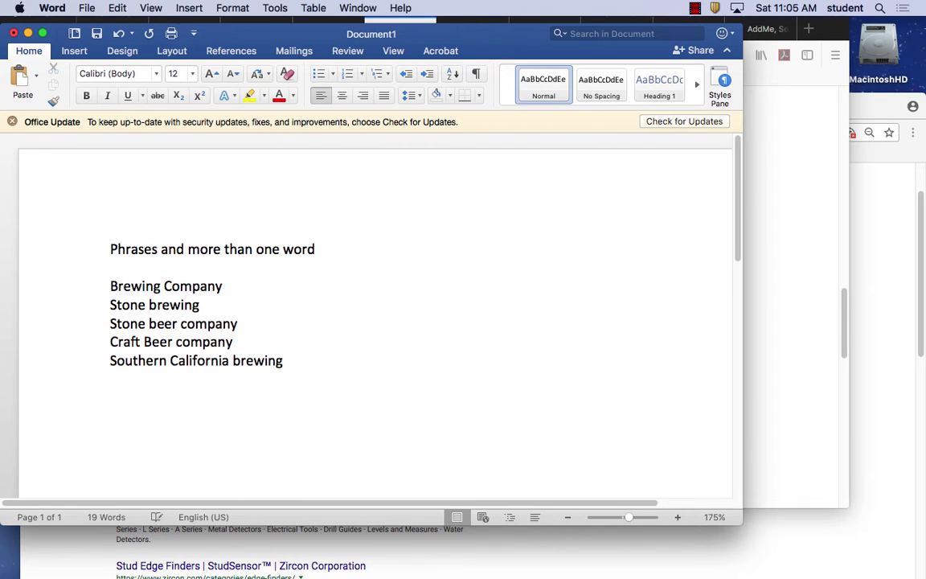
{"action": "key", "text": "Return"}
{"action": "type", "text": "Best beer"}
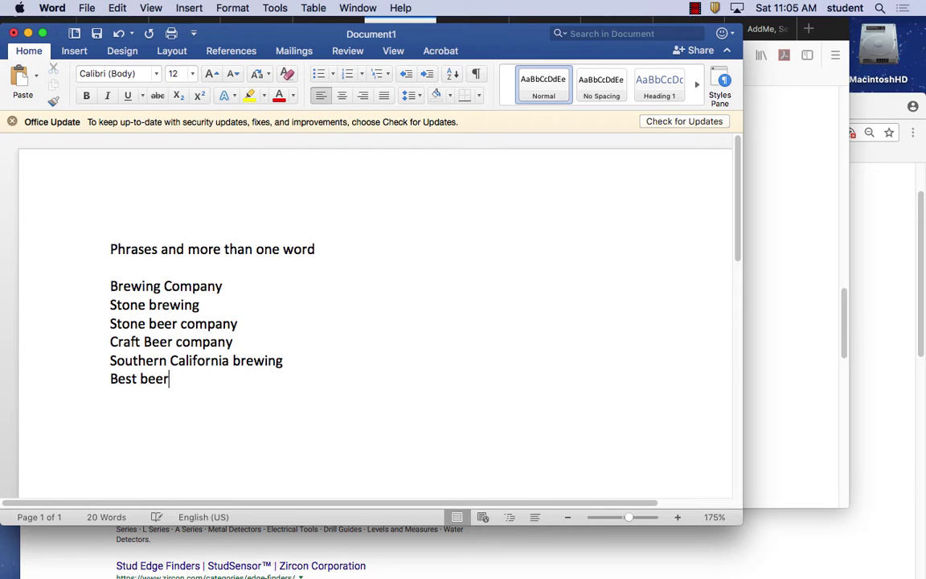
{"action": "type", "text": " in southern california"}
{"action": "key", "text": "Return"}
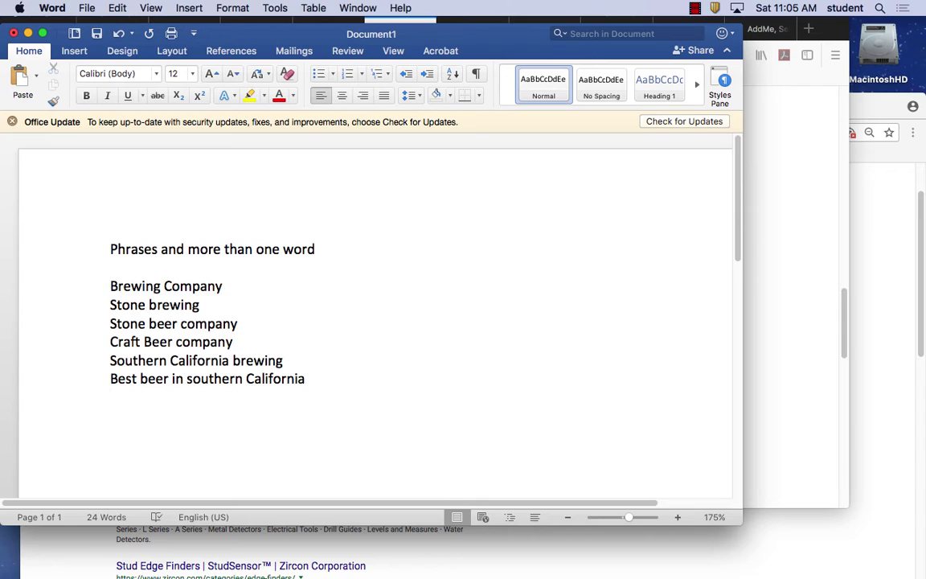
Start a Beer Festival line, then bring the Chrome search results forward.
{"action": "type", "text": "Beer Festiva"}
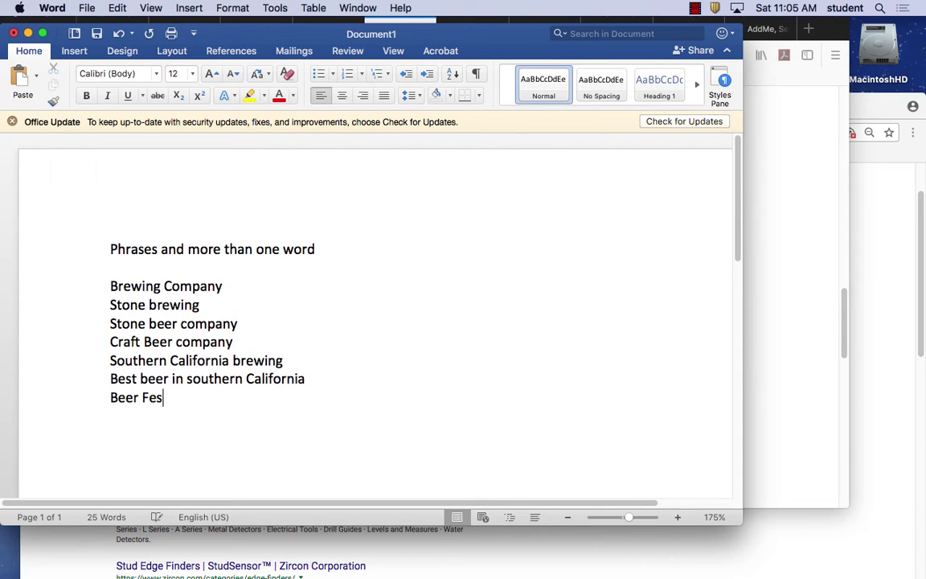
{"action": "key", "text": "BackSpace"}
{"action": "key", "text": "BackSpace"}
{"action": "type", "text": "al i"}
{"action": "type", "text": "n E"}
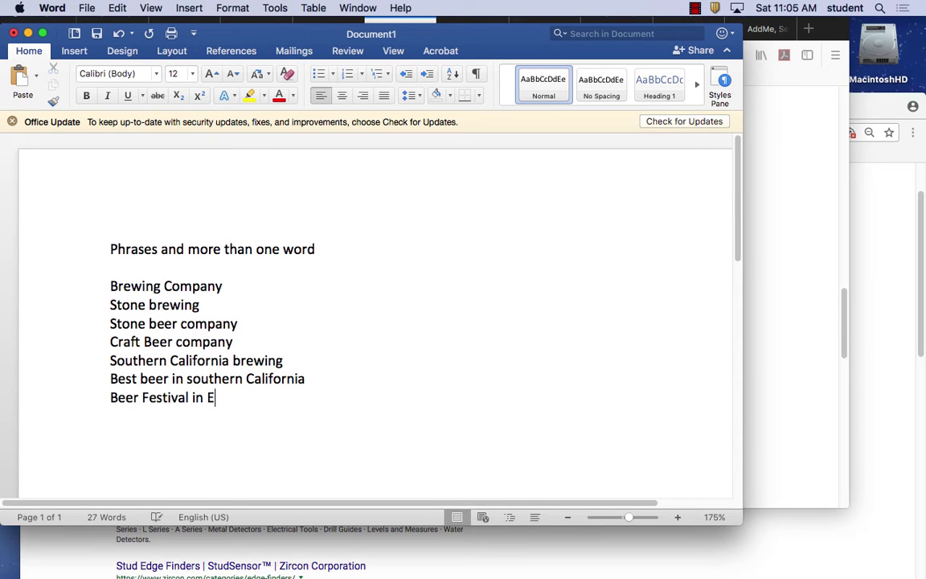
{"action": "left_click", "coordinate": [804, 221]}
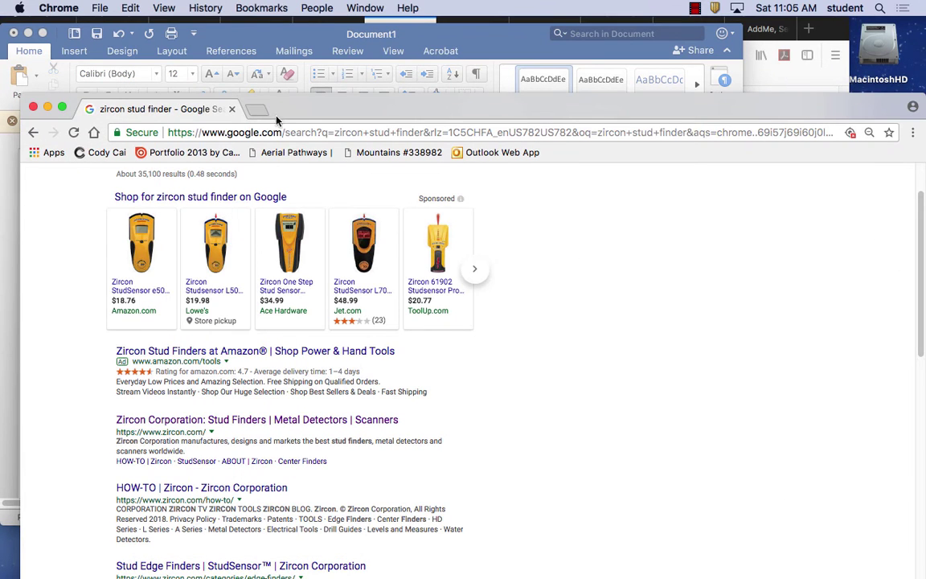
Close Chrome, return to Firefox's Brewing Company results, and select Escondido in the Stone Brewing snippet.
{"action": "left_click", "coordinate": [33, 106]}
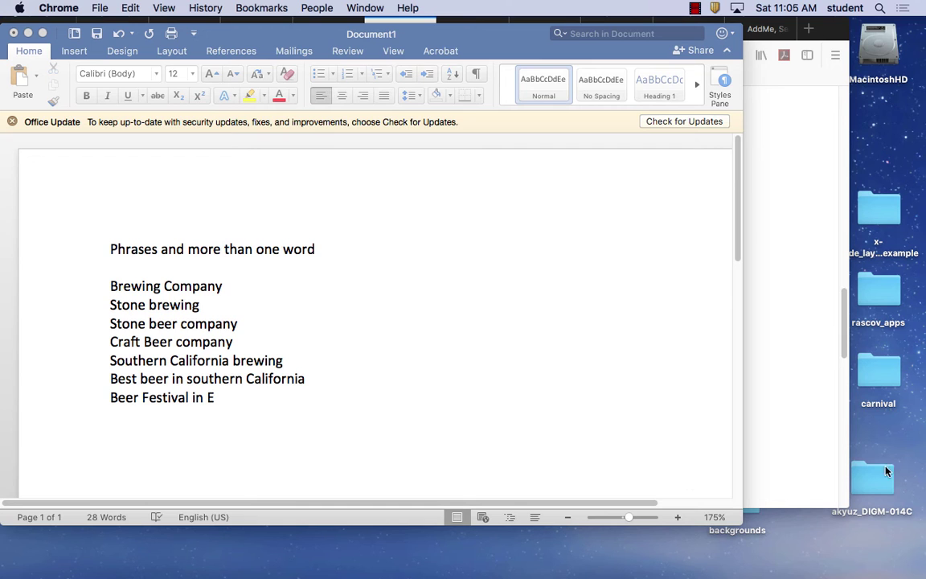
{"action": "mouse_move", "coordinate": [494, 575]}
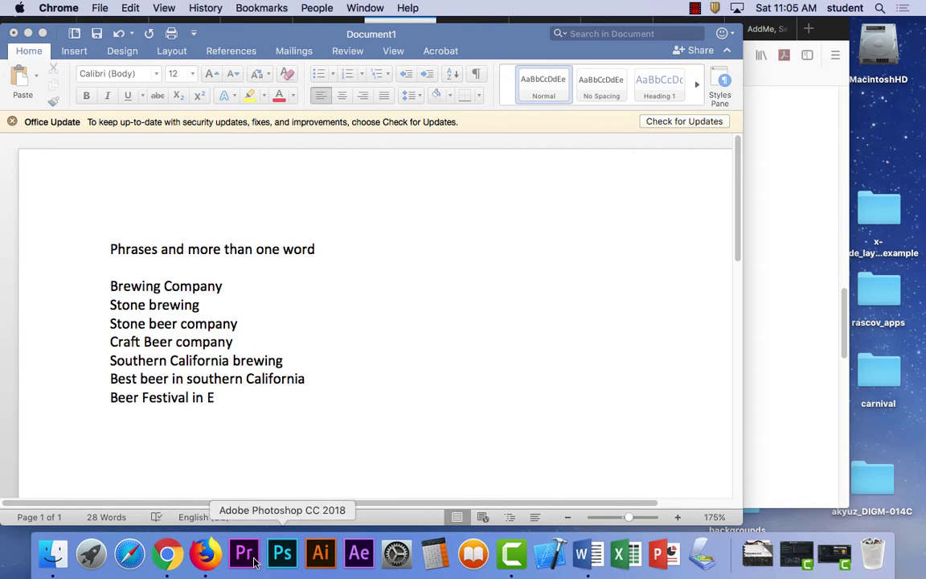
{"action": "left_click", "coordinate": [205, 563]}
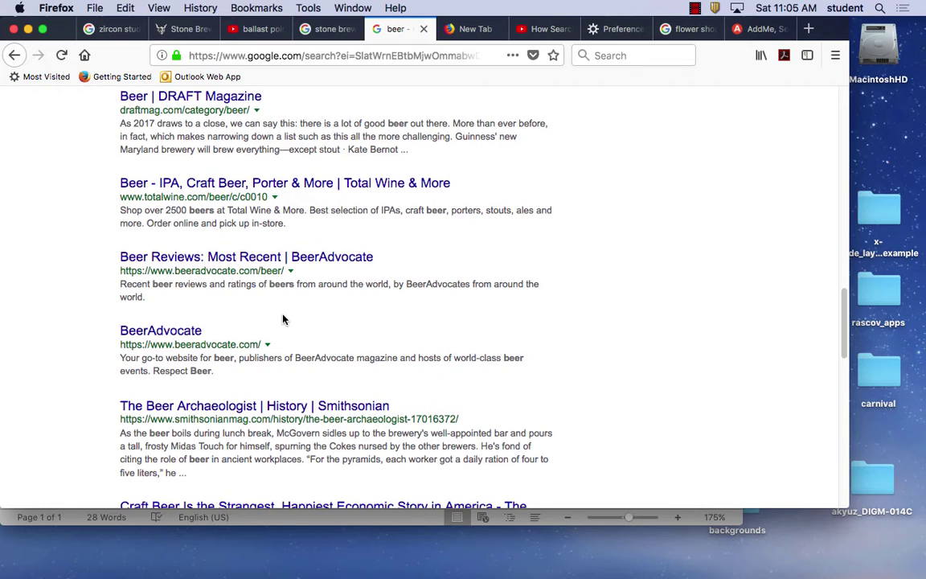
{"action": "scroll", "coordinate": [282, 319], "scroll_direction": "down", "scroll_amount": 1}
{"action": "scroll", "coordinate": [282, 319], "scroll_direction": "up", "scroll_amount": 10}
{"action": "scroll", "coordinate": [282, 319], "scroll_direction": "up", "scroll_amount": 10}
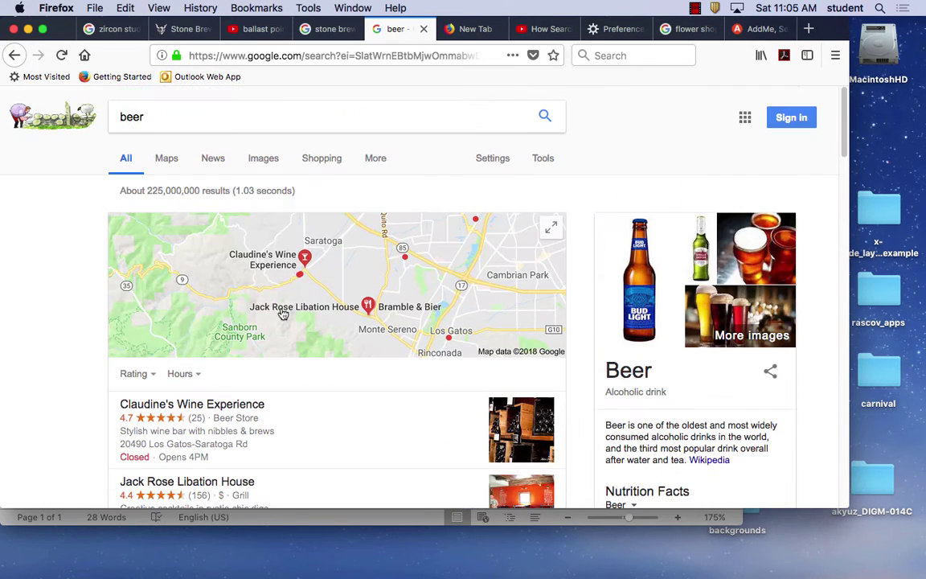
{"action": "left_click", "coordinate": [16, 56]}
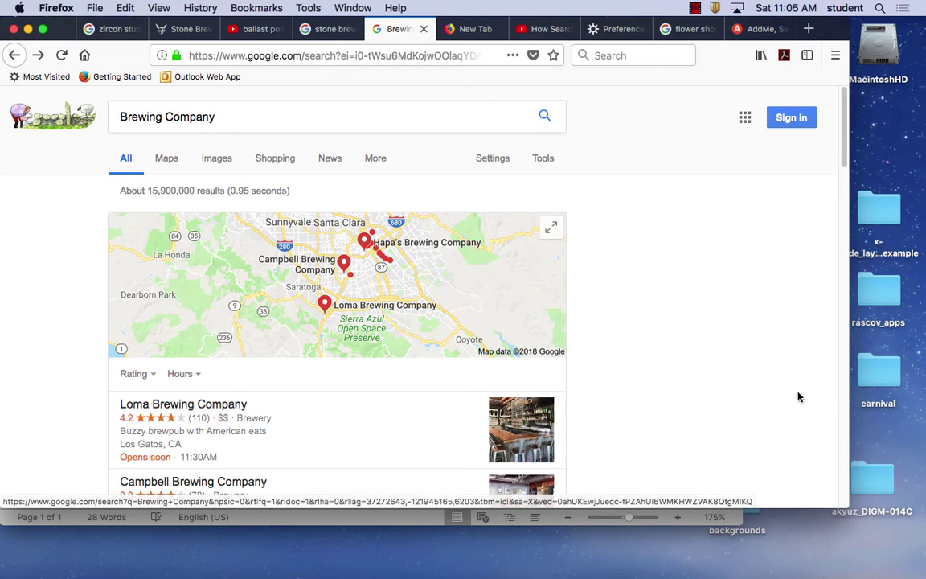
{"action": "scroll", "coordinate": [734, 368], "scroll_direction": "down", "scroll_amount": 10}
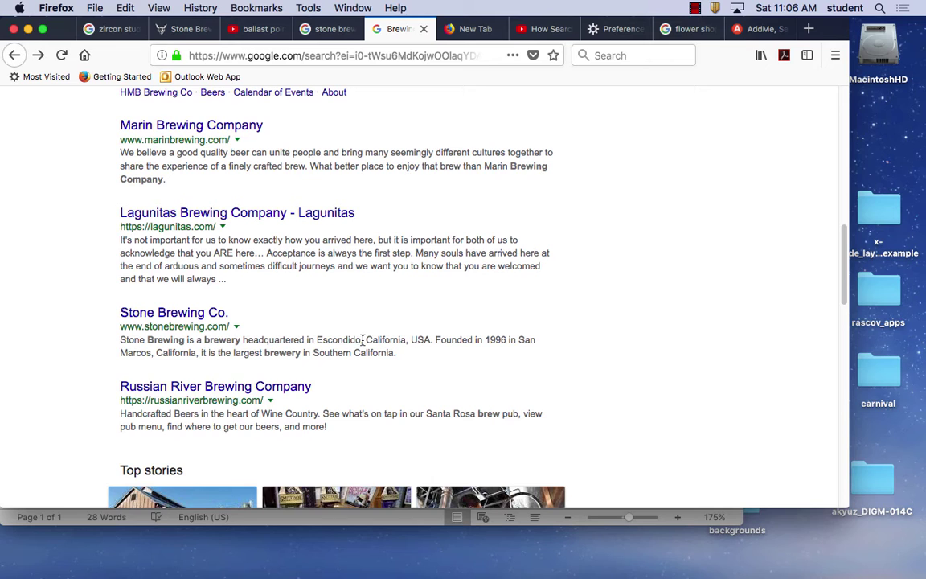
{"action": "left_click_drag", "start_coordinate": [362, 339], "coordinate": [312, 340]}
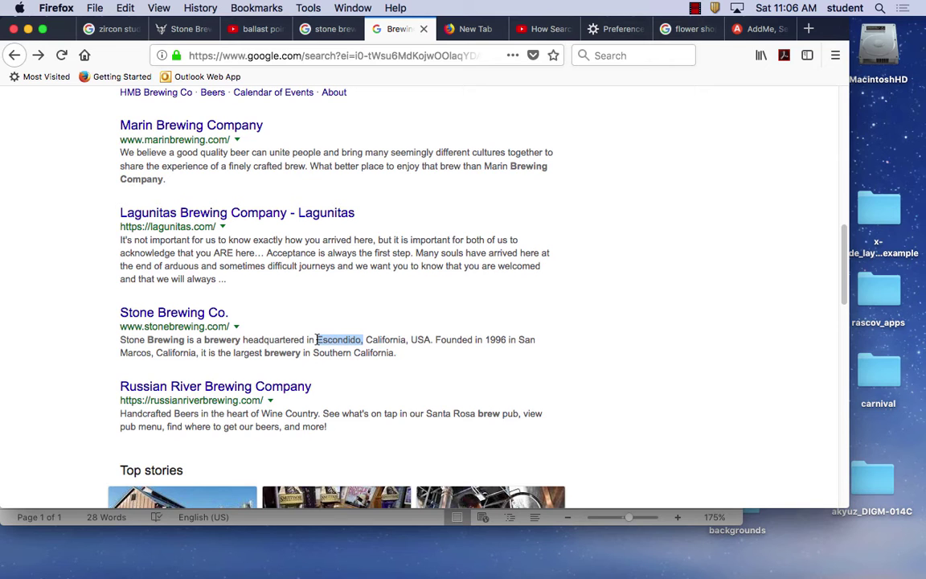
Open the Stone Brewing Co. site and pass its age check with birth year 1990.
{"action": "left_click", "coordinate": [216, 313]}
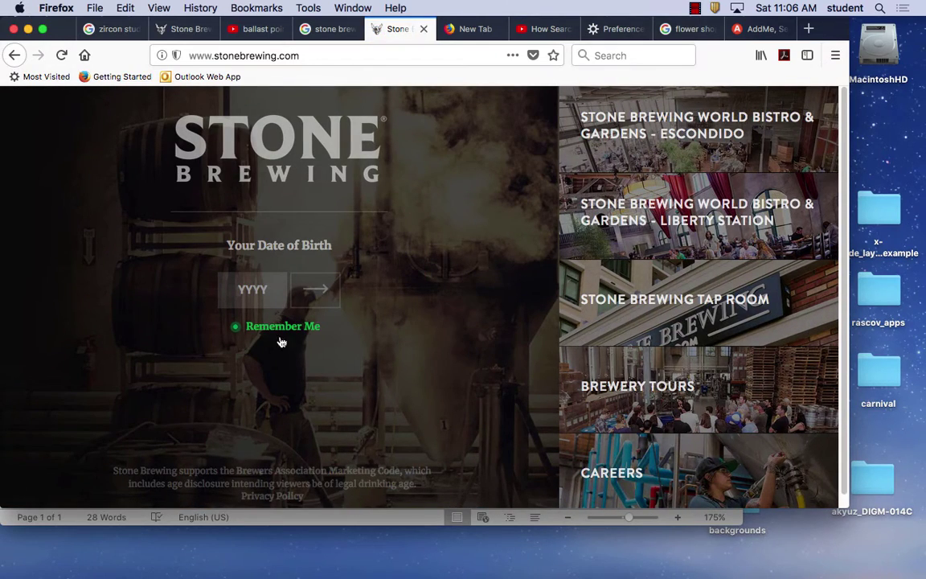
{"action": "left_click", "coordinate": [314, 289]}
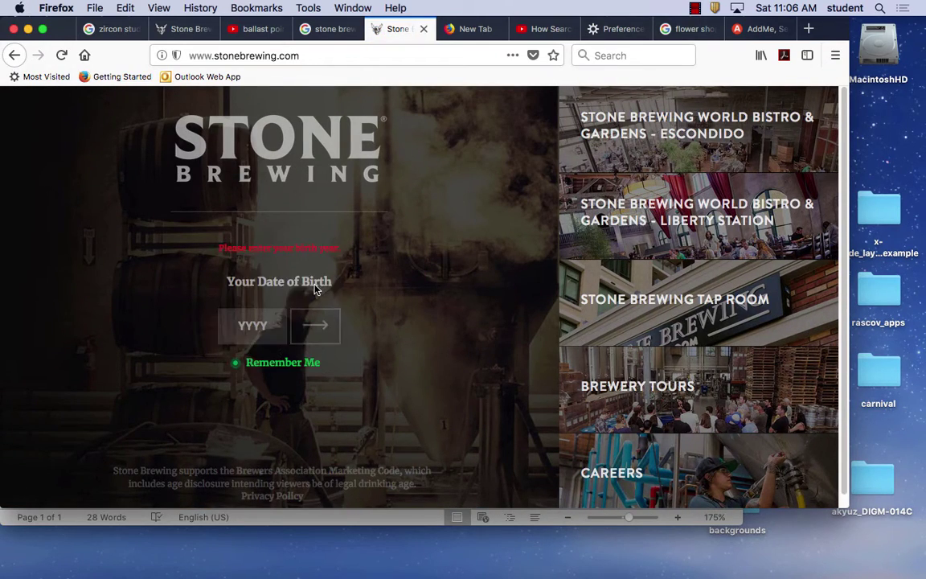
{"action": "left_click", "coordinate": [250, 325]}
{"action": "type", "text": "1990"}
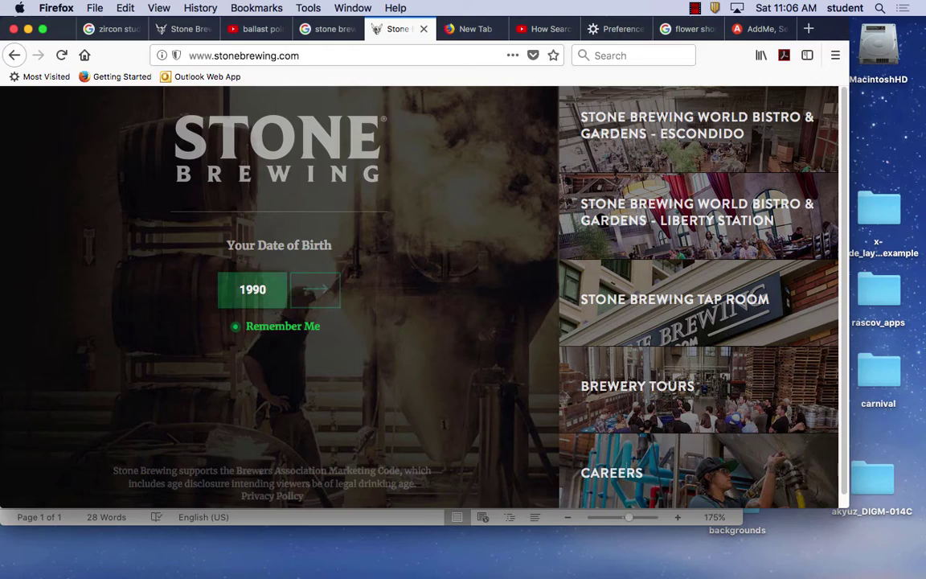
{"action": "left_click", "coordinate": [324, 288]}
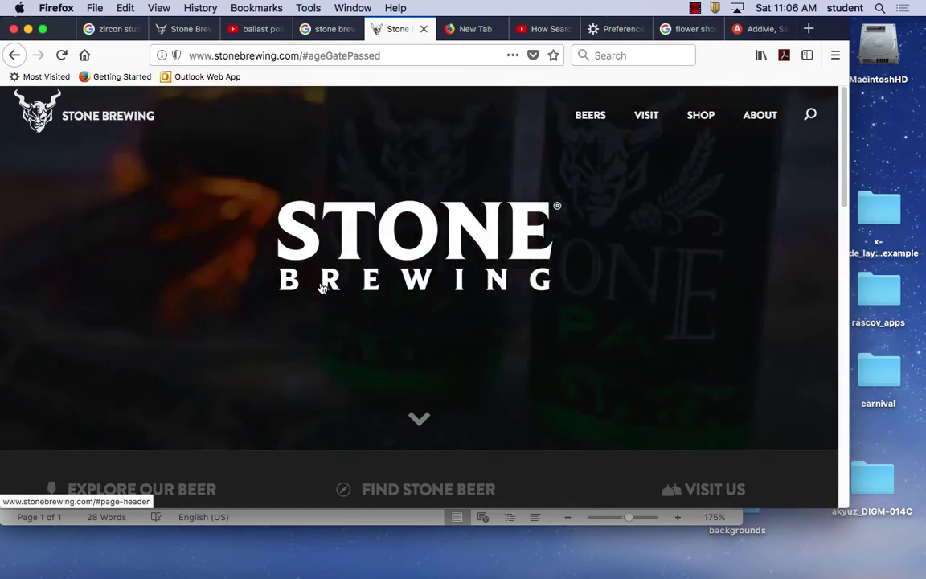
Scroll through the Stone Brewing home page, then select the web address.
{"action": "scroll", "coordinate": [398, 324], "scroll_direction": "down", "scroll_amount": 2}
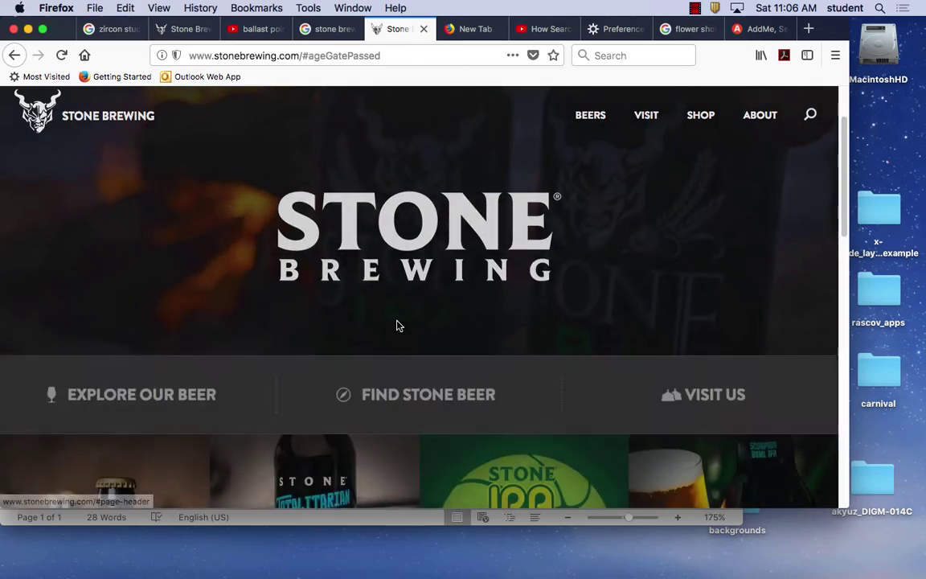
{"action": "scroll", "coordinate": [398, 325], "scroll_direction": "down", "scroll_amount": 6}
{"action": "scroll", "coordinate": [398, 324], "scroll_direction": "down", "scroll_amount": 2}
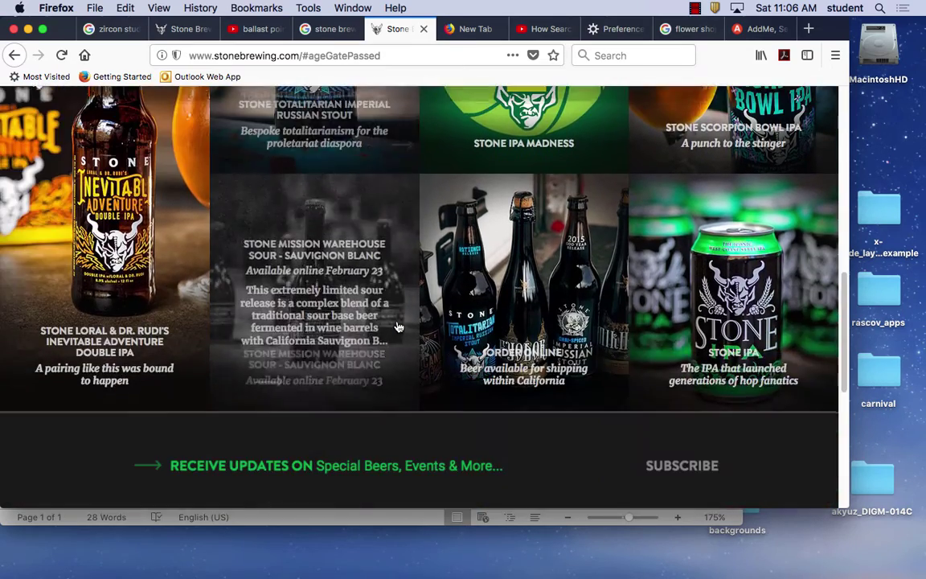
{"action": "scroll", "coordinate": [397, 325], "scroll_direction": "down", "scroll_amount": 6}
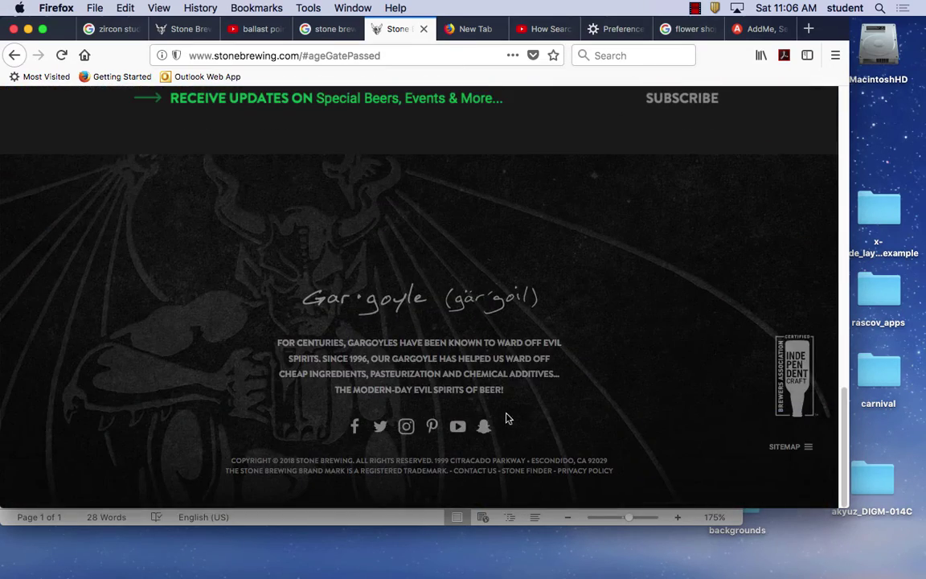
{"action": "scroll", "coordinate": [502, 416], "scroll_direction": "up", "scroll_amount": 15}
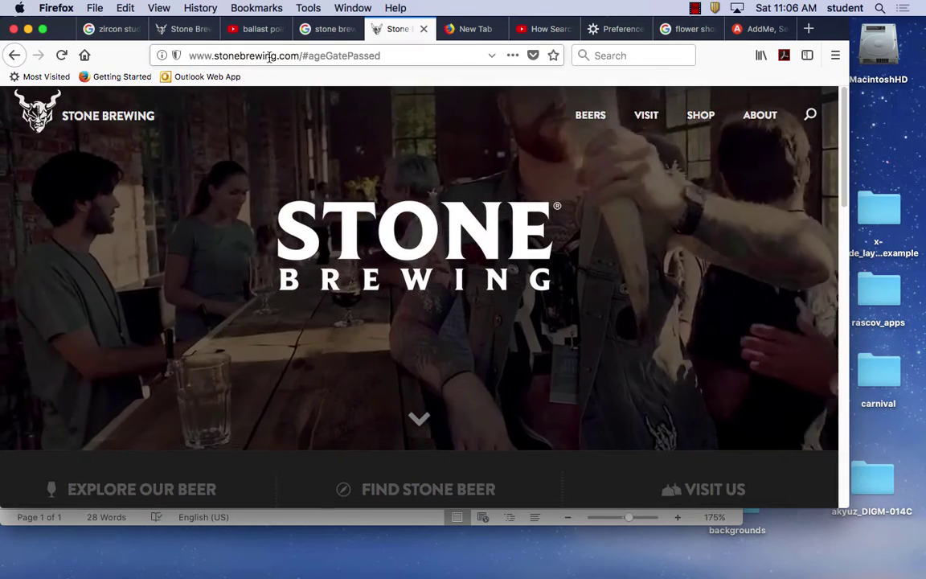
{"action": "left_click", "coordinate": [270, 56]}
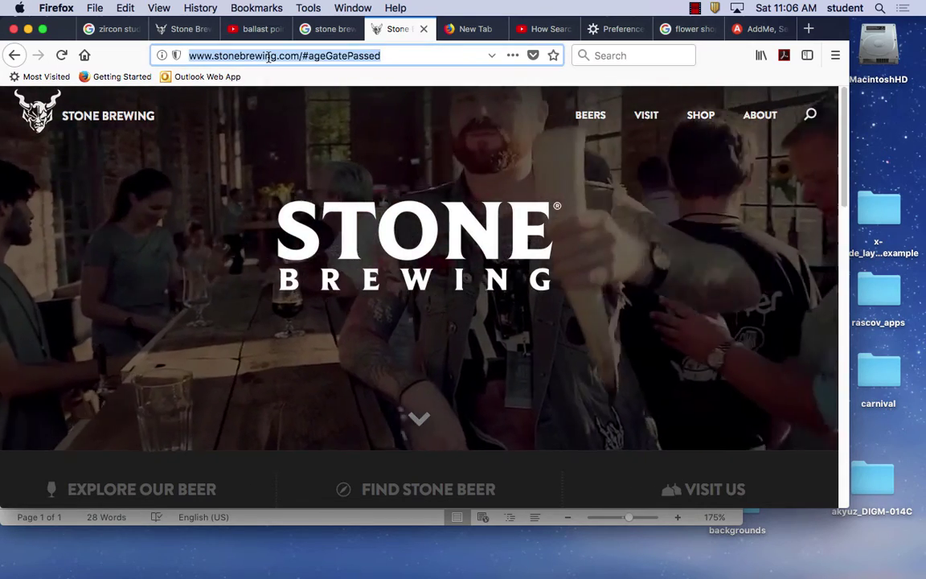
Go to google.com and search for 'Escondido beer'.
{"action": "type", "text": "google.com"}
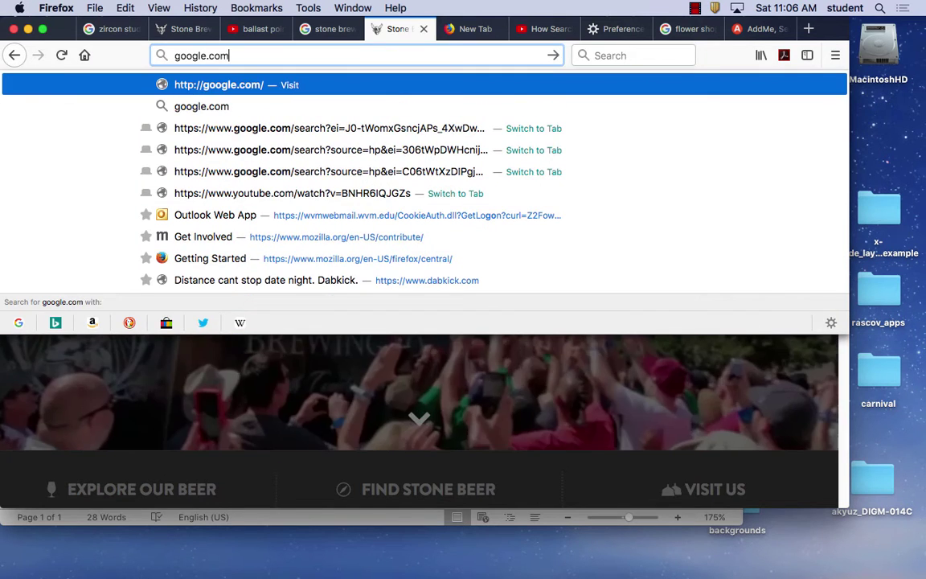
{"action": "key", "text": "Return"}
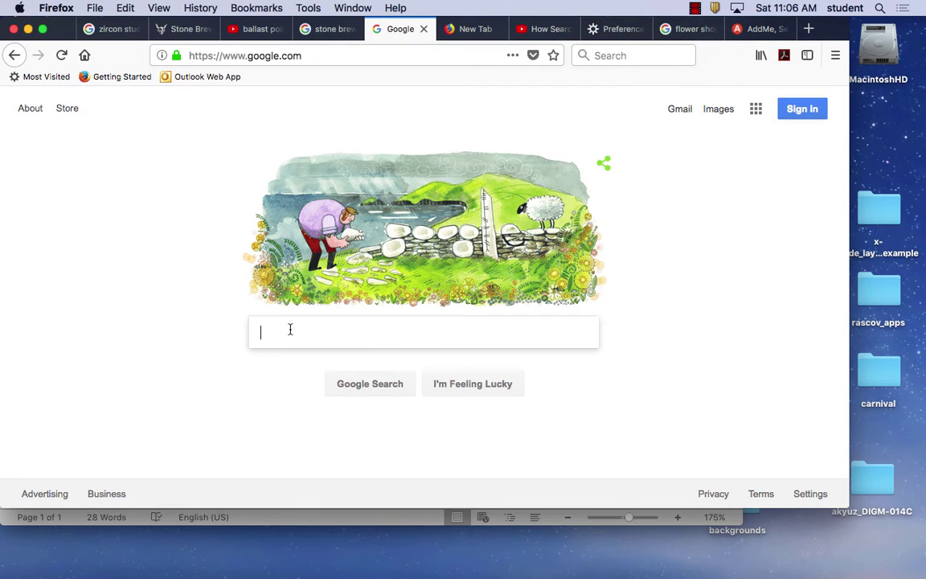
{"action": "type", "text": "Escondido,"}
{"action": "key", "text": "BackSpace"}
{"action": "type", "text": "beer"}
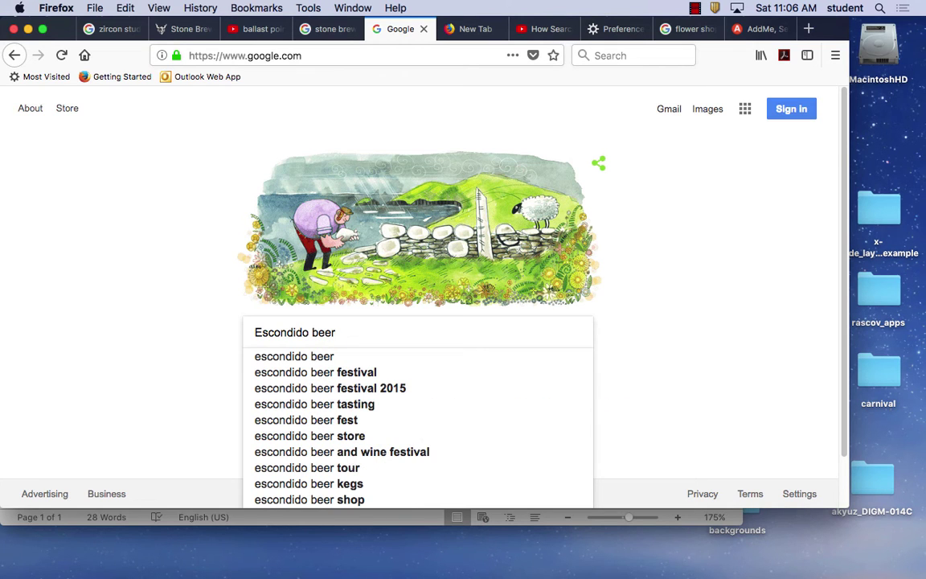
{"action": "key", "text": "Return"}
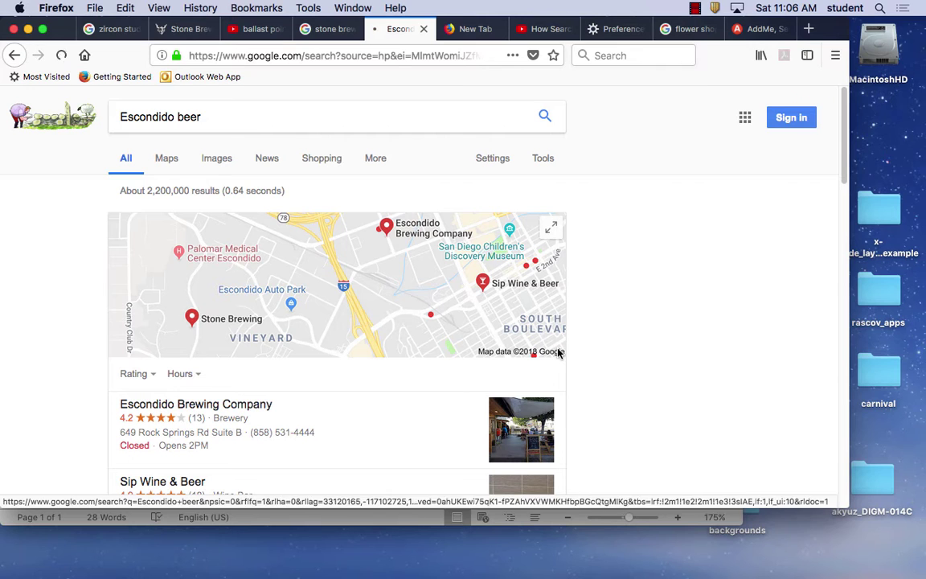
Open the local results map and pan and zoom around Escondido's beer listings.
{"action": "left_click", "coordinate": [554, 348]}
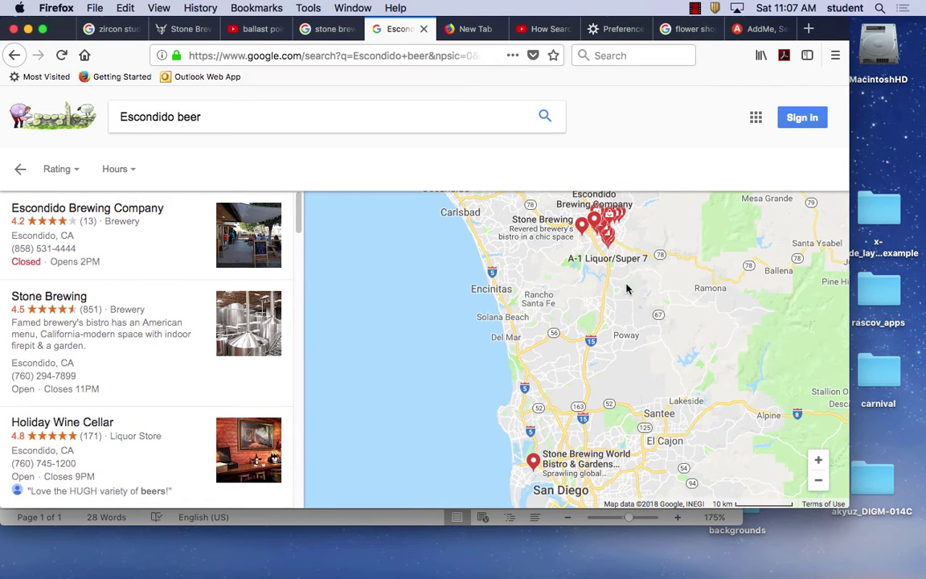
{"action": "left_click_drag", "start_coordinate": [626, 286], "coordinate": [541, 373]}
{"action": "left_click_drag", "start_coordinate": [563, 331], "coordinate": [553, 356]}
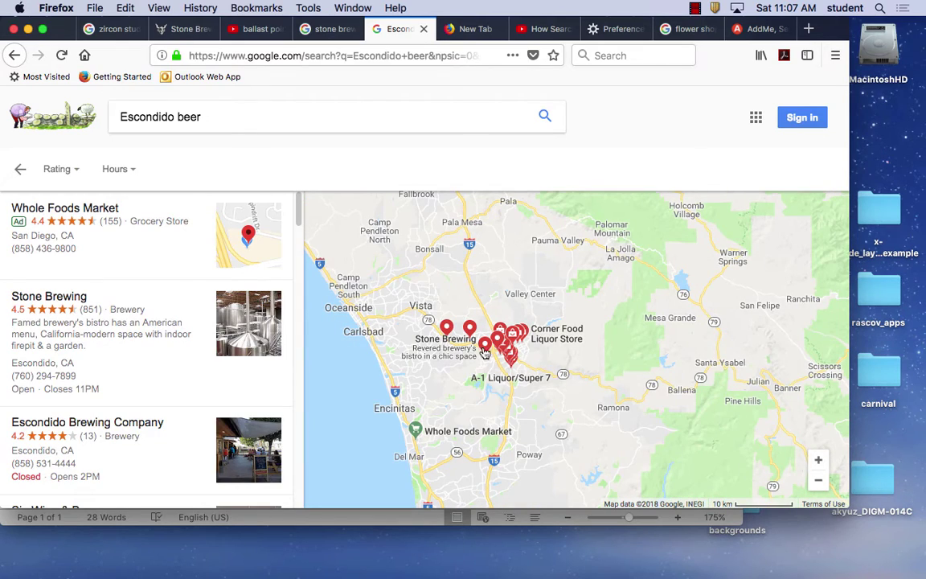
{"action": "scroll", "coordinate": [534, 365], "scroll_direction": "up", "scroll_amount": 2}
{"action": "scroll", "coordinate": [534, 366], "scroll_direction": "up", "scroll_amount": 1}
{"action": "left_click_drag", "start_coordinate": [532, 366], "coordinate": [596, 373]}
{"action": "scroll", "coordinate": [553, 345], "scroll_direction": "up", "scroll_amount": 2}
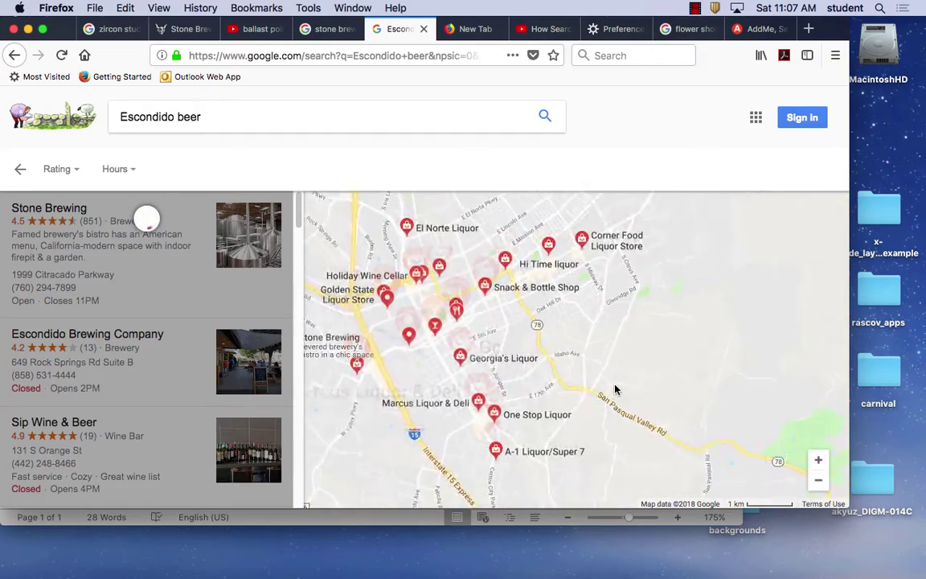
{"action": "left_click_drag", "start_coordinate": [489, 337], "coordinate": [617, 386]}
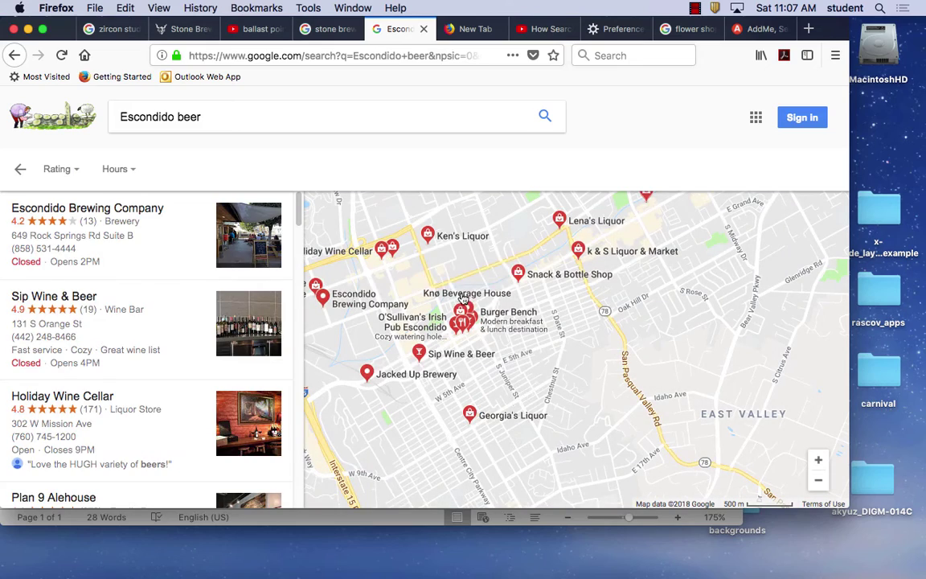
{"action": "scroll", "coordinate": [533, 413], "scroll_direction": "down", "scroll_amount": 2}
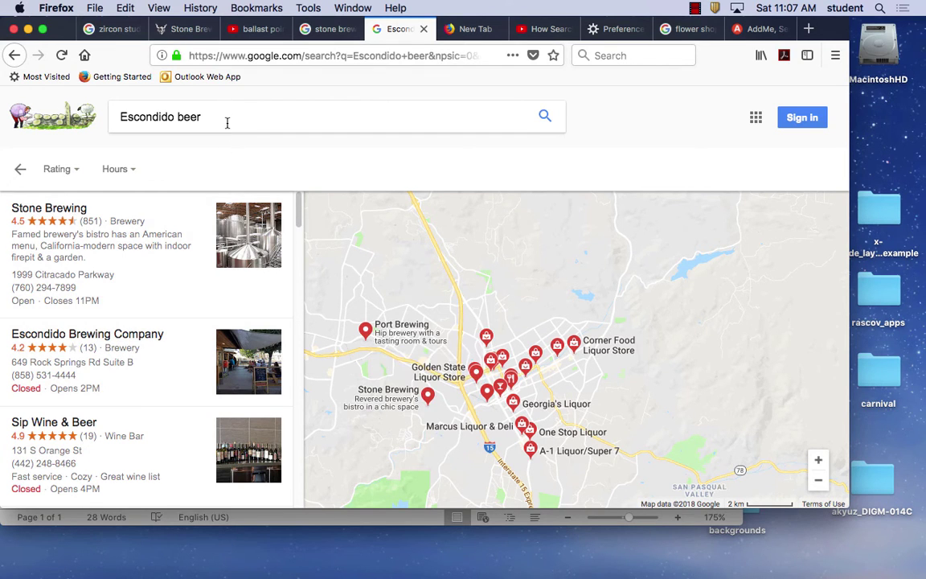
{"action": "left_click_drag", "start_coordinate": [209, 117], "coordinate": [52, 104]}
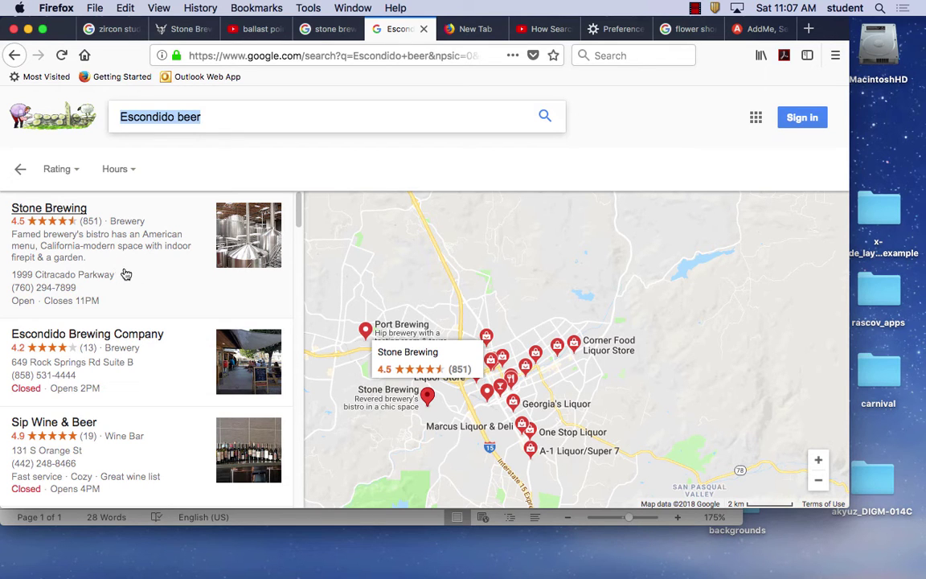
Open the Stone Brewing listing and scroll its reviews down to People also search for and Web results.
{"action": "left_click", "coordinate": [151, 247]}
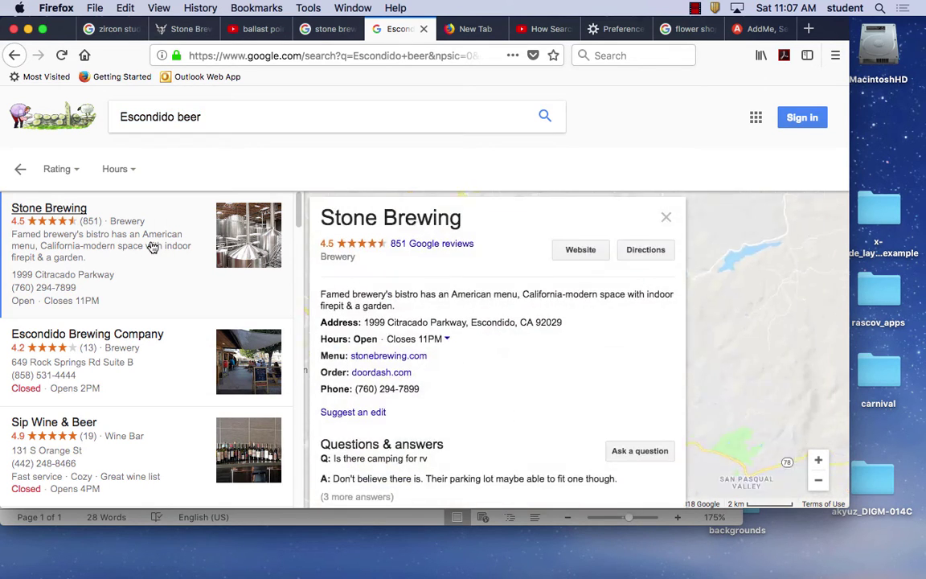
{"action": "scroll", "coordinate": [507, 359], "scroll_direction": "down", "scroll_amount": 1}
{"action": "scroll", "coordinate": [506, 360], "scroll_direction": "down", "scroll_amount": 1}
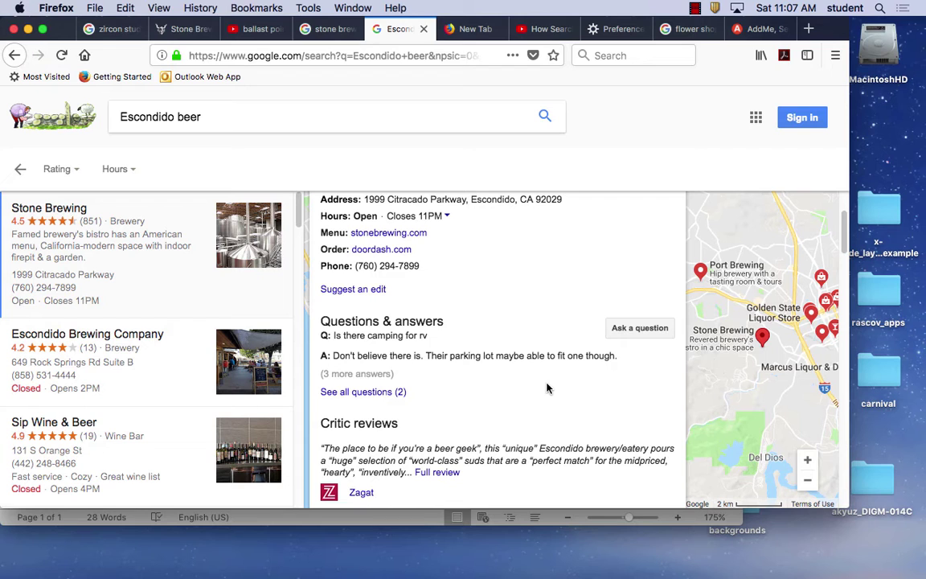
{"action": "scroll", "coordinate": [547, 388], "scroll_direction": "down", "scroll_amount": 5}
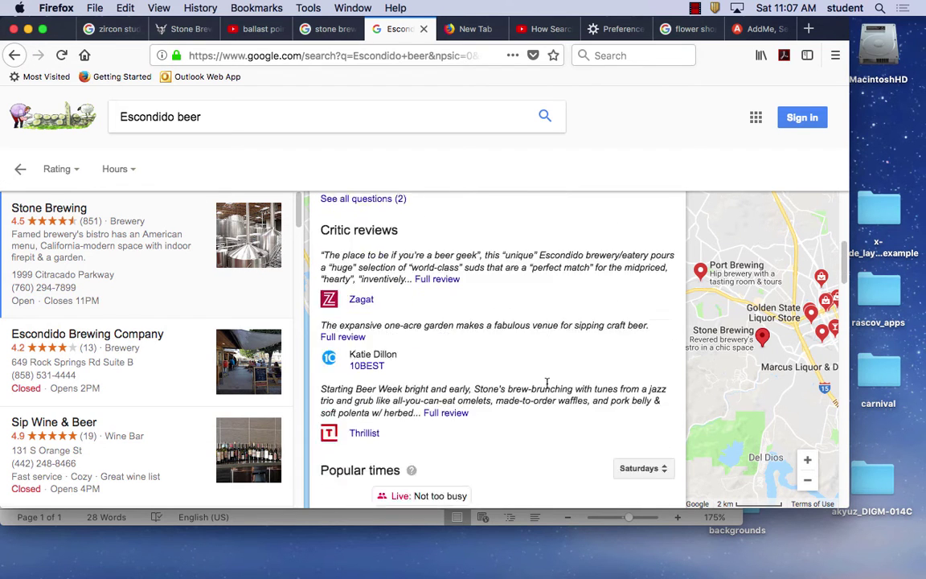
{"action": "scroll", "coordinate": [547, 389], "scroll_direction": "down", "scroll_amount": 5}
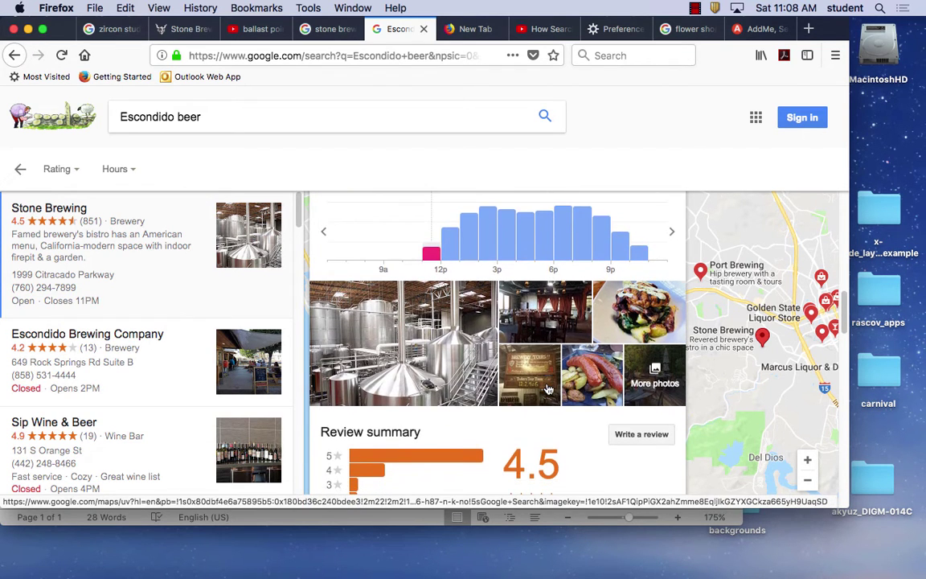
{"action": "scroll", "coordinate": [547, 389], "scroll_direction": "up", "scroll_amount": 10}
{"action": "scroll", "coordinate": [546, 388], "scroll_direction": "down", "scroll_amount": 8}
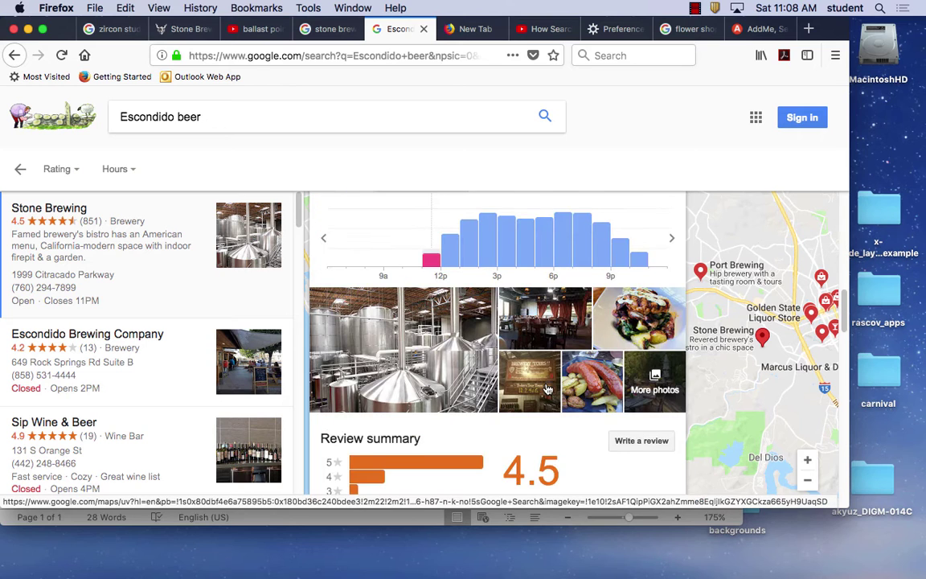
{"action": "scroll", "coordinate": [546, 388], "scroll_direction": "down", "scroll_amount": 5}
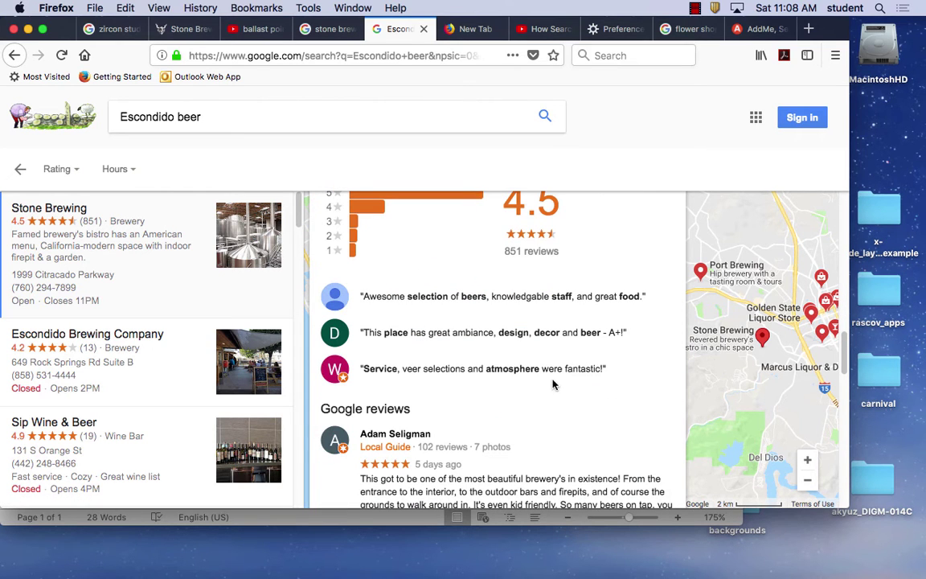
{"action": "scroll", "coordinate": [531, 378], "scroll_direction": "down", "scroll_amount": 3}
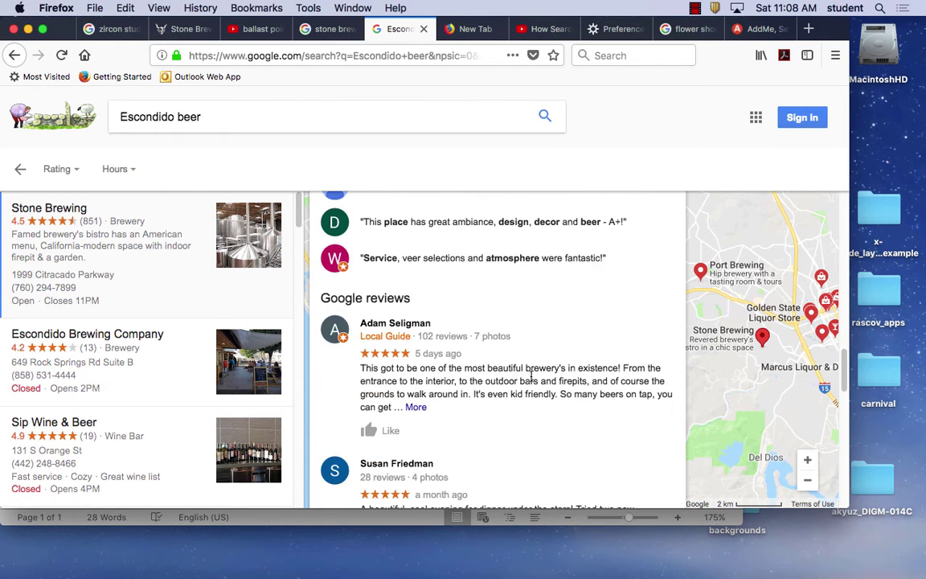
{"action": "scroll", "coordinate": [531, 376], "scroll_direction": "down", "scroll_amount": 8}
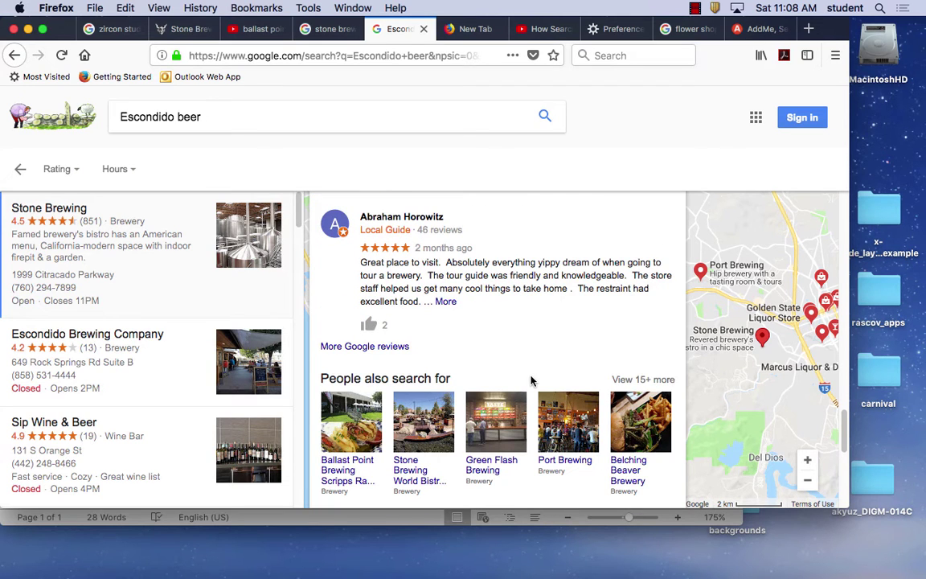
{"action": "scroll", "coordinate": [531, 380], "scroll_direction": "down", "scroll_amount": 4}
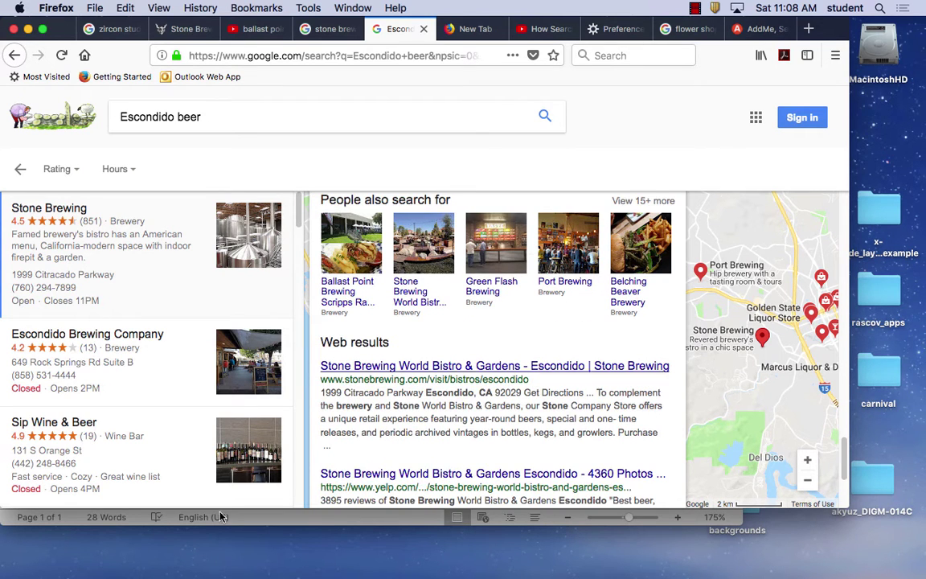
{"action": "left_click", "coordinate": [347, 515]}
Complete the festival line as 'Beer Festival in Escondido', removing the extra 'beer'.
{"action": "key", "text": "BackSpace"}
{"action": "type", "text": "Escondido beer"}
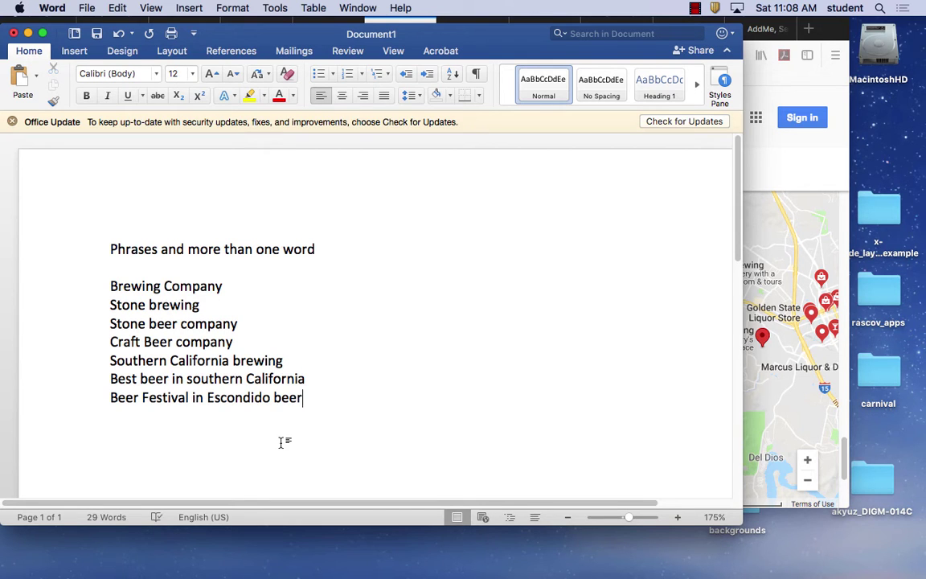
{"action": "left_click_drag", "start_coordinate": [304, 398], "coordinate": [270, 397]}
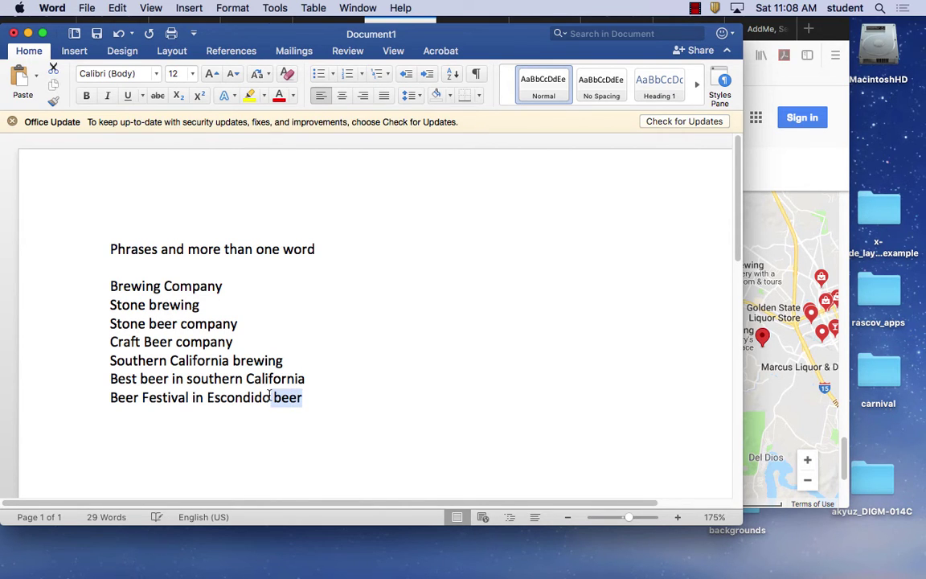
{"action": "key", "text": "BackSpace"}
Add the line 'October Festival southern california', correcting typos along the way.
{"action": "type", "text": "Bere"}
{"action": "key", "text": "BackSpace"}
{"action": "key", "text": "BackSpace"}
{"action": "key", "text": "BackSpace"}
{"action": "key", "text": "BackSpace"}
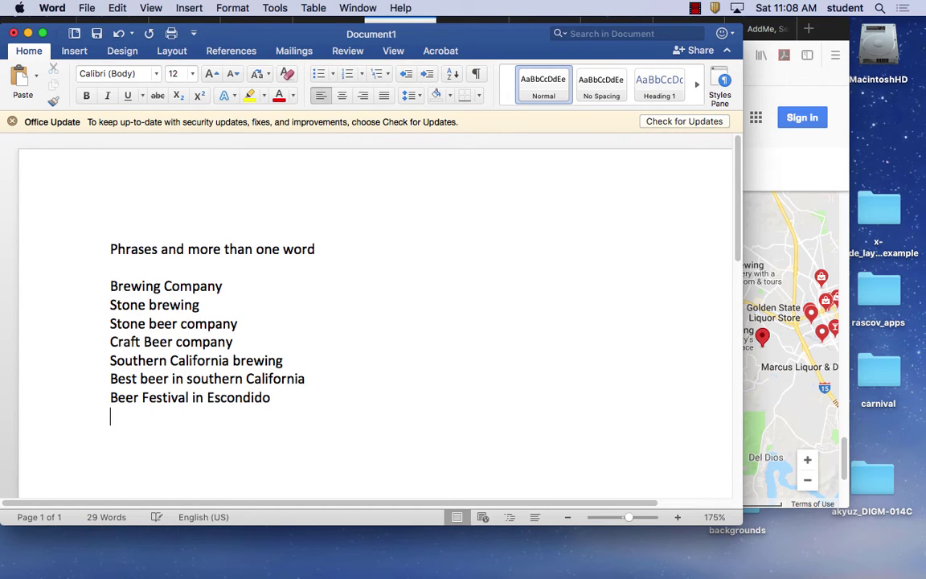
{"action": "type", "text": "O"}
{"action": "type", "text": "coto"}
{"action": "type", "text": "ber"}
{"action": "key", "text": "BackSpace"}
{"action": "key", "text": "BackSpace"}
{"action": "key", "text": "BackSpace"}
{"action": "key", "text": "BackSpace"}
{"action": "key", "text": "BackSpace"}
{"action": "type", "text": "tober "}
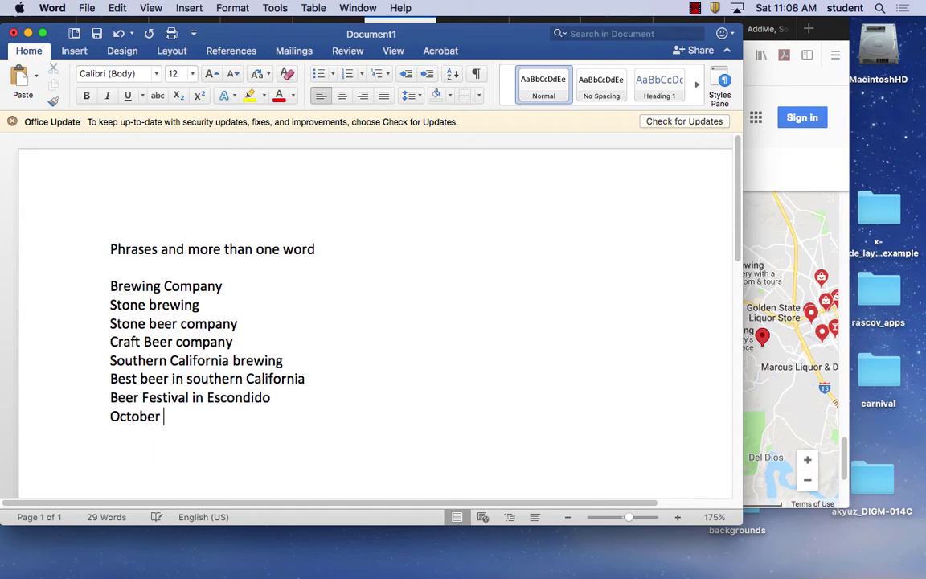
{"action": "type", "text": "Festival"}
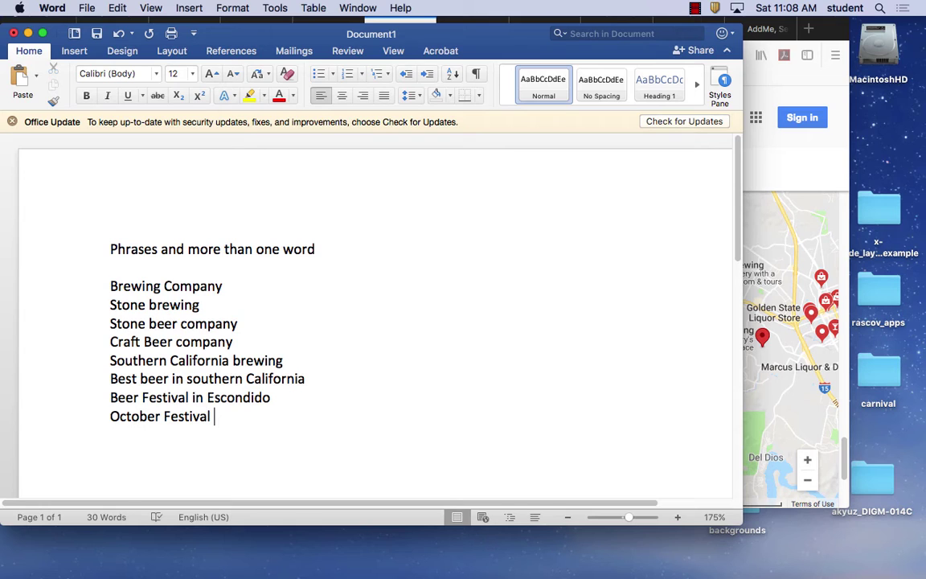
{"action": "type", "text": "southern "}
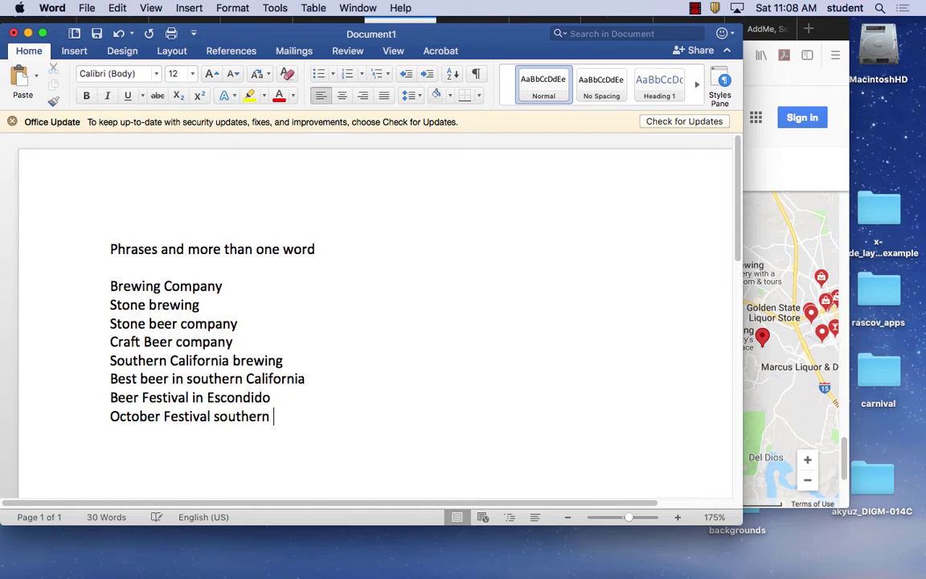
{"action": "type", "text": "california"}
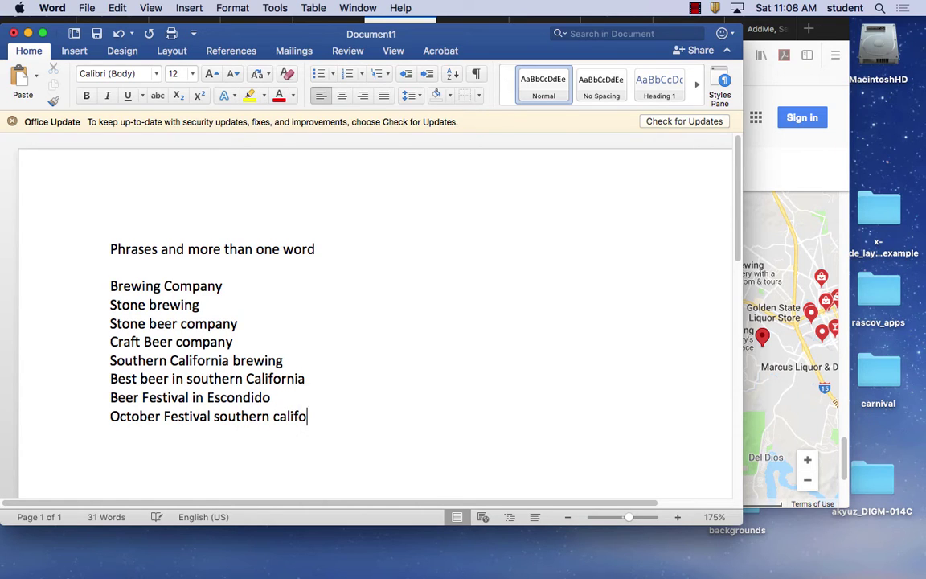
{"action": "key", "text": "Return"}
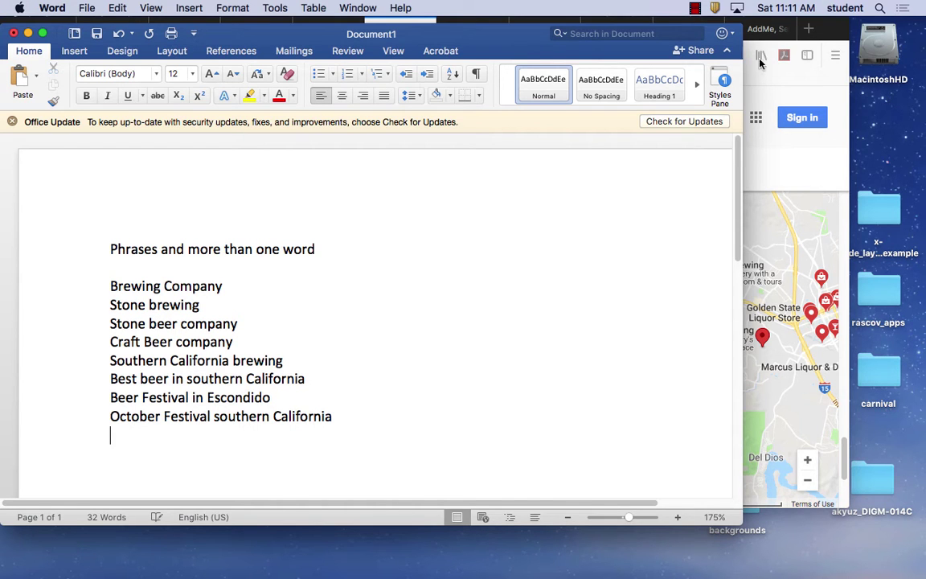
{"action": "left_click", "coordinate": [803, 92]}
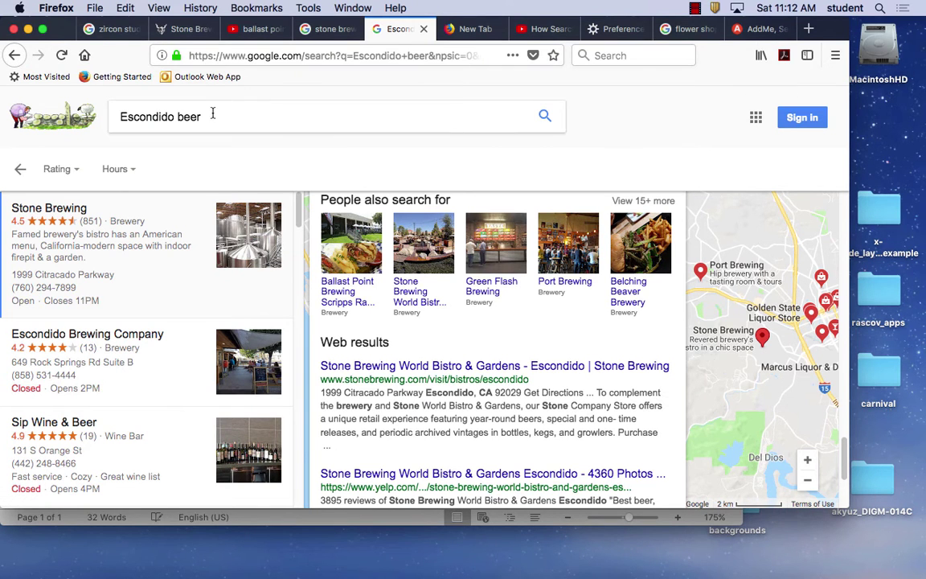
Replace the Google query with 'maaco car' and choose the 'maaco car painting' suggestion.
{"action": "left_click_drag", "start_coordinate": [200, 105], "coordinate": [7, 95]}
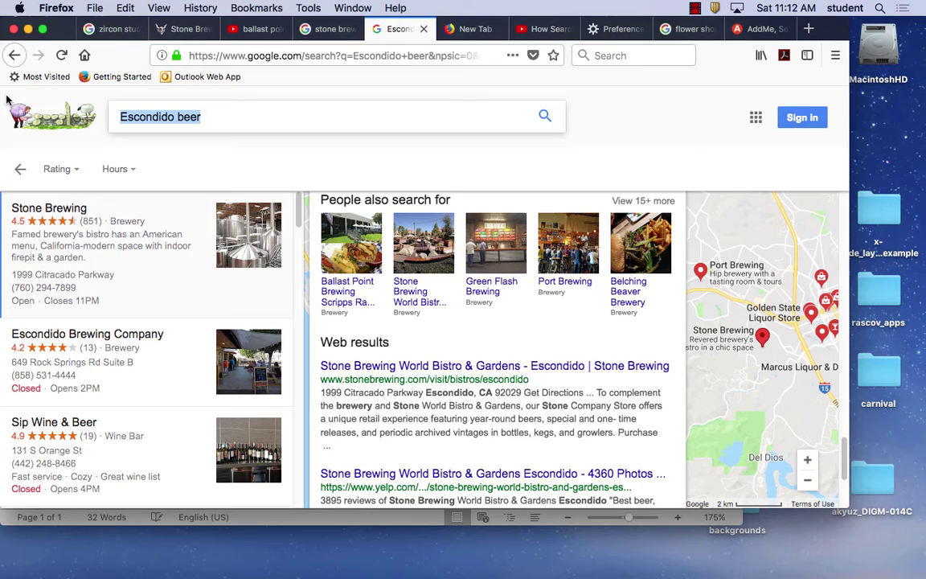
{"action": "type", "text": "ma"}
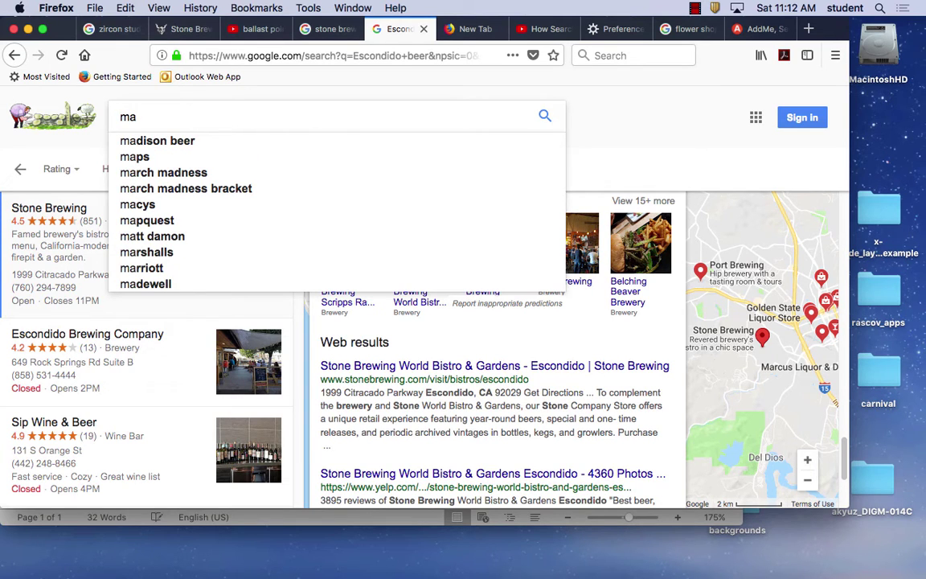
{"action": "type", "text": "co"}
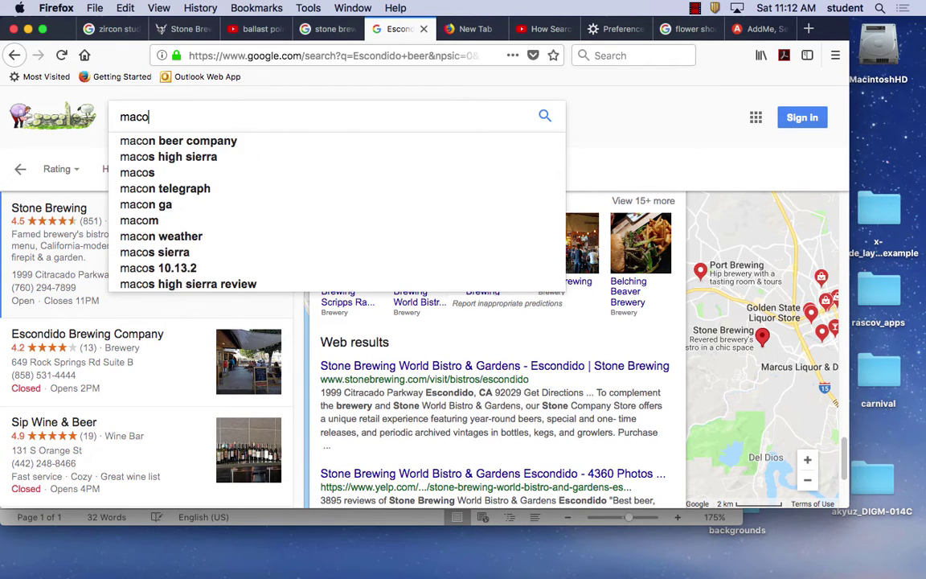
{"action": "key", "text": "BackSpace"}
{"action": "key", "text": "BackSpace"}
{"action": "type", "text": "co"}
{"action": "key", "text": "BackSpace"}
{"action": "key", "text": "BackSpace"}
{"action": "key", "text": "BackSpace"}
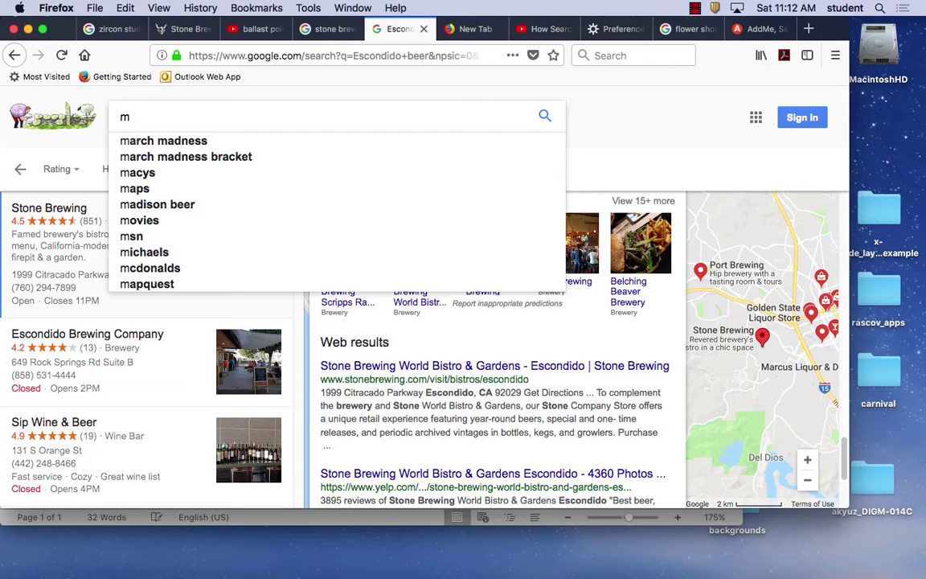
{"action": "type", "text": "accro"}
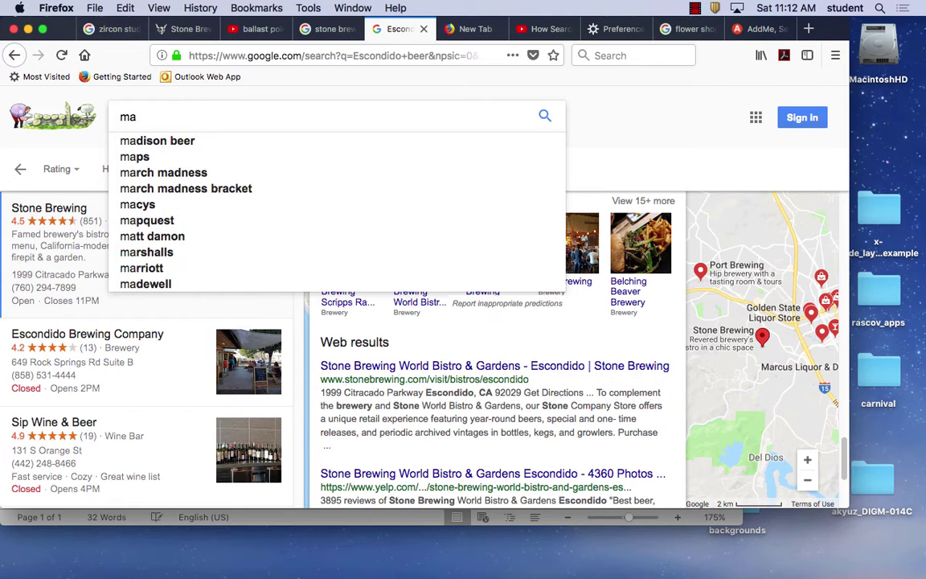
{"action": "key", "text": "BackSpace"}
{"action": "key", "text": "BackSpace"}
{"action": "key", "text": "BackSpace"}
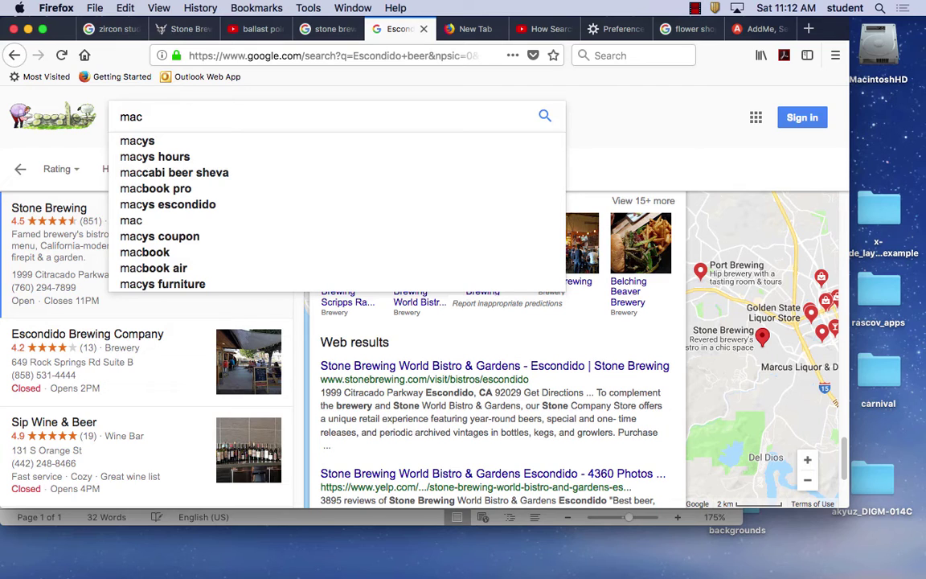
{"action": "type", "text": "o "}
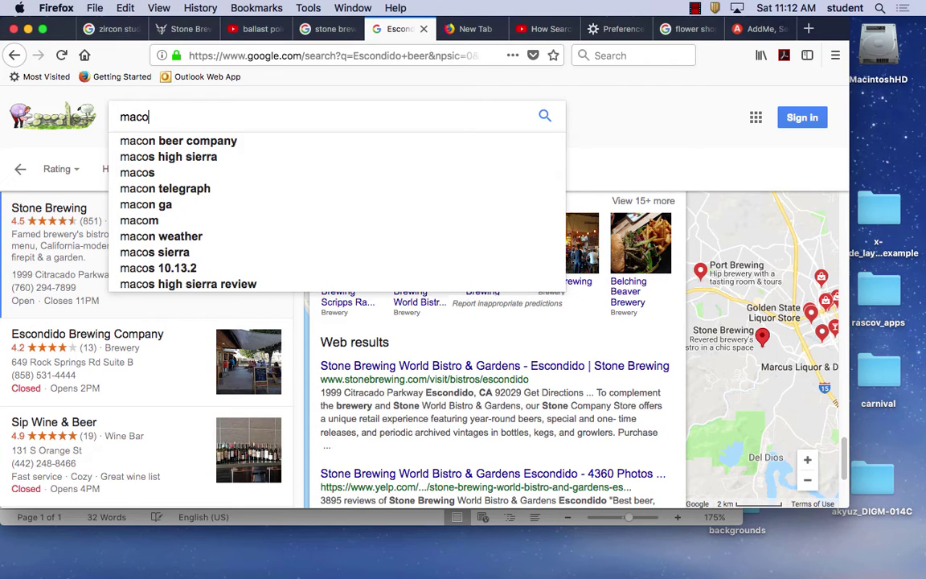
{"action": "type", "text": "car"}
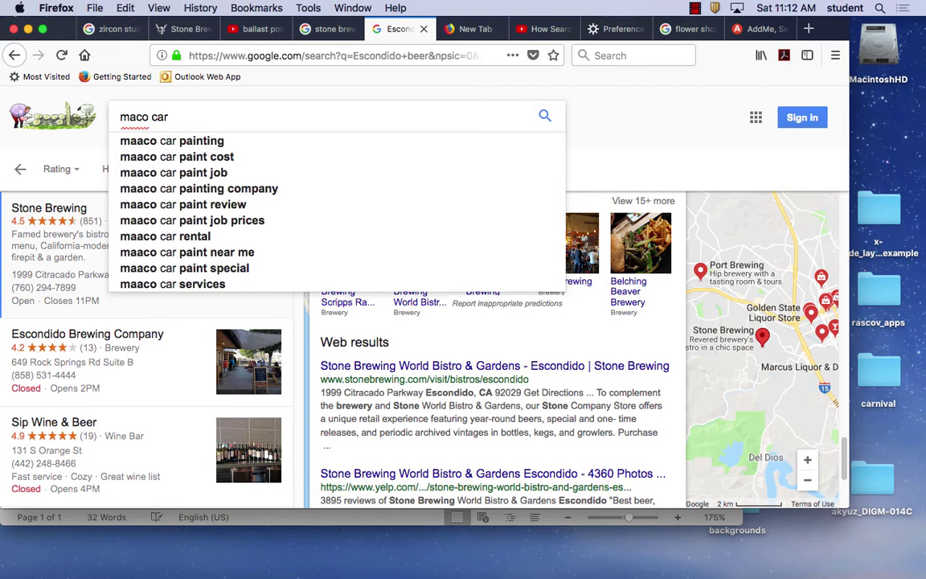
{"action": "left_click", "coordinate": [163, 143]}
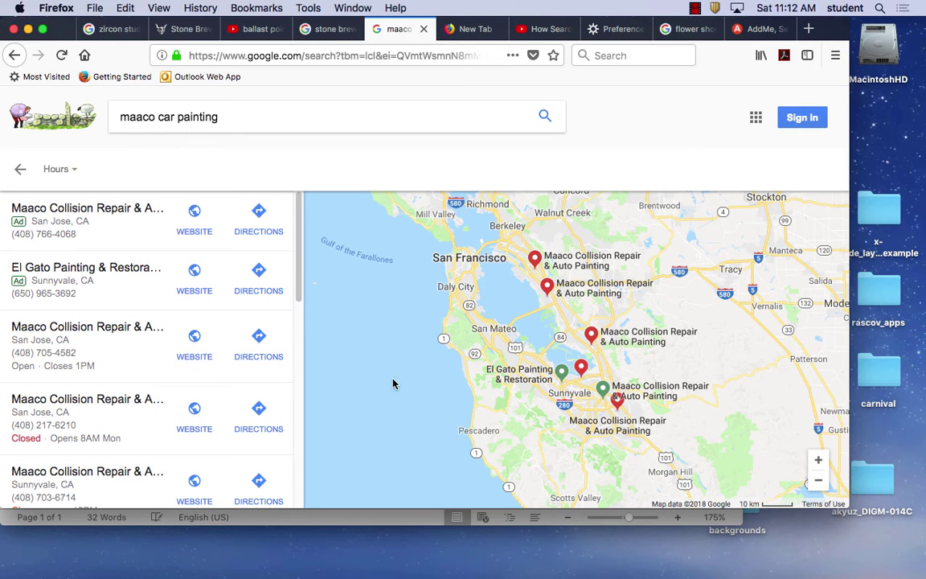
Review the Maaco local map listings, then close the results tab to land on a blank tab.
{"action": "scroll", "coordinate": [229, 348], "scroll_direction": "down", "scroll_amount": 10}
{"action": "scroll", "coordinate": [231, 347], "scroll_direction": "up", "scroll_amount": 10}
{"action": "scroll", "coordinate": [231, 346], "scroll_direction": "down", "scroll_amount": 10}
{"action": "scroll", "coordinate": [230, 346], "scroll_direction": "up", "scroll_amount": 10}
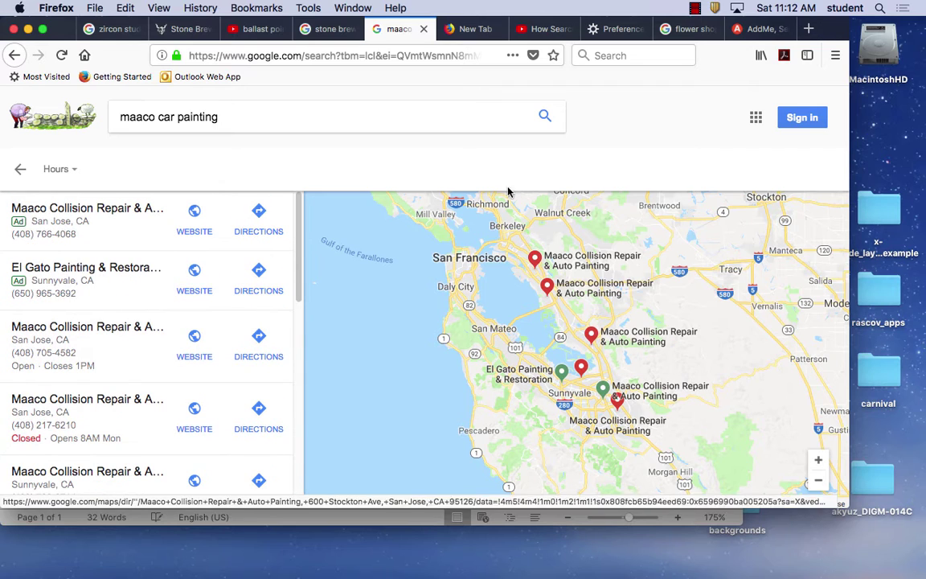
{"action": "triple_click", "coordinate": [227, 119]}
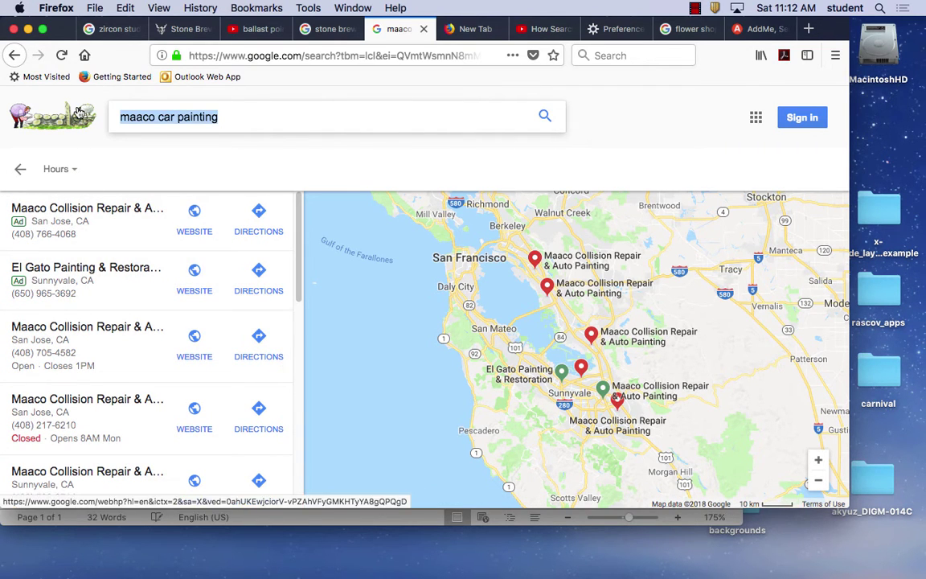
{"action": "left_click", "coordinate": [422, 29]}
{"action": "left_click", "coordinate": [339, 30]}
{"action": "left_click", "coordinate": [390, 32]}
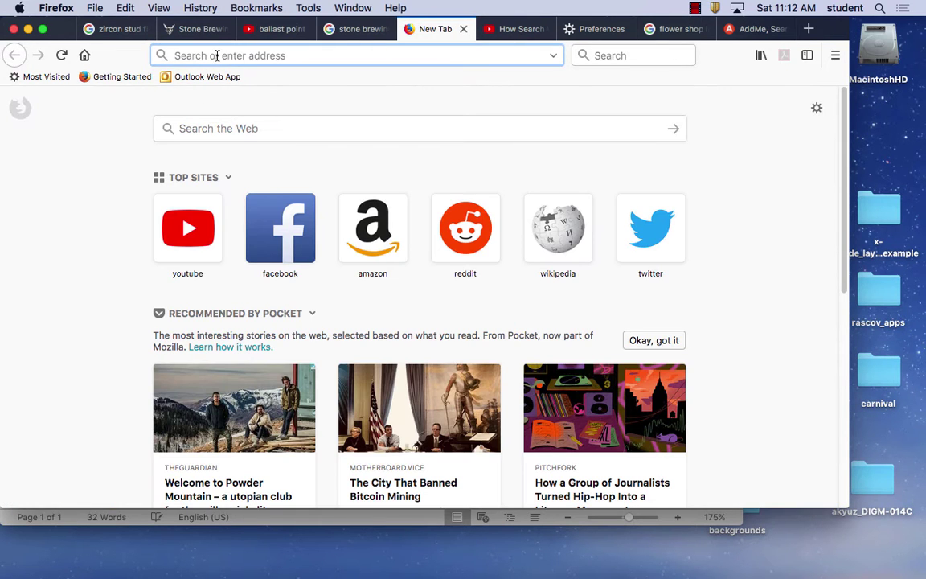
Search google.com for 'maaco car painting' and open Maaco's auto painting result.
{"action": "type", "text": "google.com"}
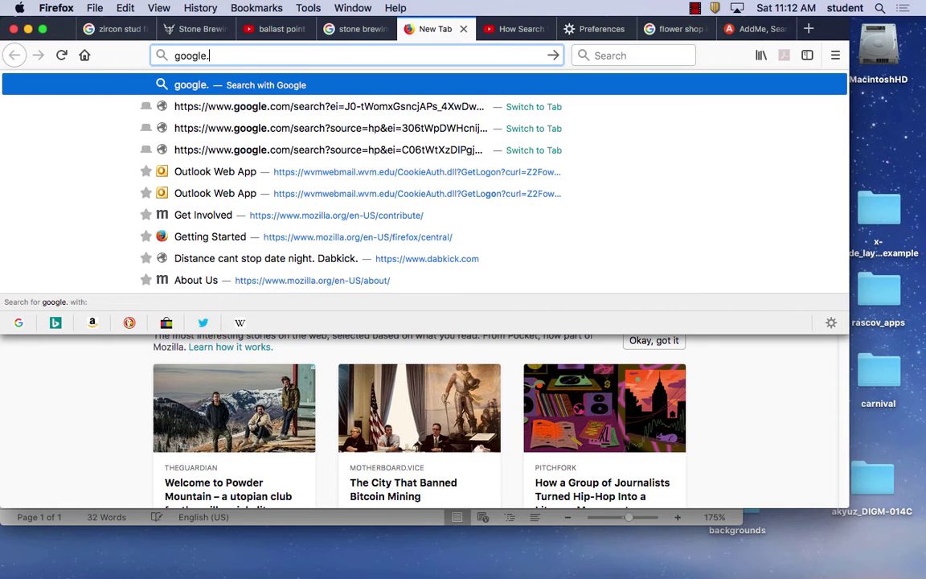
{"action": "key", "text": "Return"}
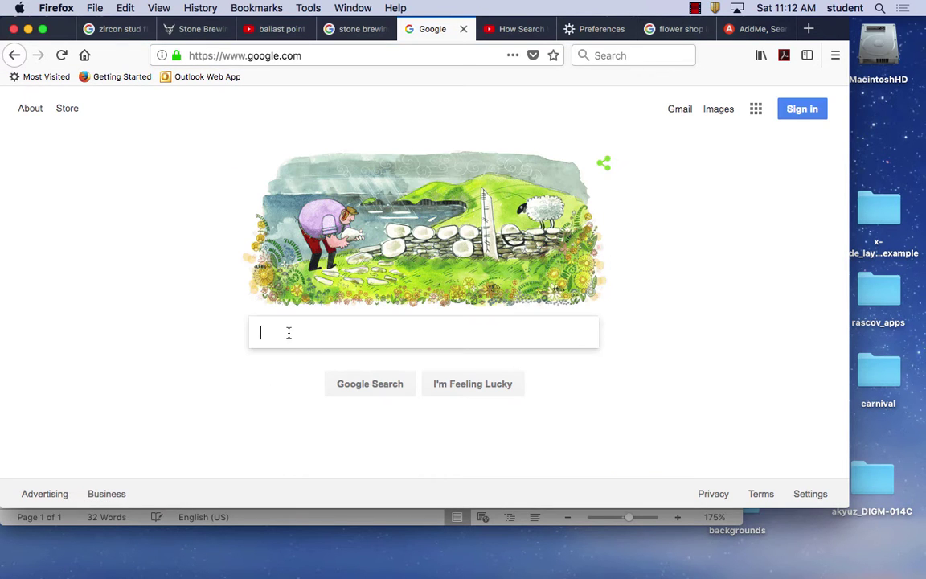
{"action": "type", "text": "maaco car painting"}
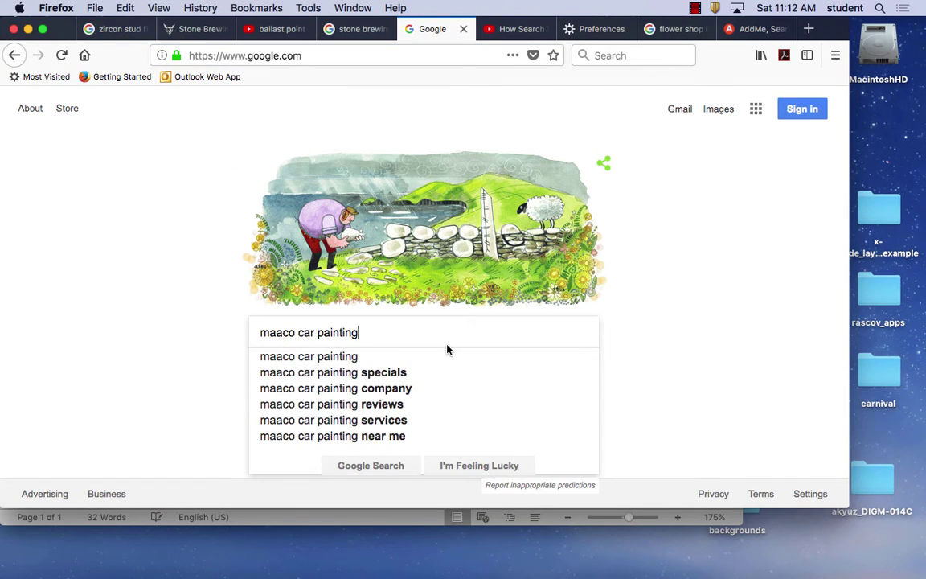
{"action": "key", "text": "Return"}
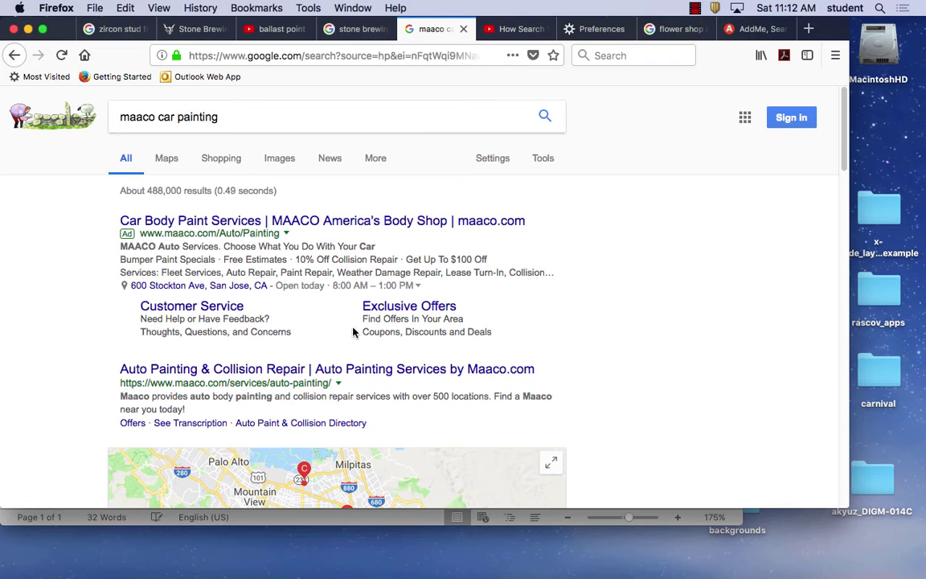
{"action": "scroll", "coordinate": [388, 328], "scroll_direction": "down", "scroll_amount": 3}
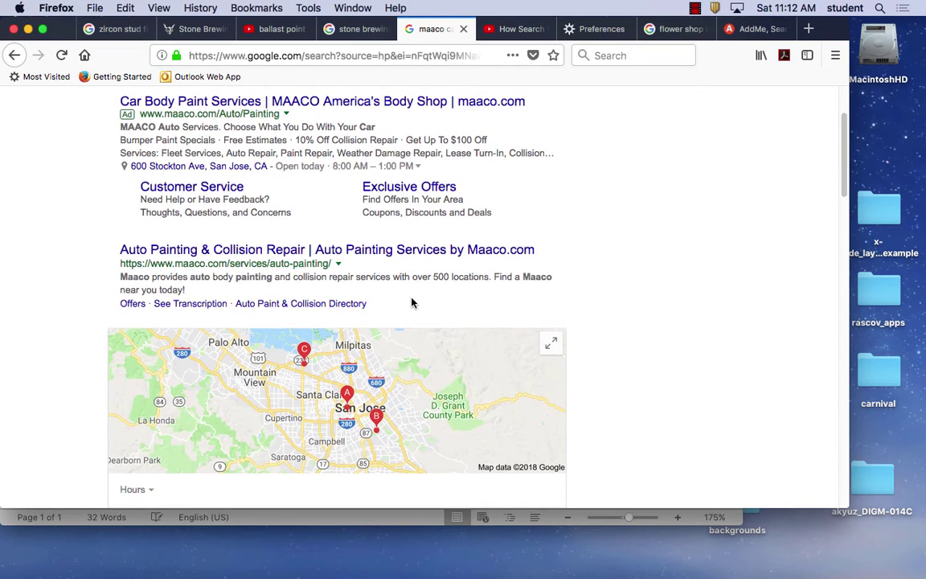
{"action": "left_click", "coordinate": [304, 250]}
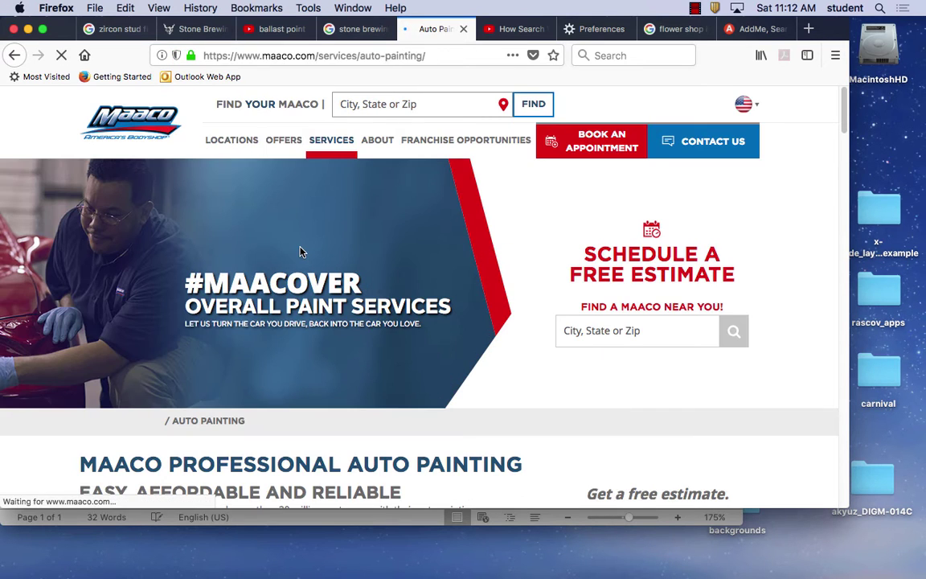
Trim the address to maaco.com to load the home page, declining location access.
{"action": "left_click", "coordinate": [455, 59], "text": "shift"}
{"action": "key", "text": "BackSpace"}
{"action": "key", "text": "Return"}
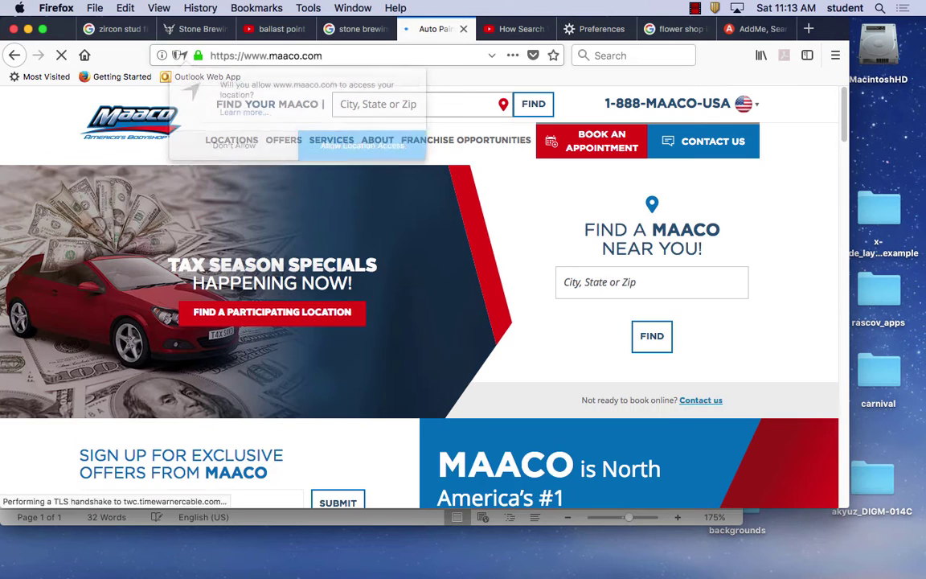
{"action": "left_click", "coordinate": [229, 137]}
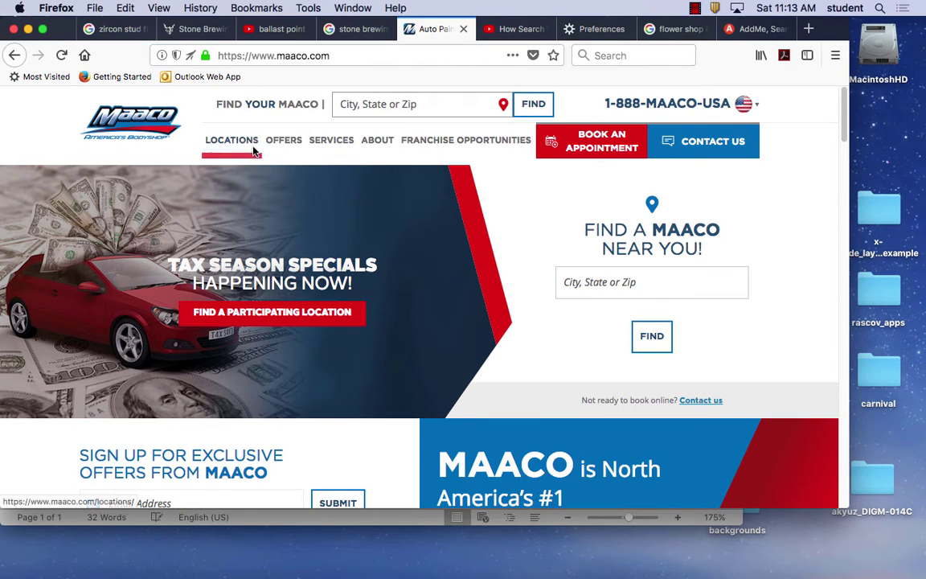
Browse the Maaco home page, then go back toward the Google results.
{"action": "scroll", "coordinate": [374, 241], "scroll_direction": "down", "scroll_amount": 5}
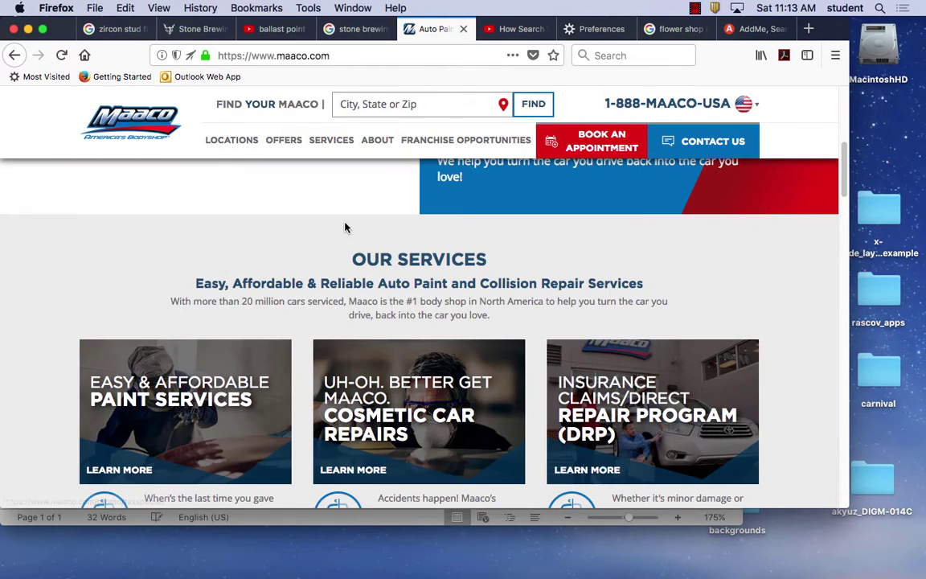
{"action": "scroll", "coordinate": [345, 225], "scroll_direction": "up", "scroll_amount": 5}
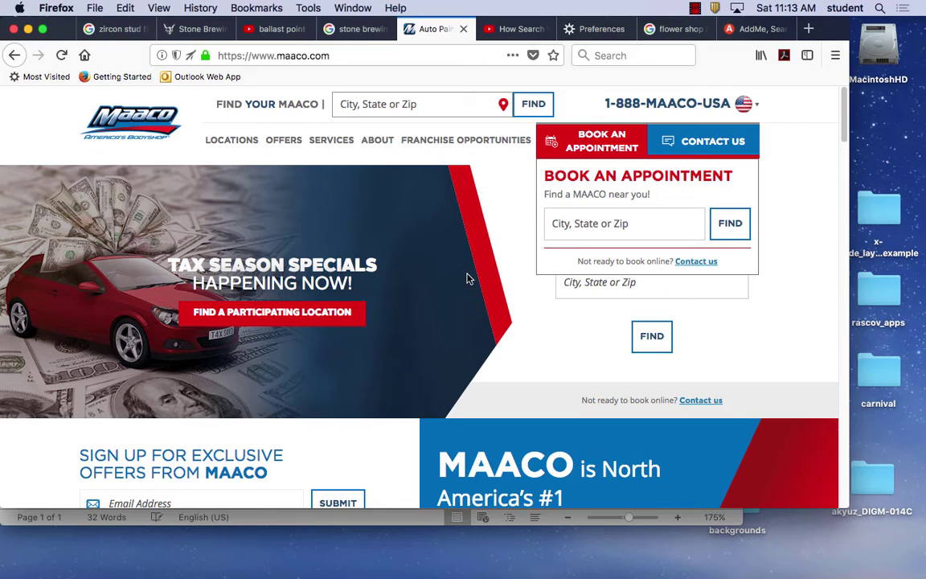
{"action": "scroll", "coordinate": [467, 278], "scroll_direction": "down", "scroll_amount": 10}
{"action": "scroll", "coordinate": [467, 278], "scroll_direction": "up", "scroll_amount": 10}
{"action": "scroll", "coordinate": [467, 279], "scroll_direction": "down", "scroll_amount": 15}
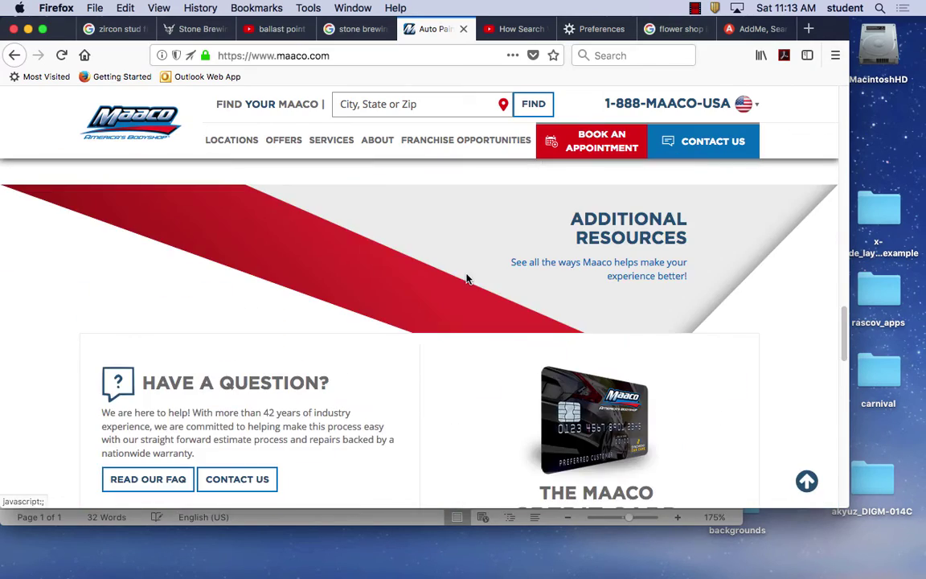
{"action": "scroll", "coordinate": [467, 278], "scroll_direction": "down", "scroll_amount": 5}
{"action": "scroll", "coordinate": [467, 278], "scroll_direction": "up", "scroll_amount": 8}
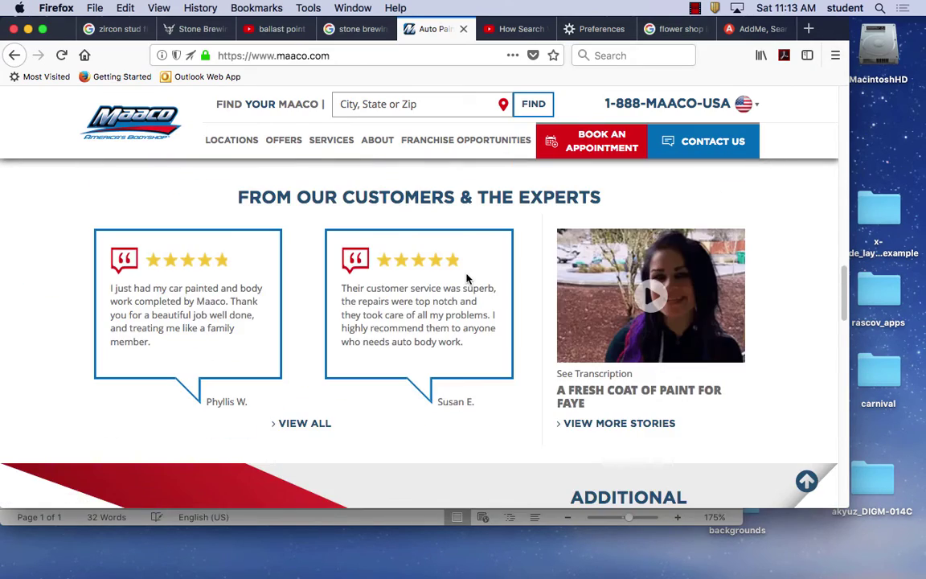
{"action": "left_click", "coordinate": [15, 56]}
On the maaco car painting results, highlight 'car painting' and 'collision repair' in snippets, then scroll on.
{"action": "left_click", "coordinate": [13, 56]}
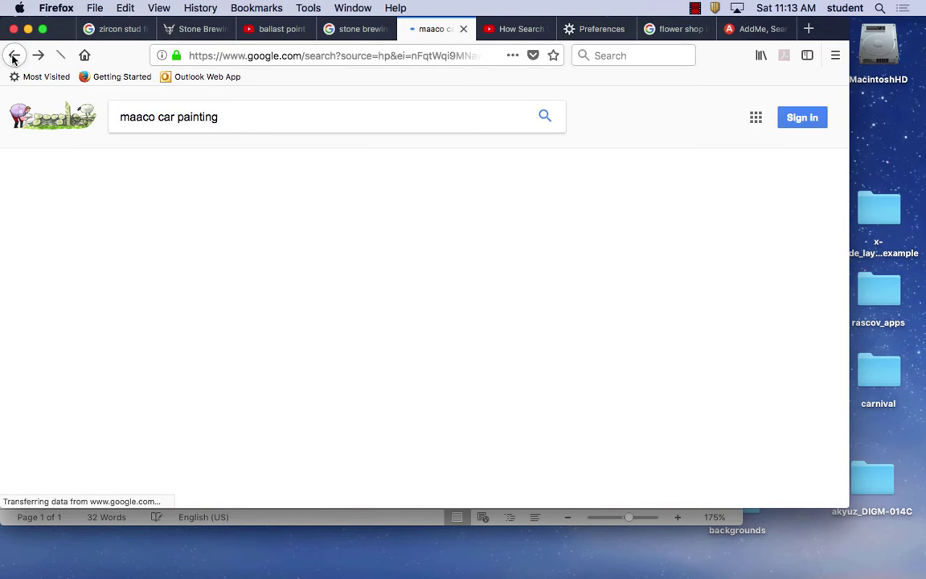
{"action": "scroll", "coordinate": [466, 272], "scroll_direction": "down", "scroll_amount": 5}
{"action": "scroll", "coordinate": [466, 275], "scroll_direction": "down", "scroll_amount": 4}
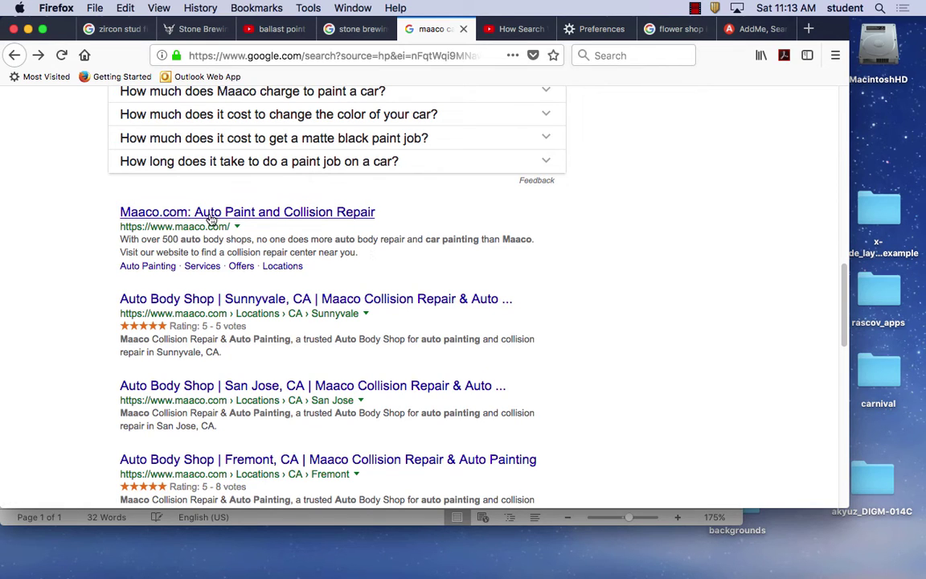
{"action": "left_click_drag", "start_coordinate": [424, 239], "coordinate": [479, 240]}
{"action": "left_click_drag", "start_coordinate": [224, 252], "coordinate": [287, 253]}
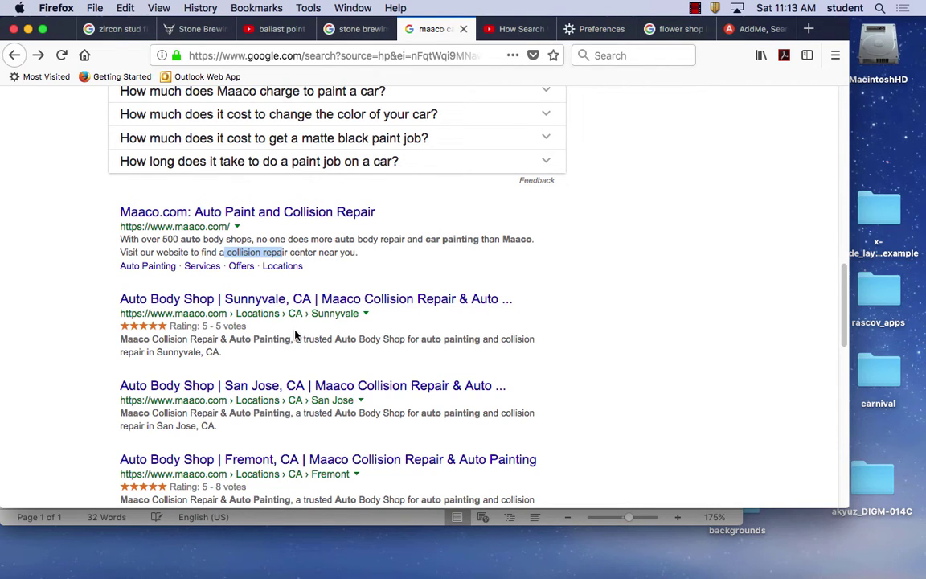
{"action": "left_click", "coordinate": [352, 350]}
{"action": "scroll", "coordinate": [358, 410], "scroll_direction": "down", "scroll_amount": 15}
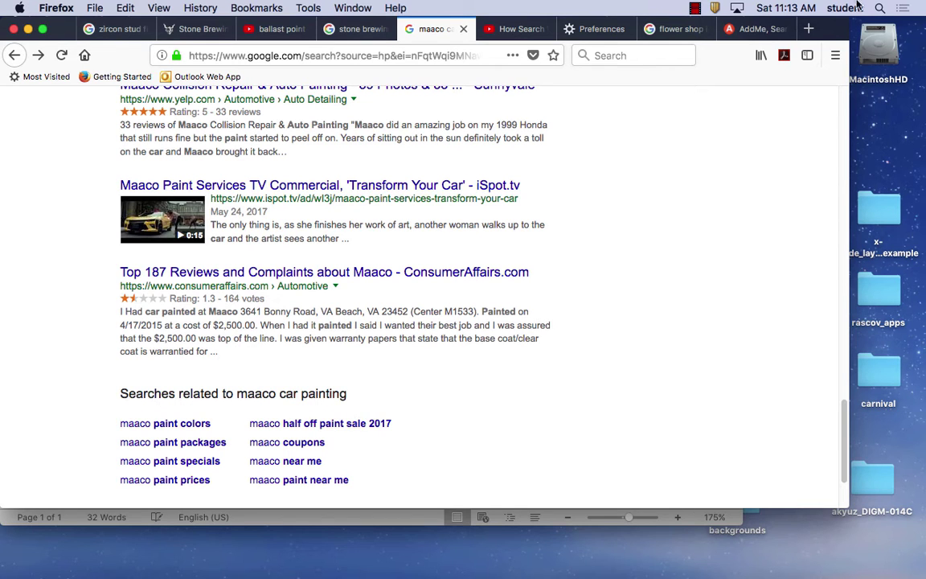
{"action": "left_click", "coordinate": [696, 8]}
Scroll through the Bulletin Board site's Discover page, then close that window to reveal the WordPress list.
{"action": "left_click", "coordinate": [770, 37]}
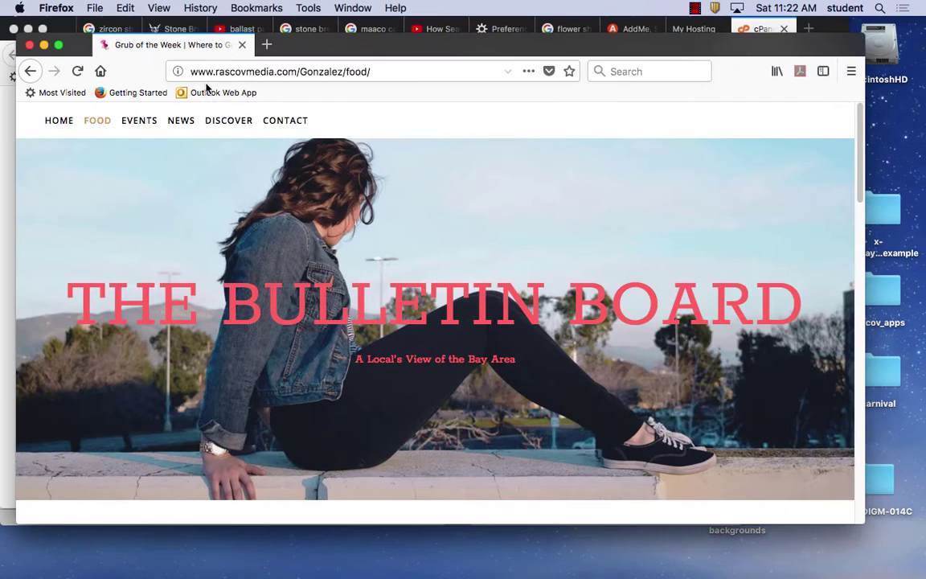
{"action": "left_click", "coordinate": [205, 123]}
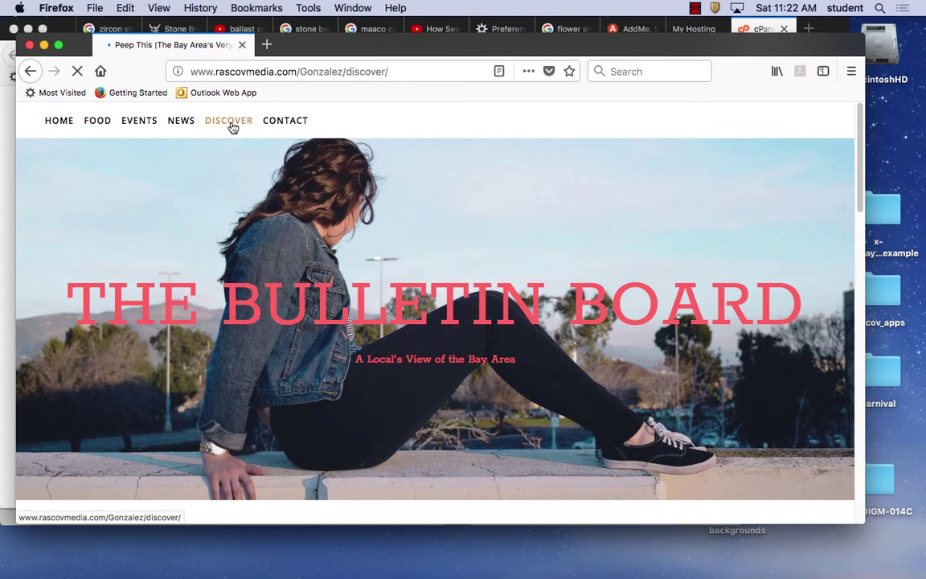
{"action": "scroll", "coordinate": [333, 219], "scroll_direction": "down", "scroll_amount": 10}
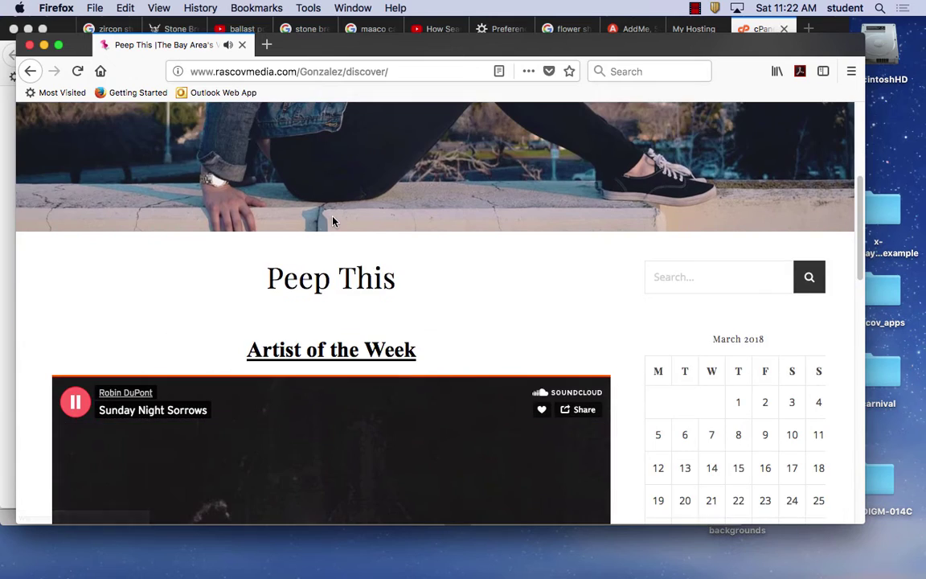
{"action": "scroll", "coordinate": [335, 221], "scroll_direction": "down", "scroll_amount": 5}
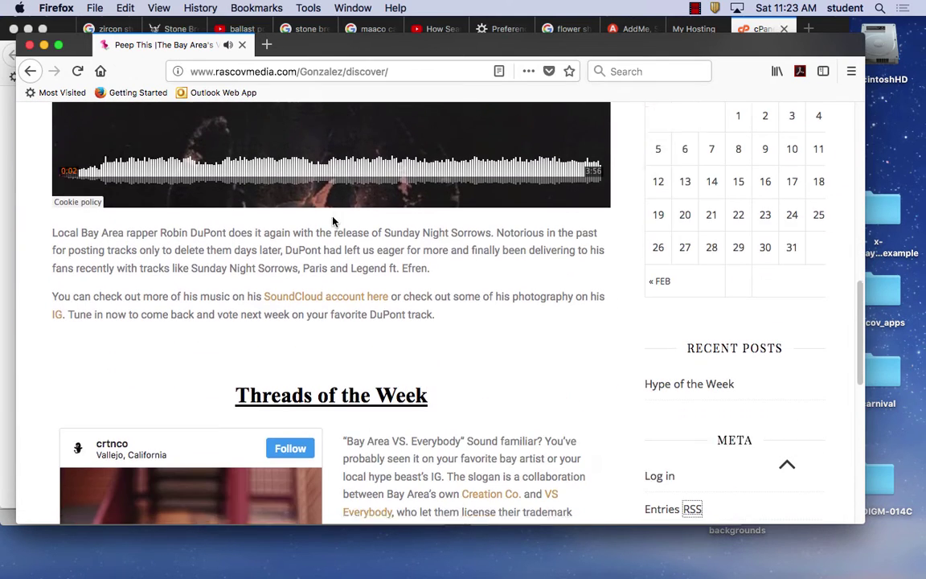
{"action": "scroll", "coordinate": [333, 222], "scroll_direction": "down", "scroll_amount": 6}
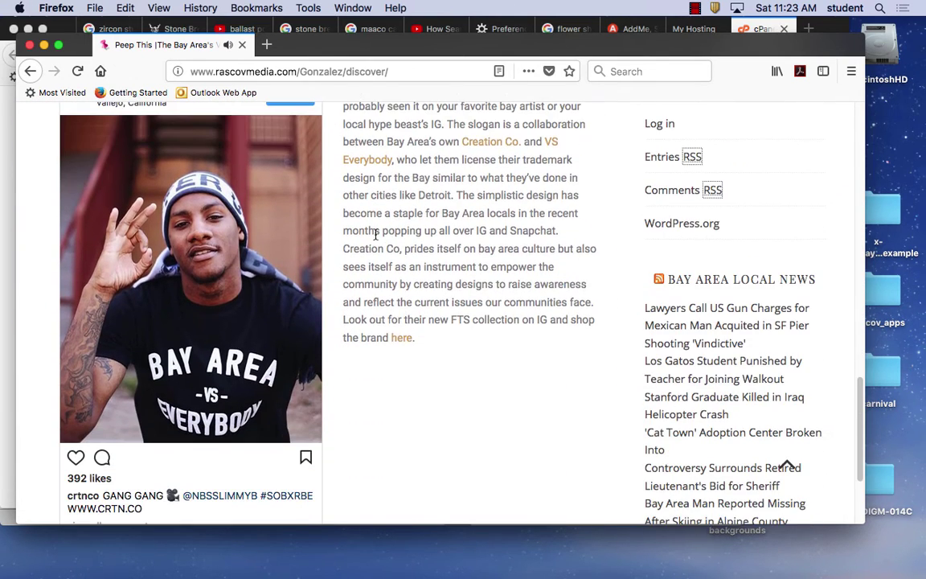
{"action": "scroll", "coordinate": [375, 234], "scroll_direction": "down", "scroll_amount": 4}
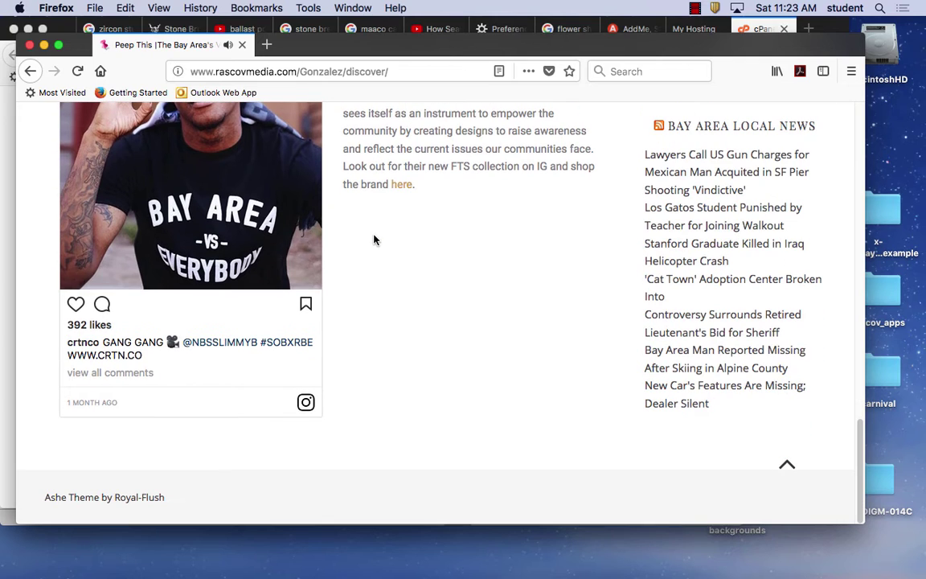
{"action": "scroll", "coordinate": [384, 245], "scroll_direction": "up", "scroll_amount": 10}
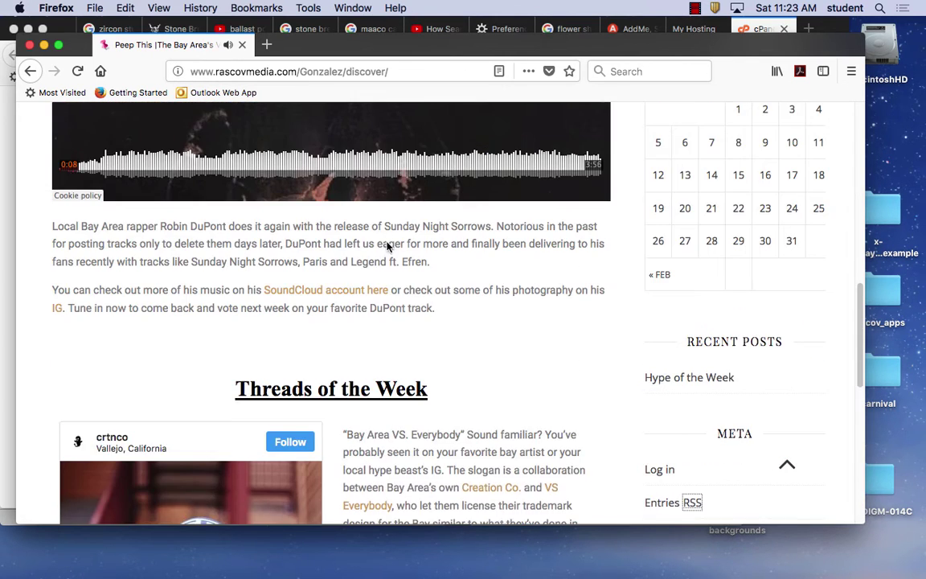
{"action": "scroll", "coordinate": [387, 243], "scroll_direction": "up", "scroll_amount": 15}
{"action": "left_click", "coordinate": [242, 44]}
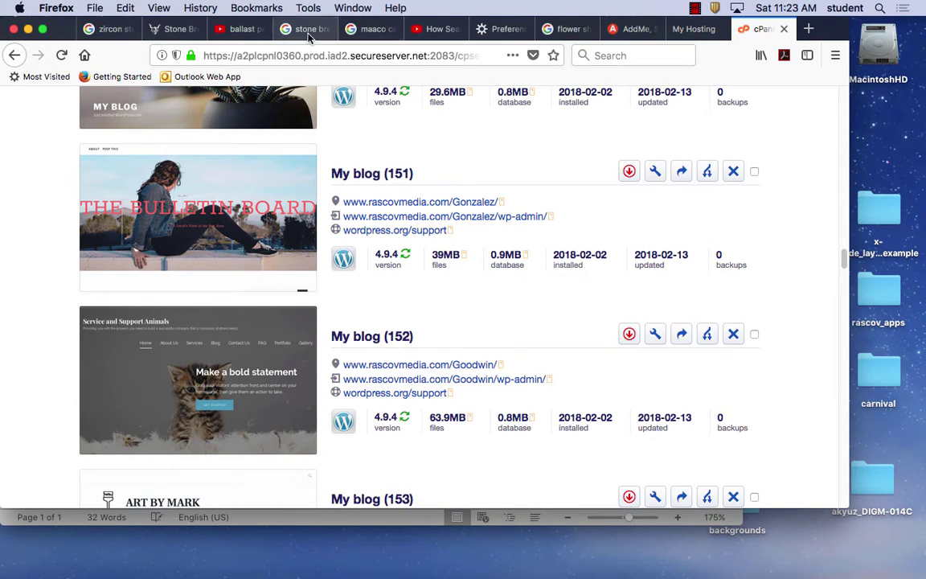
Replace the zircon stud finder query with 'google trends', open the Trends site, and select its topic box.
{"action": "left_click", "coordinate": [107, 28]}
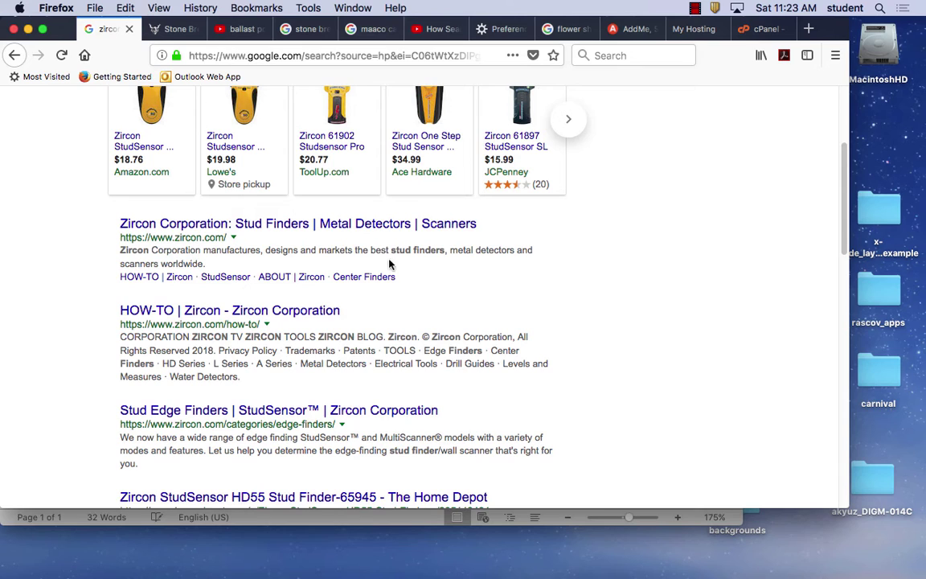
{"action": "scroll", "coordinate": [379, 250], "scroll_direction": "up", "scroll_amount": 5}
{"action": "left_click_drag", "start_coordinate": [244, 116], "coordinate": [9, 96]}
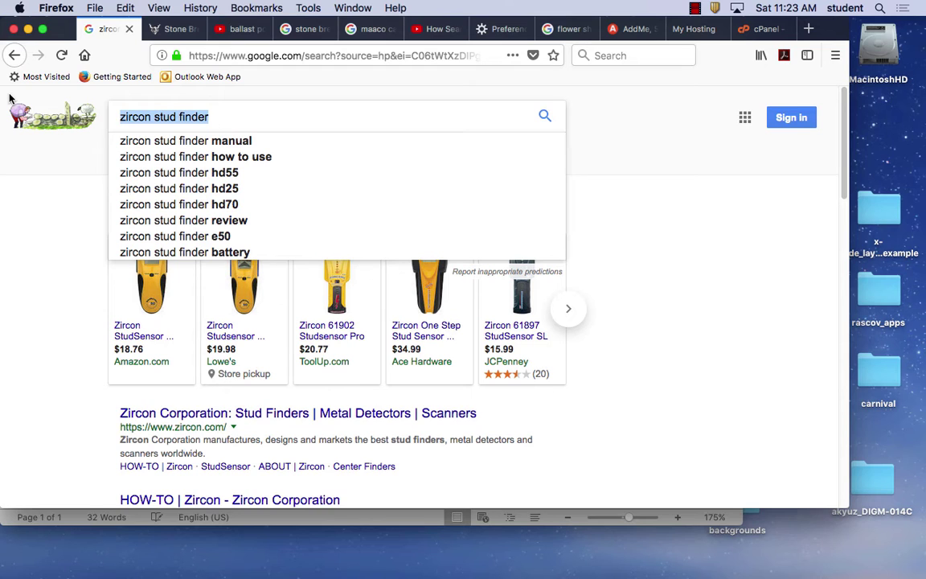
{"action": "type", "text": "googl"}
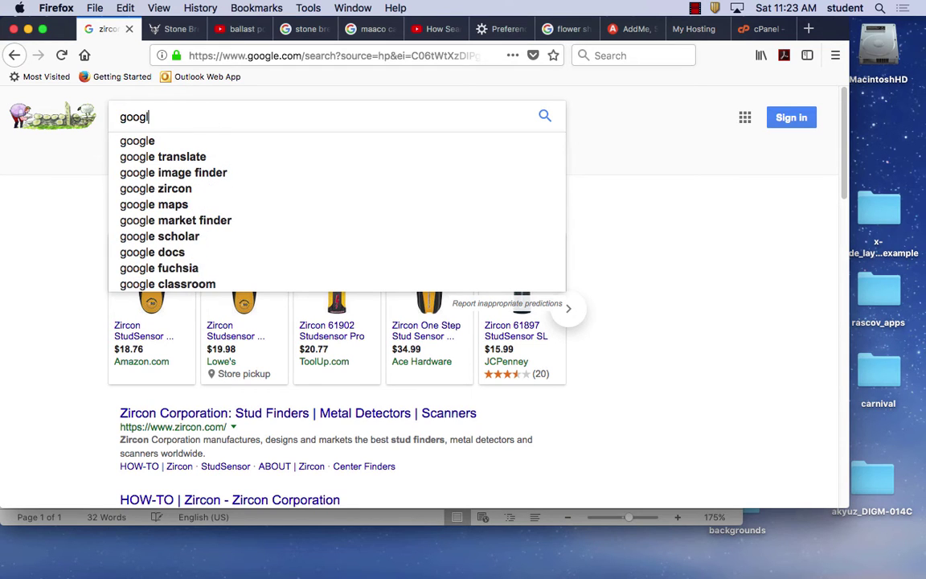
{"action": "type", "text": "e trends"}
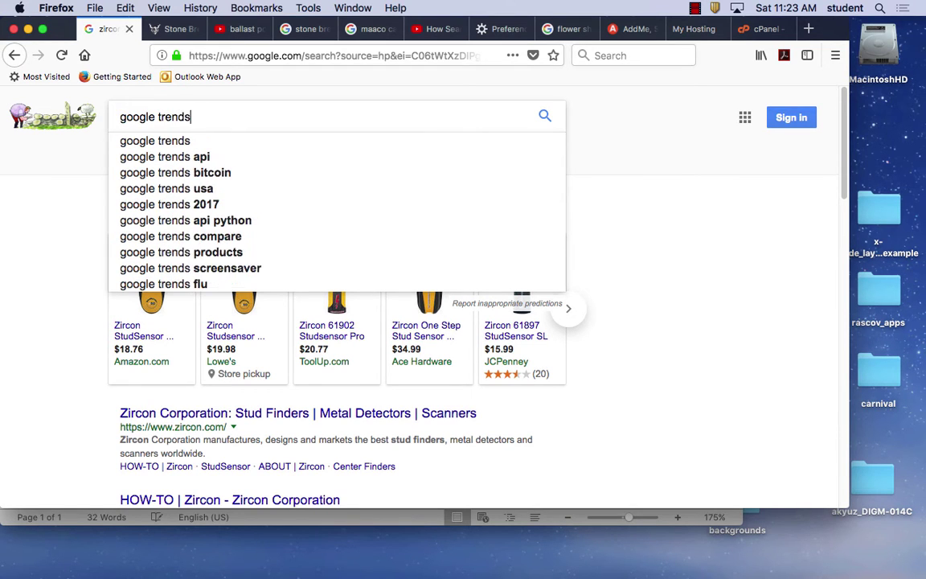
{"action": "key", "text": "Return"}
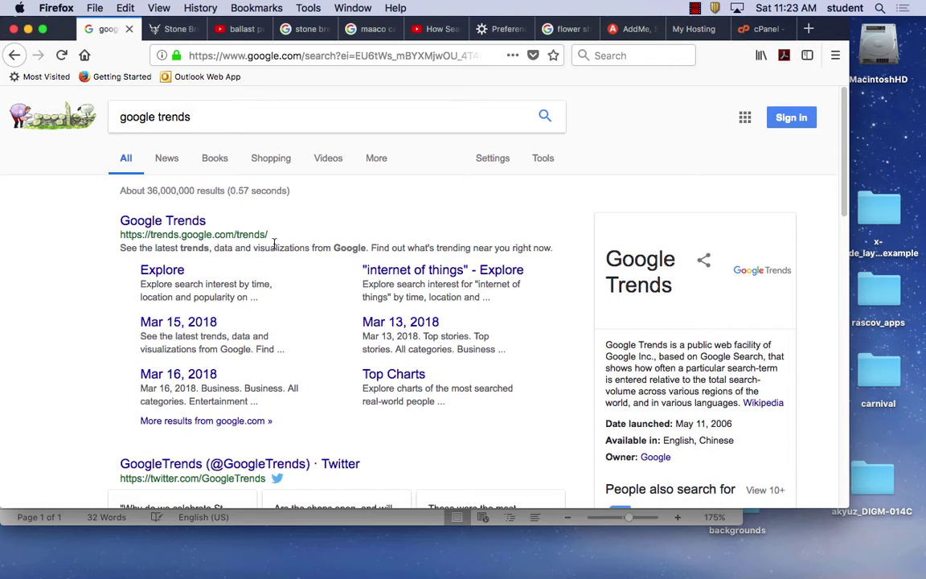
{"action": "left_click", "coordinate": [186, 224]}
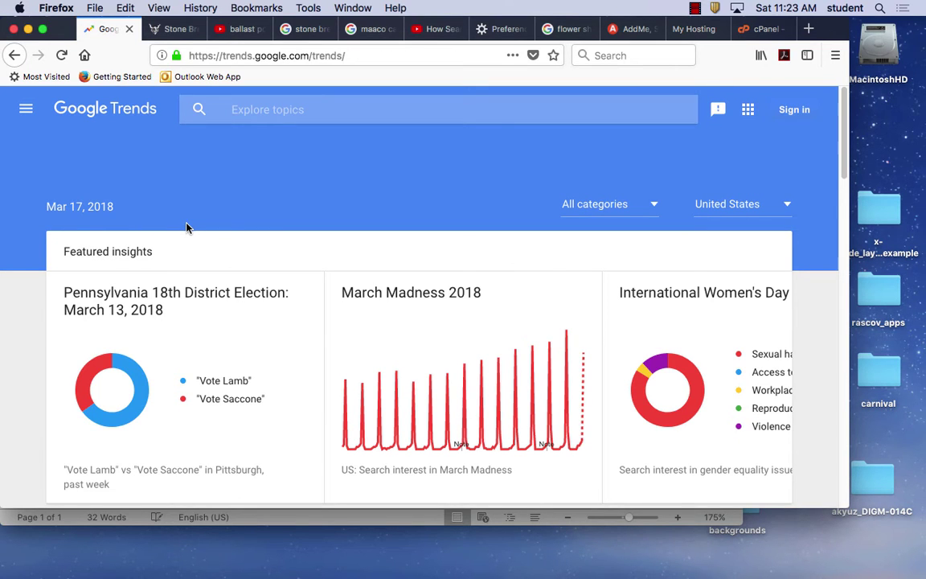
{"action": "left_click", "coordinate": [263, 110]}
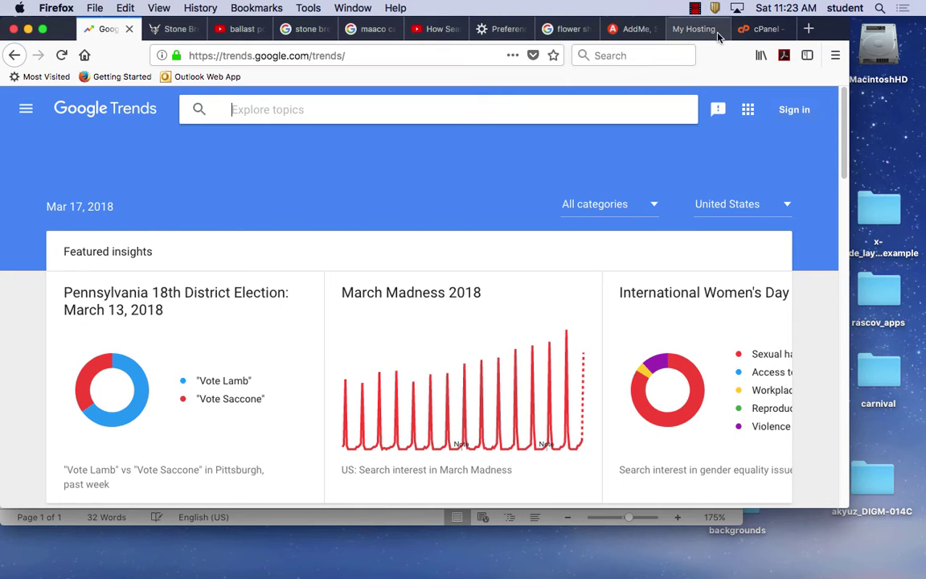
In Word, copy 'Brewing Company', select 'Southern California brewing', and move the document aside.
{"action": "mouse_move", "coordinate": [657, 553]}
{"action": "left_click", "coordinate": [584, 553]}
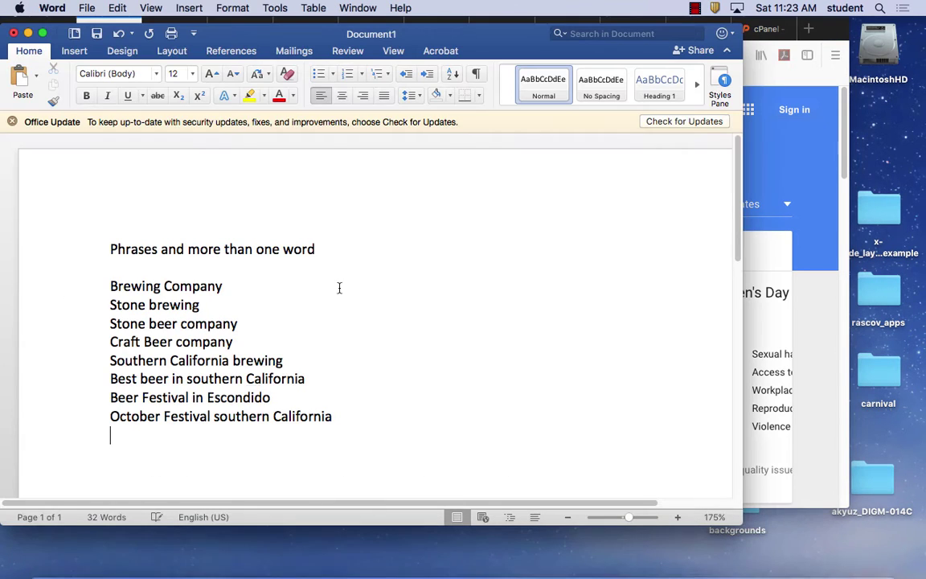
{"action": "left_click_drag", "start_coordinate": [235, 291], "coordinate": [94, 281]}
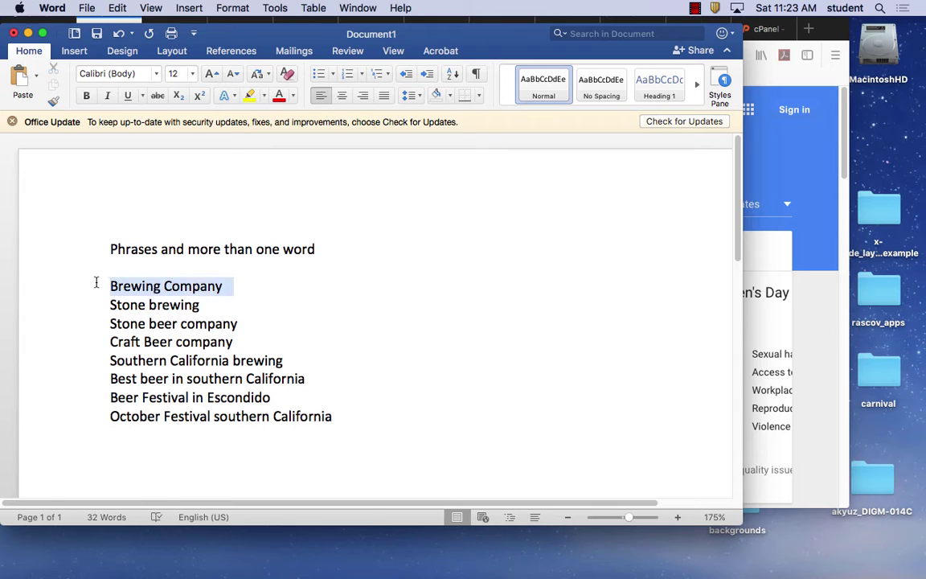
{"action": "key", "text": "super+c"}
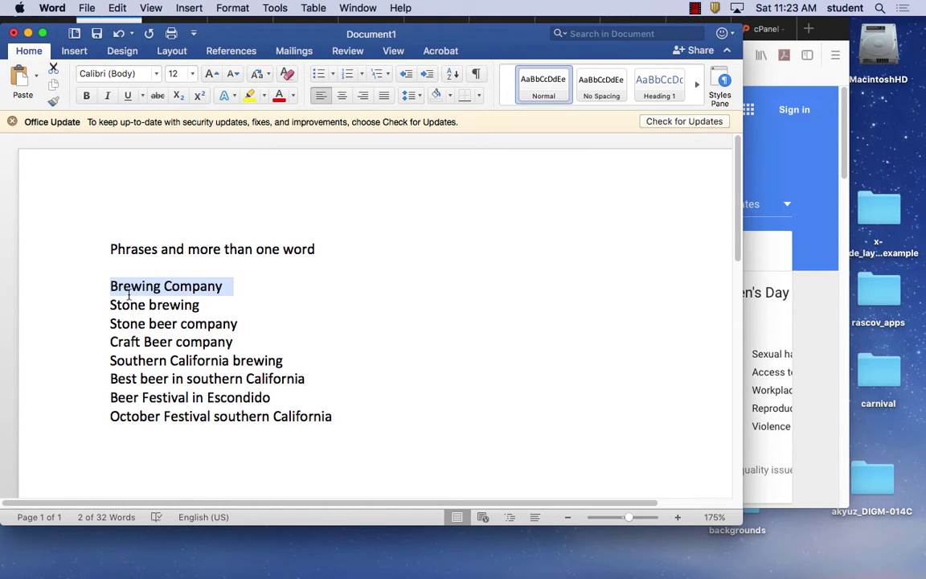
{"action": "left_click_drag", "start_coordinate": [294, 360], "coordinate": [124, 347]}
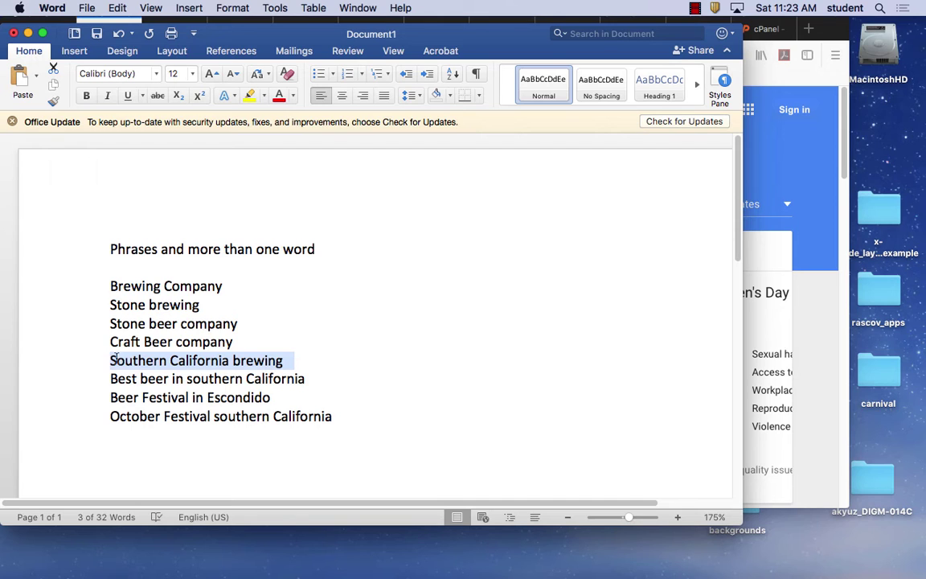
{"action": "left_click_drag", "start_coordinate": [301, 32], "coordinate": [415, 221]}
Explore 'Southern California brewing' in Google Trends by pasting it as the search term.
{"action": "left_click", "coordinate": [292, 107]}
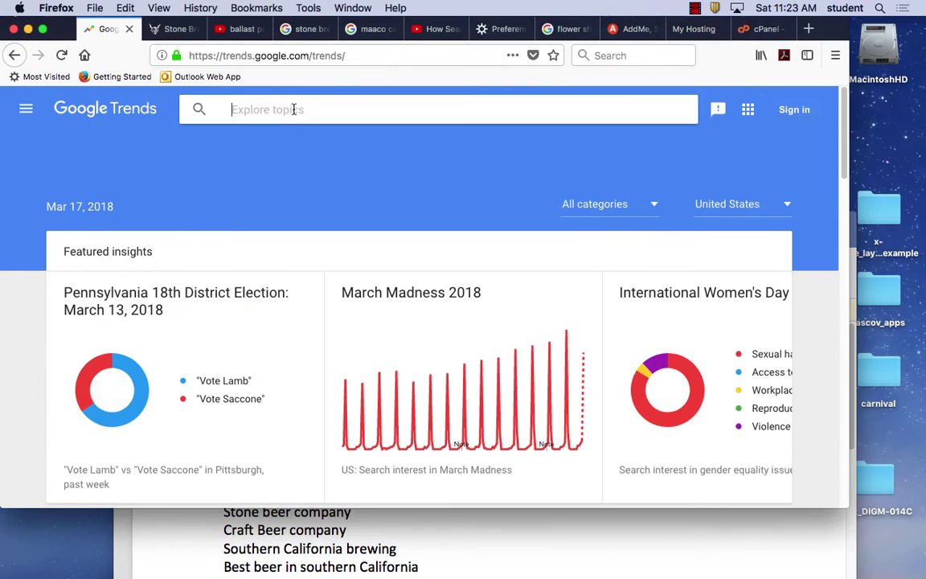
{"action": "key", "text": "super+v"}
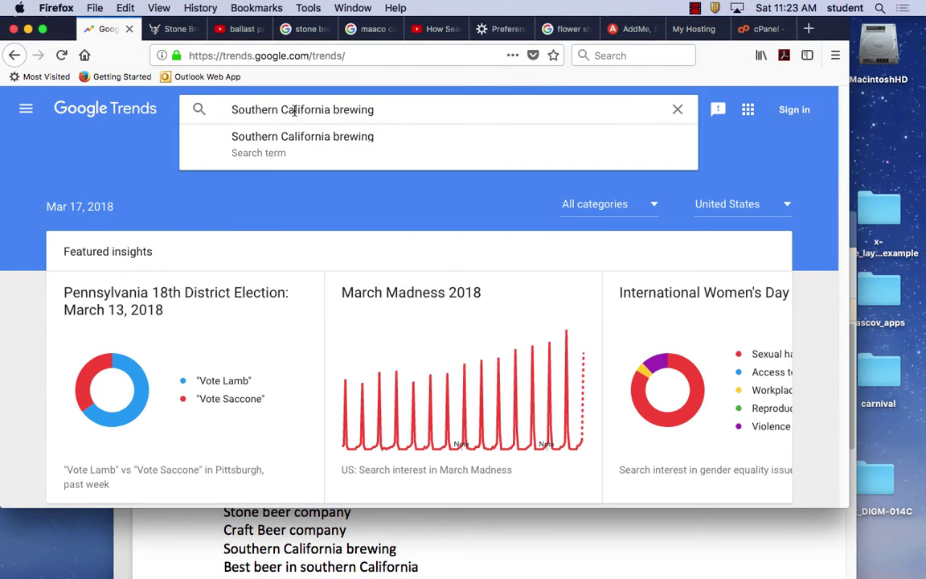
{"action": "key", "text": "Return"}
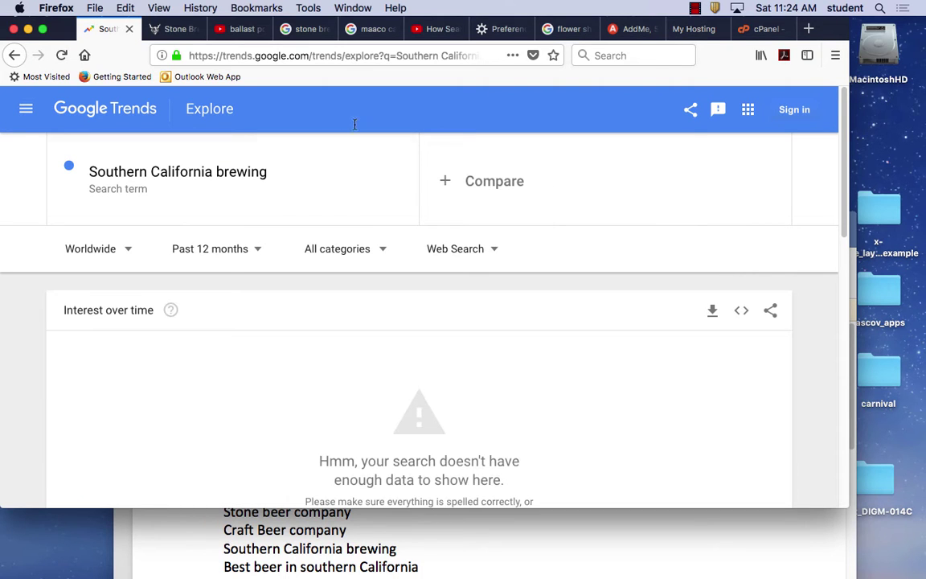
{"action": "scroll", "coordinate": [492, 315], "scroll_direction": "down", "scroll_amount": 2}
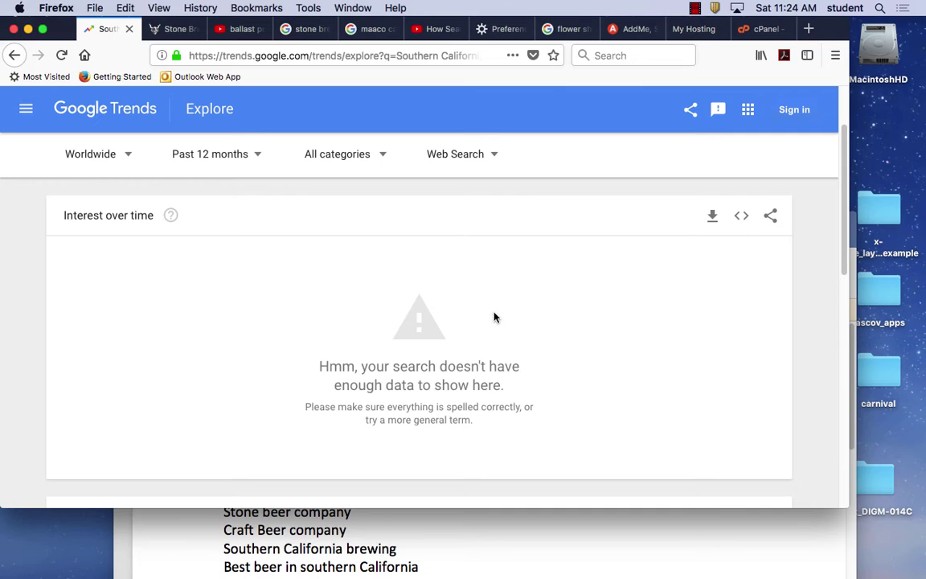
{"action": "scroll", "coordinate": [494, 317], "scroll_direction": "up", "scroll_amount": 2}
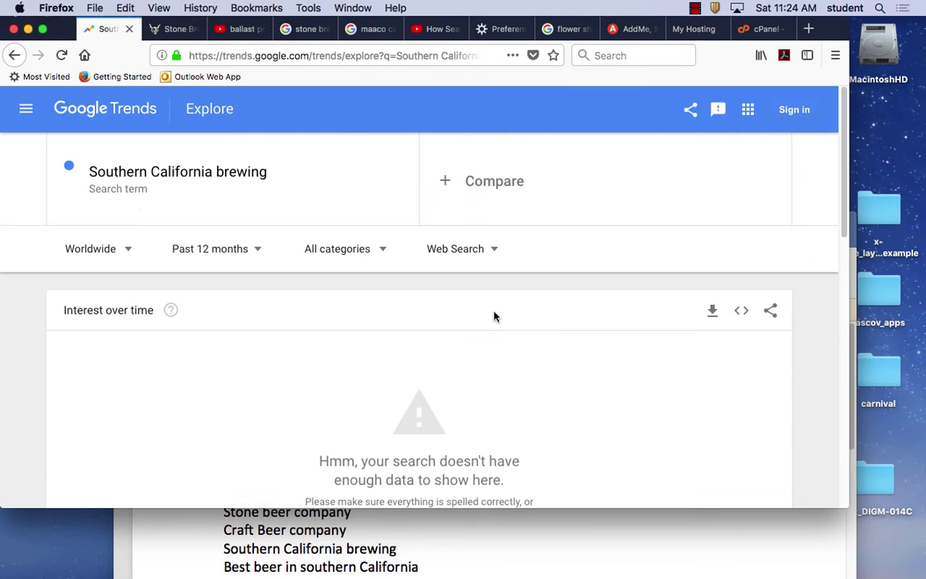
Select 'Brewing Company' in Word and add it as a comparison term in Trends.
{"action": "left_click", "coordinate": [817, 551]}
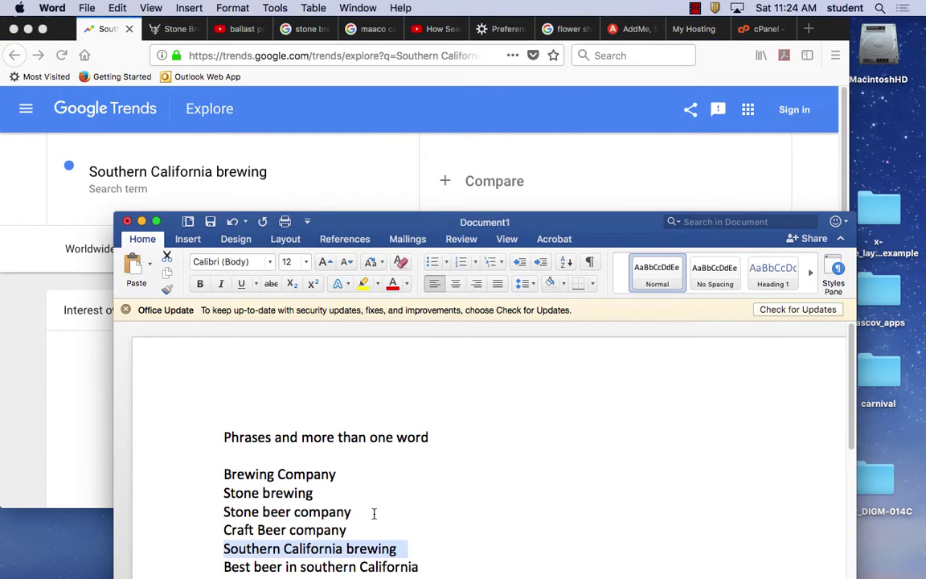
{"action": "left_click_drag", "start_coordinate": [338, 474], "coordinate": [227, 474]}
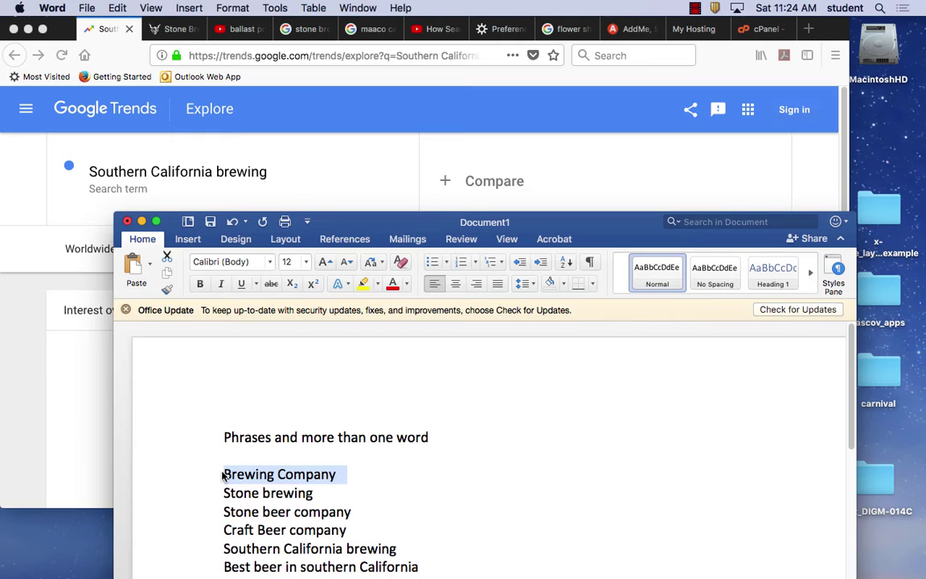
{"action": "left_click", "coordinate": [218, 189]}
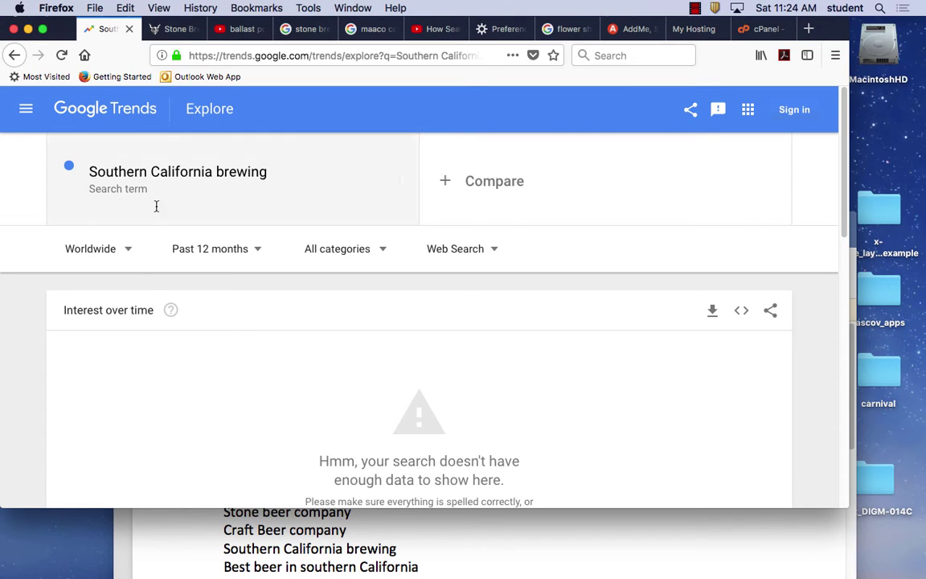
{"action": "left_click", "coordinate": [447, 205]}
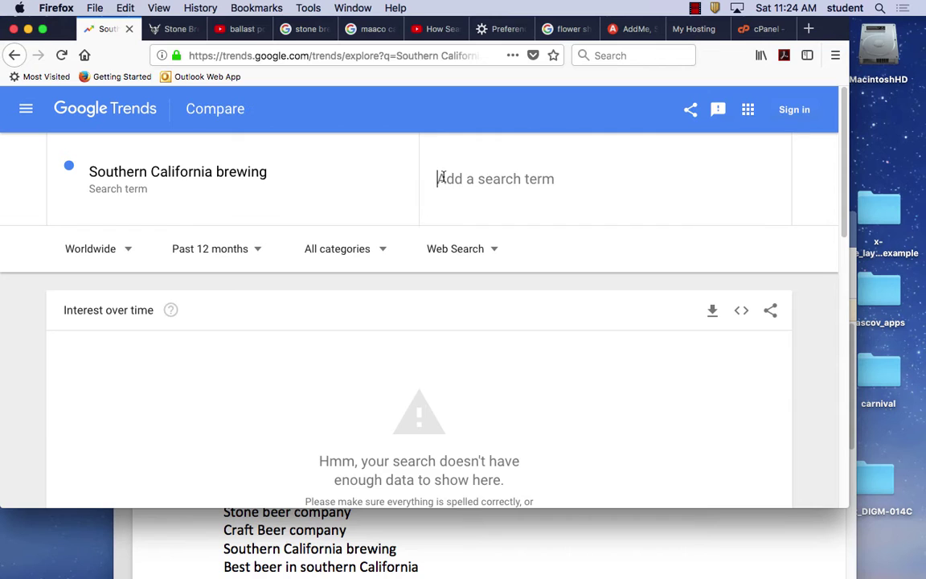
{"action": "key", "text": "super+v"}
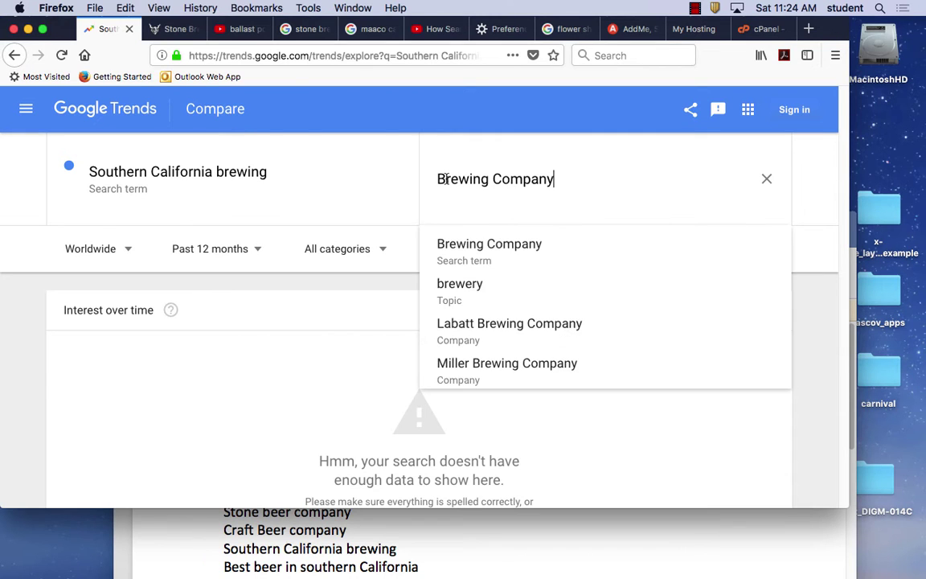
{"action": "key", "text": "Return"}
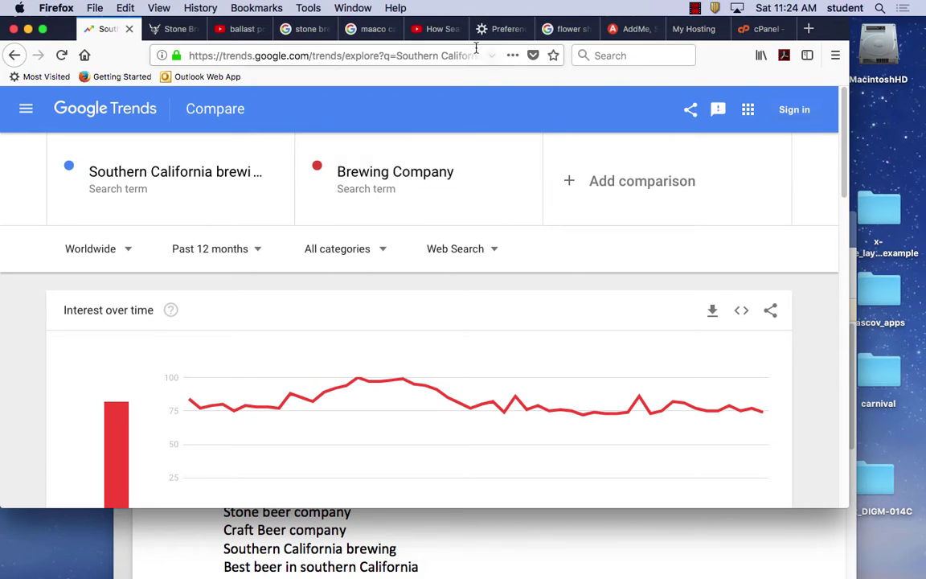
{"action": "mouse_move", "coordinate": [844, 195]}
{"action": "left_mouse_down"}
{"action": "mouse_move", "coordinate": [852, 322]}
{"action": "mouse_move", "coordinate": [849, 202]}
{"action": "left_mouse_up"}
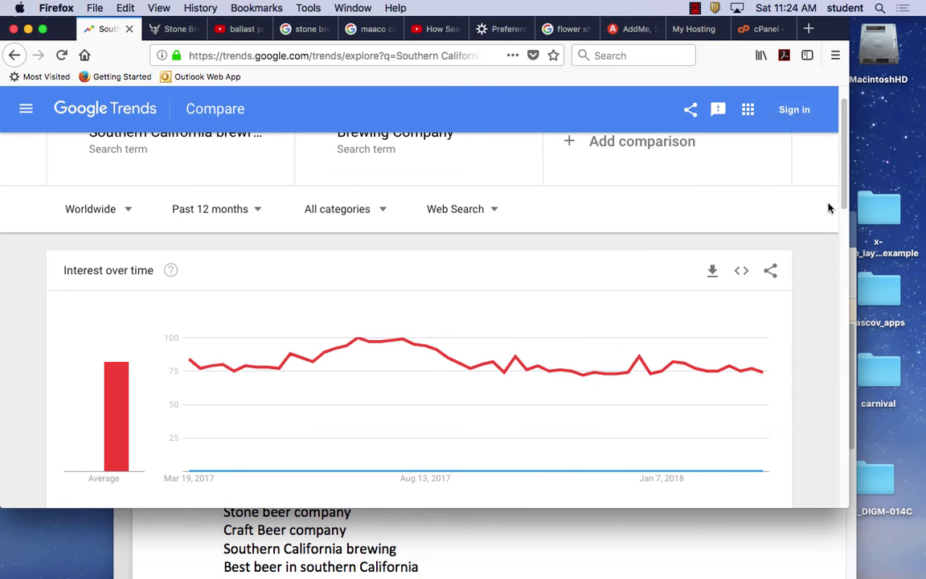
Limit the Southern California brewing vs Brewing Company comparison to the United States on the region map.
{"action": "scroll", "coordinate": [718, 233], "scroll_direction": "down", "scroll_amount": 1}
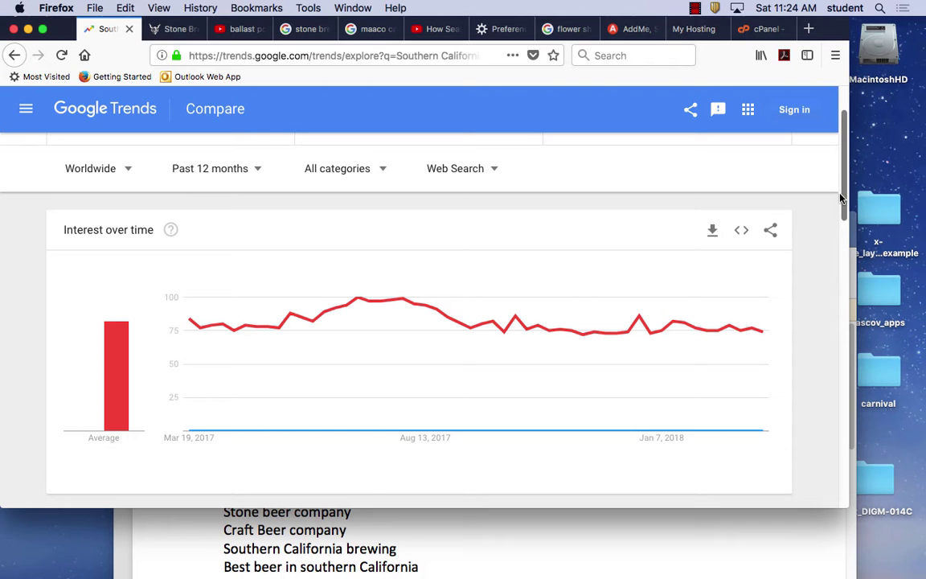
{"action": "left_click_drag", "start_coordinate": [846, 193], "coordinate": [812, 490]}
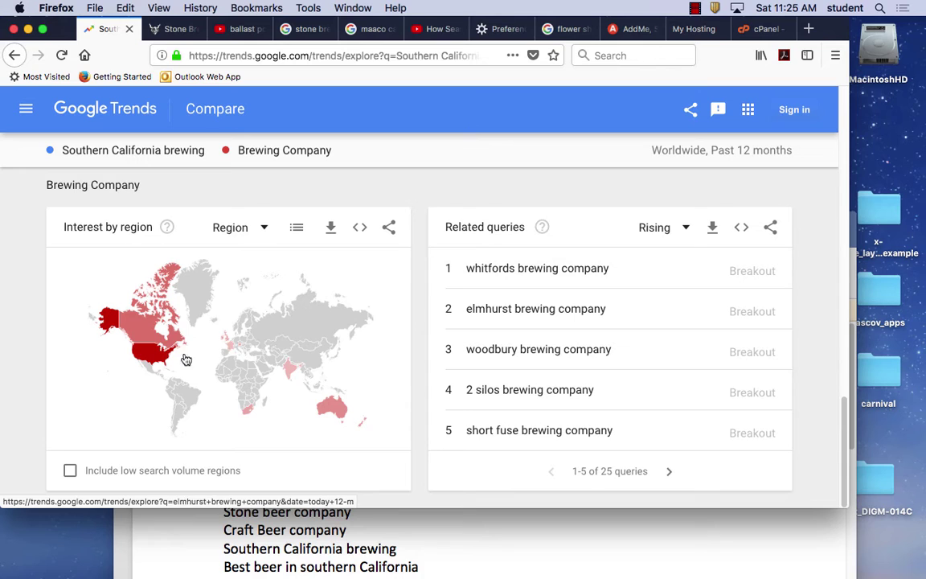
{"action": "left_click", "coordinate": [149, 357]}
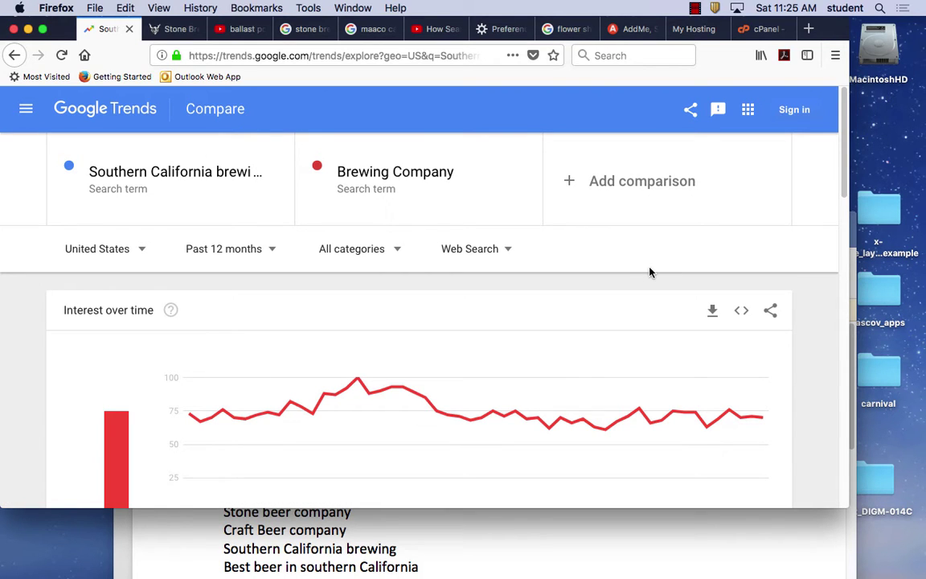
{"action": "left_click_drag", "start_coordinate": [840, 180], "coordinate": [848, 293]}
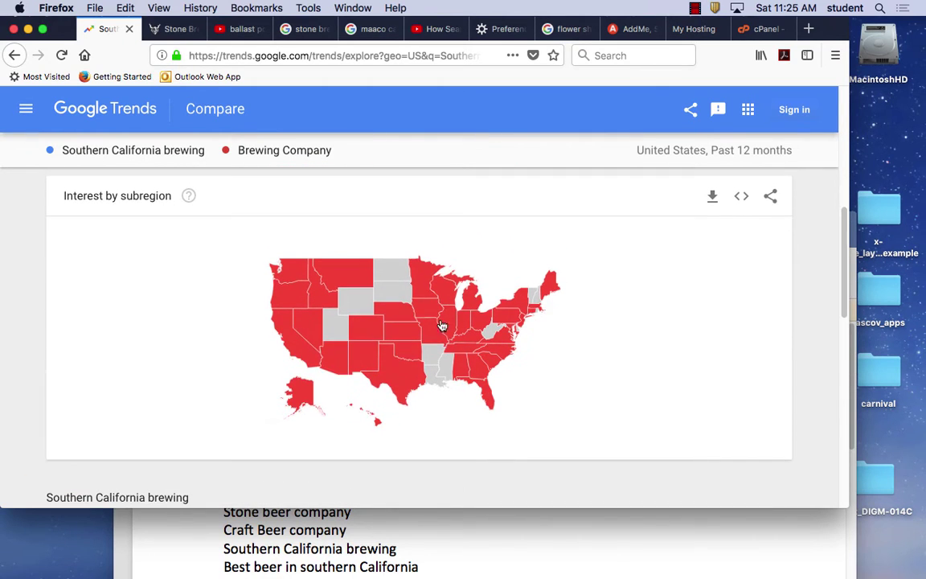
{"action": "mouse_move", "coordinate": [295, 345]}
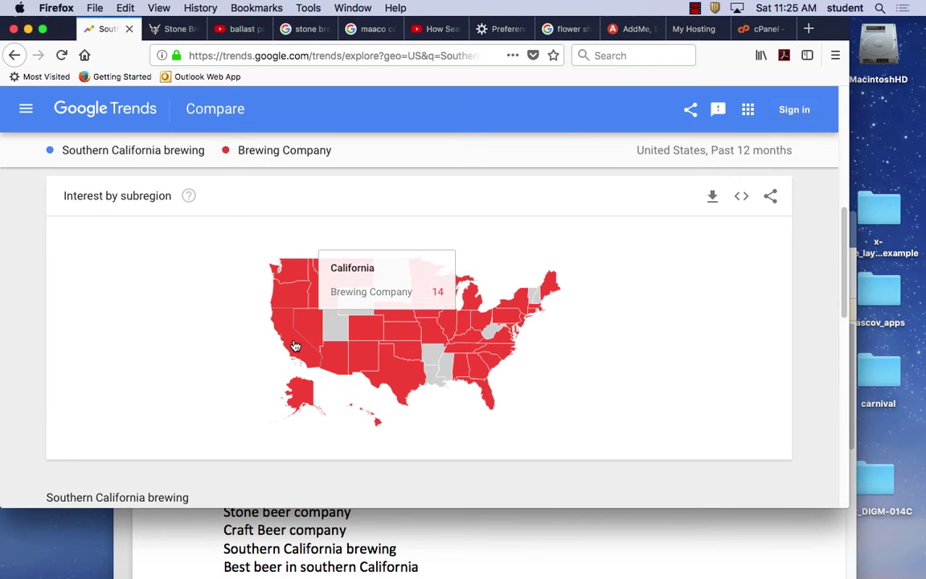
Narrow the brewing comparison to California, then to the San Diego CA metro.
{"action": "left_click", "coordinate": [295, 346]}
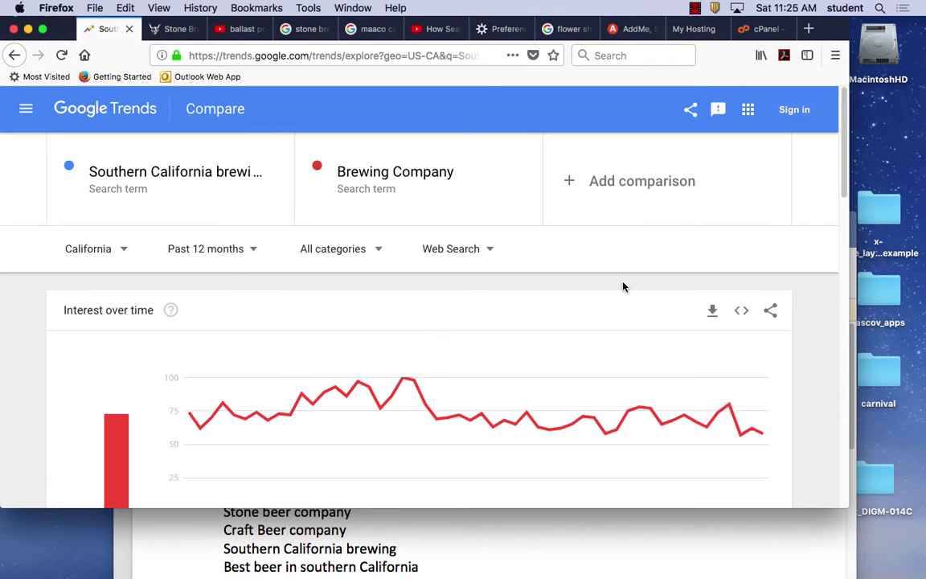
{"action": "scroll", "coordinate": [759, 153], "scroll_direction": "down", "scroll_amount": 10}
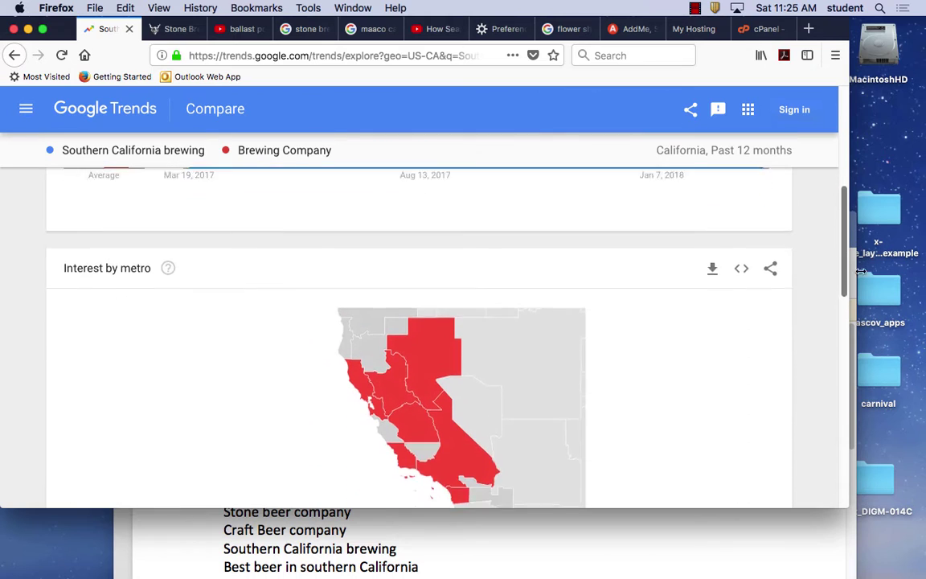
{"action": "left_click_drag", "start_coordinate": [864, 300], "coordinate": [886, 490]}
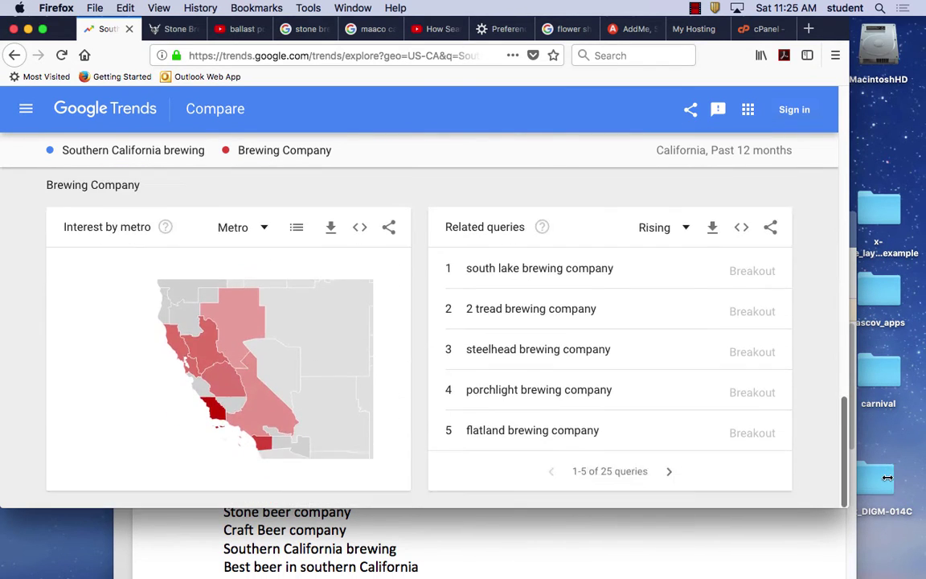
{"action": "scroll", "coordinate": [528, 339], "scroll_direction": "up", "scroll_amount": 10}
{"action": "mouse_move", "coordinate": [462, 356]}
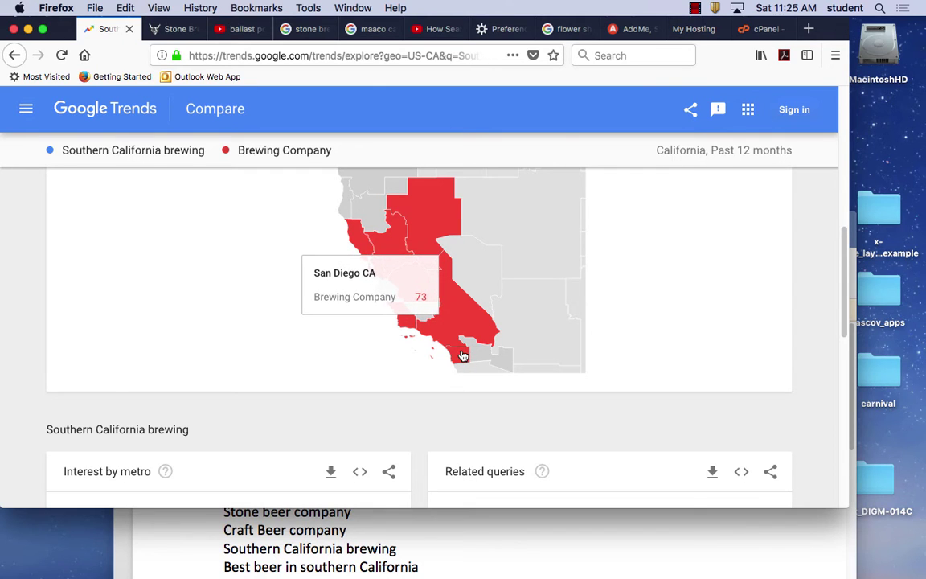
{"action": "left_click", "coordinate": [462, 356]}
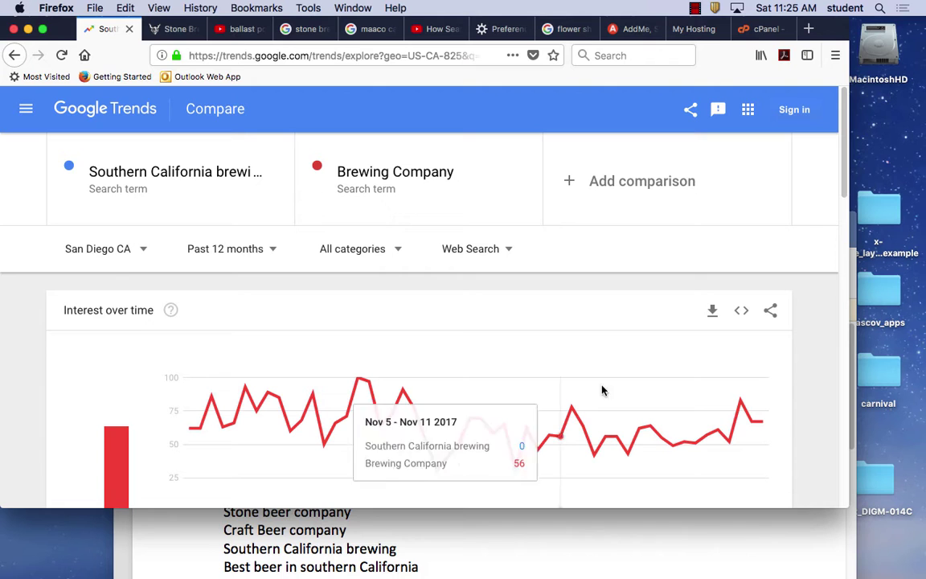
{"action": "left_click_drag", "start_coordinate": [843, 192], "coordinate": [842, 516]}
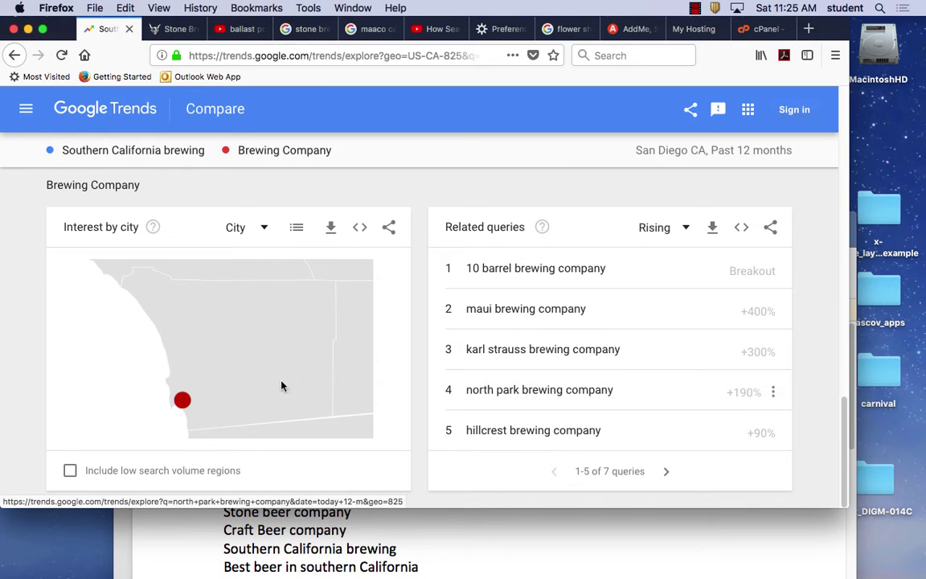
{"action": "mouse_move", "coordinate": [182, 399]}
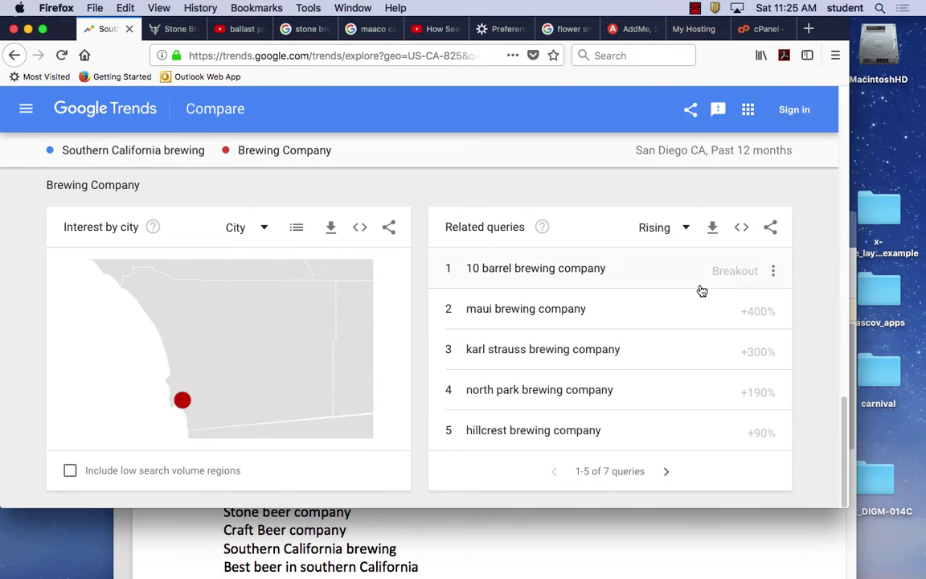
{"action": "left_click_drag", "start_coordinate": [844, 446], "coordinate": [813, 92]}
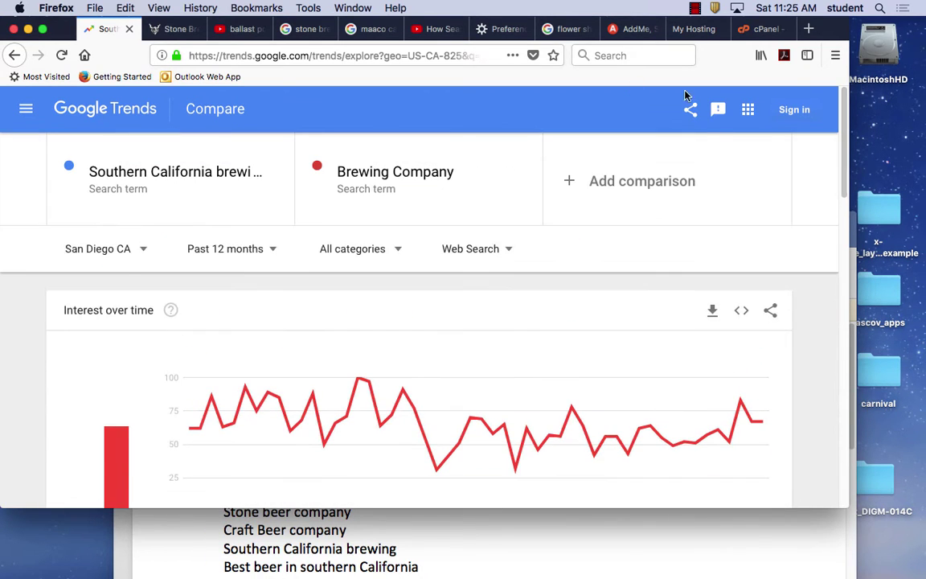
{"action": "scroll", "coordinate": [675, 263], "scroll_direction": "down", "scroll_amount": 10}
{"action": "scroll", "coordinate": [676, 262], "scroll_direction": "up", "scroll_amount": 8}
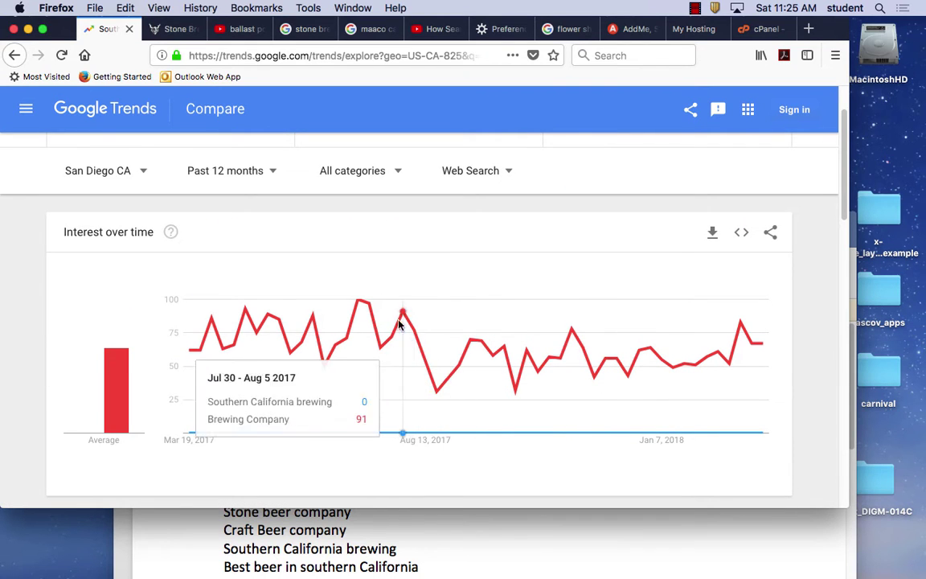
{"action": "scroll", "coordinate": [441, 339], "scroll_direction": "down", "scroll_amount": 5}
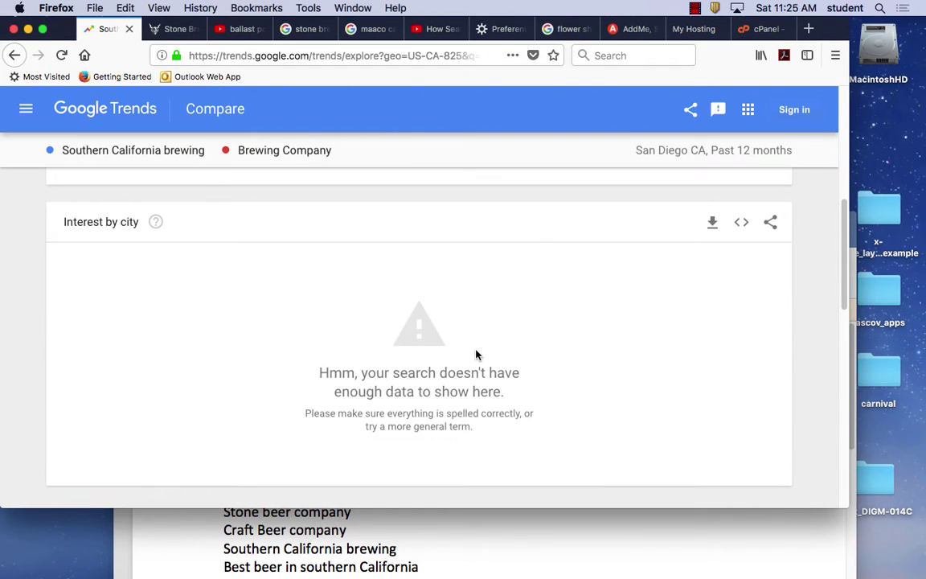
{"action": "scroll", "coordinate": [476, 355], "scroll_direction": "down", "scroll_amount": 1}
{"action": "scroll", "coordinate": [476, 355], "scroll_direction": "up", "scroll_amount": 5}
{"action": "scroll", "coordinate": [476, 355], "scroll_direction": "down", "scroll_amount": 3}
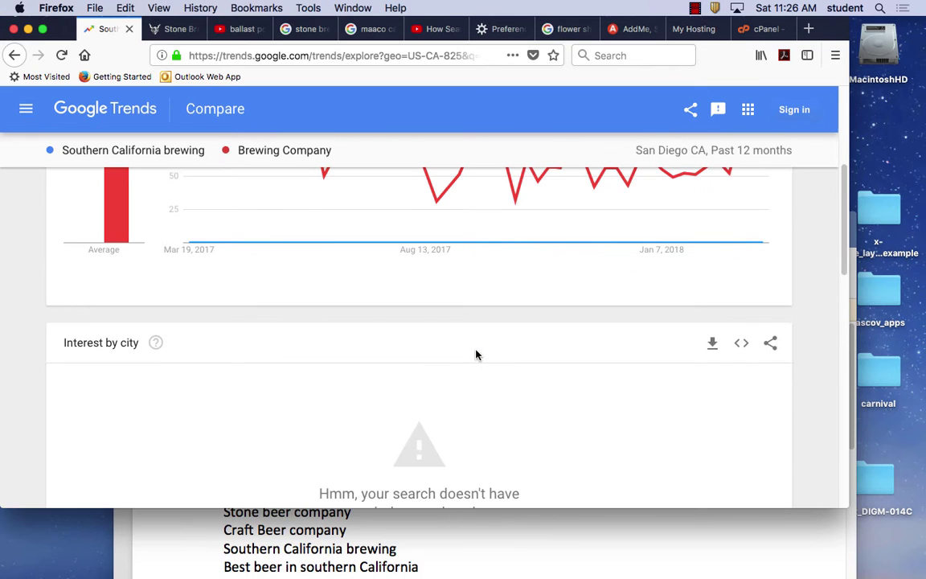
{"action": "left_click", "coordinate": [770, 344]}
{"action": "left_click", "coordinate": [502, 409]}
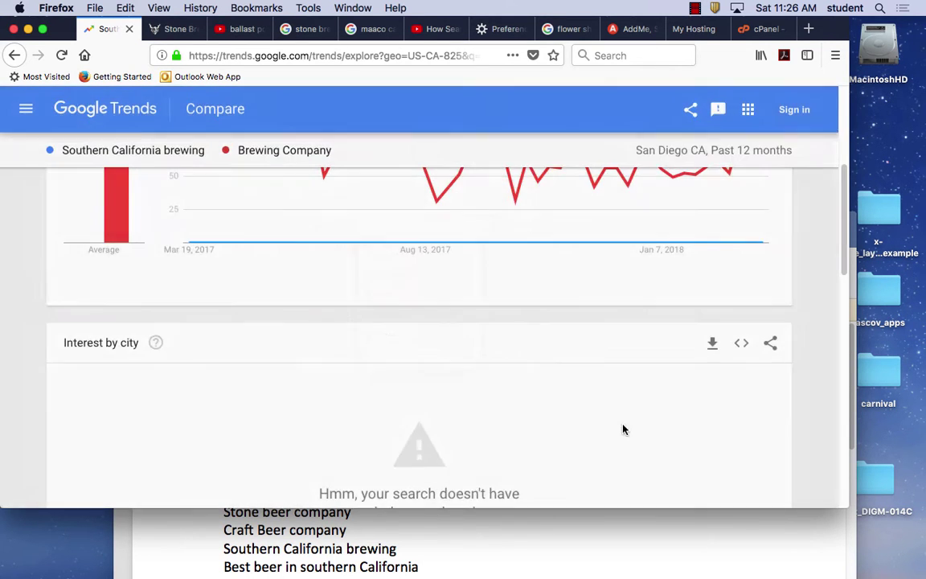
{"action": "scroll", "coordinate": [595, 419], "scroll_direction": "down", "scroll_amount": 5}
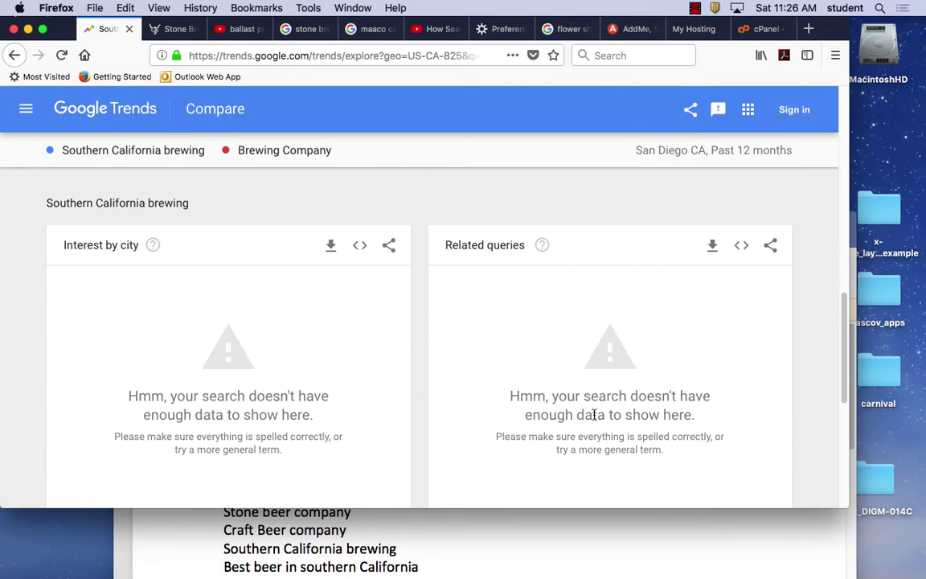
{"action": "scroll", "coordinate": [593, 414], "scroll_direction": "down", "scroll_amount": 5}
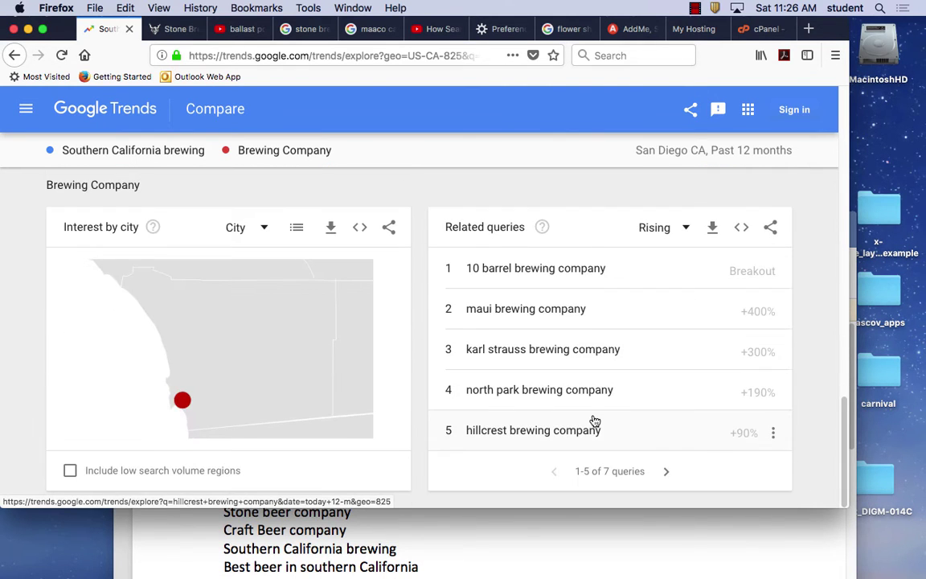
{"action": "left_click", "coordinate": [262, 228]}
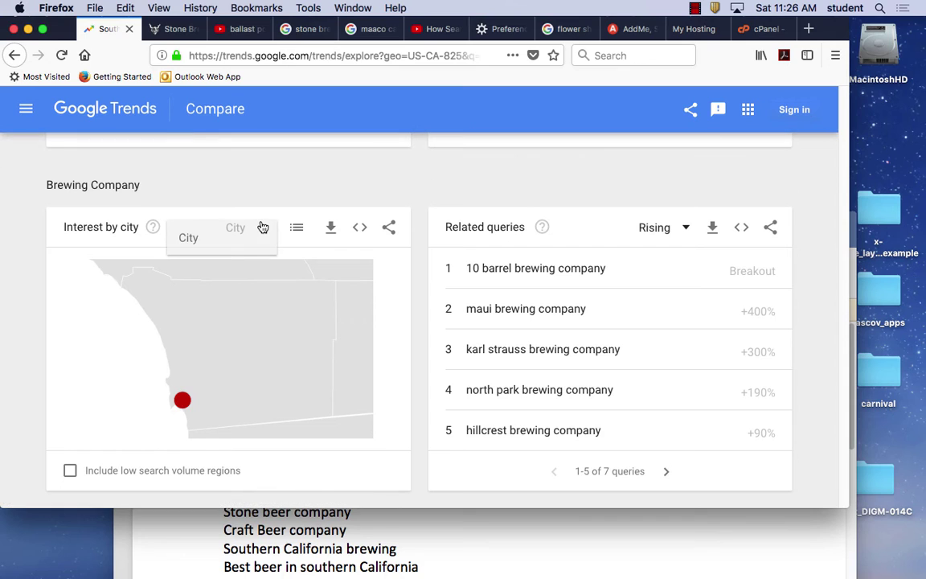
{"action": "left_click", "coordinate": [257, 236]}
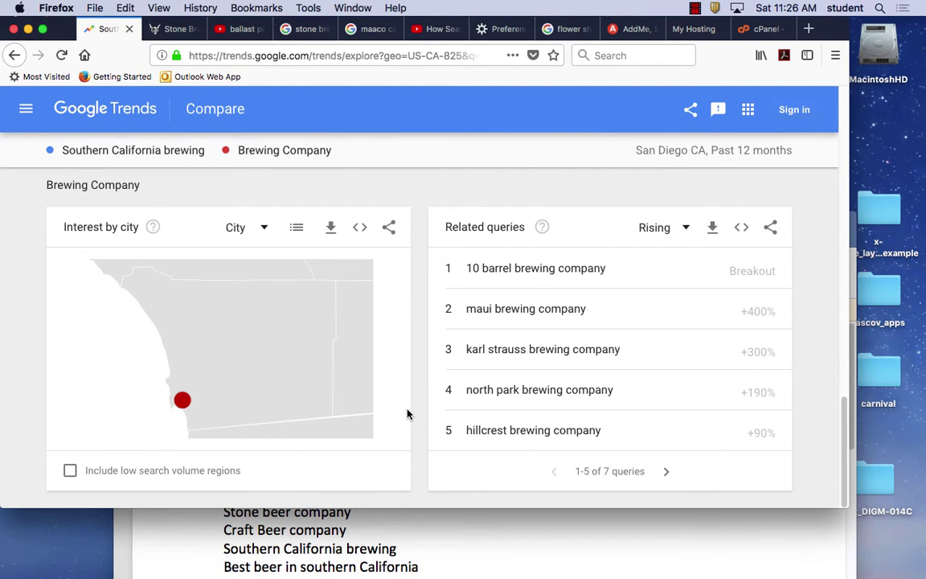
{"action": "scroll", "coordinate": [406, 413], "scroll_direction": "up", "scroll_amount": 15}
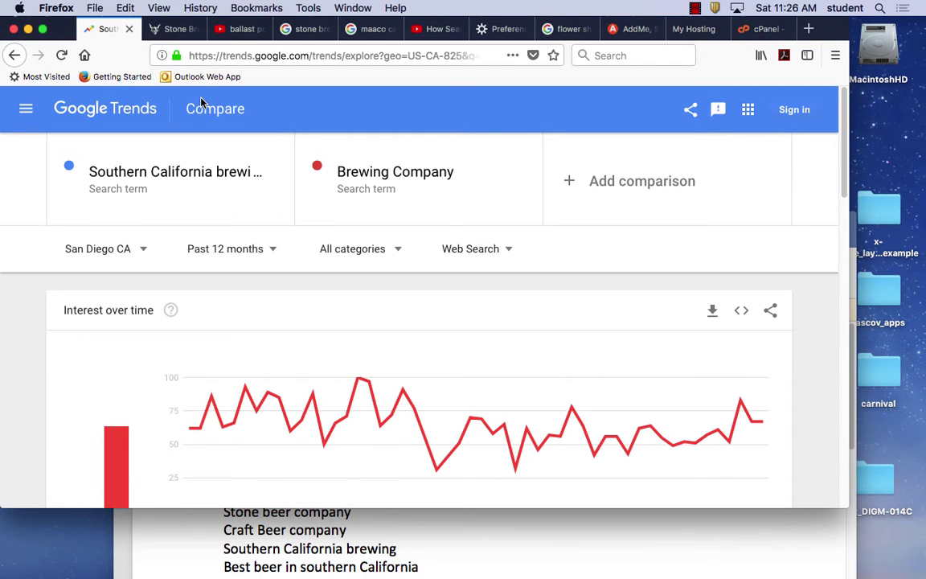
Explore 'Craft Beer company' in Google Trends, pasting it from the Word keyword list.
{"action": "left_click", "coordinate": [123, 111]}
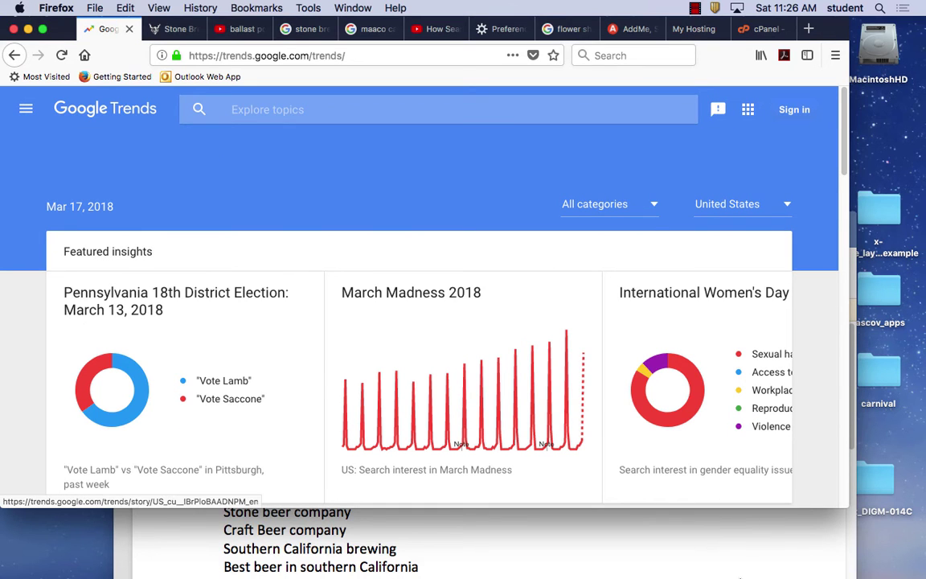
{"action": "left_click", "coordinate": [430, 547]}
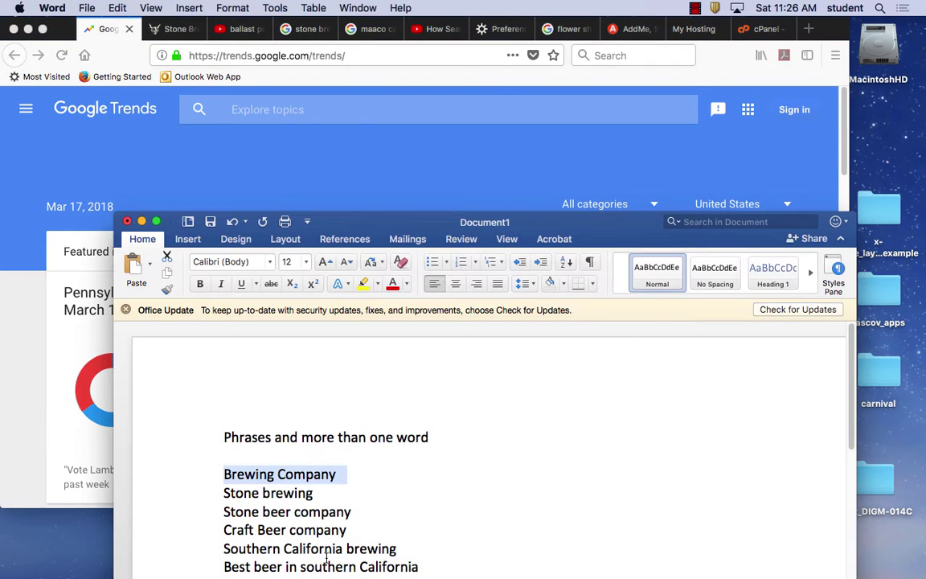
{"action": "left_click_drag", "start_coordinate": [348, 530], "coordinate": [224, 534]}
{"action": "key", "text": "super+c"}
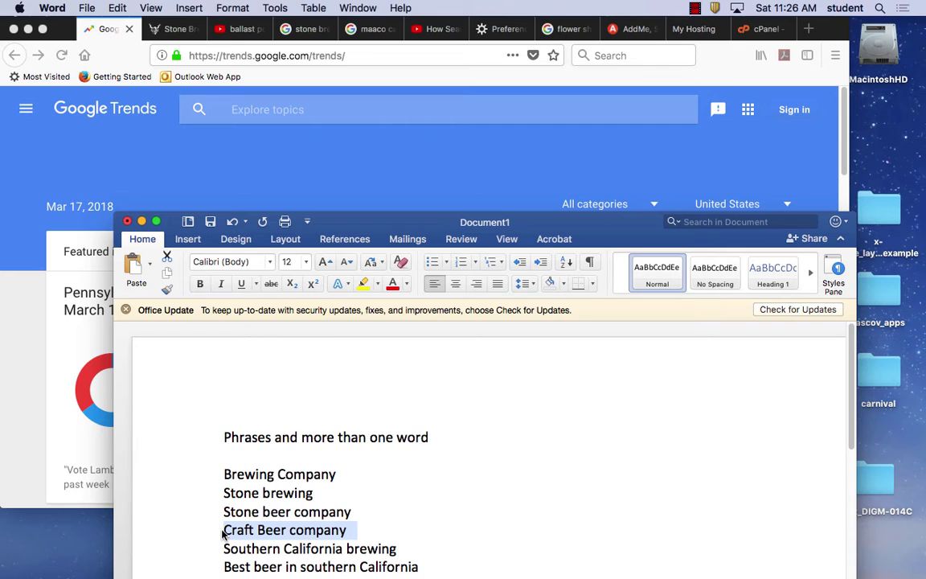
{"action": "left_click", "coordinate": [336, 173]}
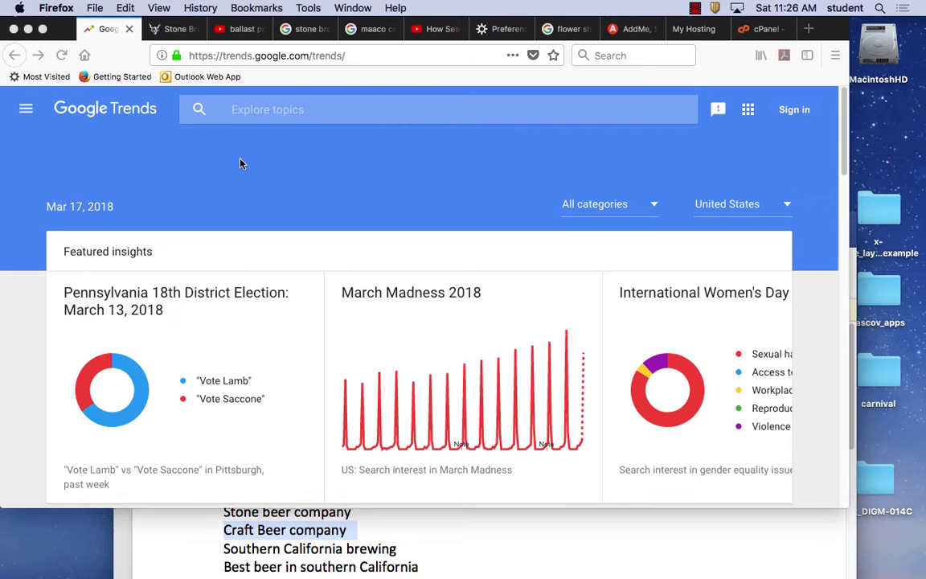
{"action": "left_click", "coordinate": [296, 114]}
{"action": "key", "text": "super+v"}
{"action": "key", "text": "Return"}
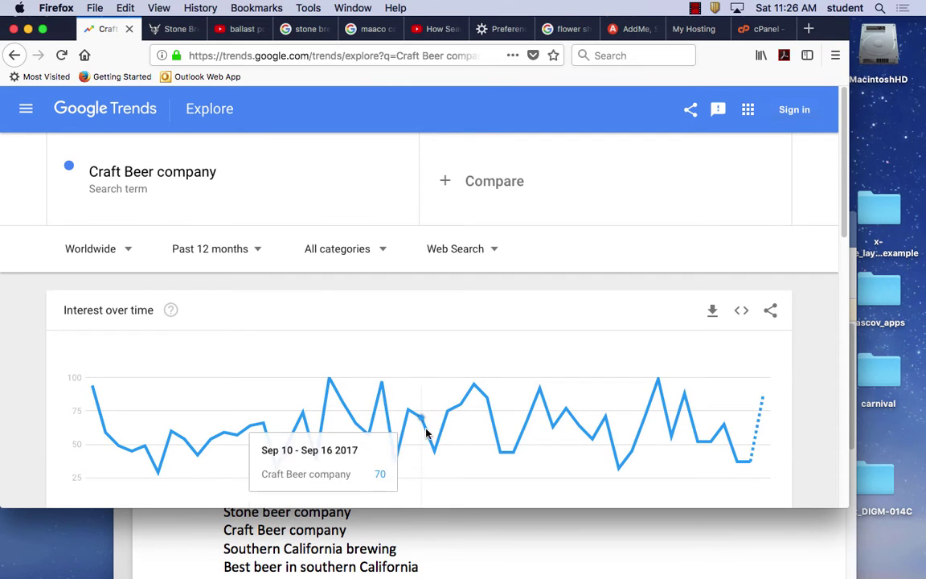
Copy 'Stone beer company' from the Word keyword list and return to Google Trends.
{"action": "mouse_move", "coordinate": [558, 564]}
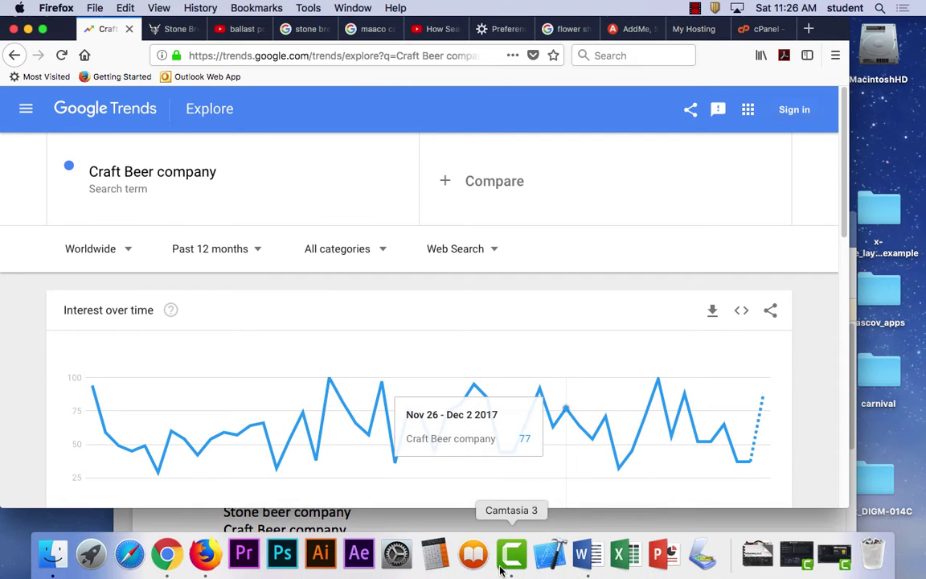
{"action": "left_click", "coordinate": [588, 555]}
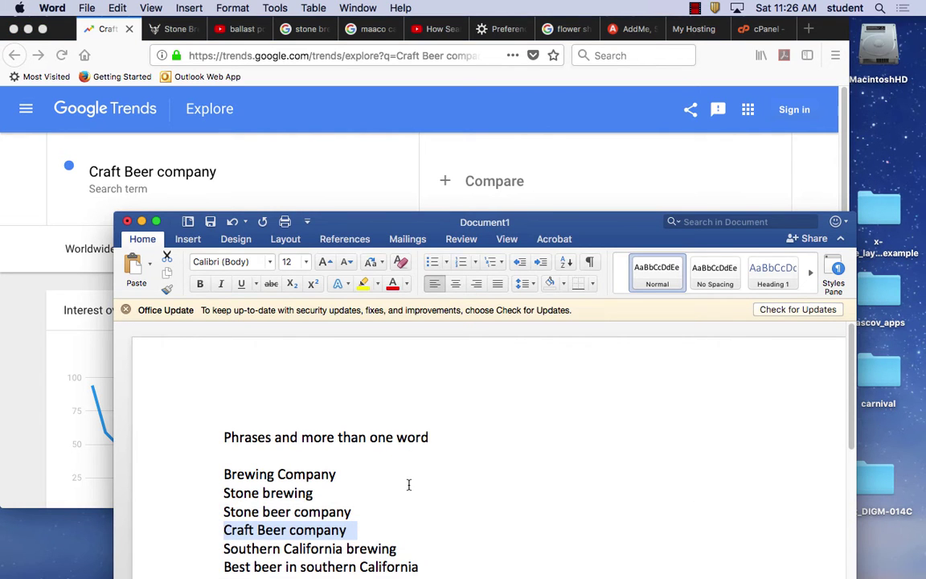
{"action": "scroll", "coordinate": [409, 487], "scroll_direction": "down", "scroll_amount": 3}
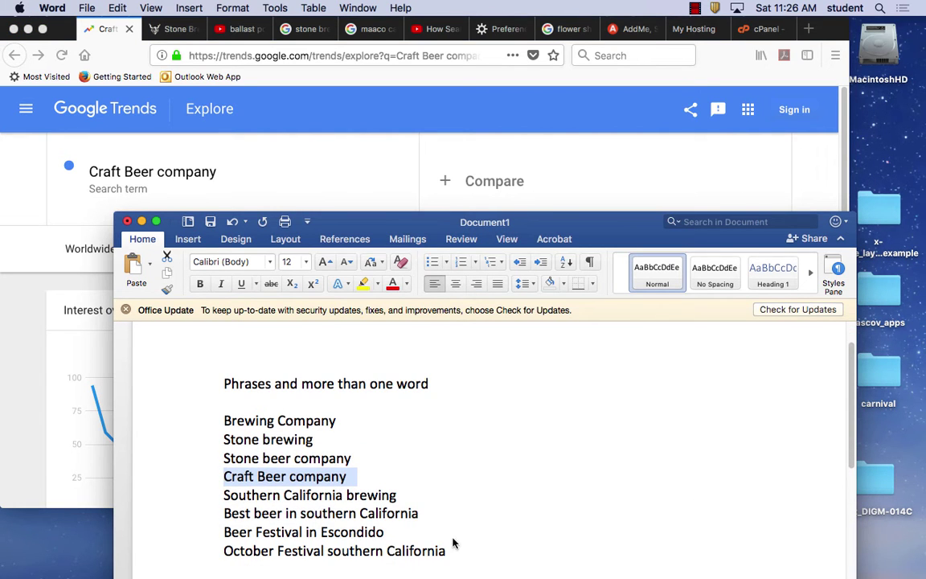
{"action": "scroll", "coordinate": [452, 544], "scroll_direction": "down", "scroll_amount": 1}
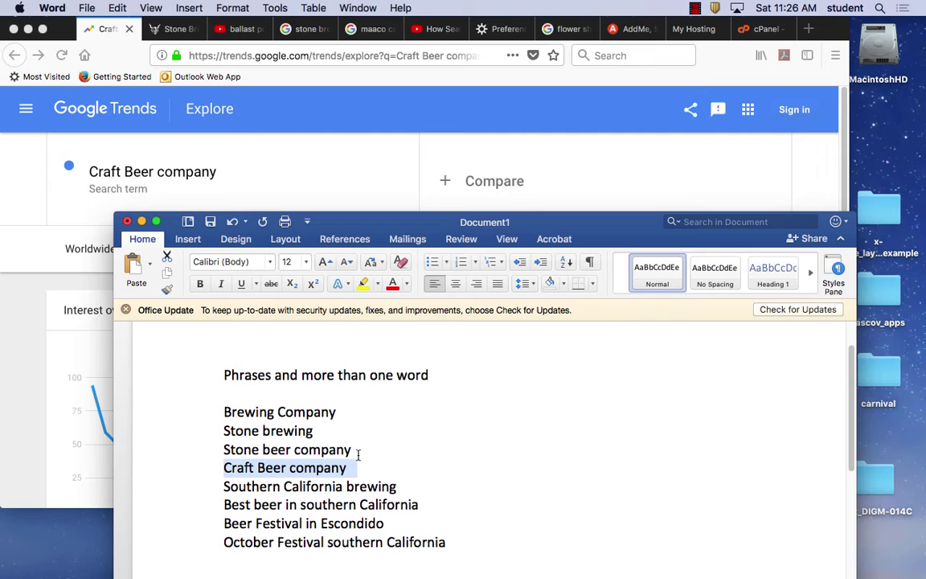
{"action": "left_click_drag", "start_coordinate": [358, 449], "coordinate": [226, 450]}
{"action": "key", "text": "super+c"}
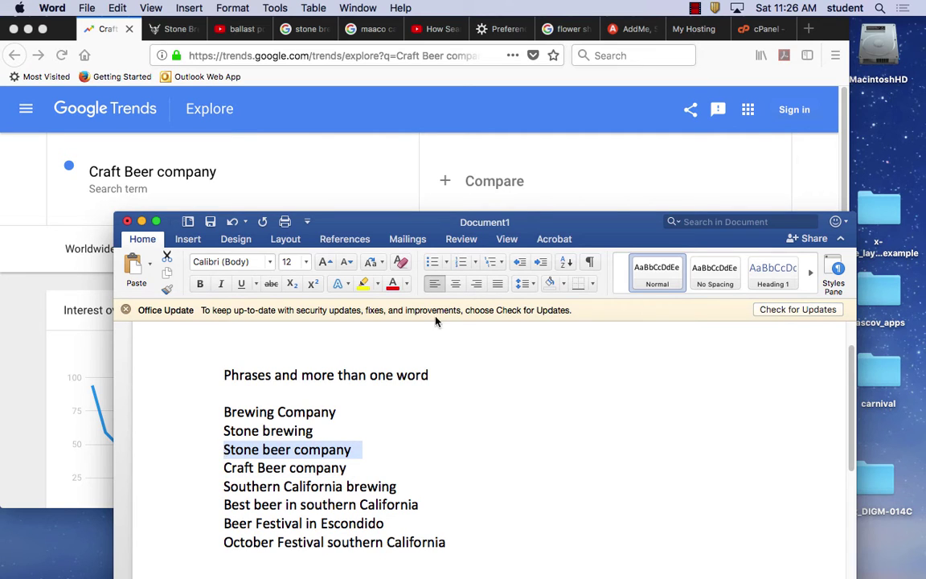
{"action": "left_click", "coordinate": [452, 183]}
Add 'Stone beer company' as a comparison term against 'Craft Beer company'.
{"action": "left_click", "coordinate": [445, 182]}
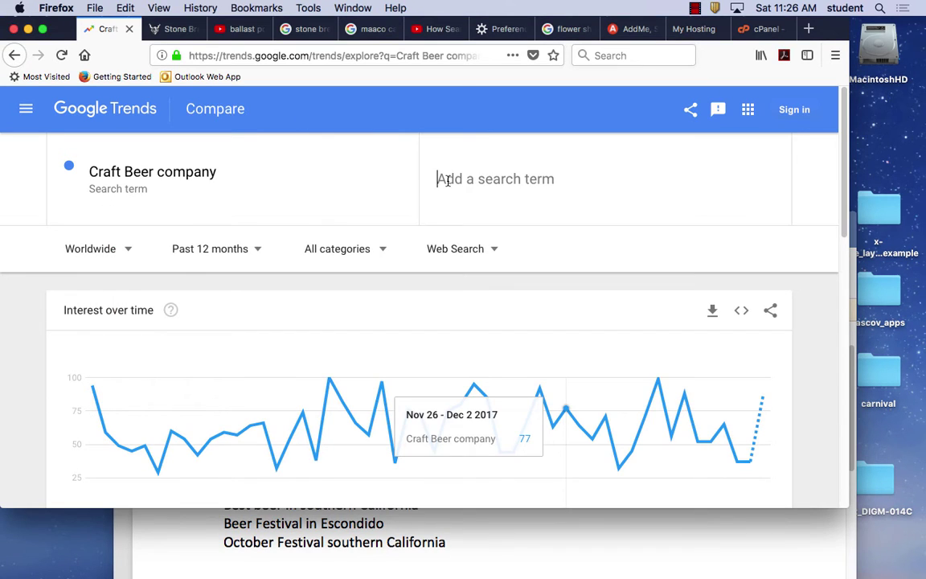
{"action": "key", "text": "super+v"}
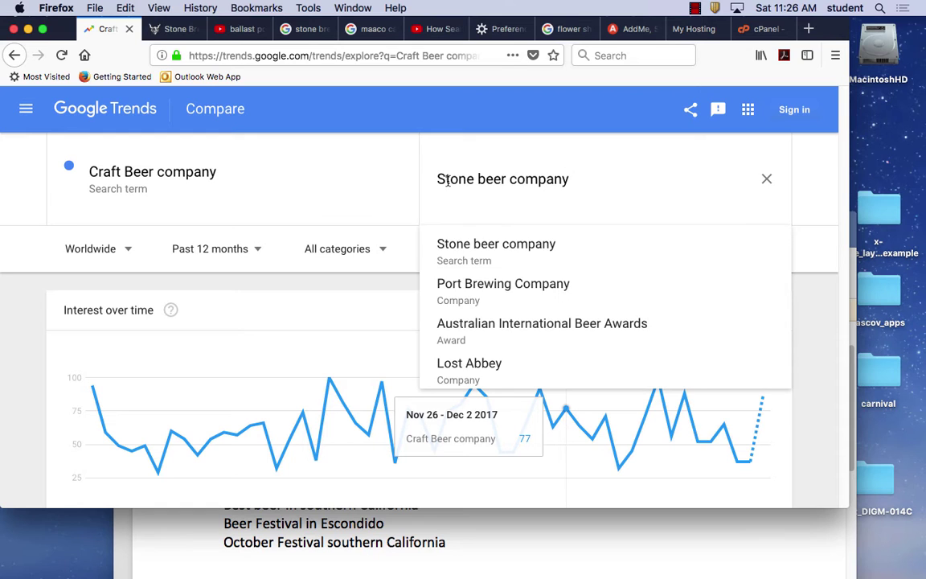
{"action": "left_click", "coordinate": [486, 245]}
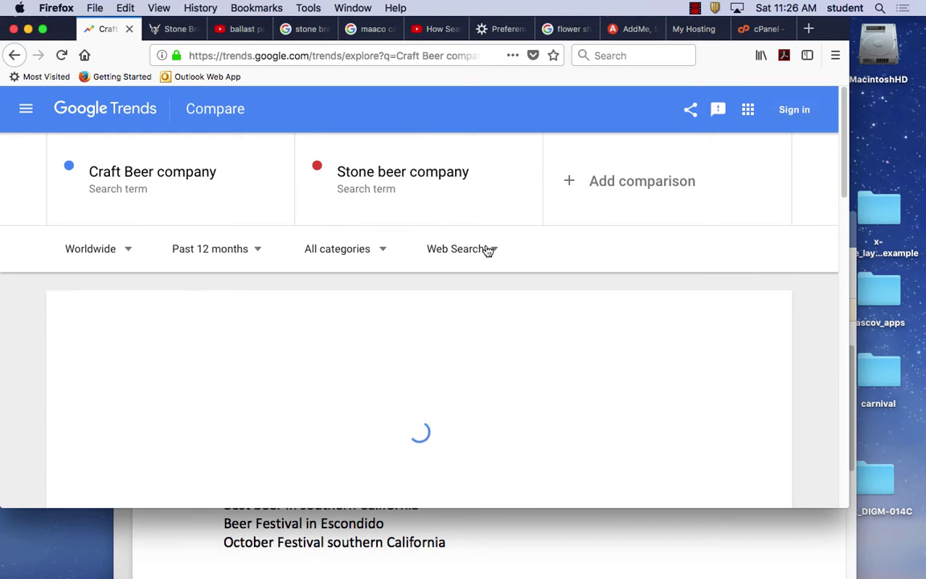
Review the interest chart, region map and related queries for both beer terms.
{"action": "scroll", "coordinate": [532, 344], "scroll_direction": "down", "scroll_amount": 5}
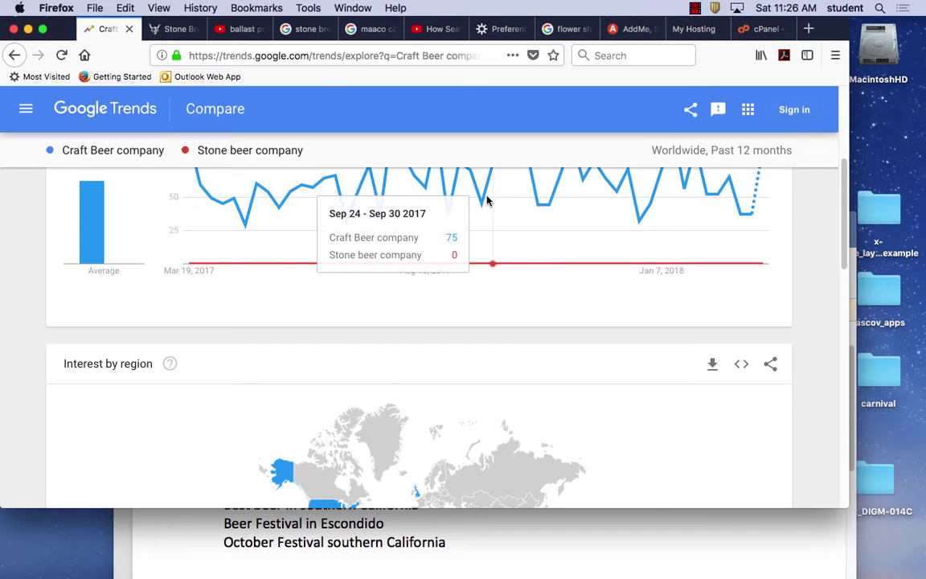
{"action": "scroll", "coordinate": [517, 322], "scroll_direction": "down", "scroll_amount": 6}
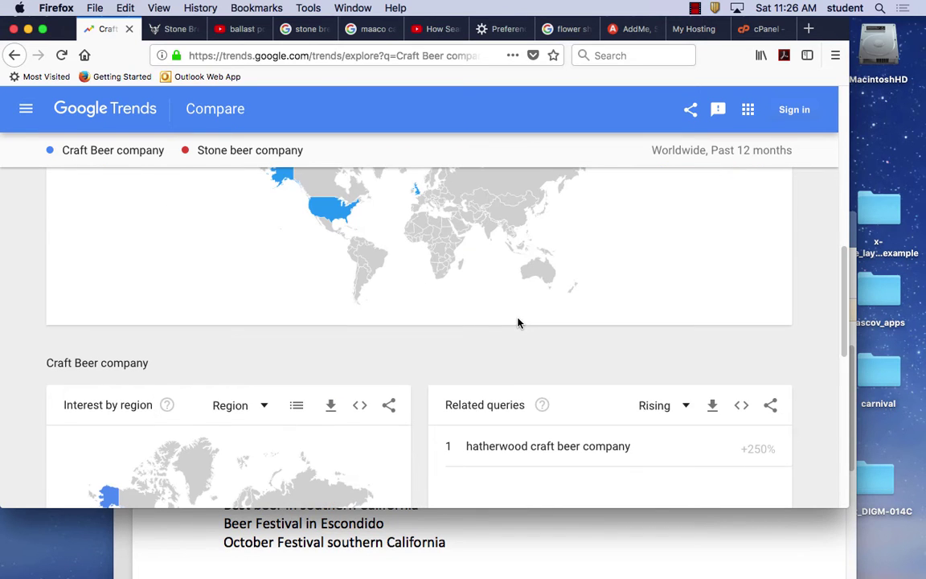
{"action": "mouse_move", "coordinate": [418, 198]}
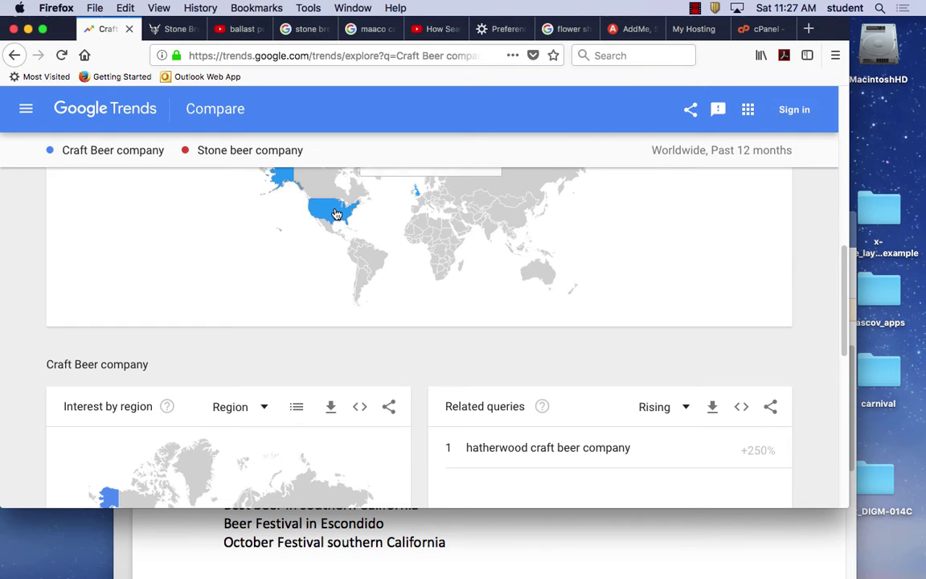
{"action": "scroll", "coordinate": [480, 347], "scroll_direction": "down", "scroll_amount": 5}
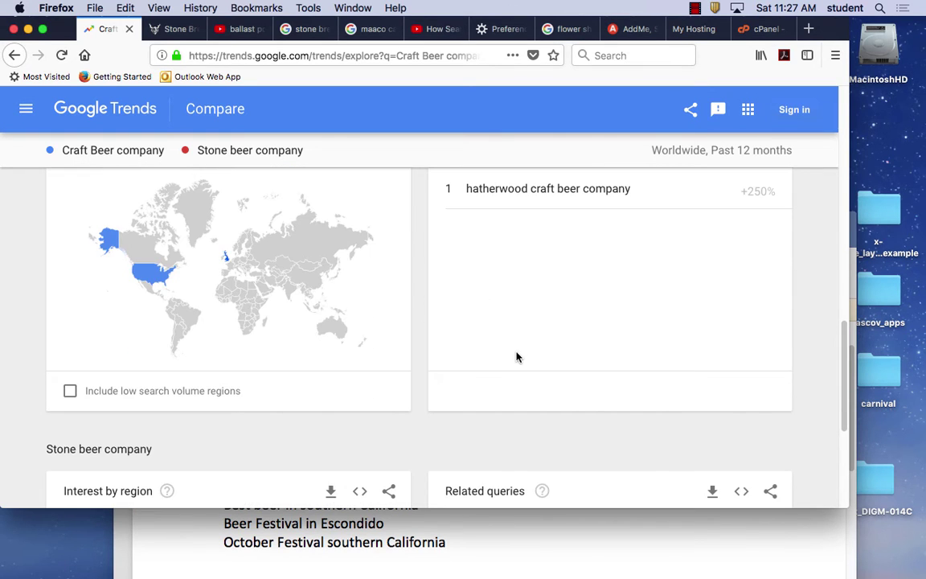
{"action": "scroll", "coordinate": [517, 357], "scroll_direction": "down", "scroll_amount": 5}
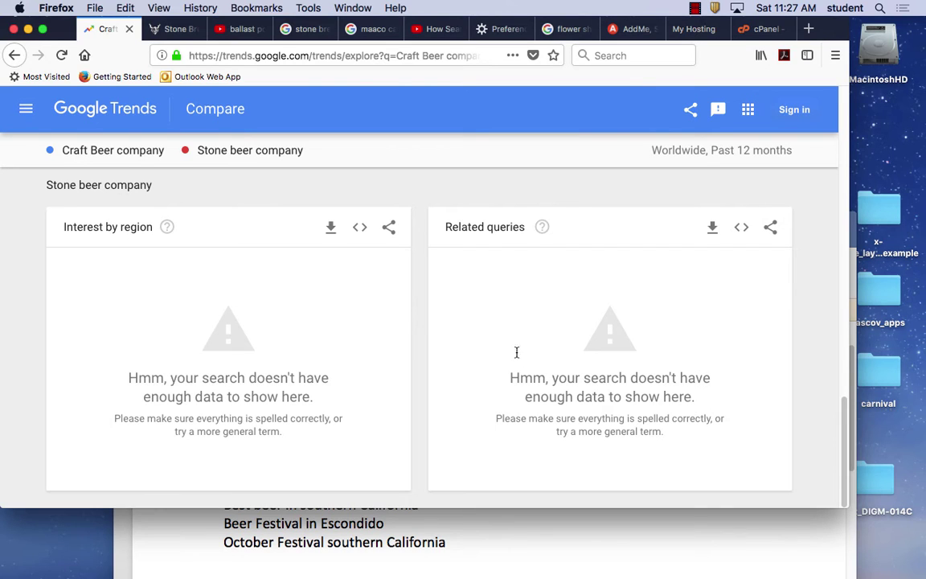
Go to google.com and search for 'keyword planner'.
{"action": "left_click", "coordinate": [239, 56]}
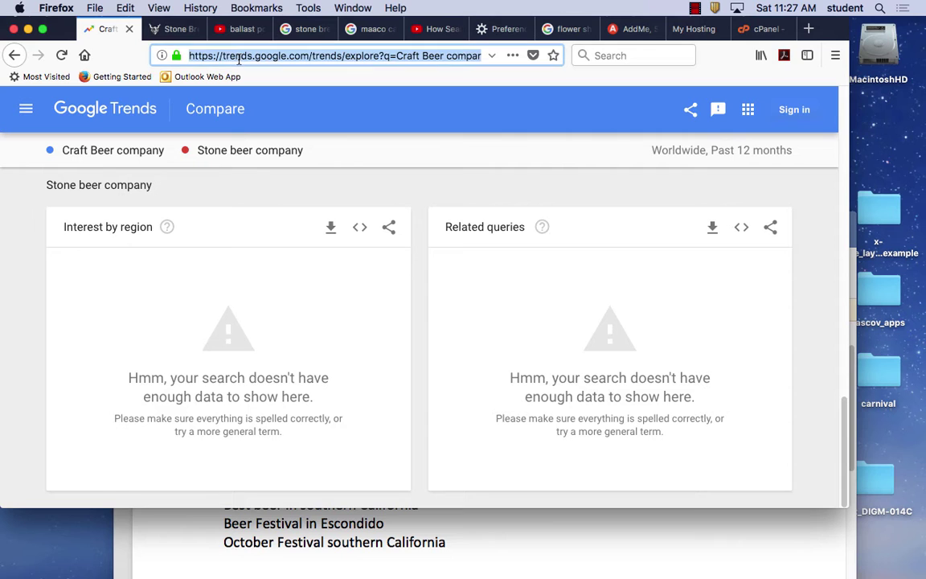
{"action": "type", "text": "google.com"}
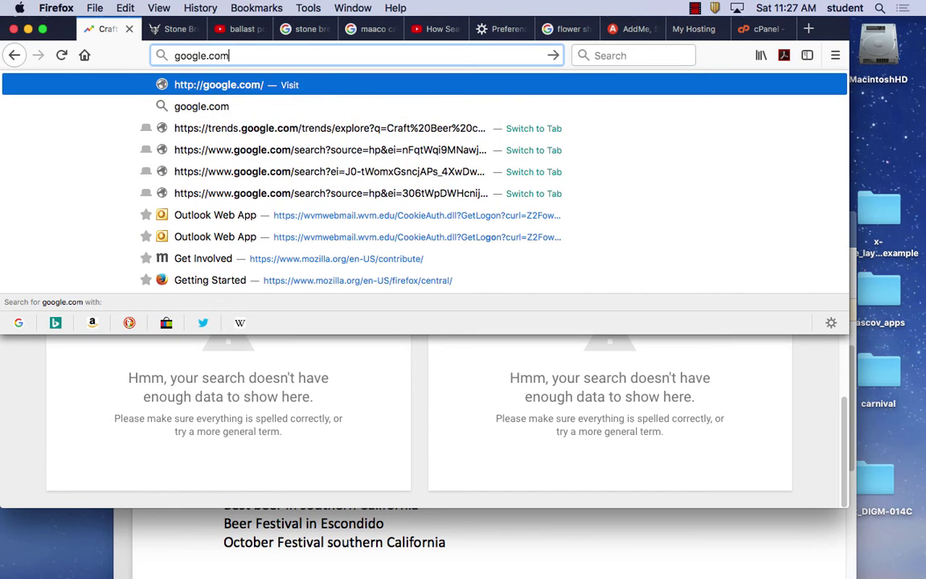
{"action": "key", "text": "Return"}
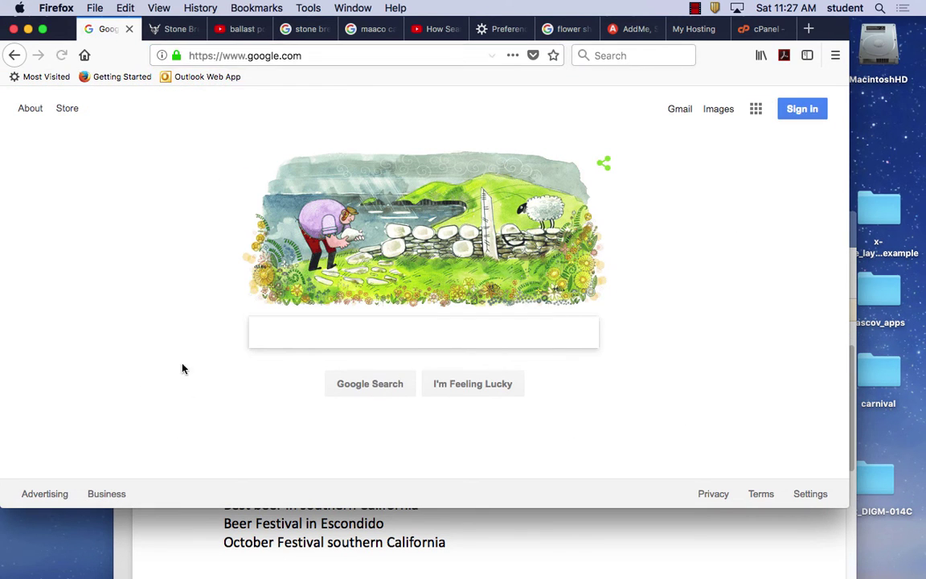
{"action": "type", "text": "keyword"}
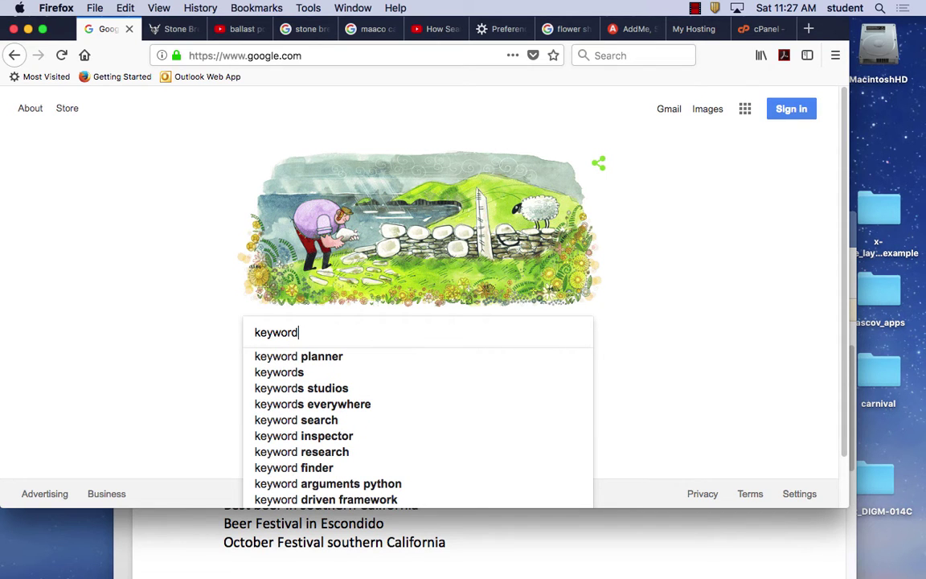
{"action": "left_click", "coordinate": [315, 357]}
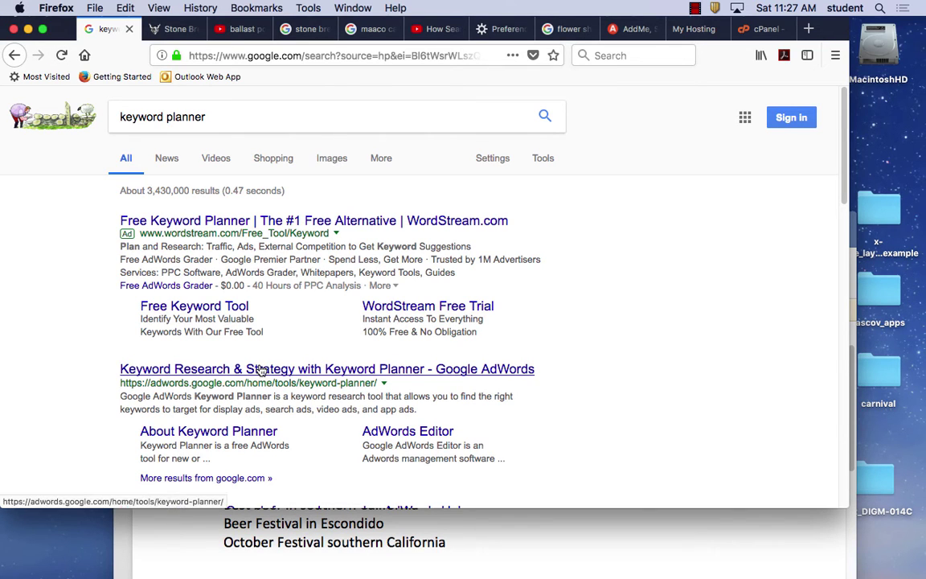
{"action": "scroll", "coordinate": [306, 400], "scroll_direction": "down", "scroll_amount": 1}
{"action": "scroll", "coordinate": [305, 399], "scroll_direction": "down", "scroll_amount": 2}
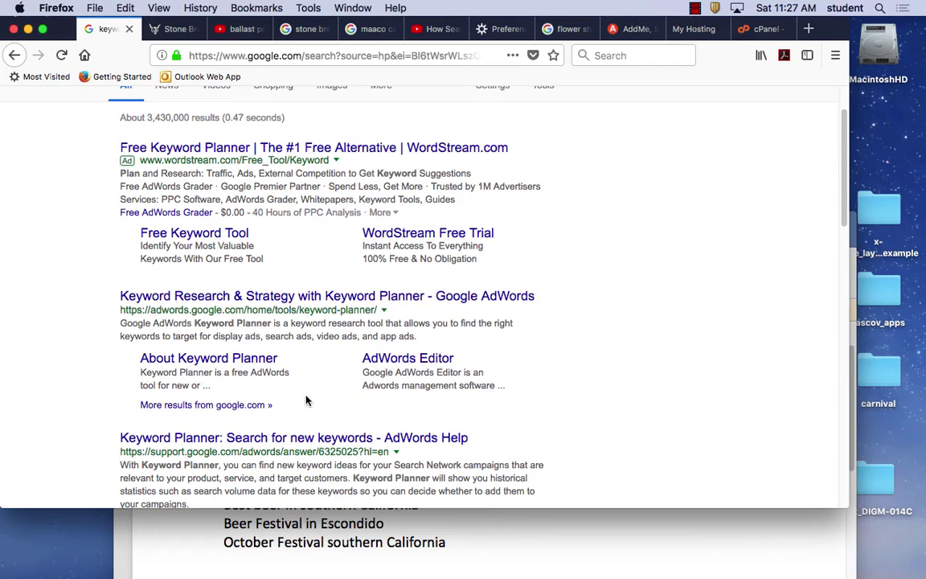
Open the 'Keyword Research & Strategy with Keyword Planner - Google AdWords' result.
{"action": "left_click", "coordinate": [183, 298]}
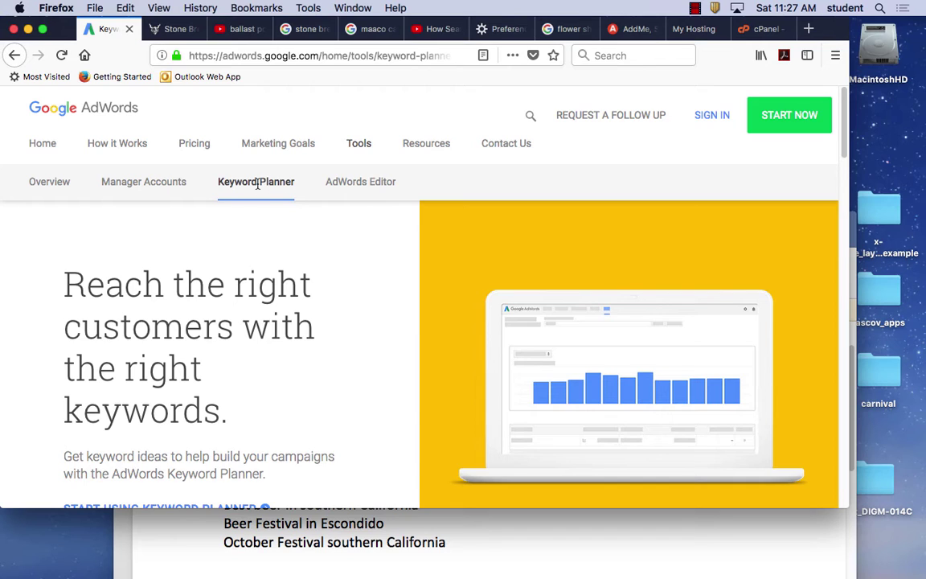
{"action": "left_click", "coordinate": [17, 56]}
{"action": "left_click", "coordinate": [16, 54]}
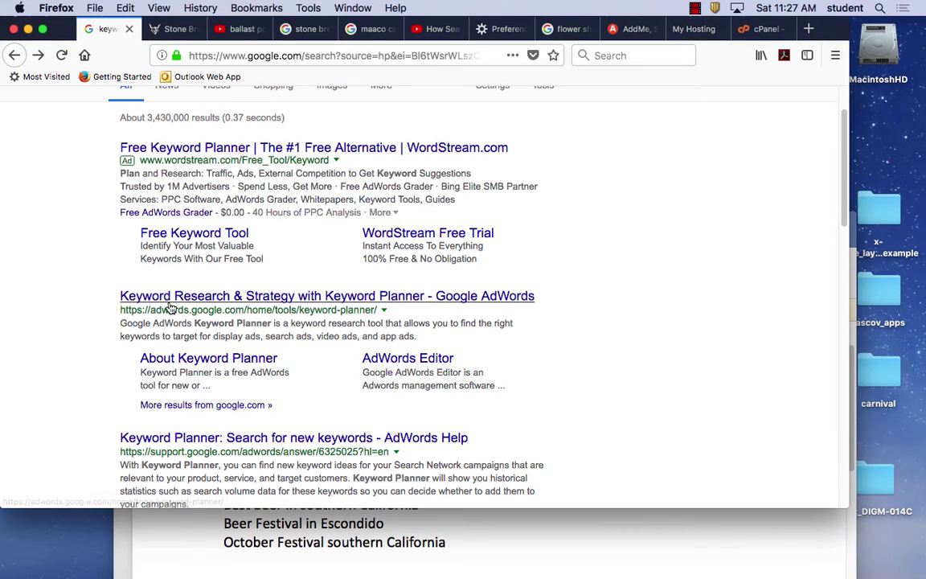
{"action": "scroll", "coordinate": [227, 161], "scroll_direction": "up", "scroll_amount": 2}
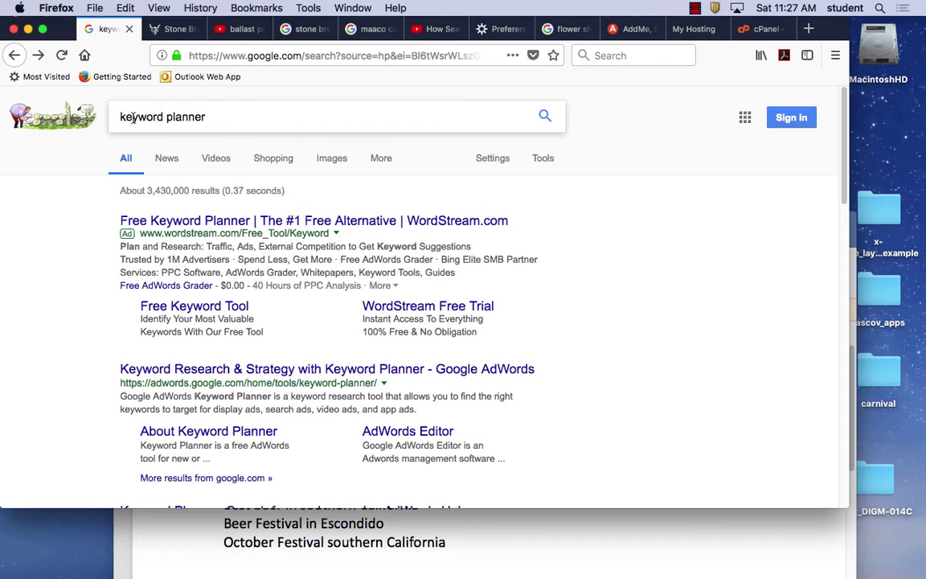
{"action": "left_click", "coordinate": [122, 118]}
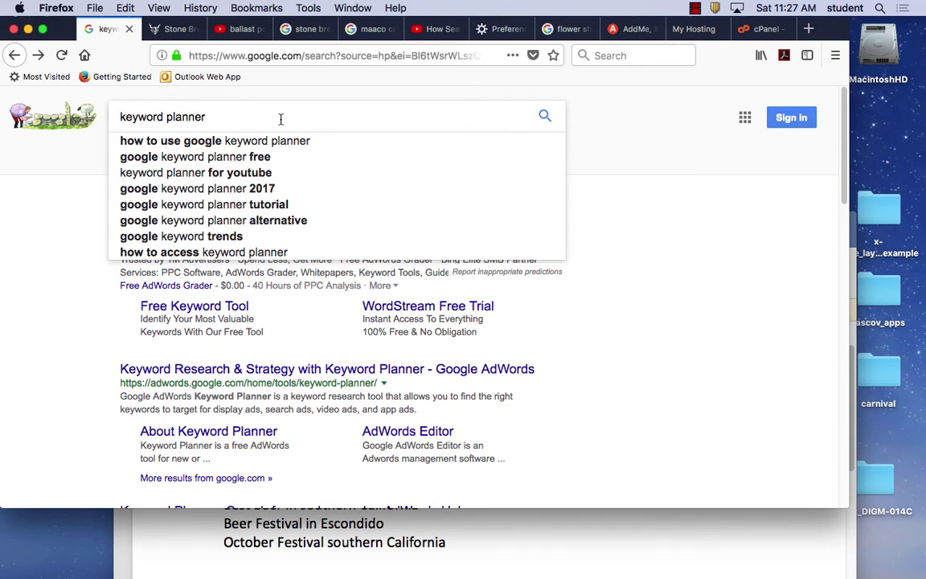
{"action": "key", "text": "Return"}
{"action": "scroll", "coordinate": [363, 397], "scroll_direction": "down", "scroll_amount": 2}
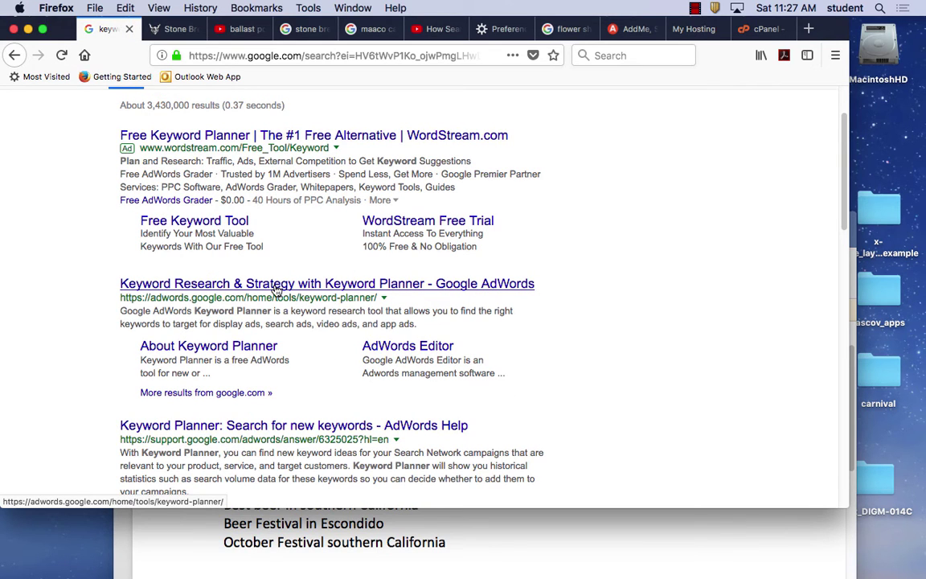
{"action": "left_click", "coordinate": [276, 285]}
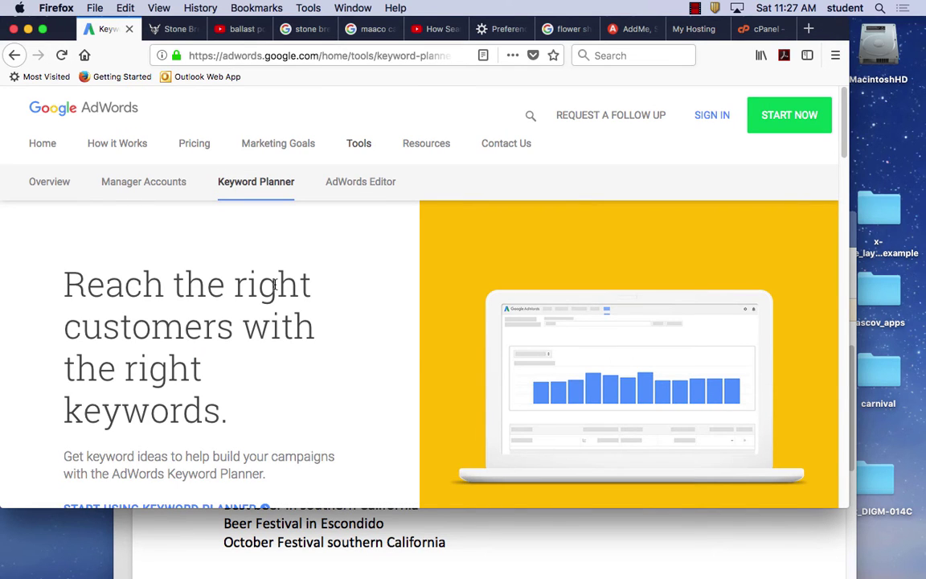
Start signing in to AdWords from the Keyword Planner page's SIGN IN link.
{"action": "scroll", "coordinate": [300, 366], "scroll_direction": "down", "scroll_amount": 7}
{"action": "scroll", "coordinate": [300, 364], "scroll_direction": "up", "scroll_amount": 6}
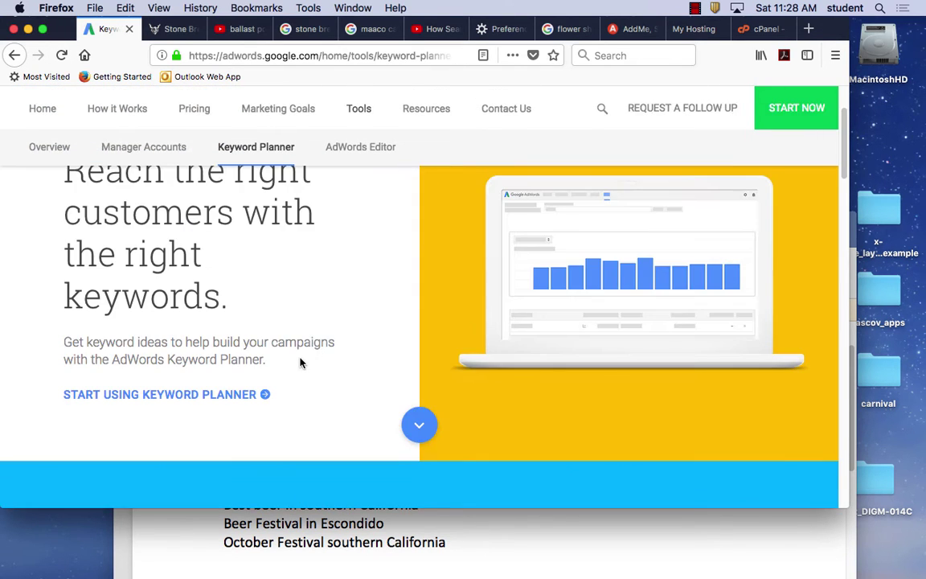
{"action": "scroll", "coordinate": [300, 363], "scroll_direction": "up", "scroll_amount": 2}
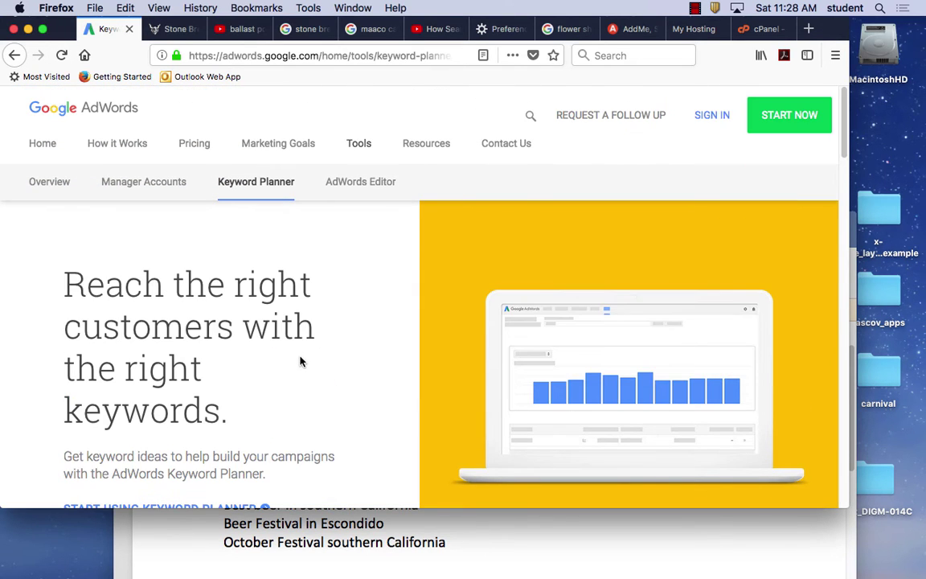
{"action": "left_click", "coordinate": [711, 117]}
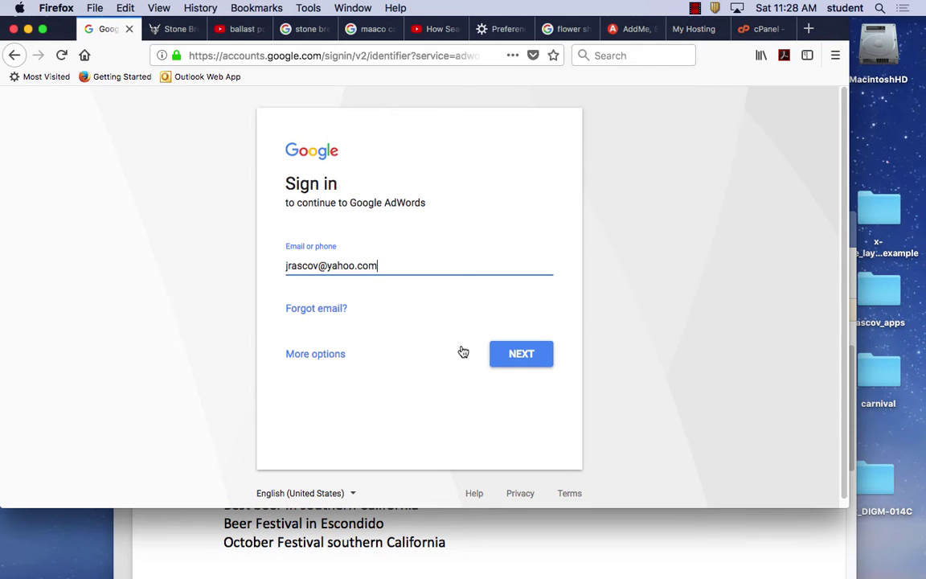
Submit the account e-mail and password to reach the AdWords All campaigns overview.
{"action": "left_click", "coordinate": [514, 354]}
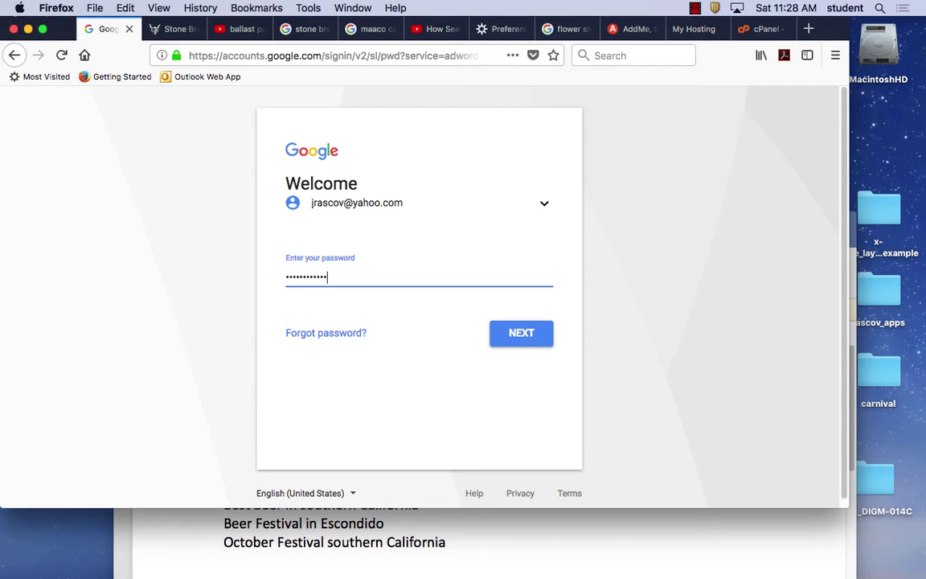
{"action": "left_click", "coordinate": [504, 342]}
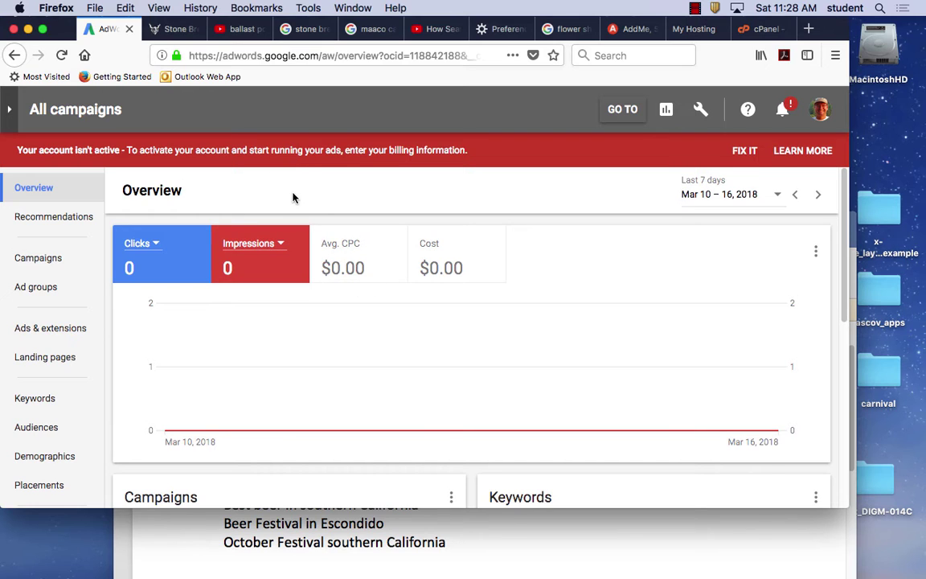
{"action": "left_click", "coordinate": [28, 403]}
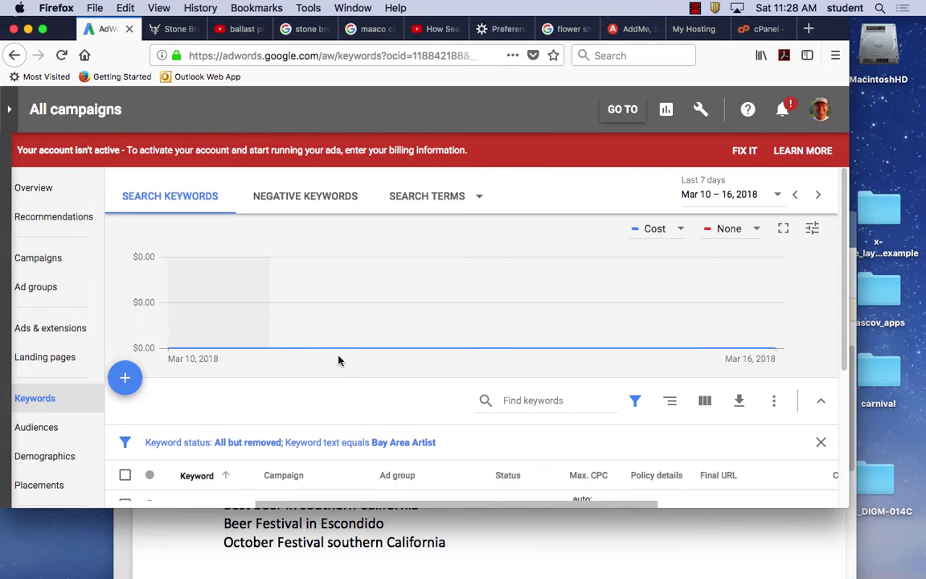
{"action": "scroll", "coordinate": [345, 380], "scroll_direction": "down", "scroll_amount": 3}
{"action": "scroll", "coordinate": [345, 380], "scroll_direction": "up", "scroll_amount": 5}
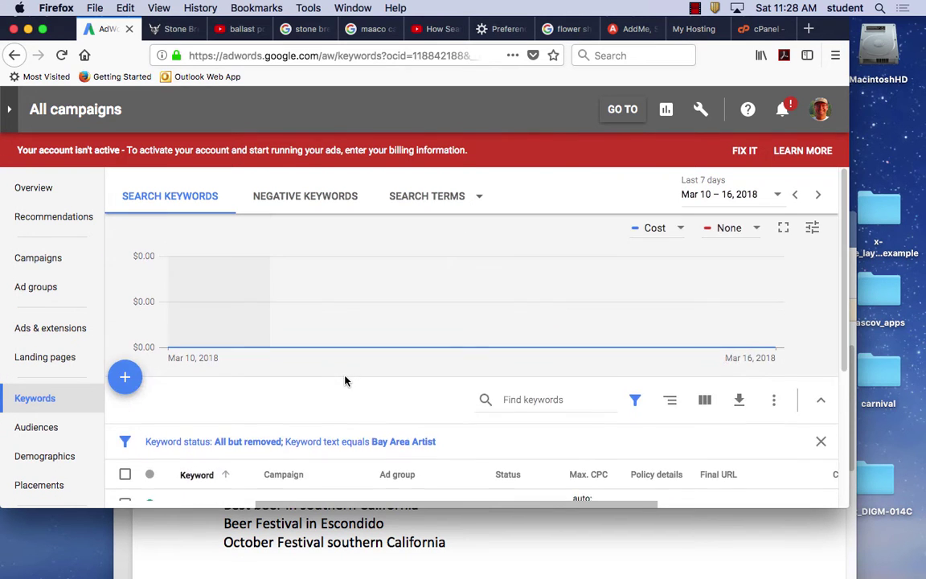
{"action": "scroll", "coordinate": [345, 380], "scroll_direction": "down", "scroll_amount": 3}
{"action": "scroll", "coordinate": [345, 380], "scroll_direction": "up", "scroll_amount": 3}
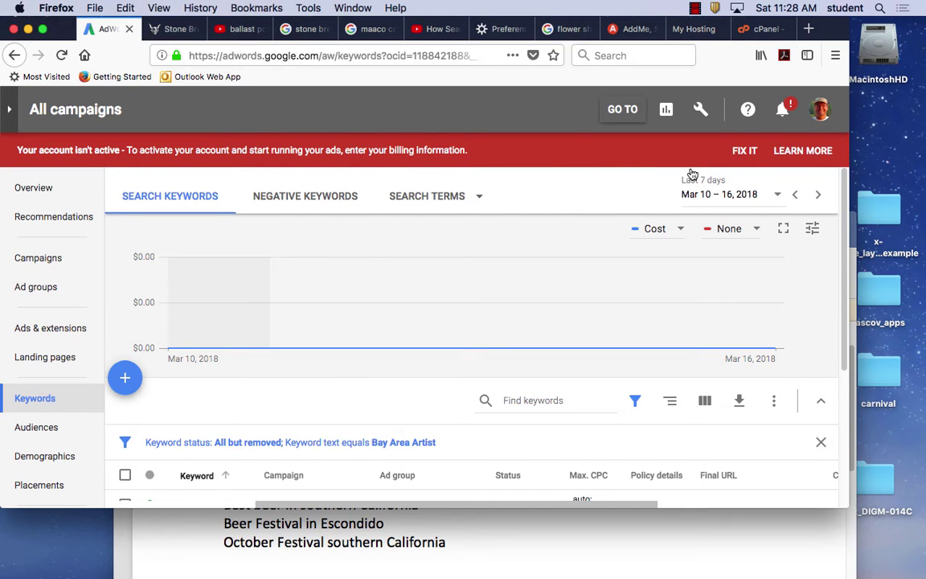
{"action": "left_click", "coordinate": [344, 53]}
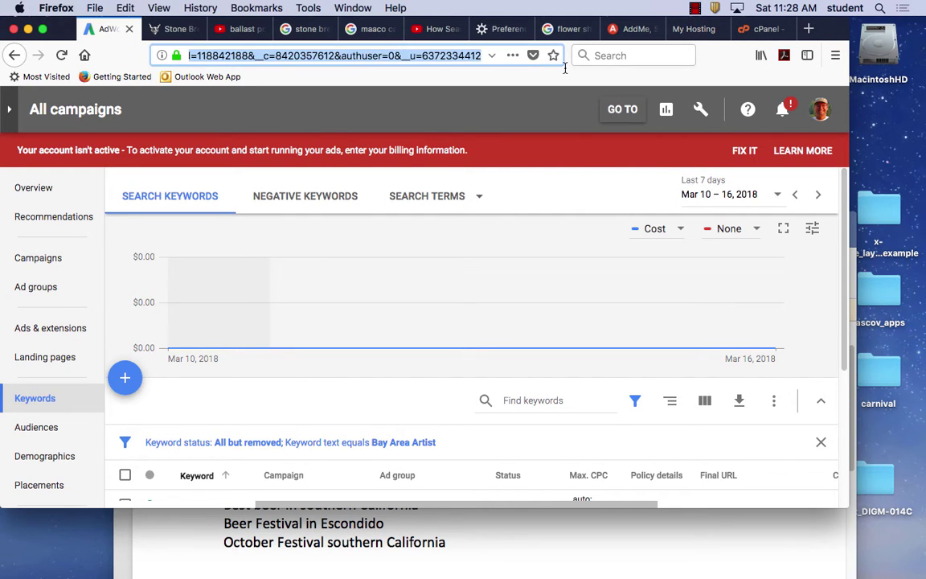
{"action": "key", "text": "Return"}
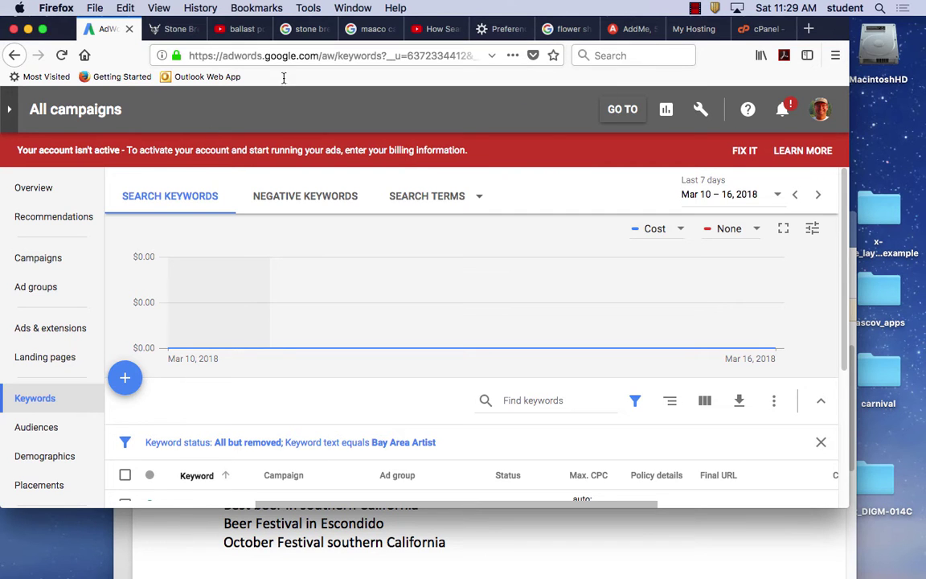
{"action": "scroll", "coordinate": [271, 355], "scroll_direction": "down", "scroll_amount": 4}
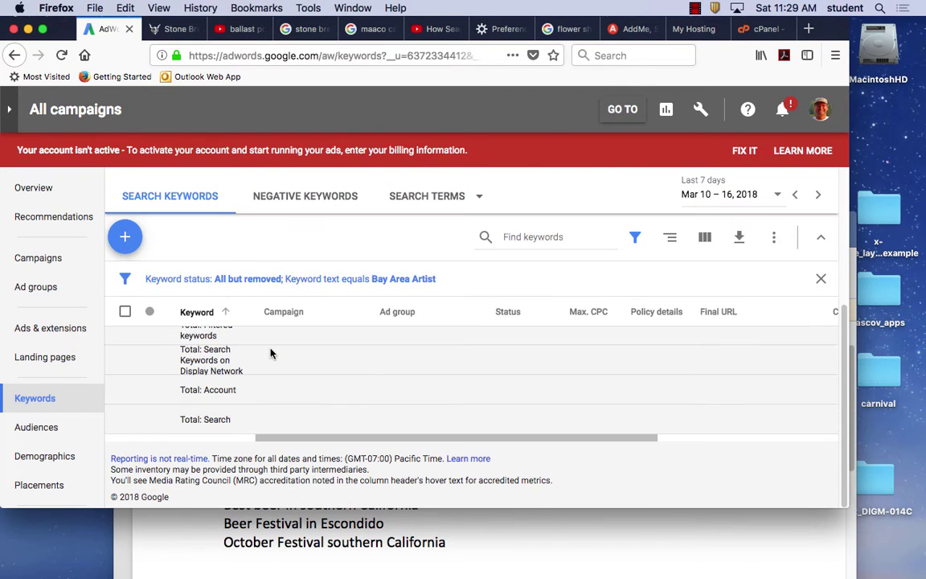
{"action": "scroll", "coordinate": [271, 354], "scroll_direction": "up", "scroll_amount": 4}
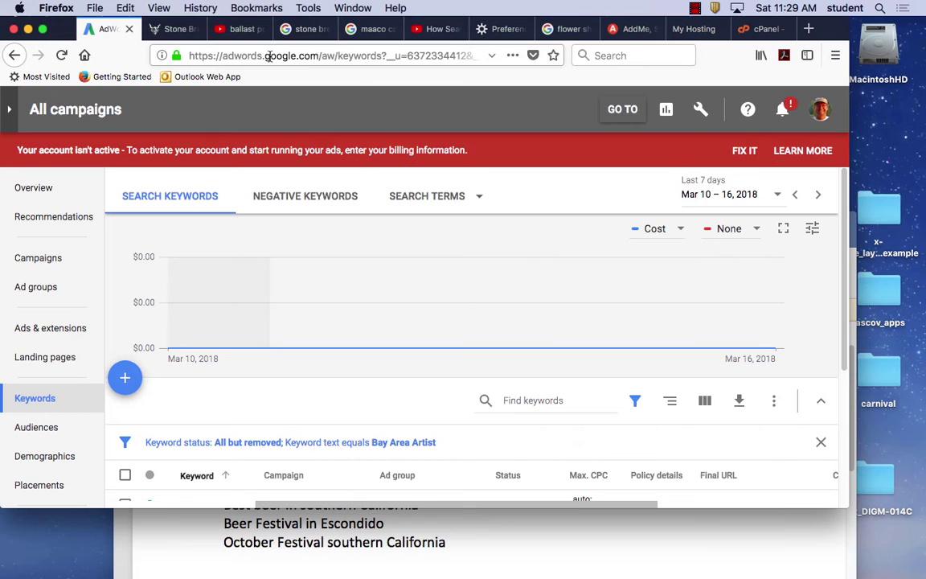
{"action": "left_click", "coordinate": [268, 55]}
{"action": "key", "text": "shift+End"}
{"action": "key", "text": "BackSpace"}
{"action": "key", "text": "Return"}
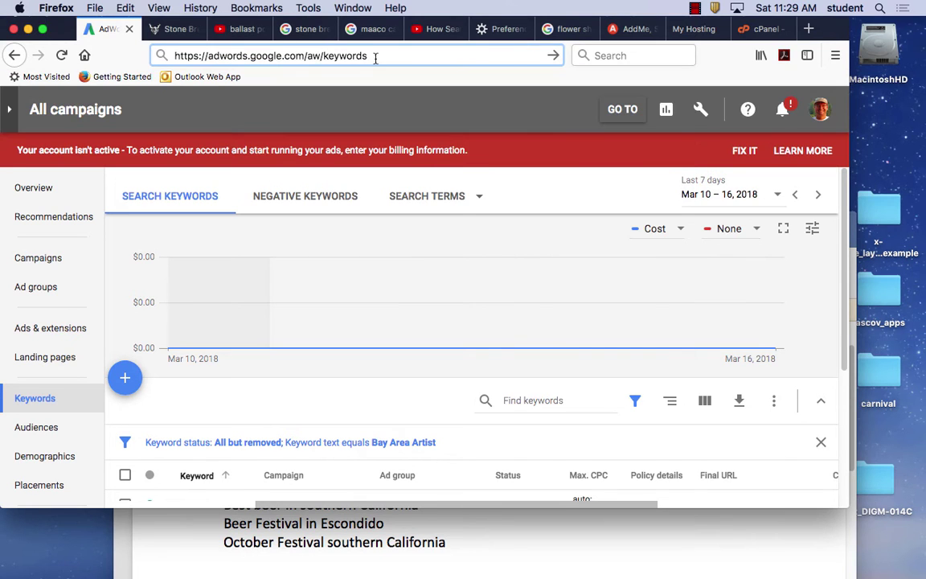
{"action": "key", "text": "Return"}
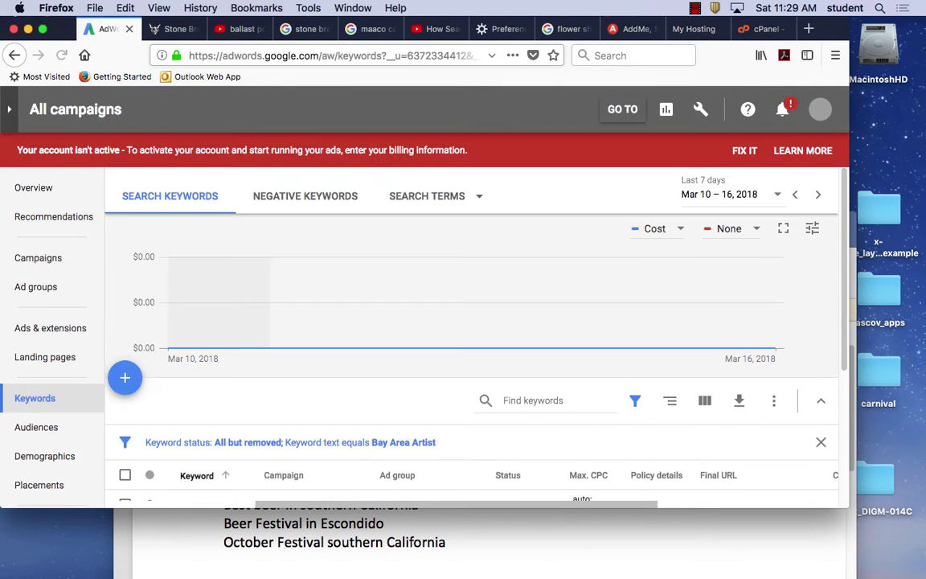
{"action": "scroll", "coordinate": [458, 261], "scroll_direction": "down", "scroll_amount": 3}
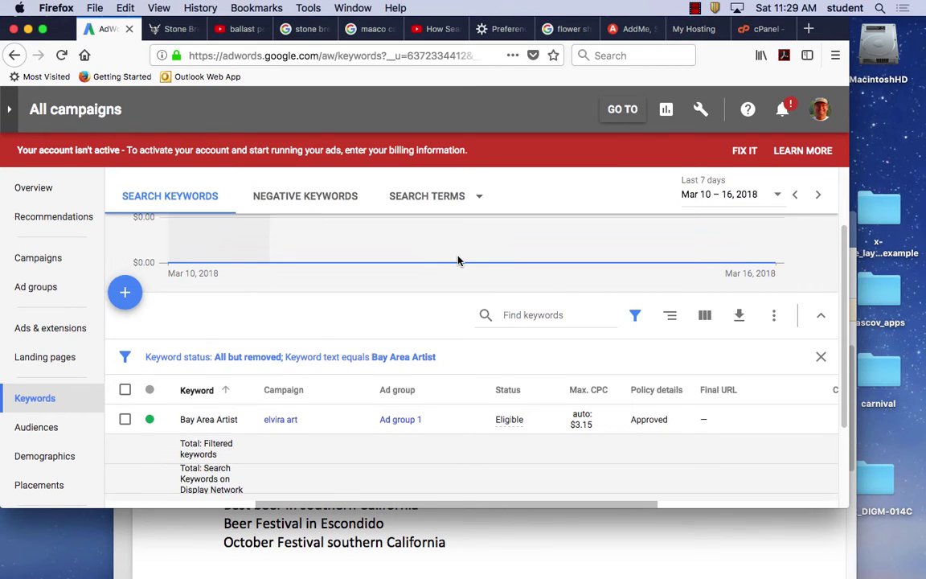
{"action": "scroll", "coordinate": [469, 306], "scroll_direction": "up", "scroll_amount": 3}
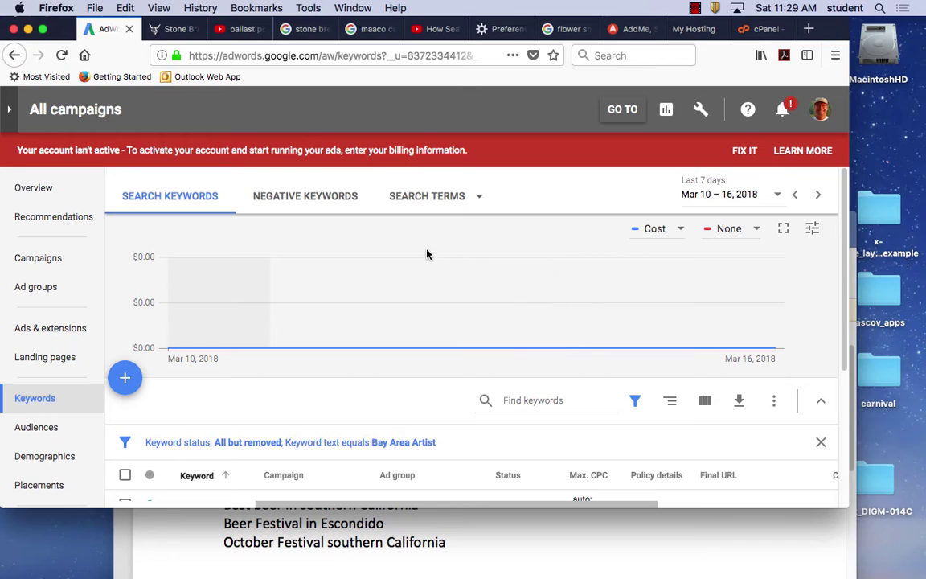
{"action": "left_click", "coordinate": [41, 401]}
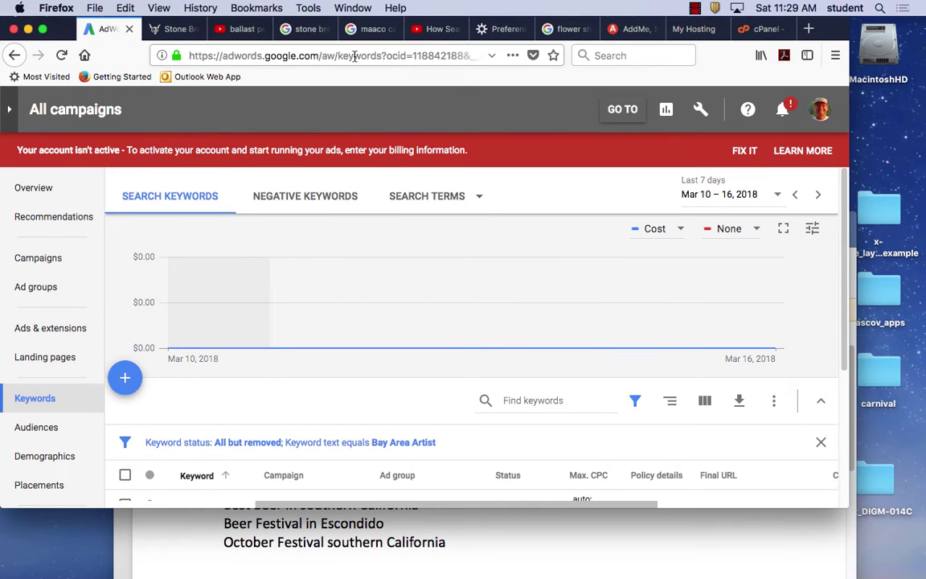
Go to google.com and search for 'google keyword planner'.
{"action": "left_click", "coordinate": [291, 54]}
{"action": "type", "text": "g"}
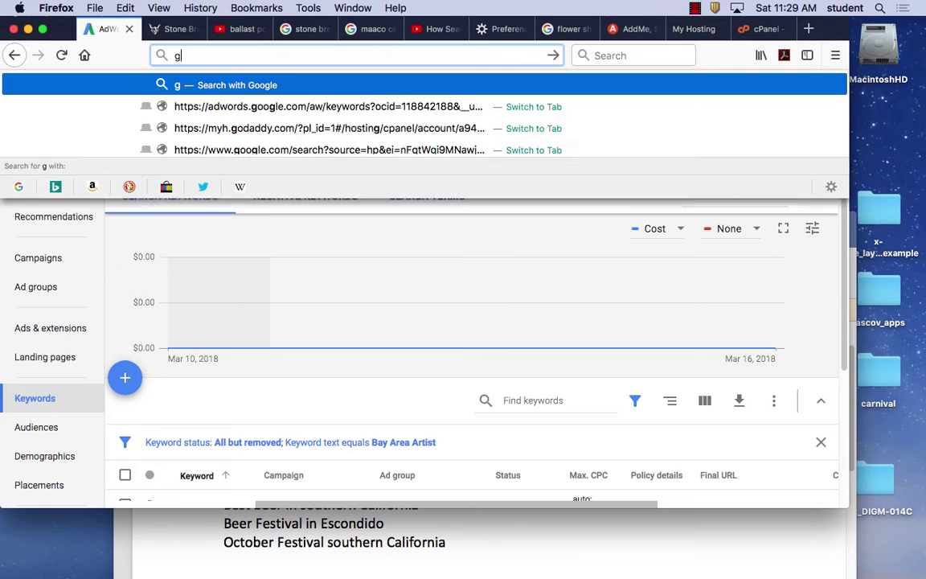
{"action": "type", "text": "oogle.com"}
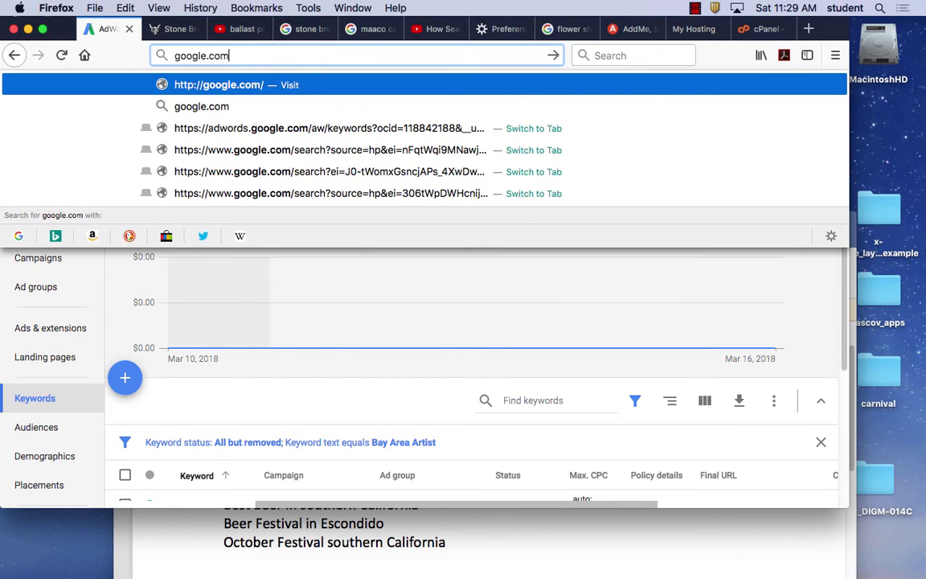
{"action": "key", "text": "Return"}
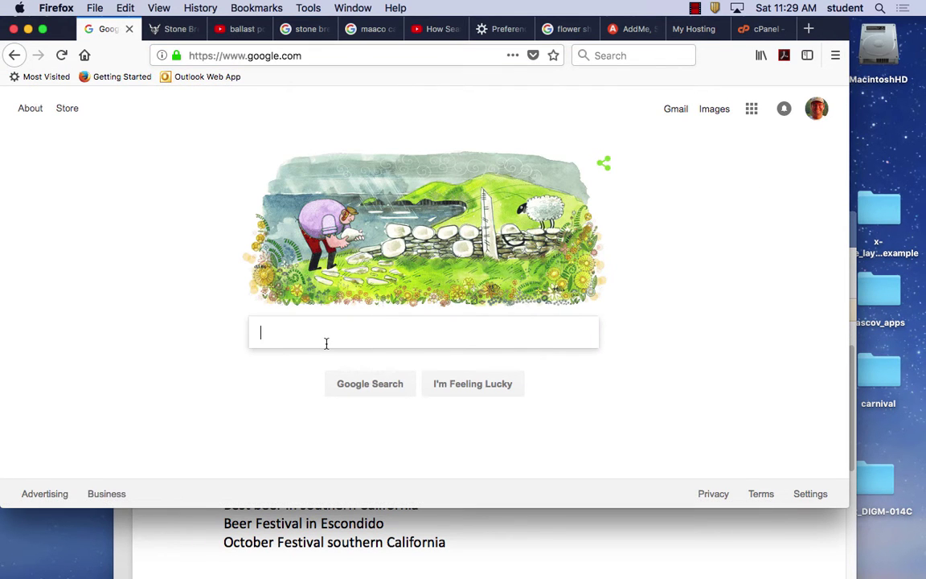
{"action": "type", "text": "google"}
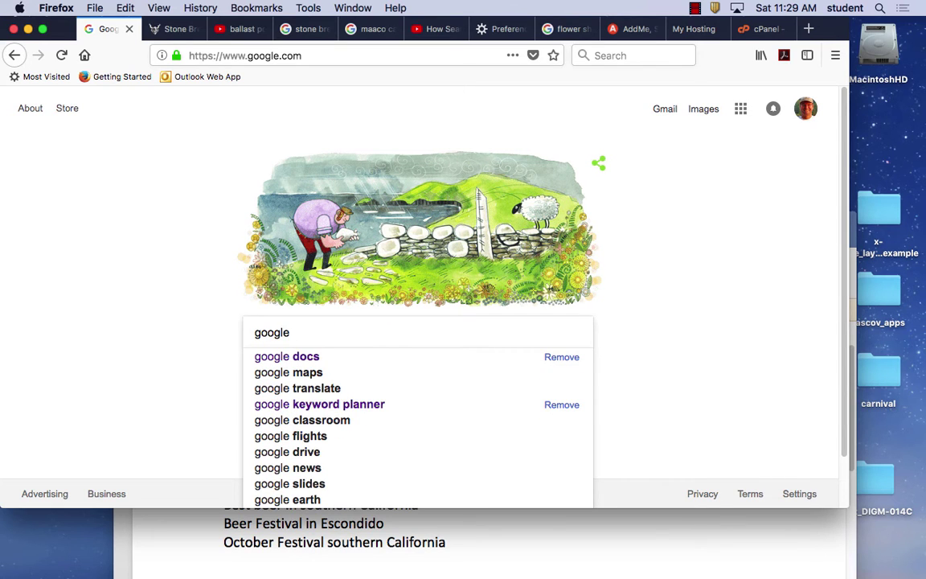
{"action": "type", "text": " keyword"}
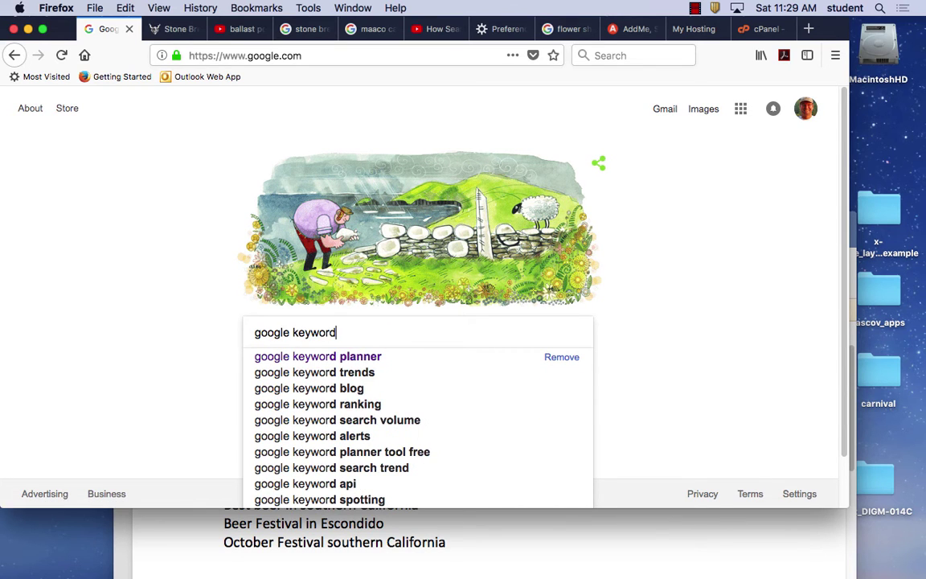
{"action": "type", "text": " planner"}
{"action": "key", "text": "Return"}
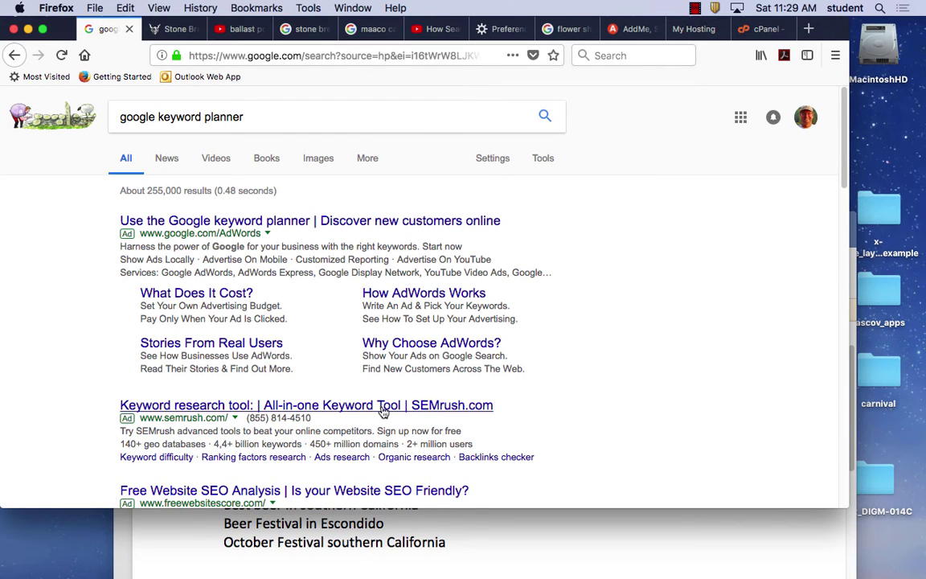
Browse the results and open the Keyword Planner product page result.
{"action": "scroll", "coordinate": [383, 411], "scroll_direction": "down", "scroll_amount": 5}
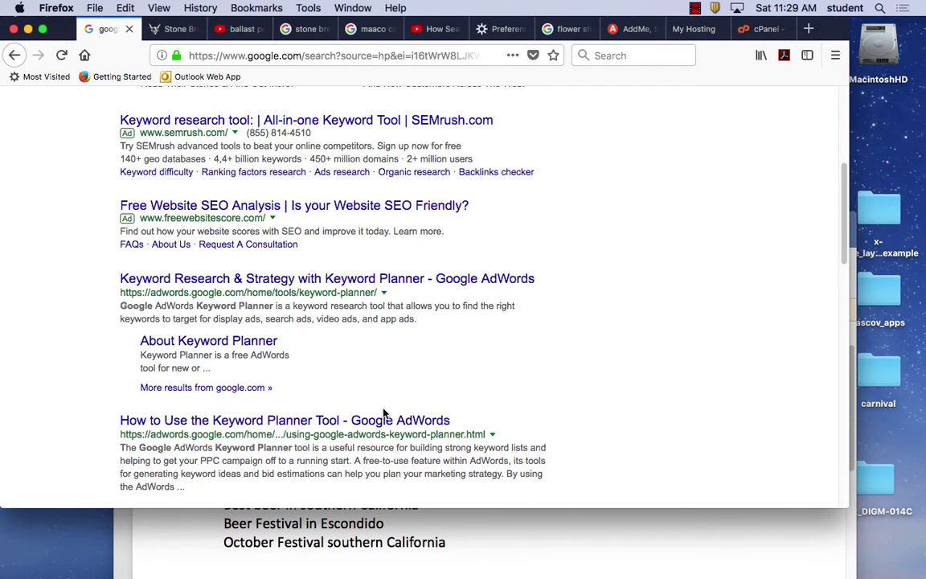
{"action": "scroll", "coordinate": [383, 416], "scroll_direction": "down", "scroll_amount": 2}
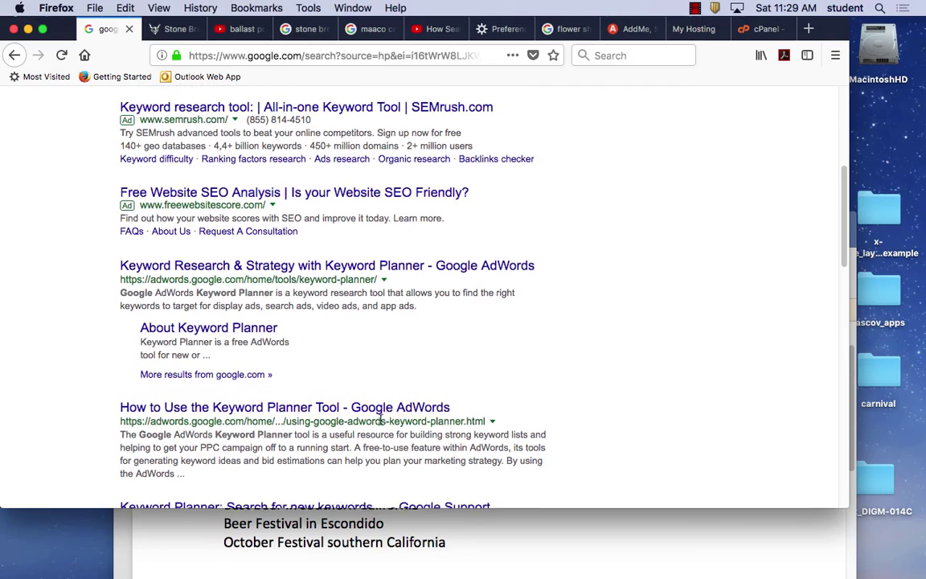
{"action": "scroll", "coordinate": [381, 423], "scroll_direction": "down", "scroll_amount": 2}
{"action": "scroll", "coordinate": [381, 424], "scroll_direction": "down", "scroll_amount": 4}
{"action": "scroll", "coordinate": [381, 424], "scroll_direction": "up", "scroll_amount": 3}
{"action": "scroll", "coordinate": [382, 424], "scroll_direction": "down", "scroll_amount": 8}
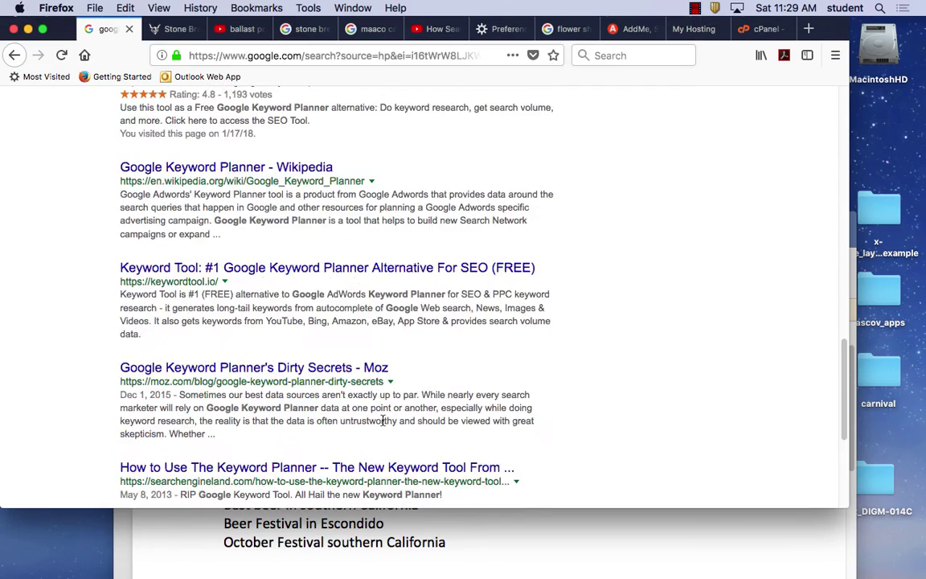
{"action": "scroll", "coordinate": [384, 426], "scroll_direction": "down", "scroll_amount": 2}
{"action": "scroll", "coordinate": [384, 425], "scroll_direction": "up", "scroll_amount": 10}
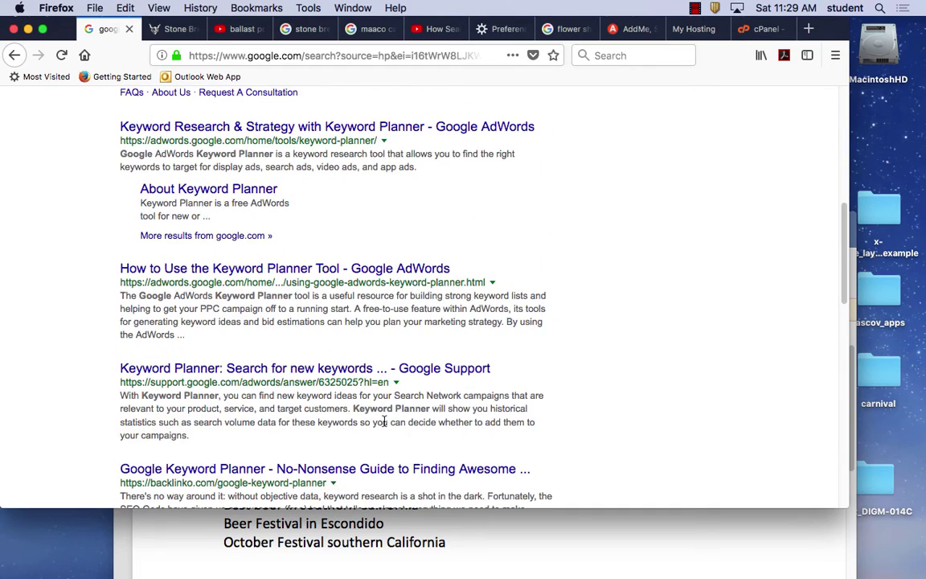
{"action": "scroll", "coordinate": [384, 421], "scroll_direction": "up", "scroll_amount": 1}
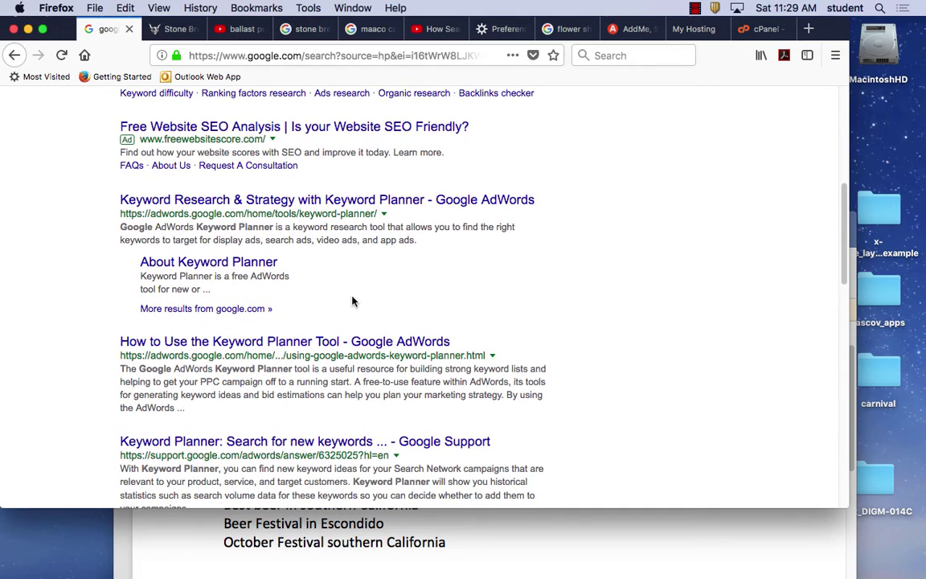
{"action": "left_click", "coordinate": [315, 203]}
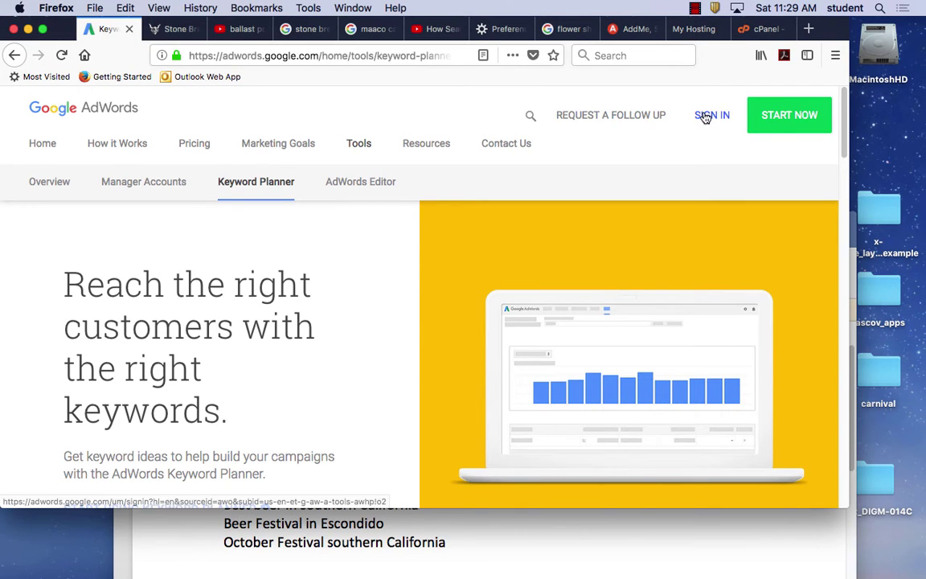
Launch the Keyword Planner tool in a new tab via START USING KEYWORD PLANNER.
{"action": "scroll", "coordinate": [348, 318], "scroll_direction": "down", "scroll_amount": 5}
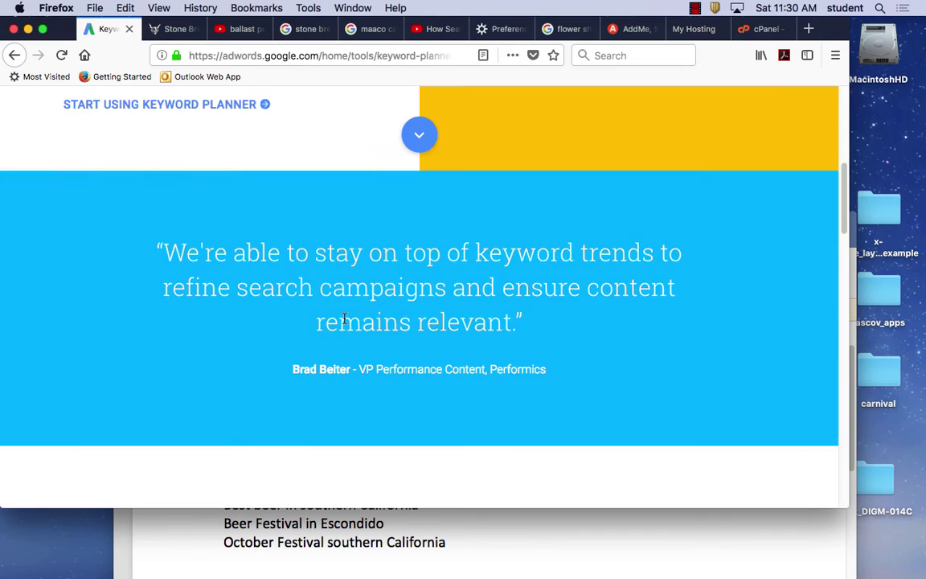
{"action": "scroll", "coordinate": [348, 318], "scroll_direction": "up", "scroll_amount": 3}
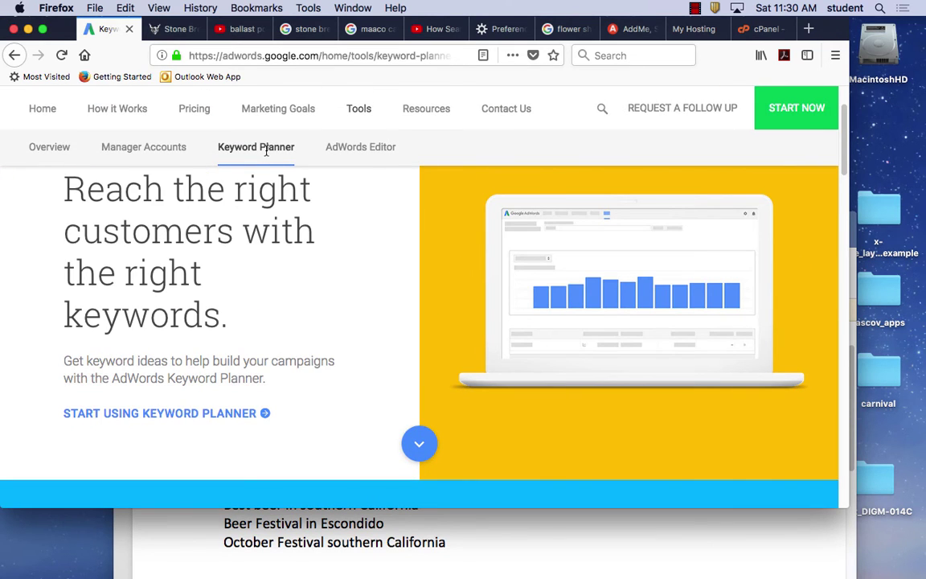
{"action": "scroll", "coordinate": [283, 206], "scroll_direction": "down", "scroll_amount": 5}
{"action": "scroll", "coordinate": [284, 206], "scroll_direction": "up", "scroll_amount": 5}
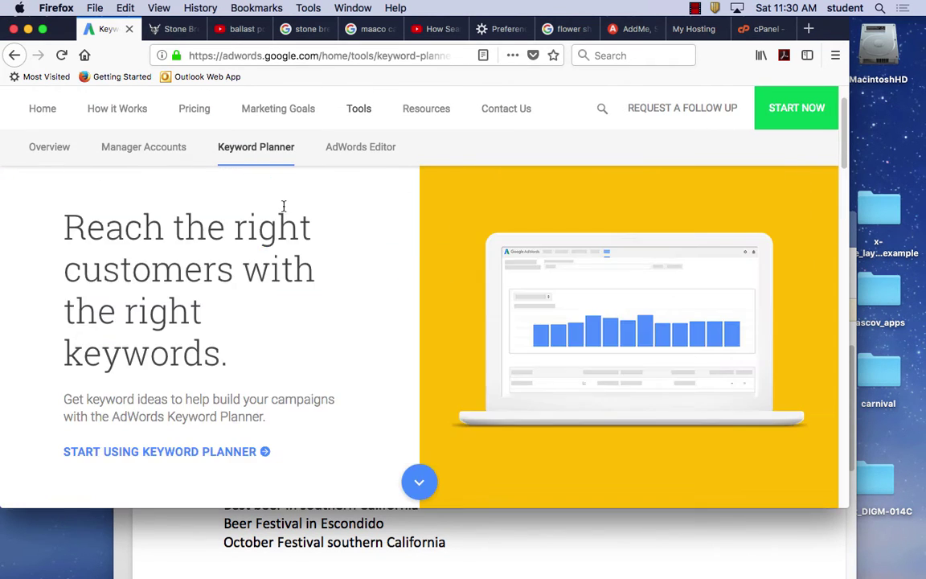
{"action": "left_click", "coordinate": [237, 451]}
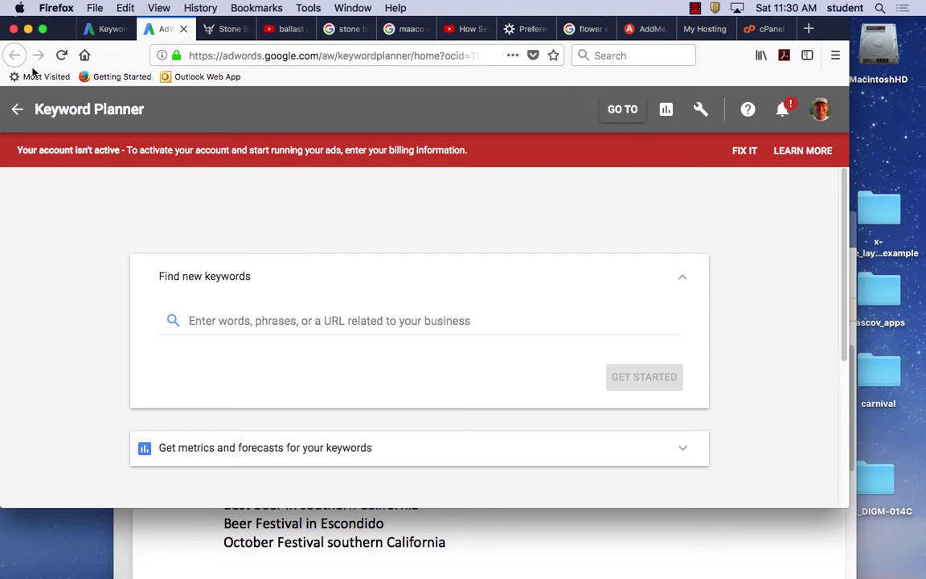
Return to the Keyword Planner tool's keyword entry field.
{"action": "left_click", "coordinate": [110, 32]}
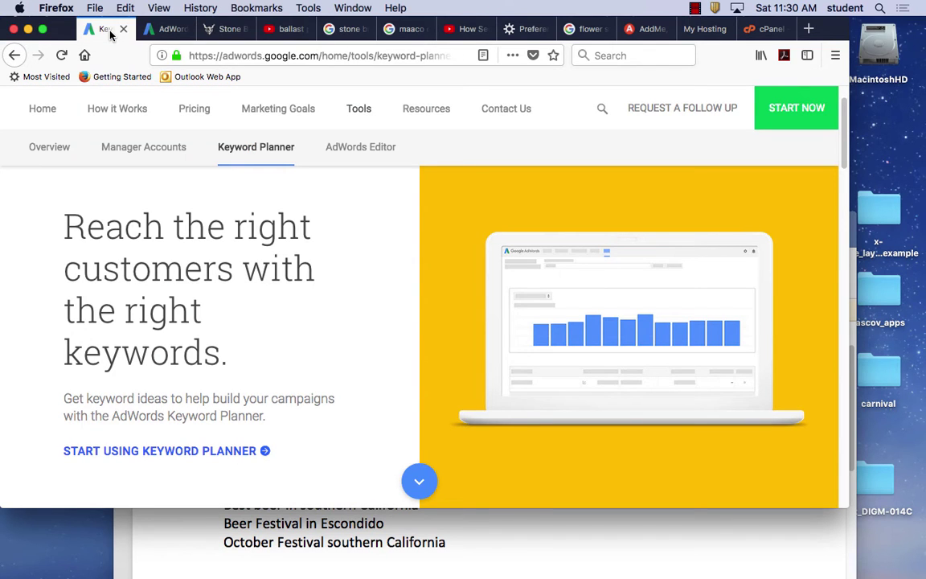
{"action": "left_click", "coordinate": [169, 31]}
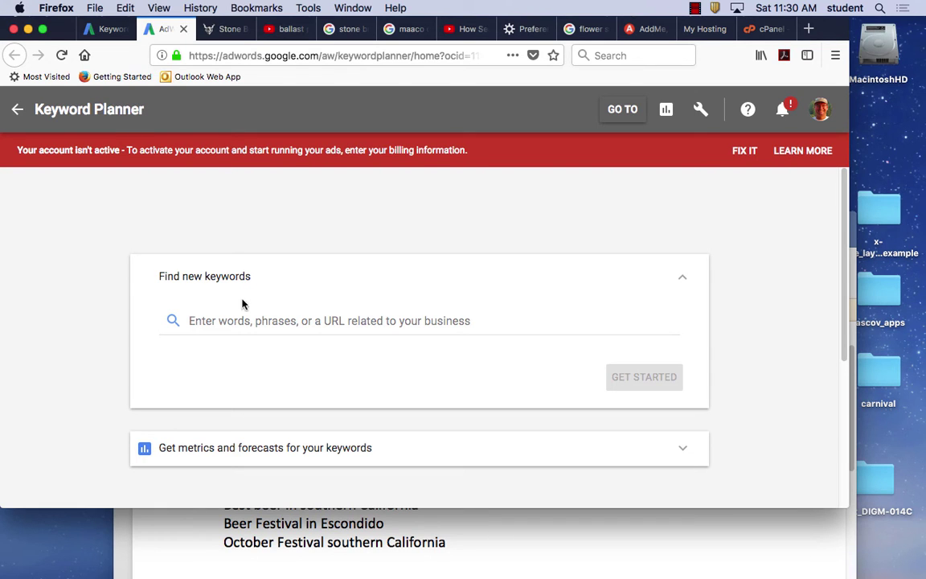
{"action": "left_click", "coordinate": [247, 322]}
Copy the eight keyword phrases from the Word document.
{"action": "mouse_move", "coordinate": [483, 571]}
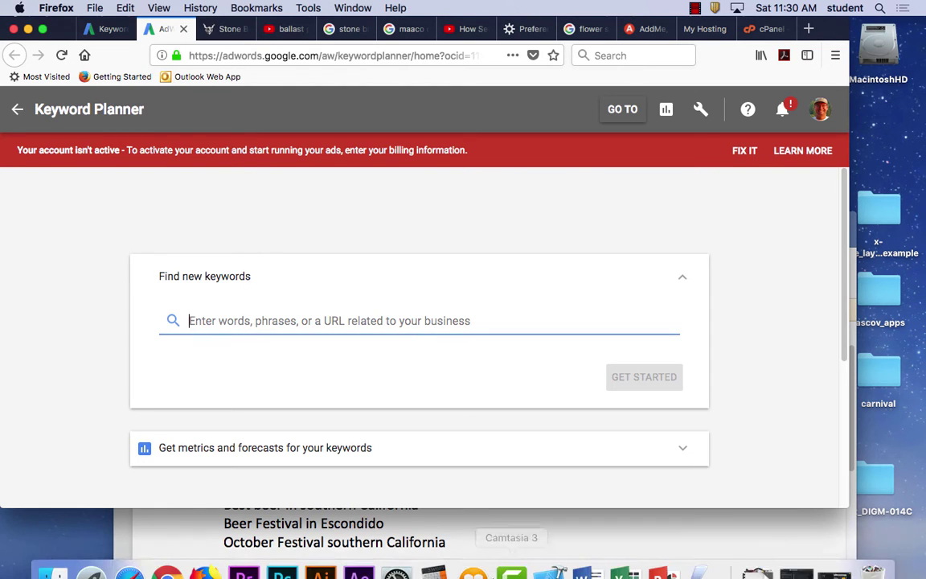
{"action": "left_click", "coordinate": [598, 563]}
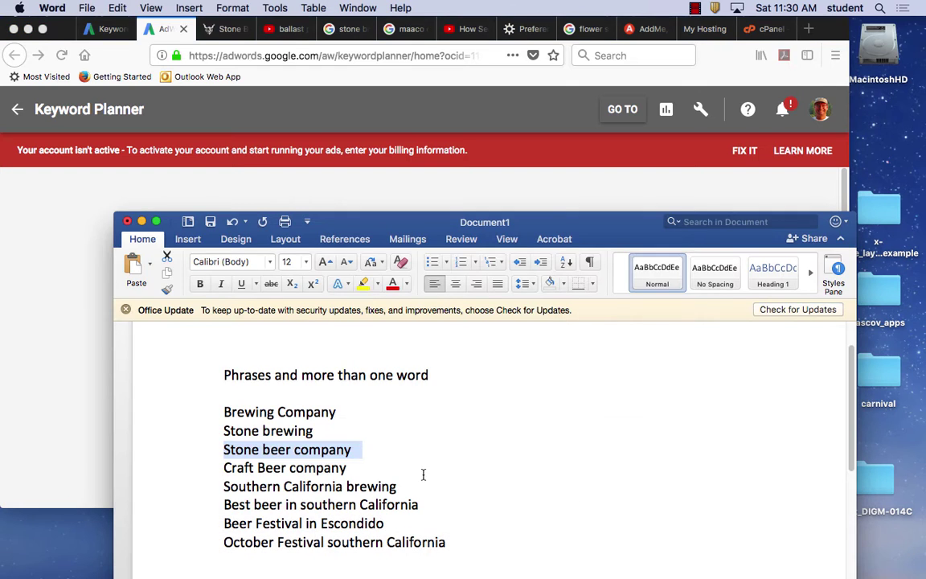
{"action": "left_click_drag", "start_coordinate": [459, 543], "coordinate": [226, 411]}
{"action": "key", "text": "super+c"}
Paste the phrases and request ideas for Brewing Company, Stone brewing and Stone beer company.
{"action": "left_click", "coordinate": [22, 253]}
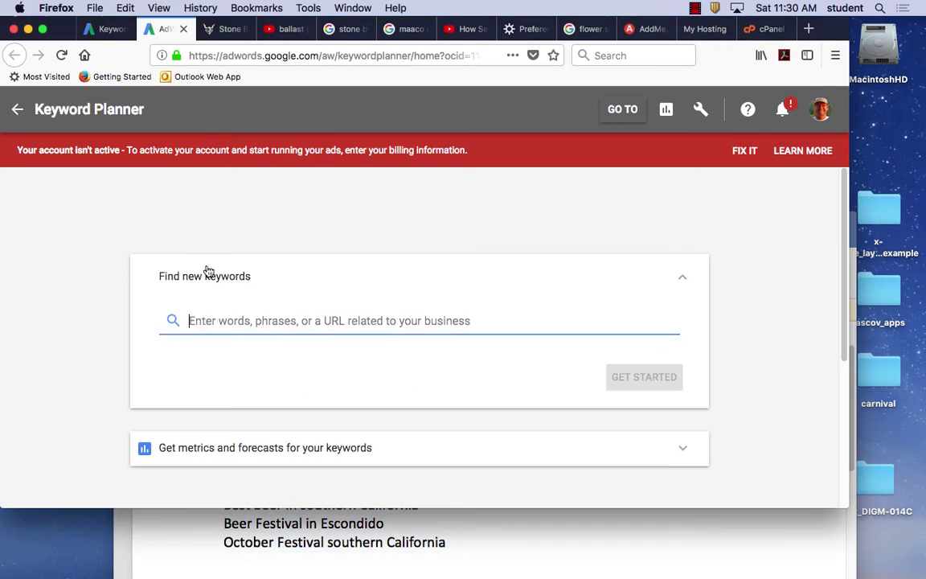
{"action": "key", "text": "super+v"}
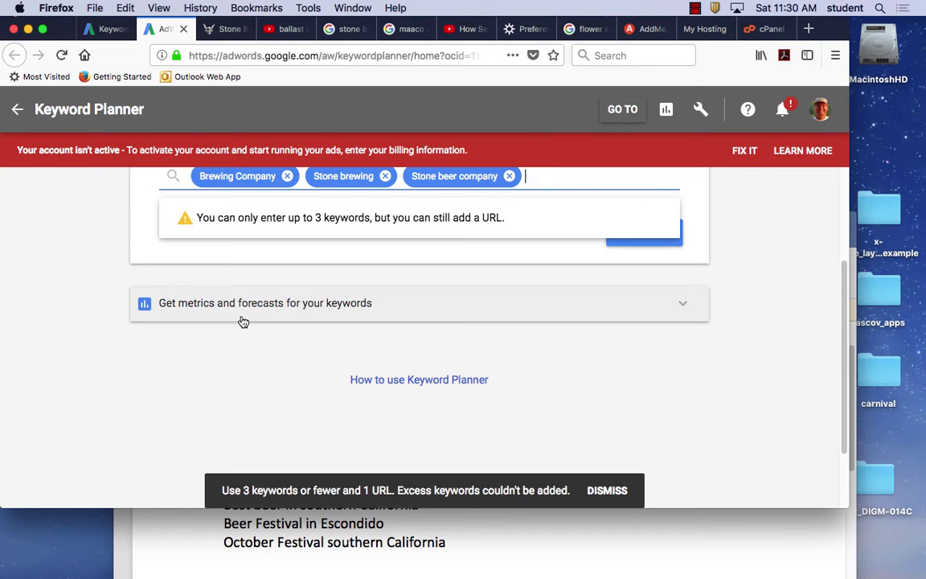
{"action": "scroll", "coordinate": [498, 265], "scroll_direction": "up", "scroll_amount": 3}
{"action": "scroll", "coordinate": [473, 252], "scroll_direction": "up", "scroll_amount": 2}
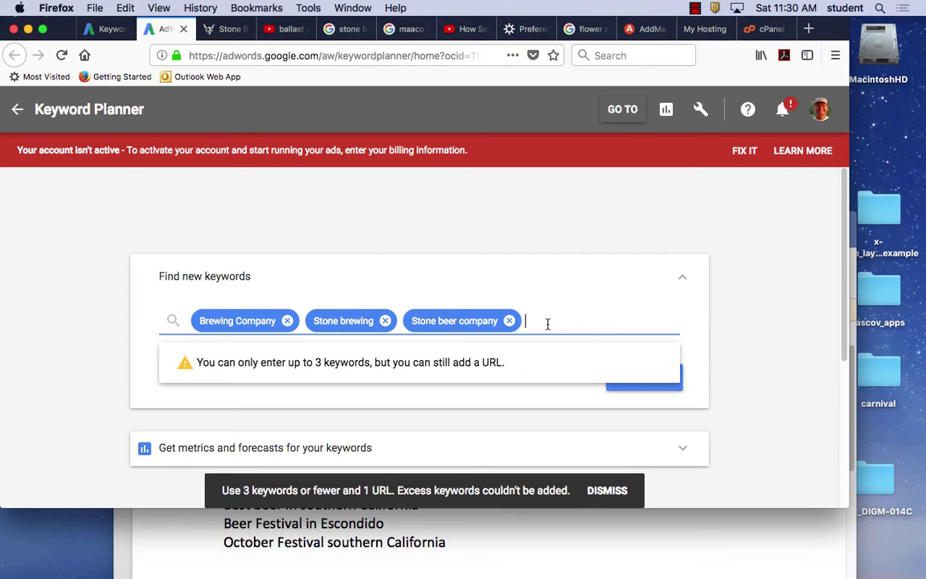
{"action": "key", "text": "Return"}
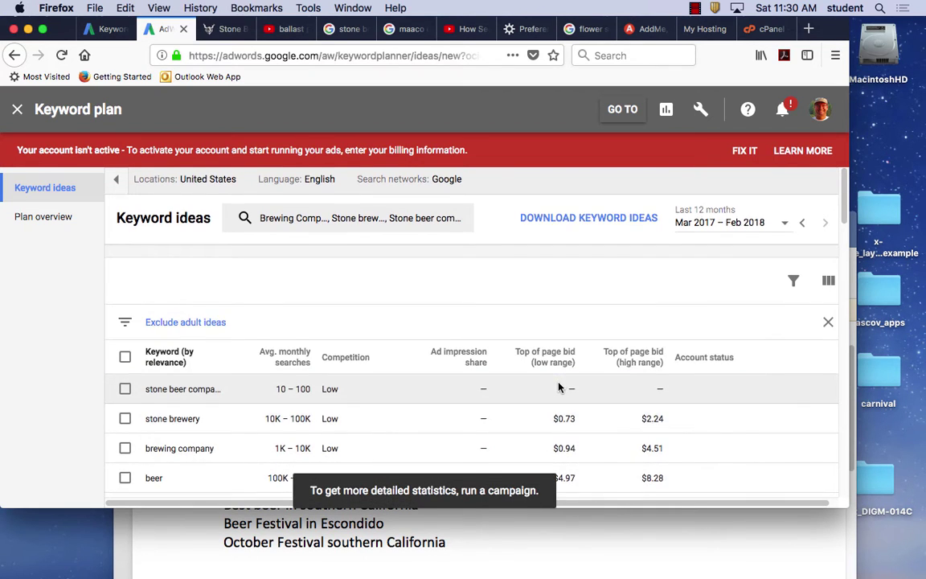
{"action": "scroll", "coordinate": [558, 387], "scroll_direction": "down", "scroll_amount": 1}
{"action": "scroll", "coordinate": [558, 387], "scroll_direction": "down", "scroll_amount": 10}
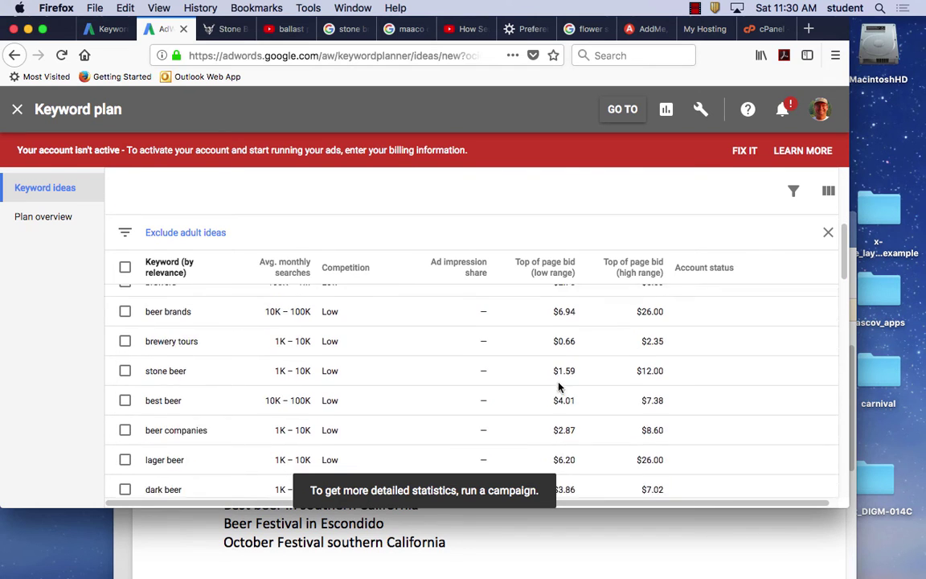
{"action": "scroll", "coordinate": [555, 380], "scroll_direction": "down", "scroll_amount": 3}
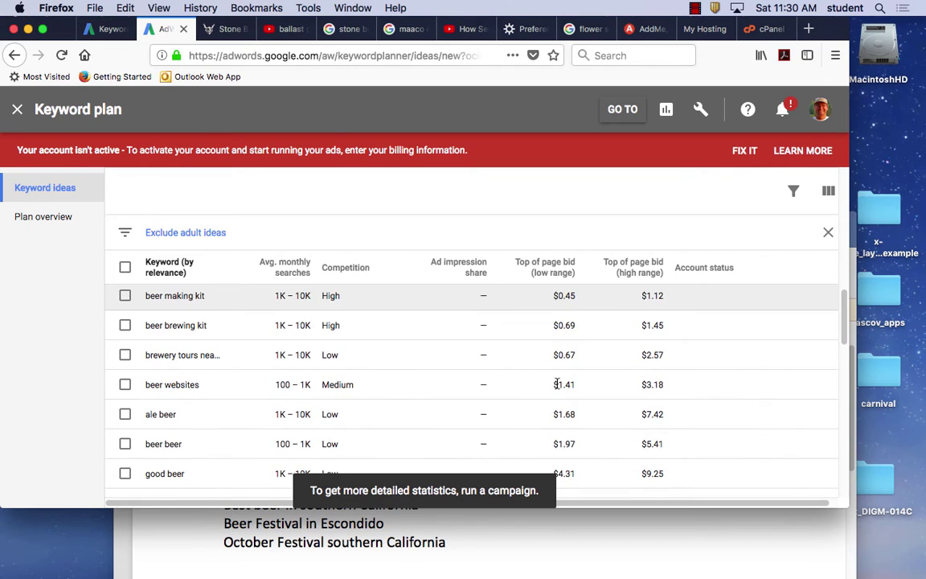
{"action": "scroll", "coordinate": [342, 414], "scroll_direction": "up", "scroll_amount": 3}
{"action": "scroll", "coordinate": [341, 414], "scroll_direction": "up", "scroll_amount": 3}
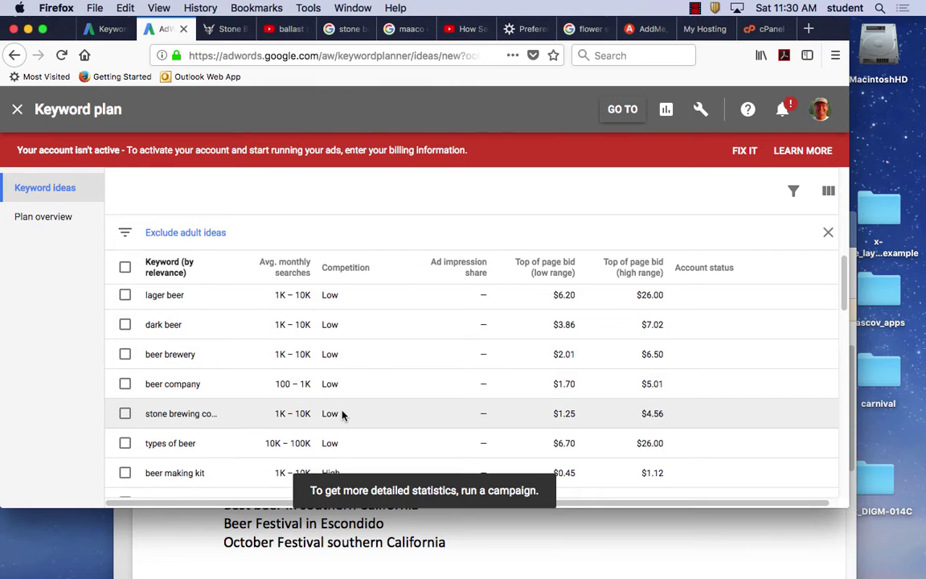
{"action": "scroll", "coordinate": [343, 414], "scroll_direction": "down", "scroll_amount": 1}
{"action": "scroll", "coordinate": [344, 414], "scroll_direction": "down", "scroll_amount": 3}
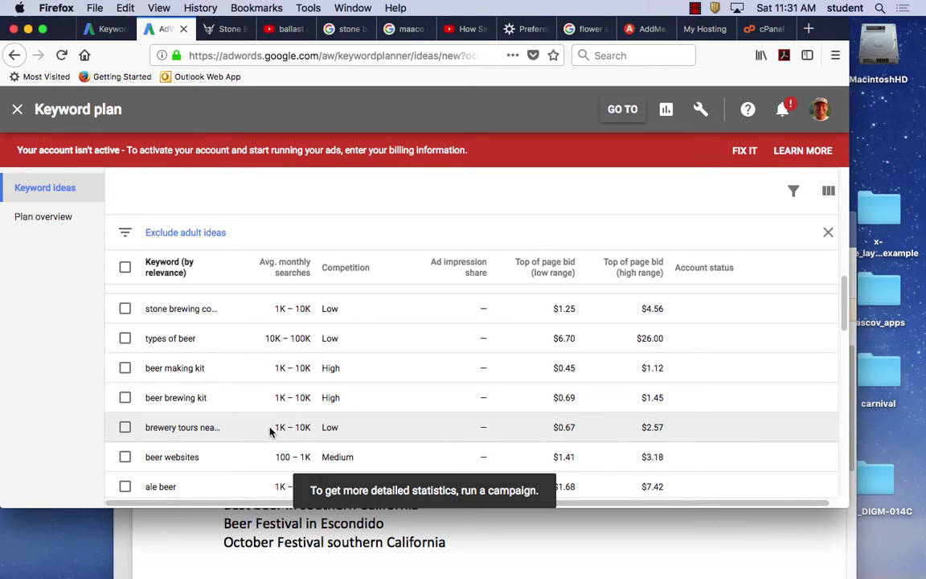
{"action": "scroll", "coordinate": [293, 427], "scroll_direction": "down", "scroll_amount": 6}
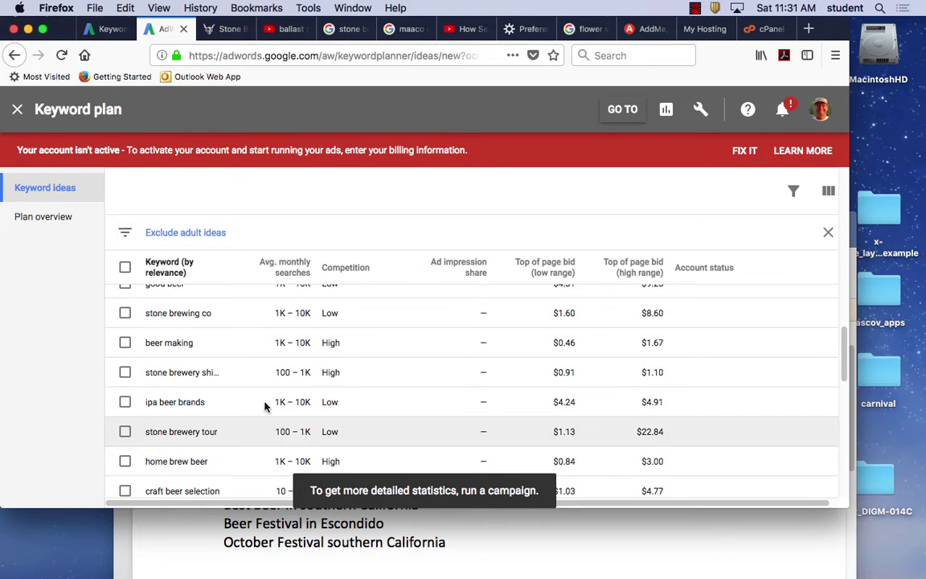
{"action": "scroll", "coordinate": [368, 405], "scroll_direction": "down", "scroll_amount": 5}
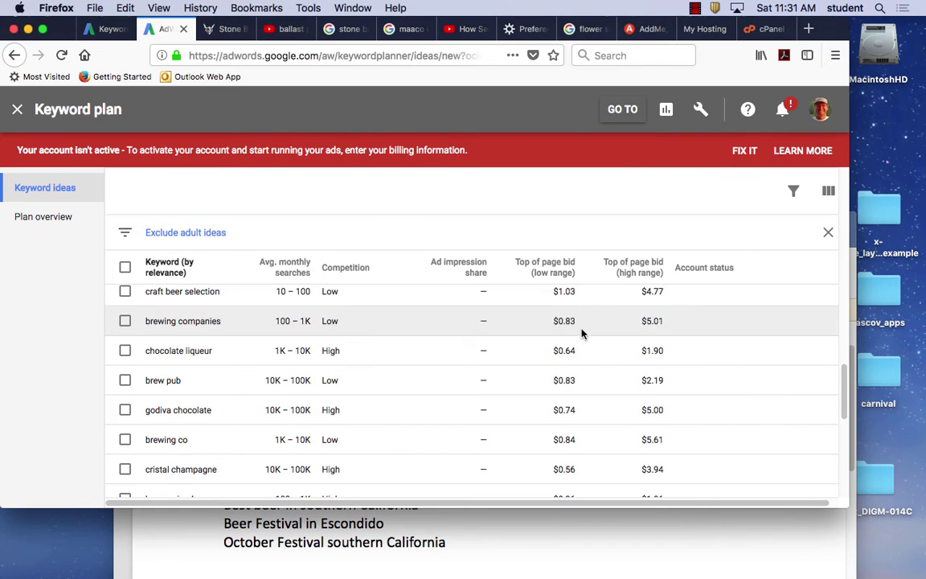
{"action": "scroll", "coordinate": [401, 352], "scroll_direction": "up", "scroll_amount": 8}
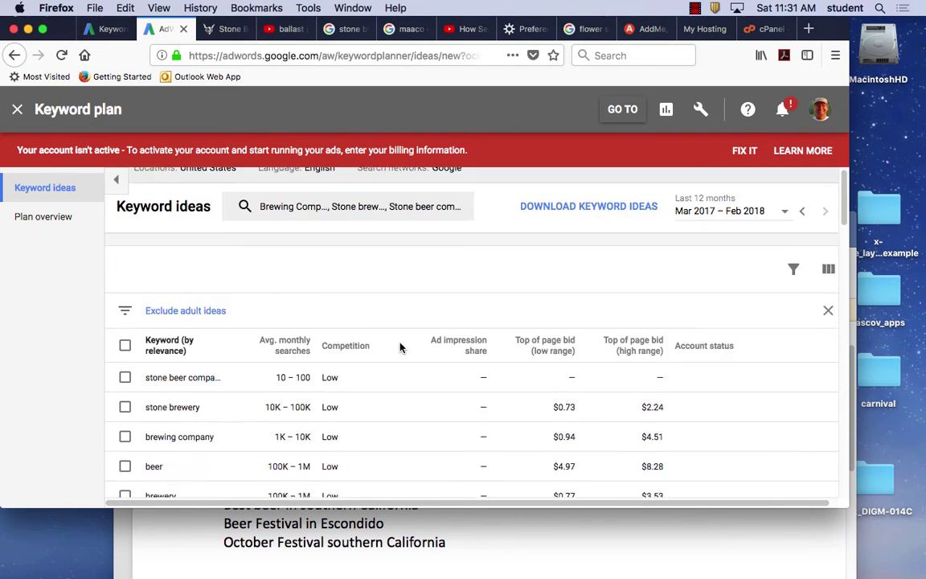
{"action": "scroll", "coordinate": [397, 347], "scroll_direction": "down", "scroll_amount": 5}
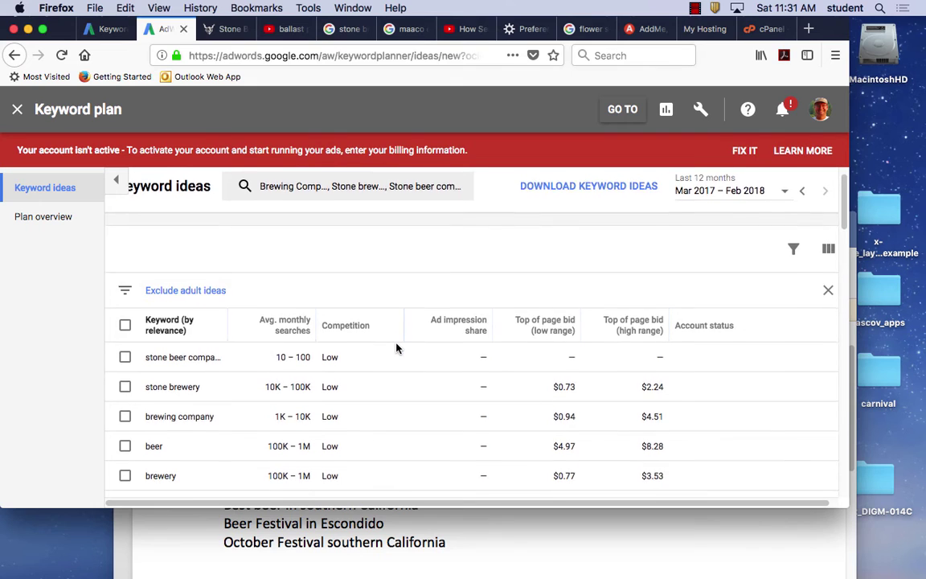
{"action": "scroll", "coordinate": [397, 347], "scroll_direction": "up", "scroll_amount": 5}
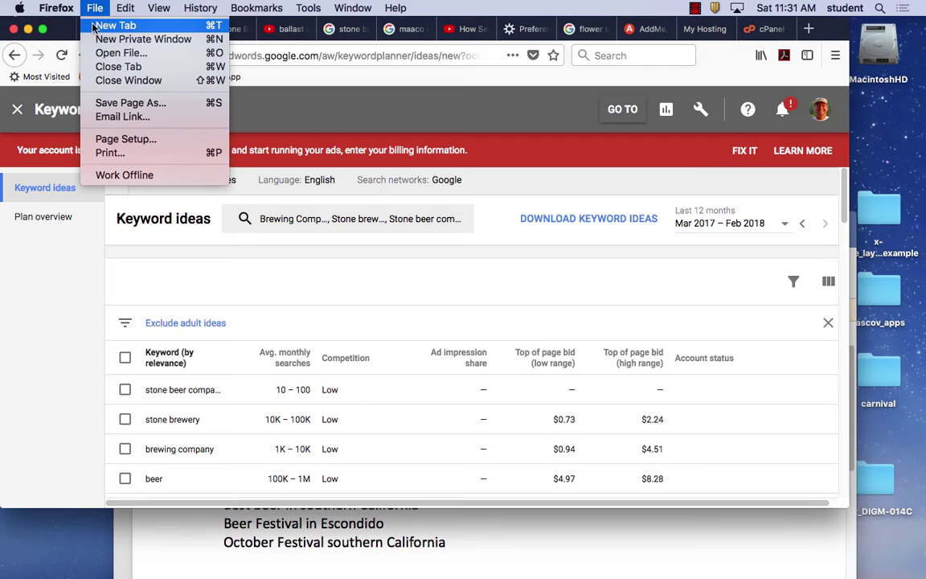
Load google.com in a new browser tab.
{"action": "left_click", "coordinate": [85, 26]}
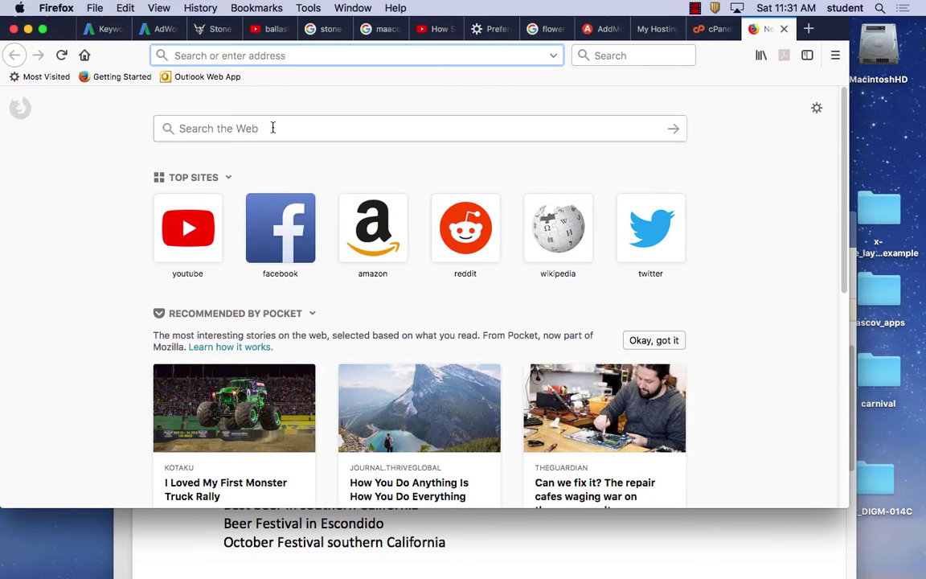
{"action": "type", "text": "google.com"}
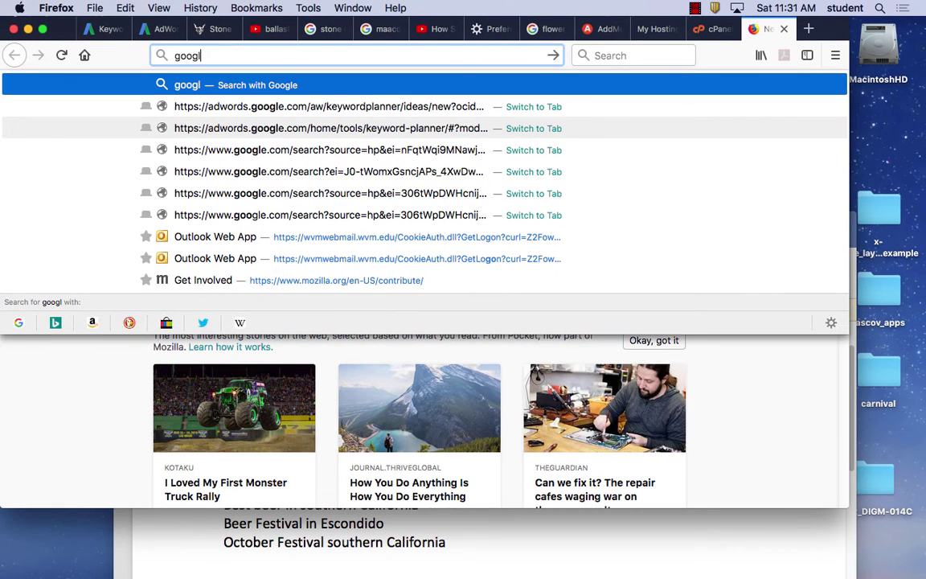
{"action": "key", "text": "Return"}
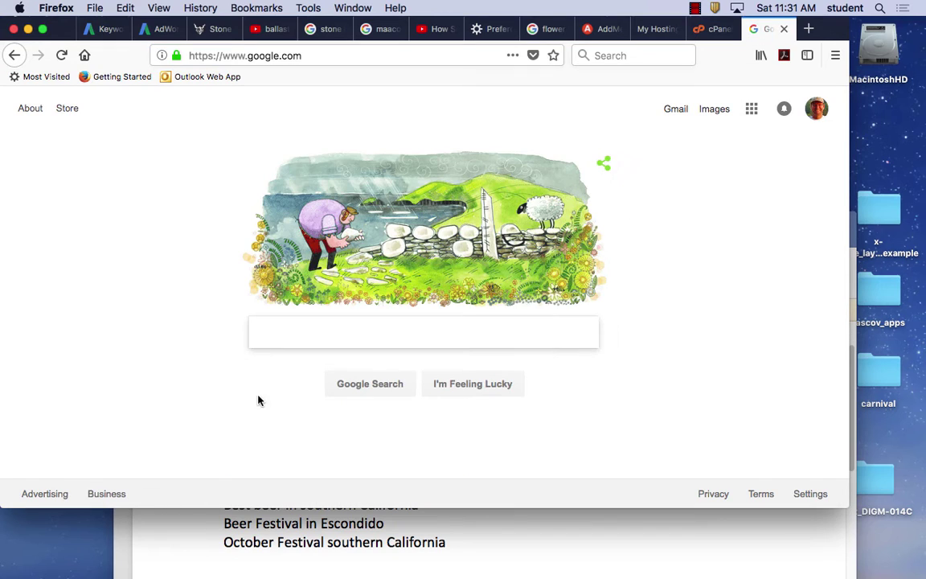
Search 'google keyword planner' and open the Keyword Research & Strategy with Keyword Planner result.
{"action": "left_click", "coordinate": [276, 330]}
{"action": "type", "text": "goo"}
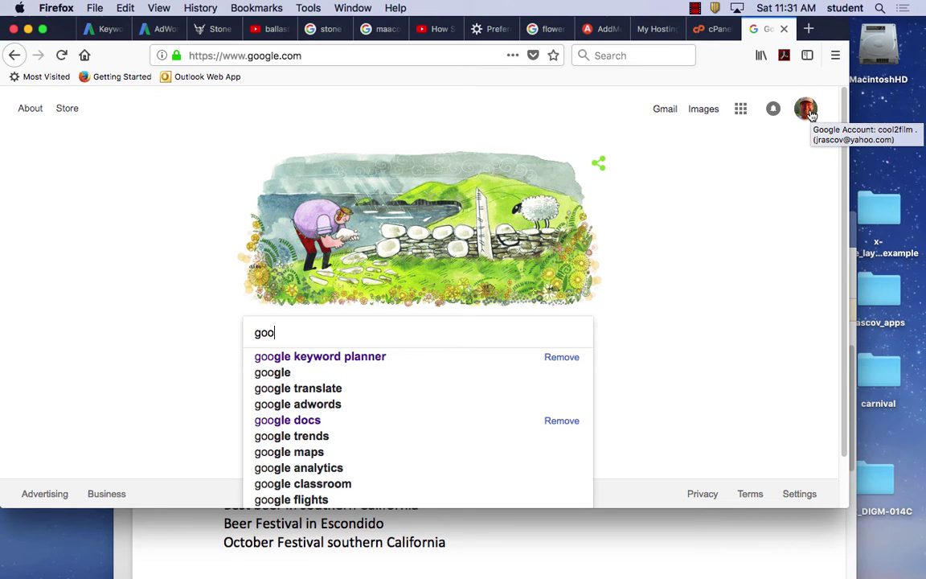
{"action": "left_click", "coordinate": [375, 359]}
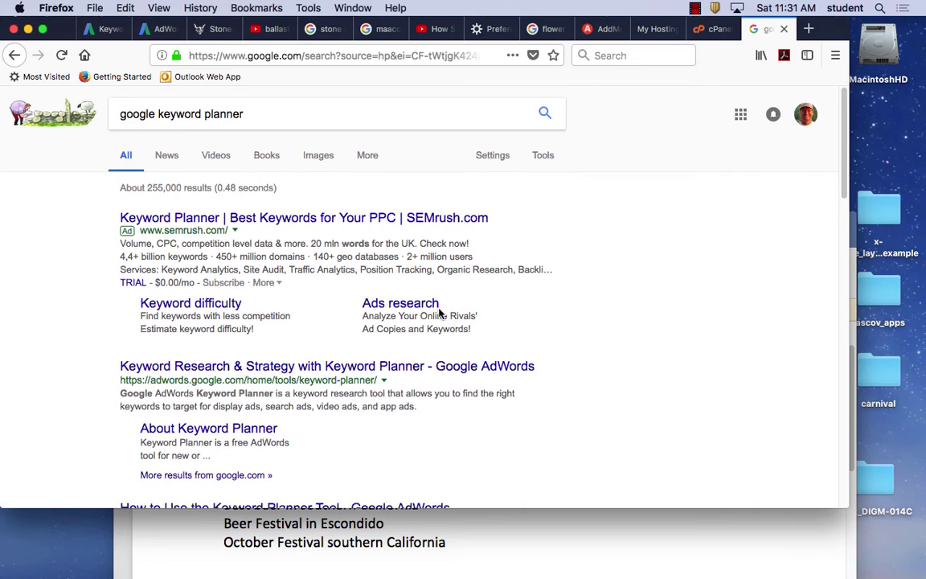
{"action": "scroll", "coordinate": [439, 312], "scroll_direction": "down", "scroll_amount": 2}
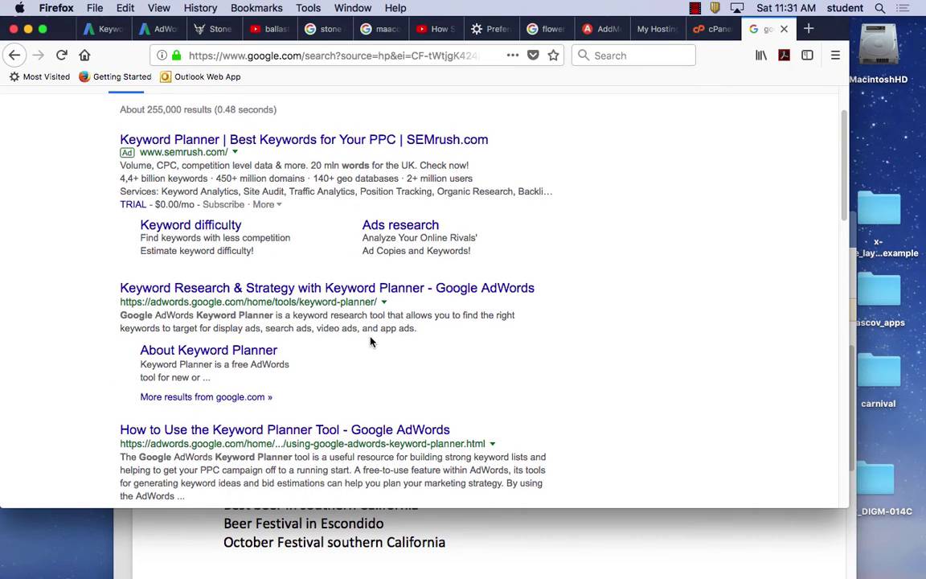
{"action": "scroll", "coordinate": [370, 342], "scroll_direction": "down", "scroll_amount": 2}
{"action": "left_click", "coordinate": [371, 340]}
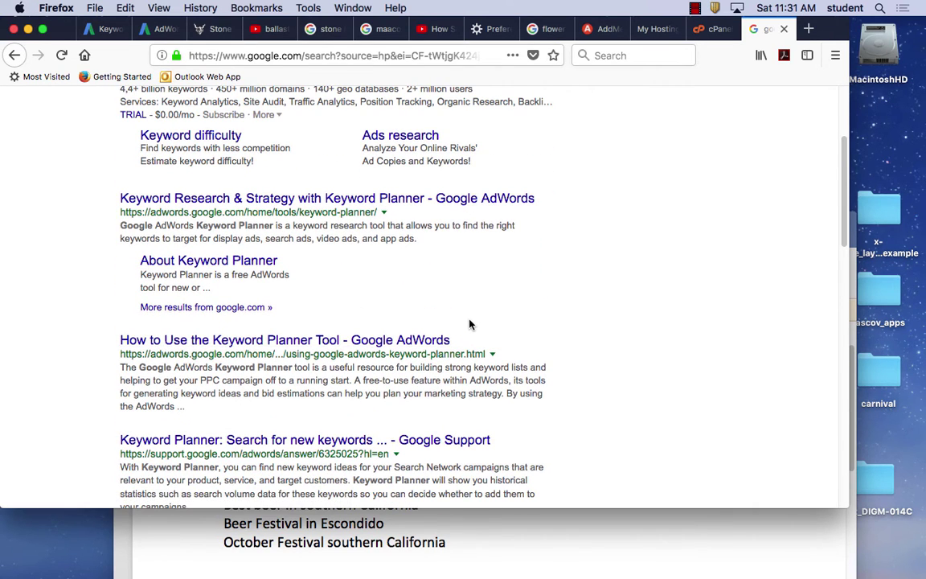
{"action": "scroll", "coordinate": [466, 321], "scroll_direction": "down", "scroll_amount": 1}
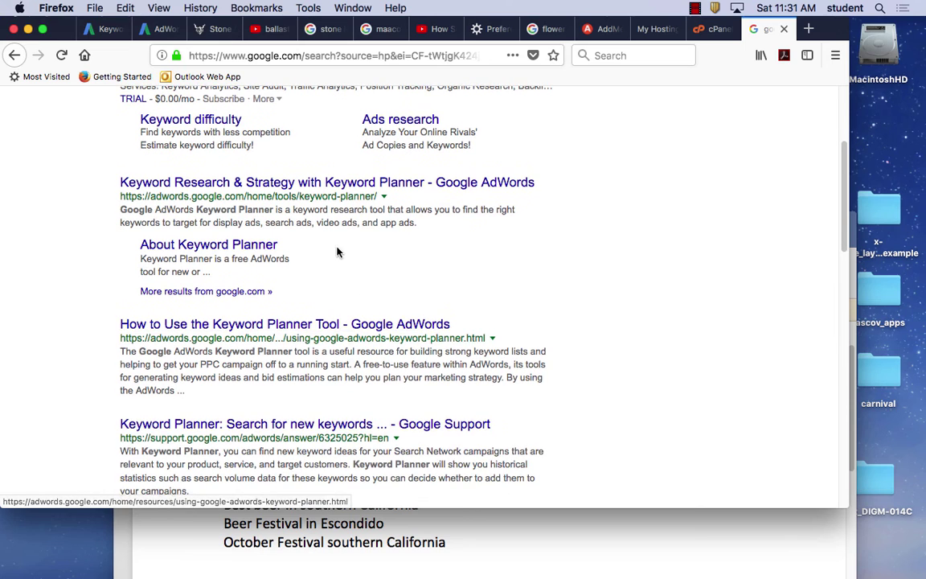
{"action": "scroll", "coordinate": [334, 233], "scroll_direction": "up", "scroll_amount": 1}
Look through the Keyword Research & Strategy page, then go back to the search results.
{"action": "left_click", "coordinate": [328, 207]}
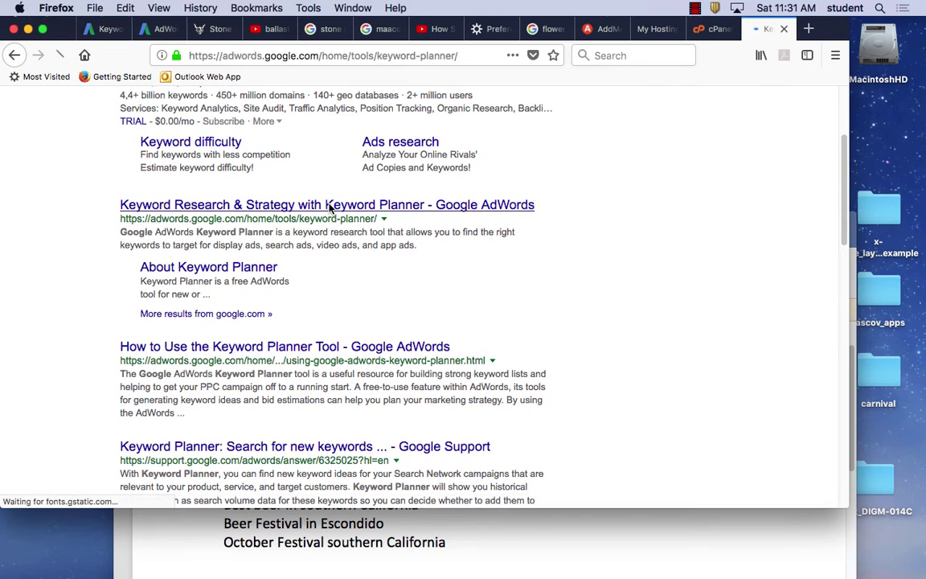
{"action": "scroll", "coordinate": [354, 281], "scroll_direction": "down", "scroll_amount": 2}
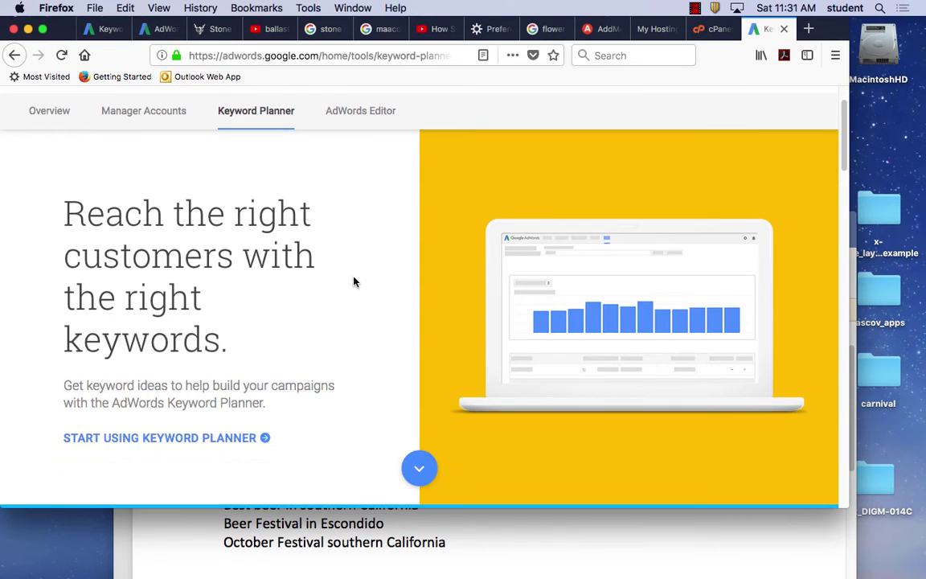
{"action": "scroll", "coordinate": [322, 306], "scroll_direction": "down", "scroll_amount": 2}
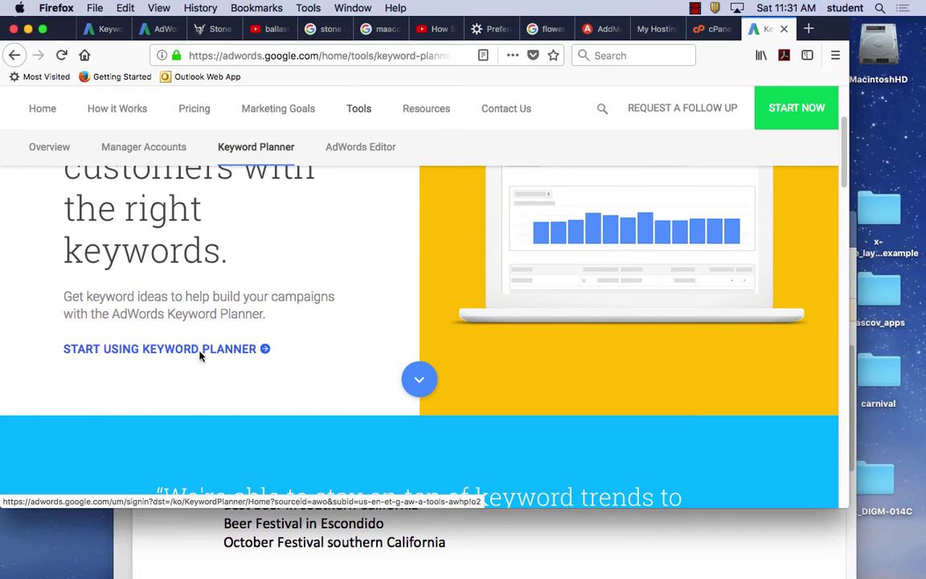
{"action": "scroll", "coordinate": [347, 341], "scroll_direction": "up", "scroll_amount": 4}
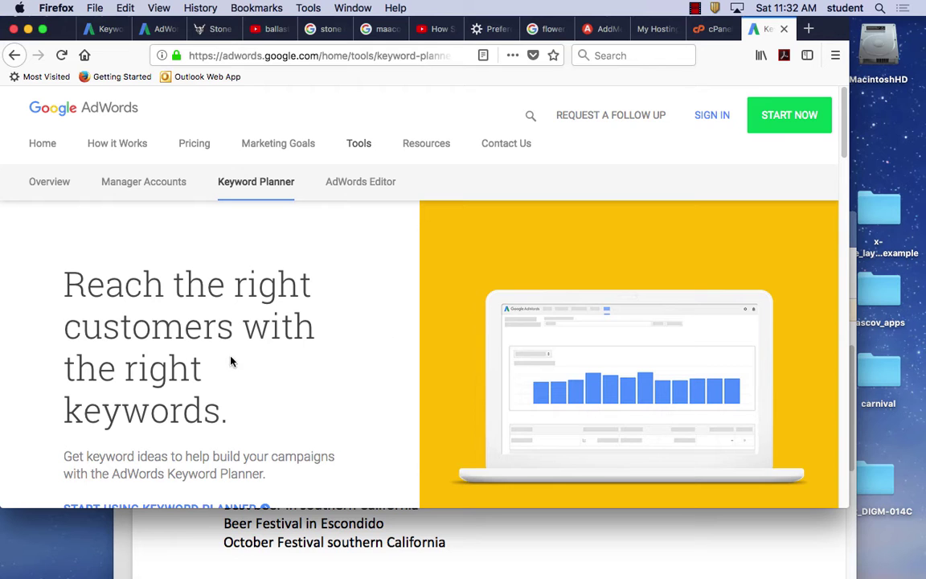
{"action": "left_click", "coordinate": [14, 53]}
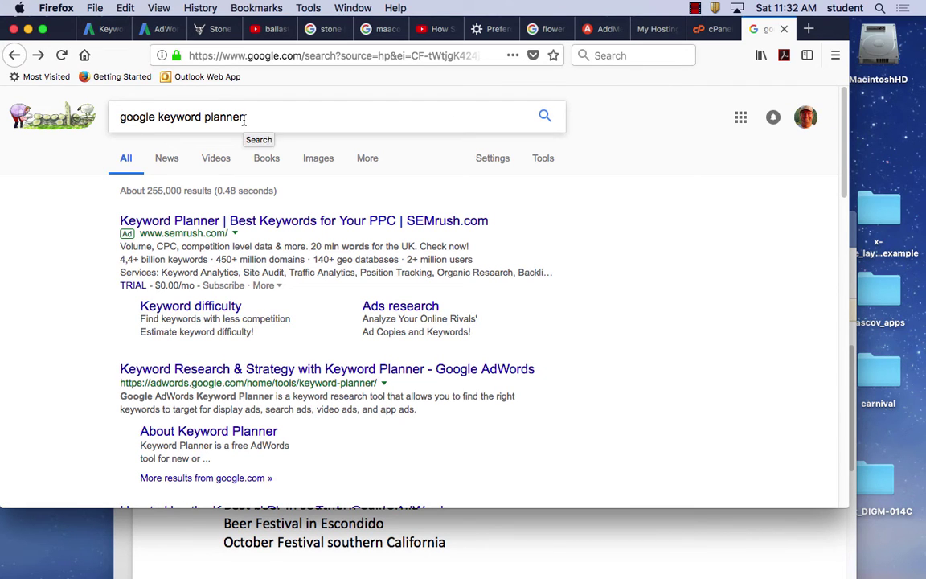
{"action": "scroll", "coordinate": [262, 382], "scroll_direction": "down", "scroll_amount": 3}
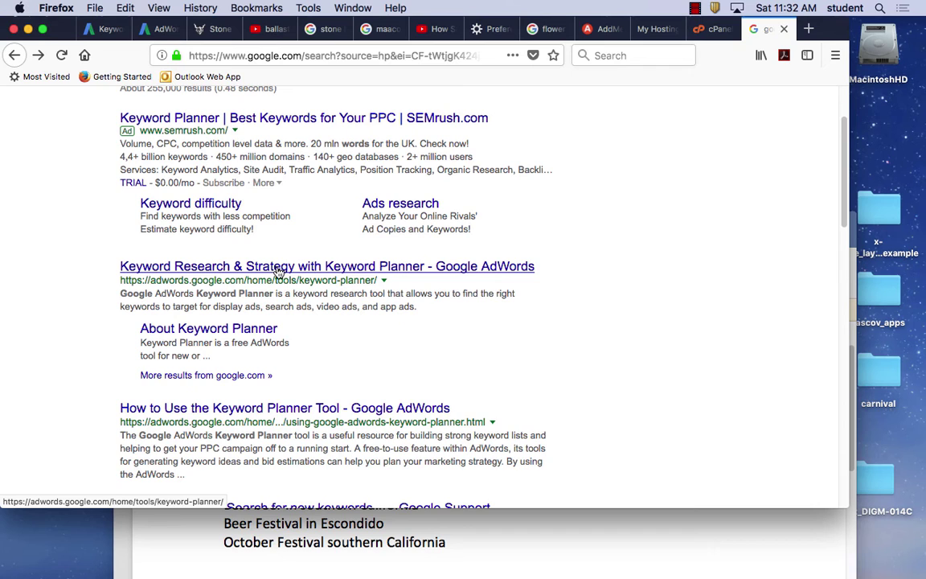
{"action": "scroll", "coordinate": [275, 269], "scroll_direction": "up", "scroll_amount": 3}
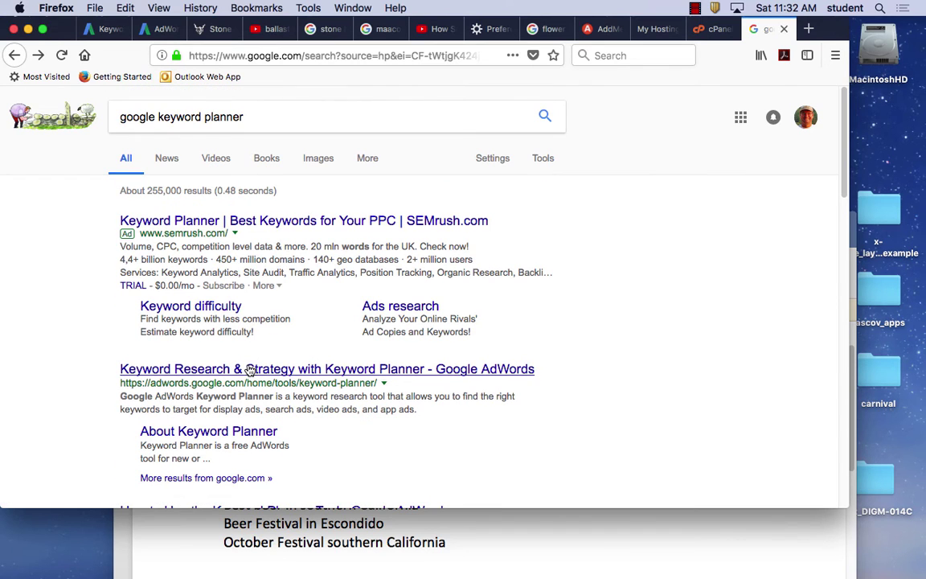
{"action": "scroll", "coordinate": [306, 369], "scroll_direction": "down", "scroll_amount": 3}
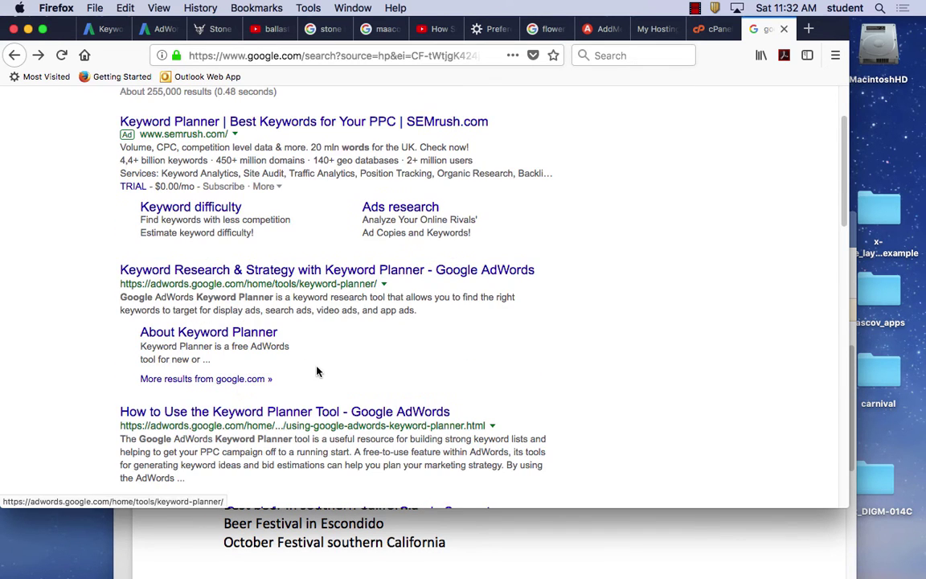
Reopen the AdWords Keyword Planner page, launch it in a new tab, and expand Find new keywords.
{"action": "left_click", "coordinate": [279, 270]}
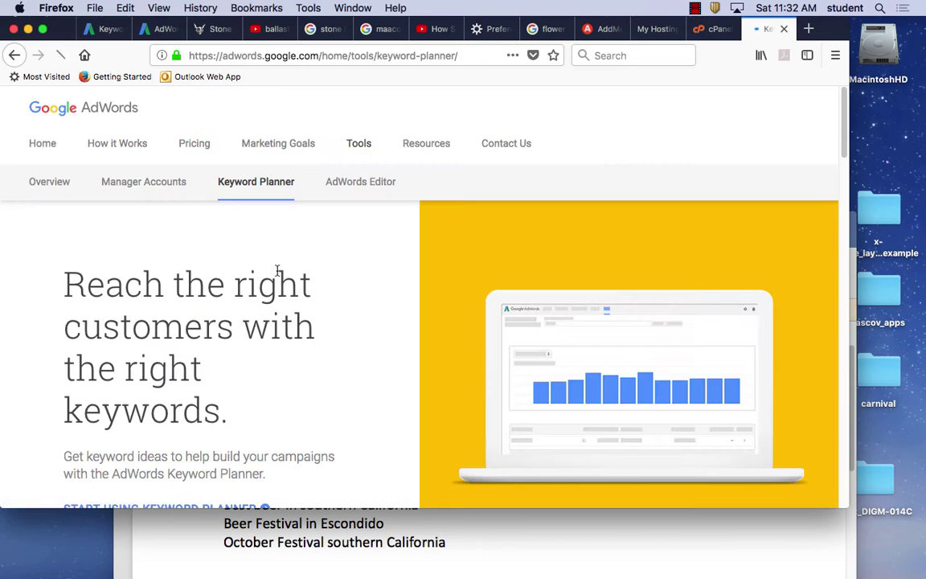
{"action": "scroll", "coordinate": [302, 294], "scroll_direction": "down", "scroll_amount": 4}
{"action": "scroll", "coordinate": [310, 307], "scroll_direction": "down", "scroll_amount": 2}
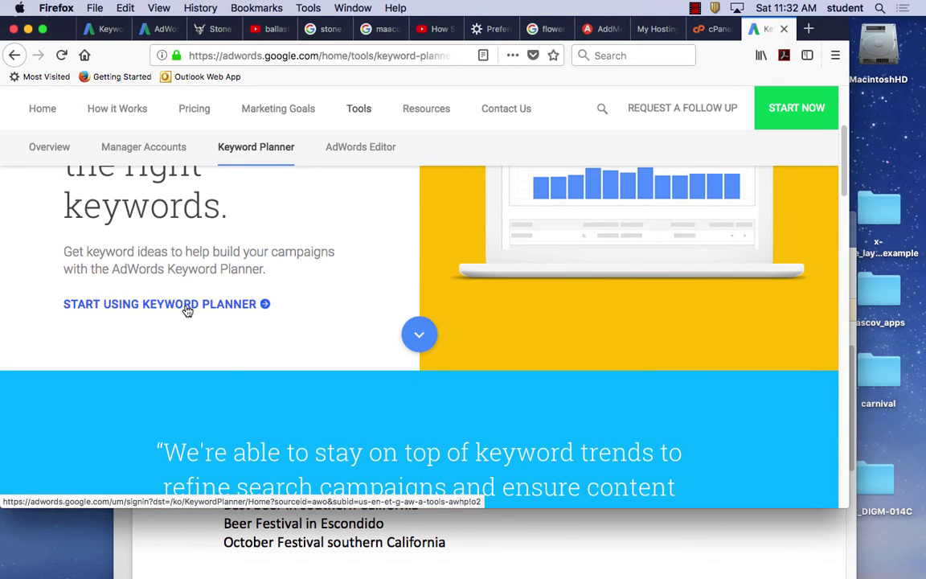
{"action": "scroll", "coordinate": [325, 324], "scroll_direction": "up", "scroll_amount": 3}
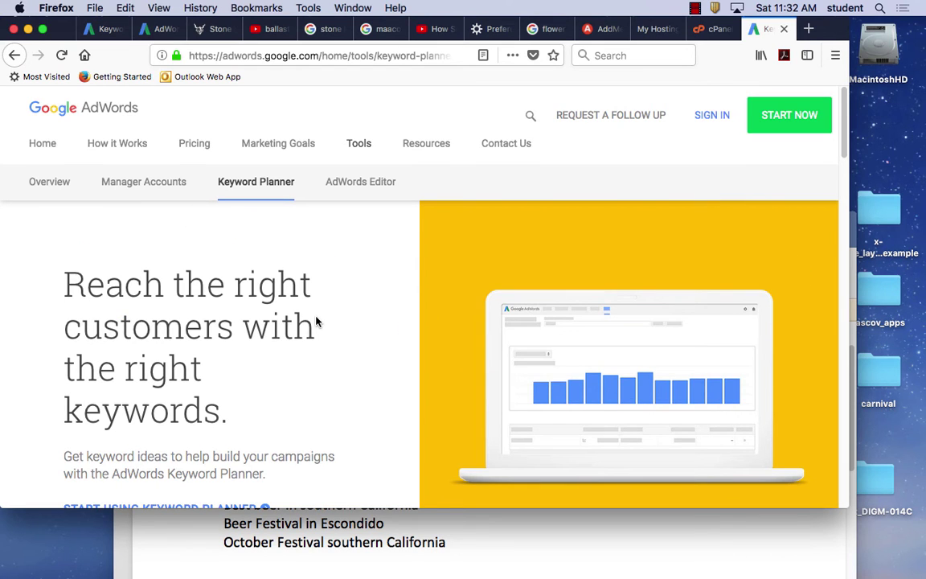
{"action": "scroll", "coordinate": [316, 320], "scroll_direction": "down", "scroll_amount": 2}
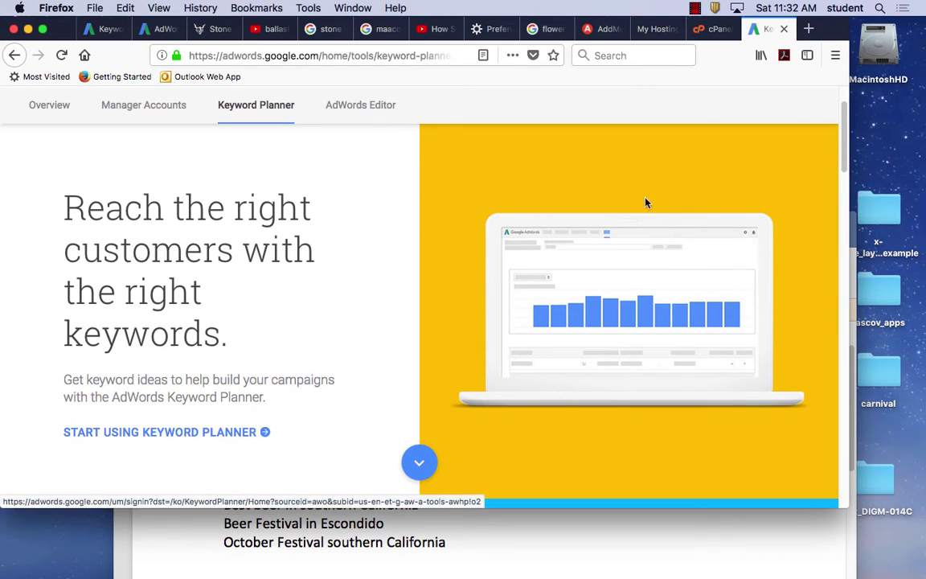
{"action": "left_click", "coordinate": [221, 434]}
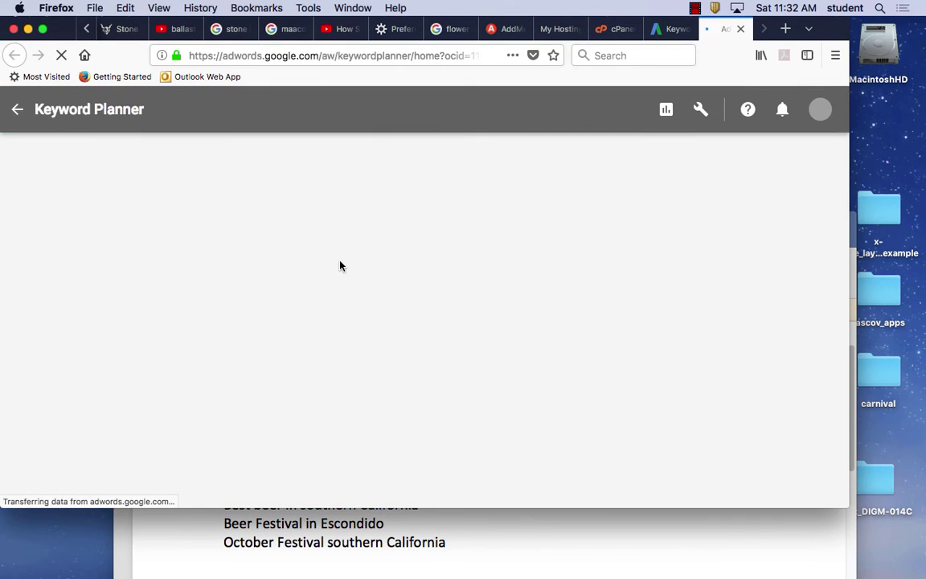
{"action": "left_click", "coordinate": [270, 320]}
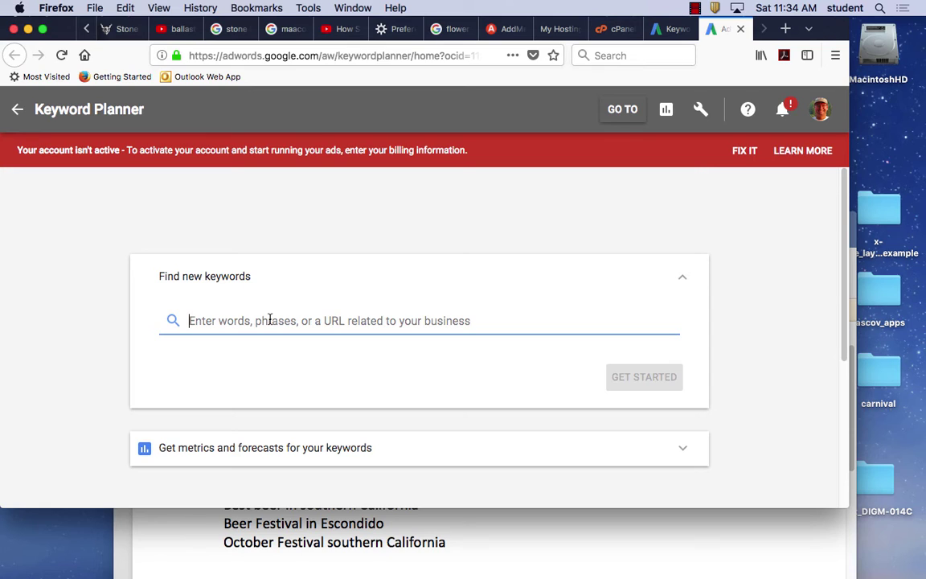
{"action": "left_click", "coordinate": [125, 29]}
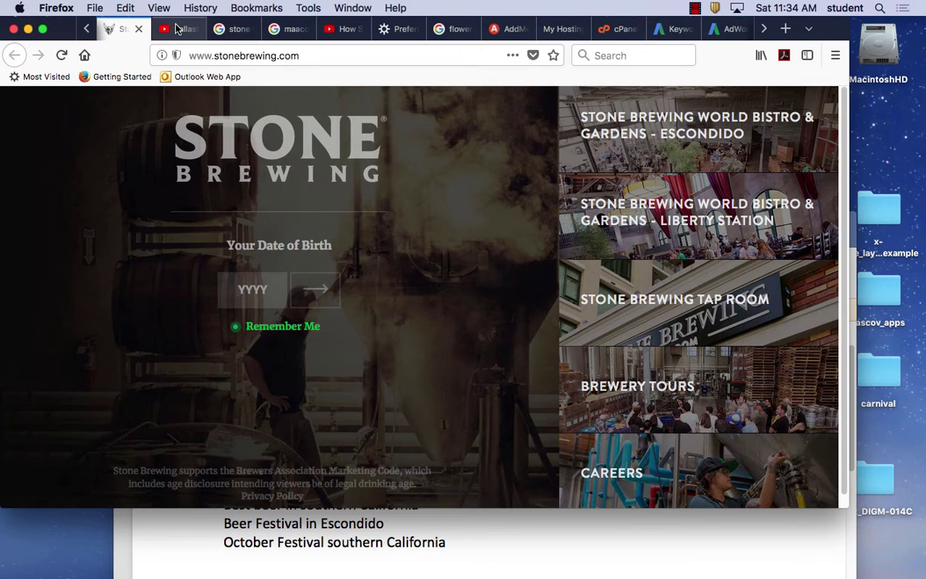
{"action": "left_click", "coordinate": [199, 29]}
{"action": "left_click", "coordinate": [233, 29]}
{"action": "left_click", "coordinate": [289, 30]}
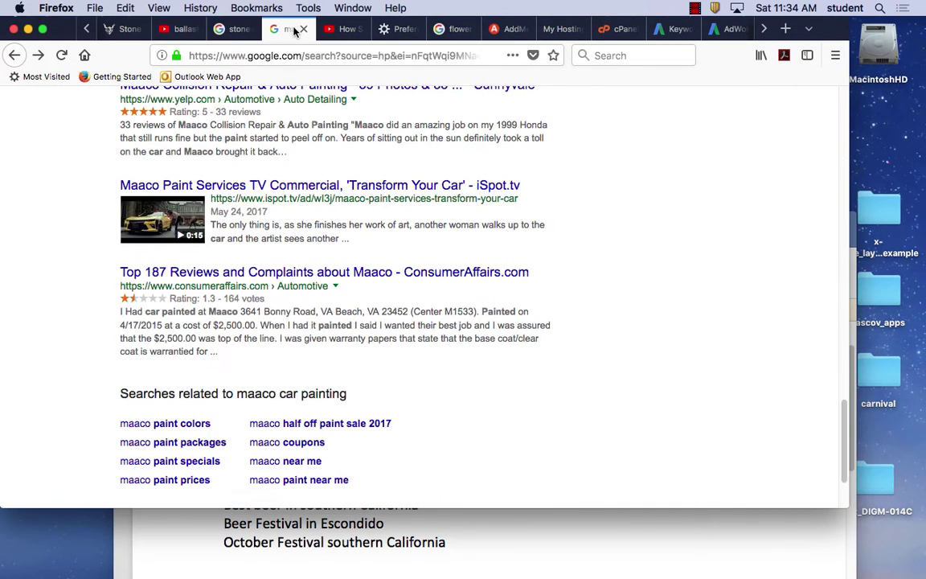
{"action": "left_click", "coordinate": [456, 29]}
{"action": "left_click", "coordinate": [559, 29]}
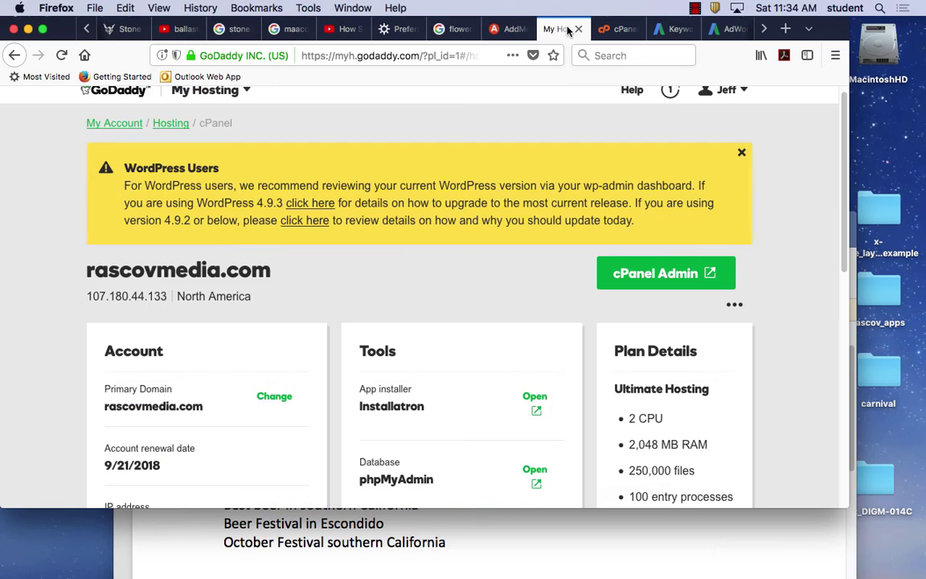
{"action": "left_click", "coordinate": [622, 30]}
{"action": "left_click", "coordinate": [675, 30]}
{"action": "left_click", "coordinate": [708, 32]}
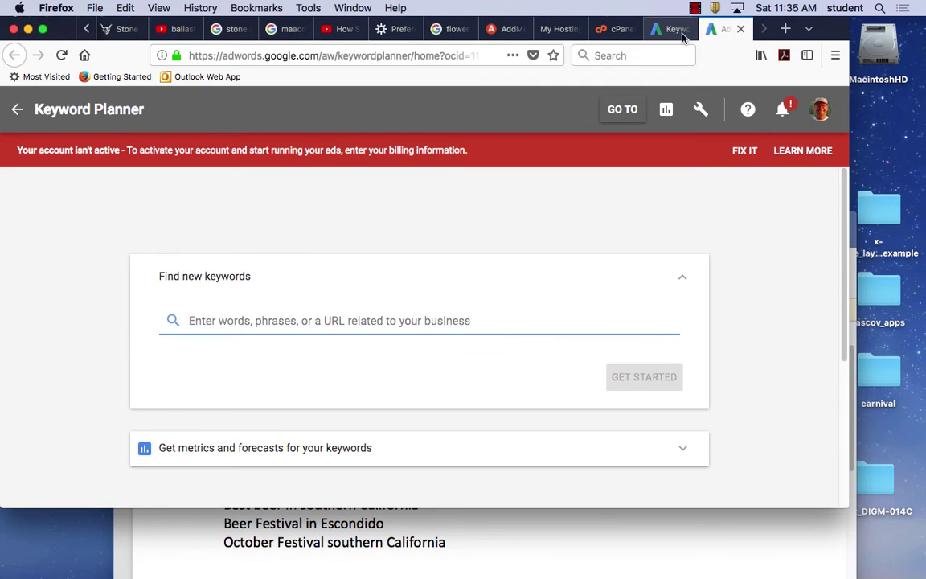
{"action": "left_click", "coordinate": [689, 32]}
{"action": "scroll", "coordinate": [263, 362], "scroll_direction": "down", "scroll_amount": 10}
{"action": "scroll", "coordinate": [265, 362], "scroll_direction": "down", "scroll_amount": 3}
{"action": "scroll", "coordinate": [265, 361], "scroll_direction": "up", "scroll_amount": 15}
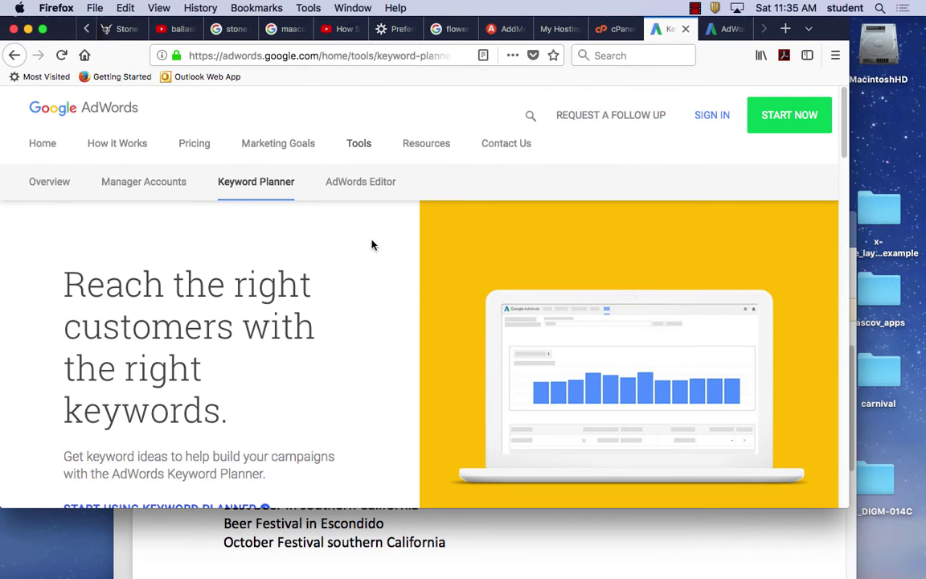
{"action": "scroll", "coordinate": [241, 313], "scroll_direction": "down", "scroll_amount": 3}
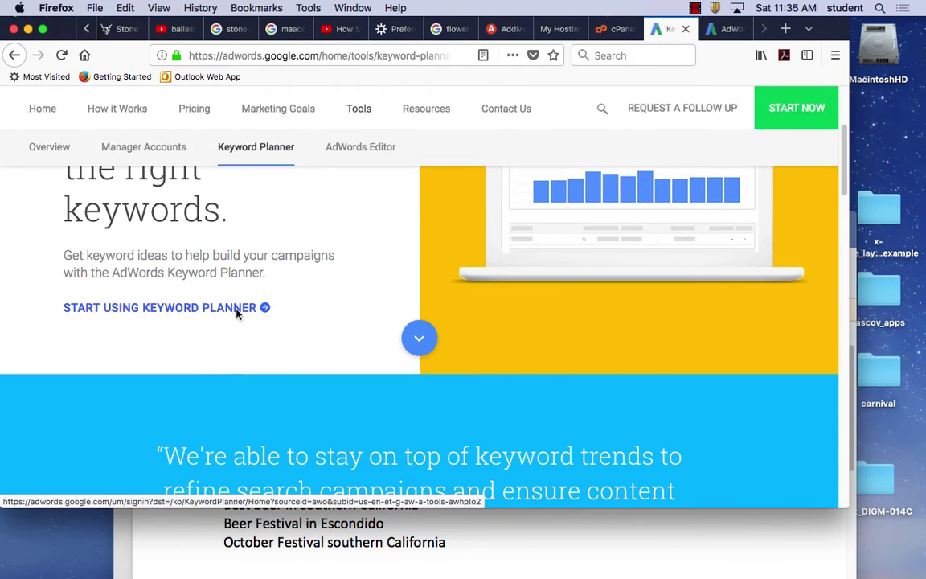
{"action": "left_click", "coordinate": [237, 315]}
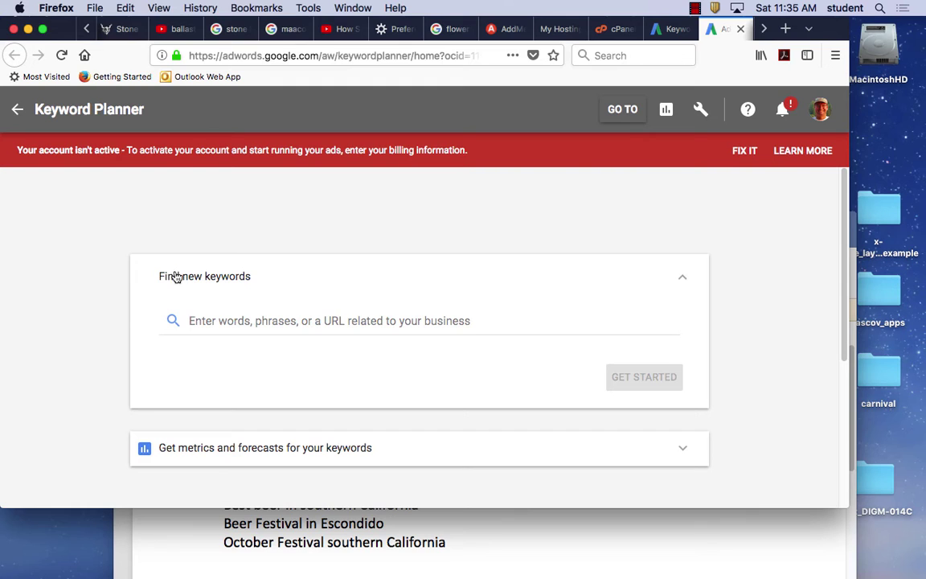
{"action": "scroll", "coordinate": [321, 351], "scroll_direction": "down", "scroll_amount": 5}
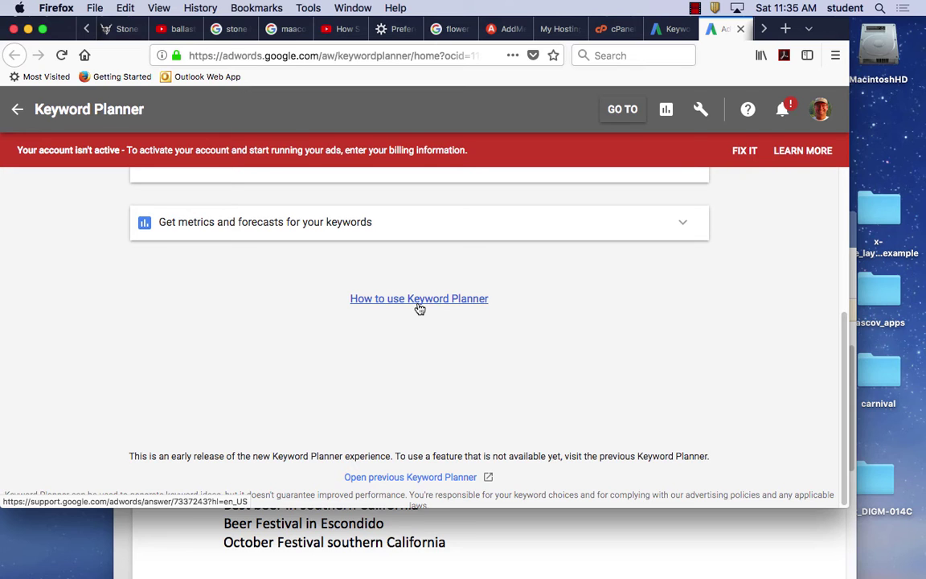
{"action": "scroll", "coordinate": [446, 338], "scroll_direction": "down", "scroll_amount": 1}
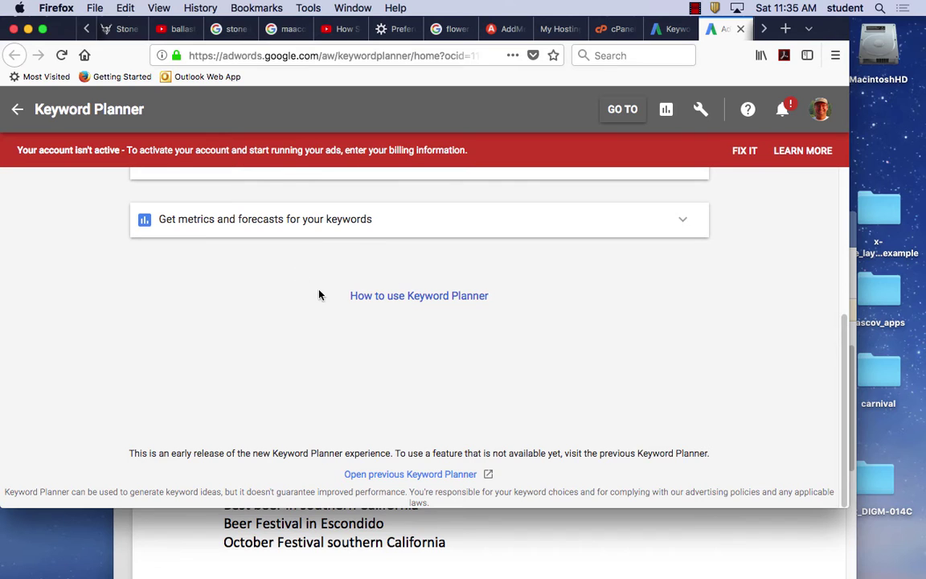
{"action": "scroll", "coordinate": [308, 233], "scroll_direction": "up", "scroll_amount": 5}
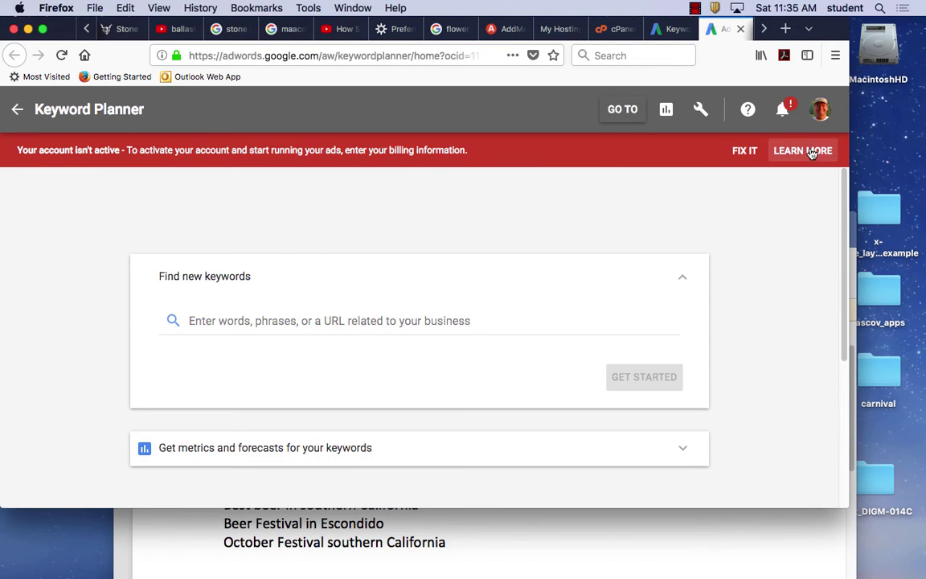
{"action": "left_click", "coordinate": [387, 320]}
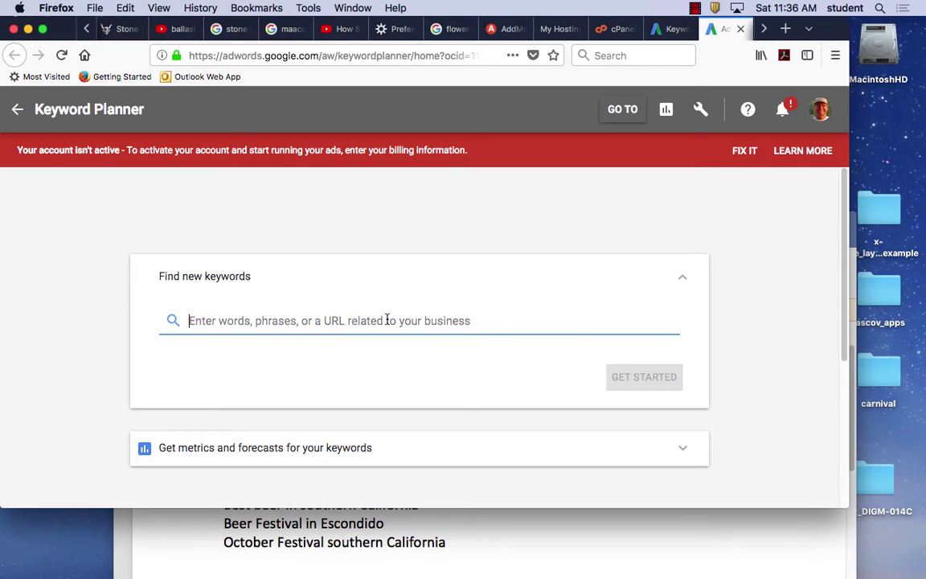
Enter 'artist in bay area', 'water color painting' and 'ceramics in bay area' as seeds and fetch ideas.
{"action": "type", "text": "artis"}
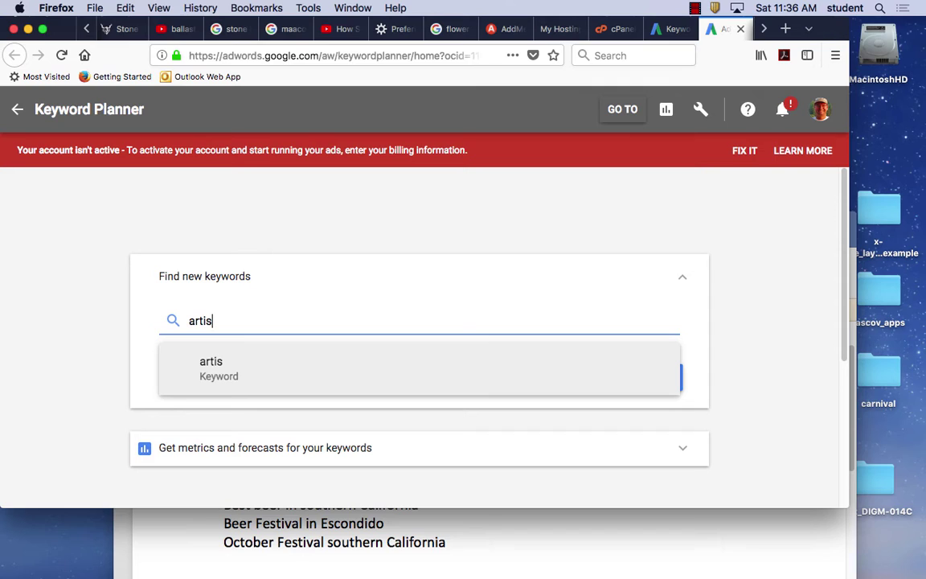
{"action": "type", "text": "t in bay area,"}
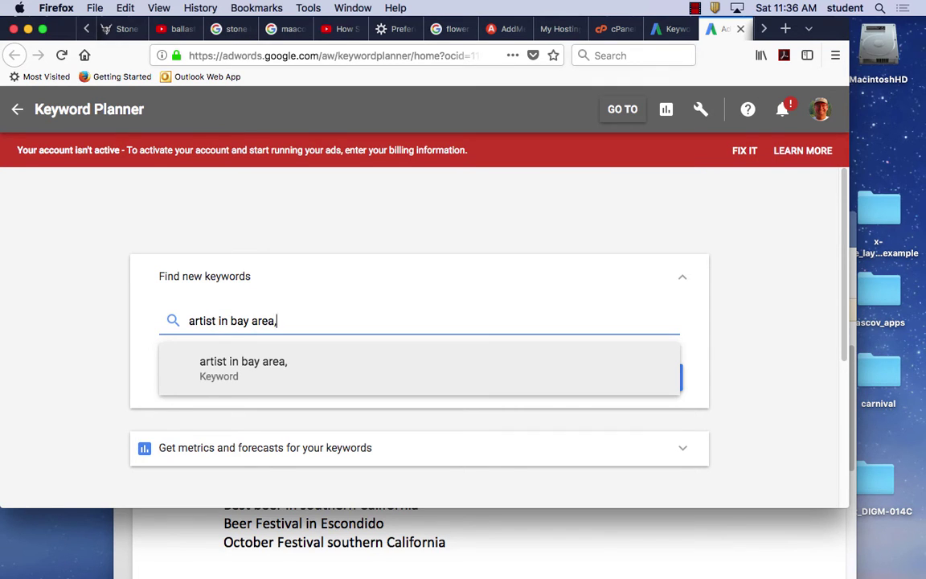
{"action": "key", "text": "Return"}
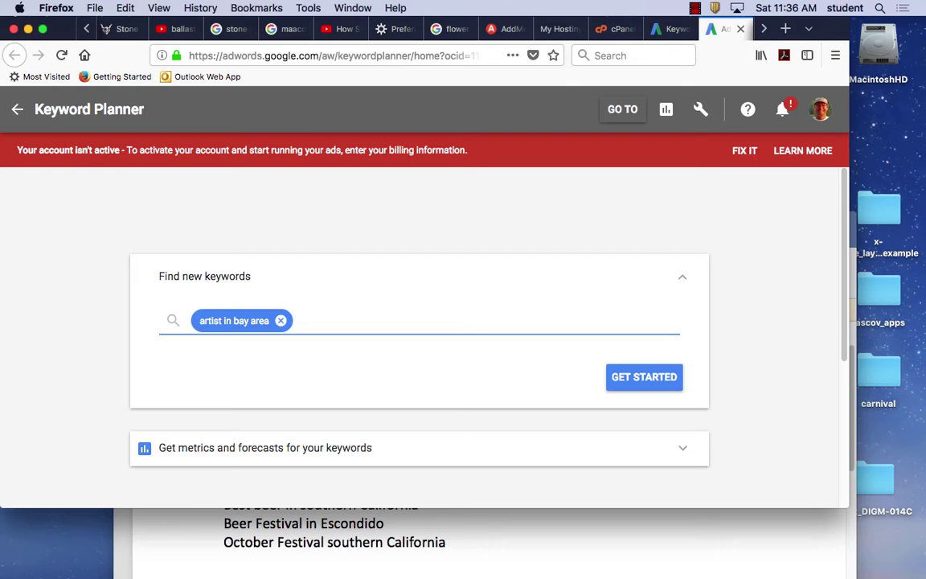
{"action": "type", "text": "painting"}
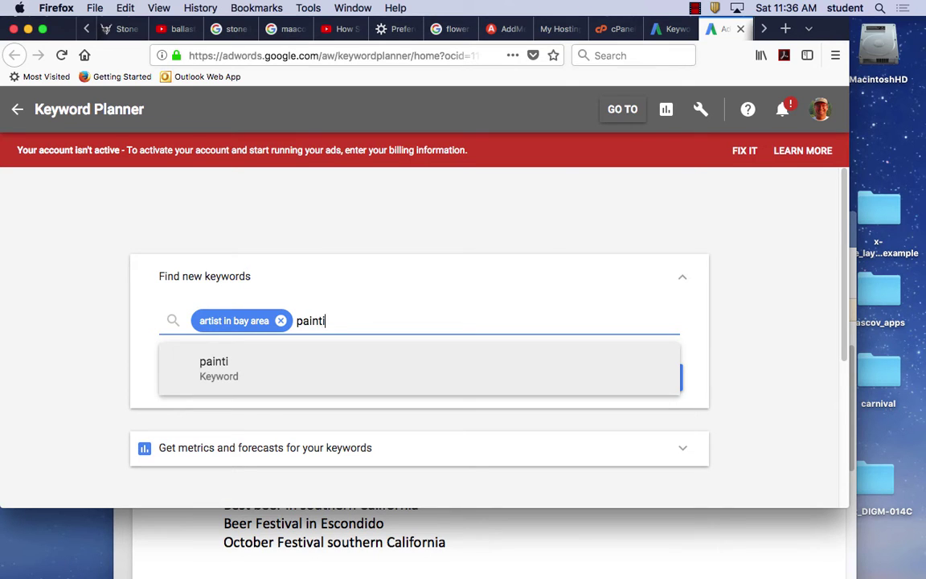
{"action": "key", "text": "BackSpace"}
{"action": "key", "text": "BackSpace"}
{"action": "key", "text": "BackSpace"}
{"action": "key", "text": "BackSpace"}
{"action": "key", "text": "BackSpace"}
{"action": "key", "text": "BackSpace"}
{"action": "key", "text": "BackSpace"}
{"action": "key", "text": "BackSpace"}
{"action": "type", "text": "water color pa"}
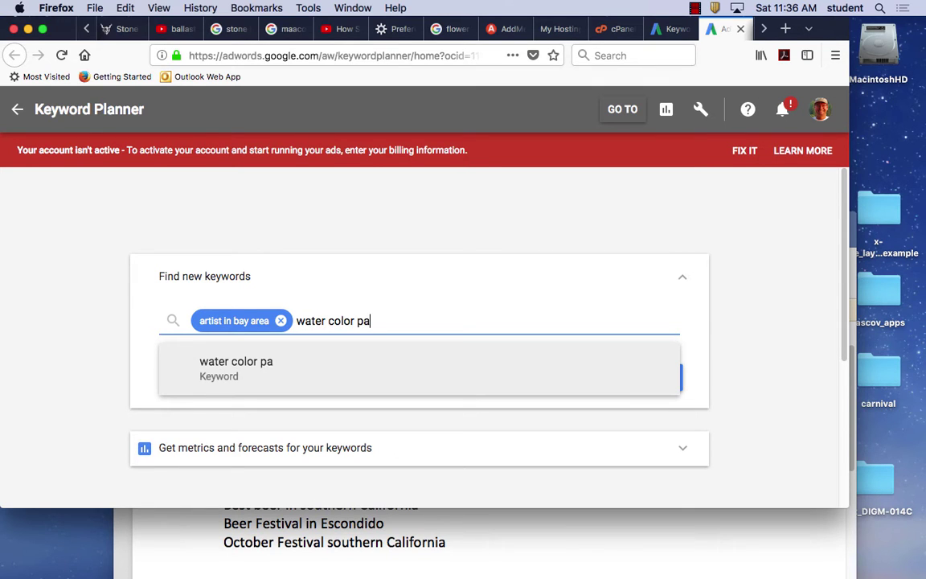
{"action": "type", "text": "inting"}
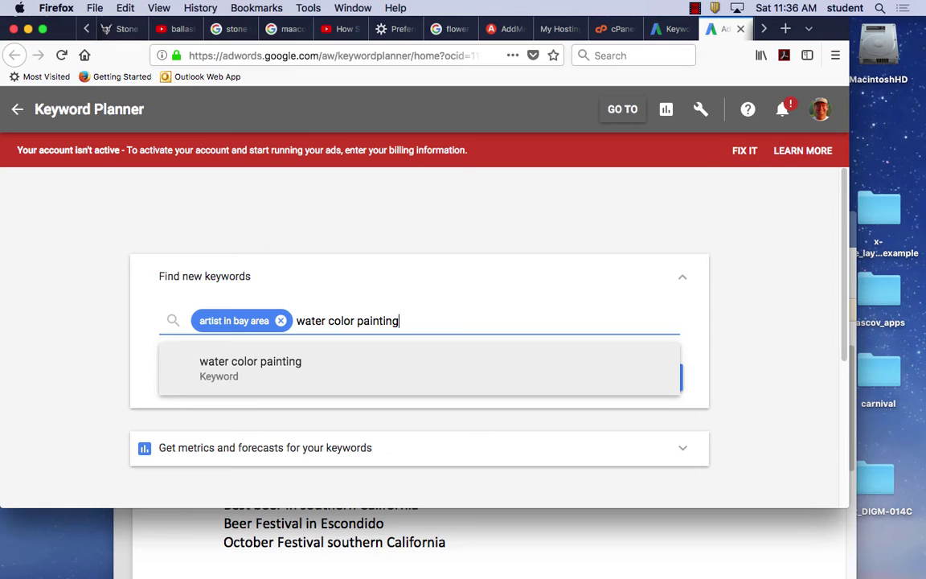
{"action": "key", "text": "Return"}
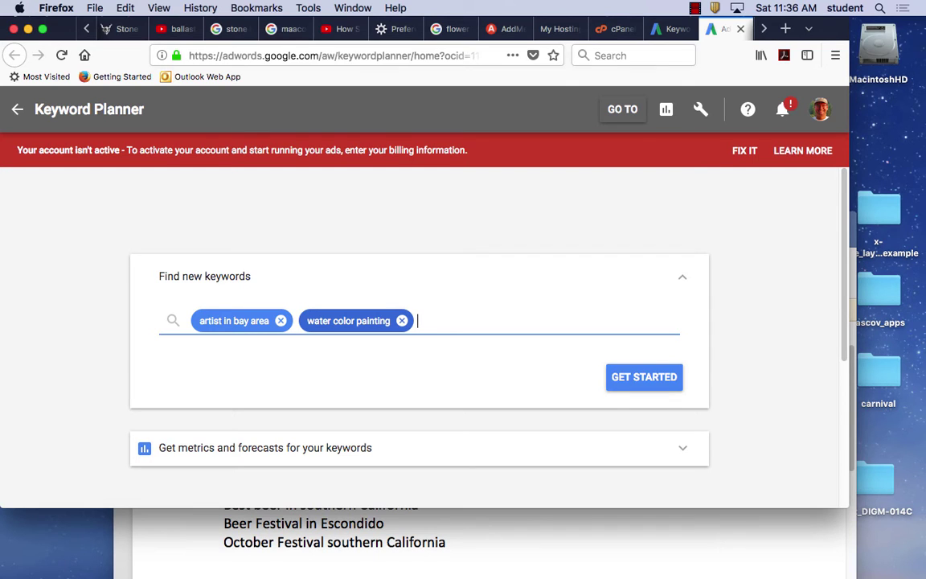
{"action": "type", "text": "cerami"}
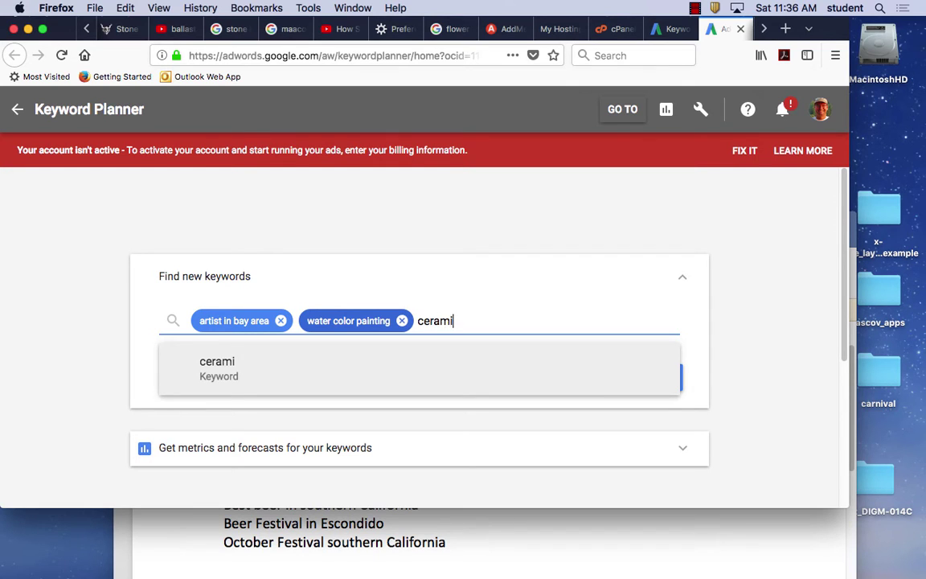
{"action": "type", "text": "cs in bay area"}
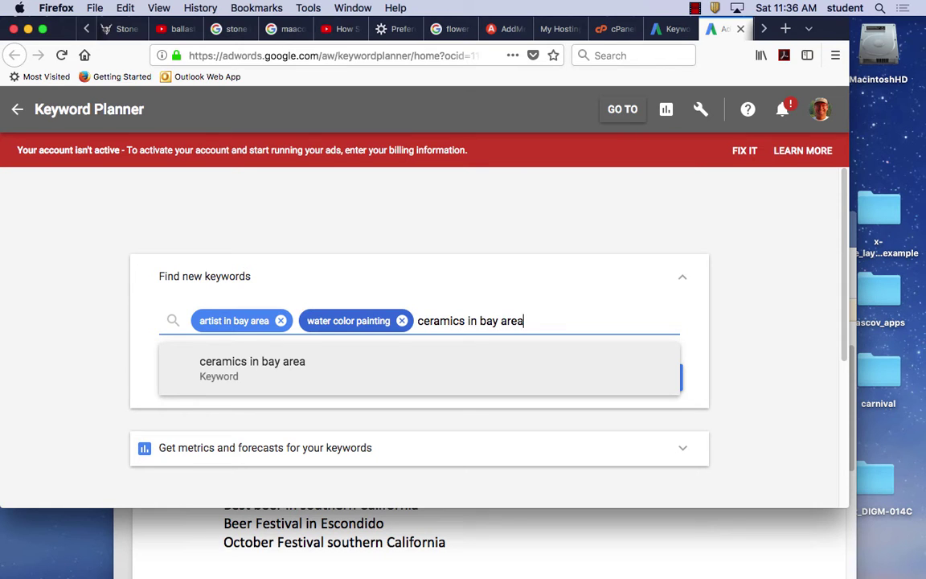
{"action": "key", "text": "Return"}
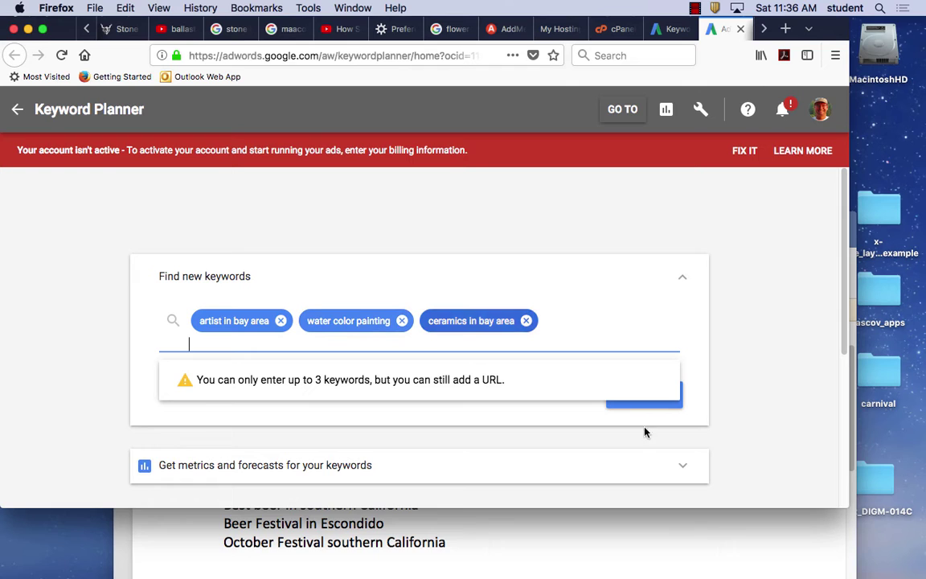
{"action": "left_click", "coordinate": [655, 405]}
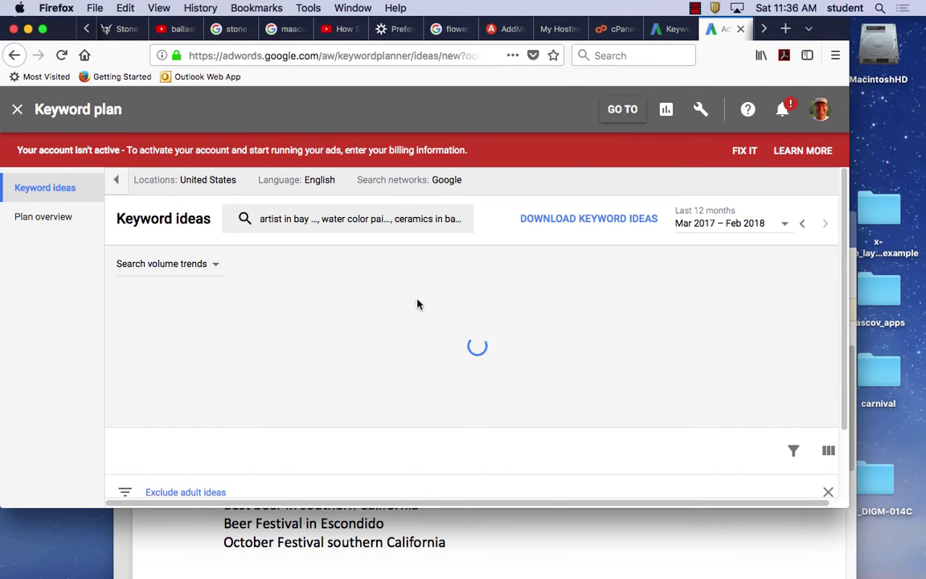
{"action": "scroll", "coordinate": [386, 347], "scroll_direction": "down", "scroll_amount": 3}
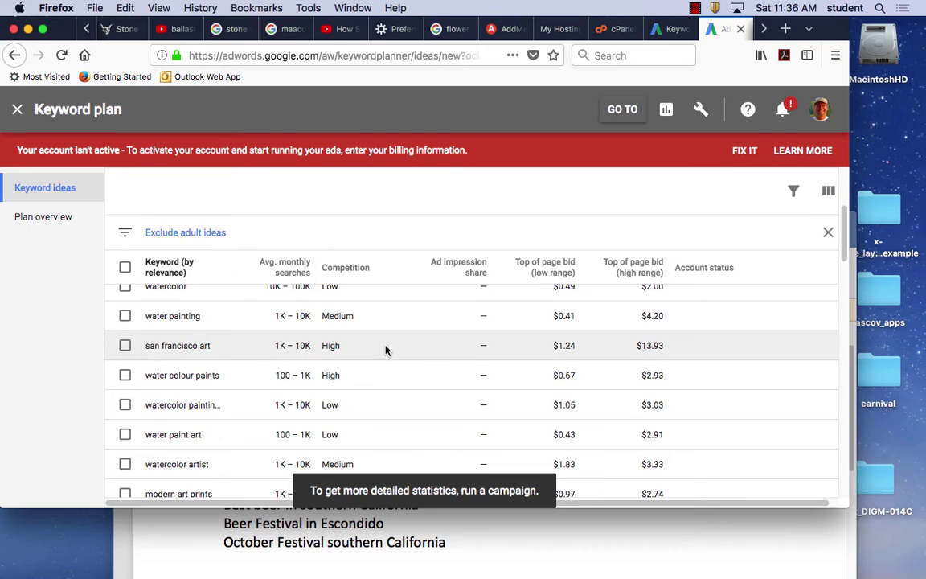
{"action": "scroll", "coordinate": [401, 358], "scroll_direction": "up", "scroll_amount": 3}
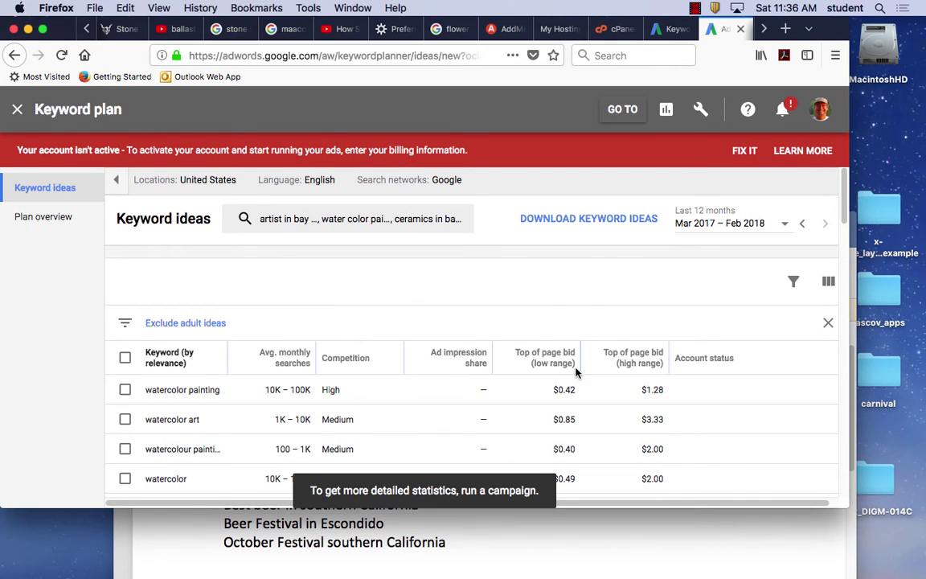
{"action": "scroll", "coordinate": [563, 322], "scroll_direction": "down", "scroll_amount": 4}
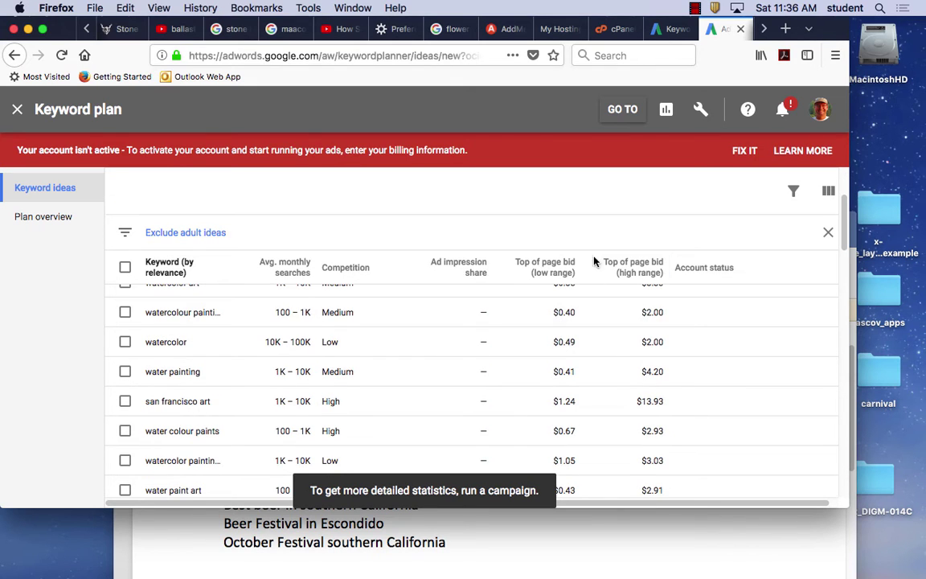
{"action": "mouse_move", "coordinate": [570, 279]}
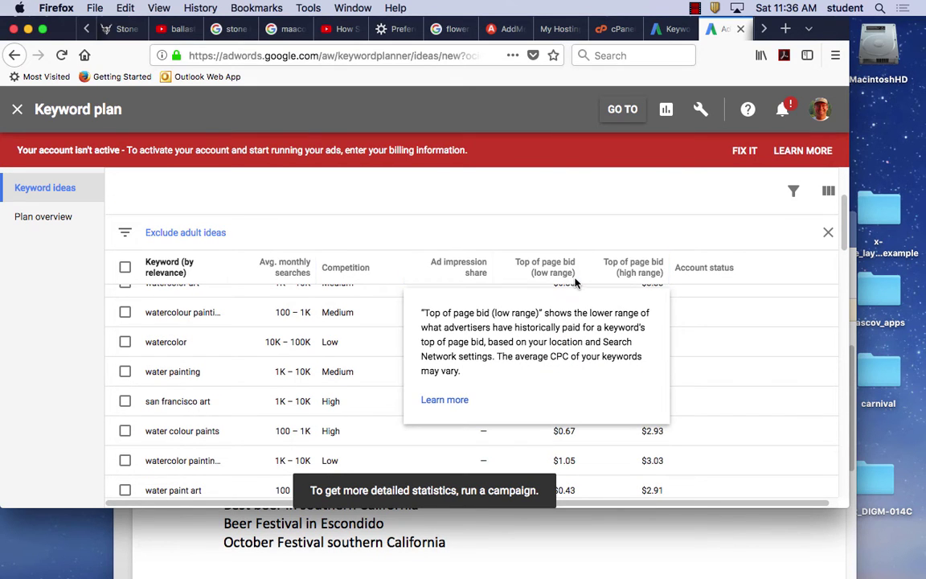
{"action": "scroll", "coordinate": [585, 338], "scroll_direction": "up", "scroll_amount": 2}
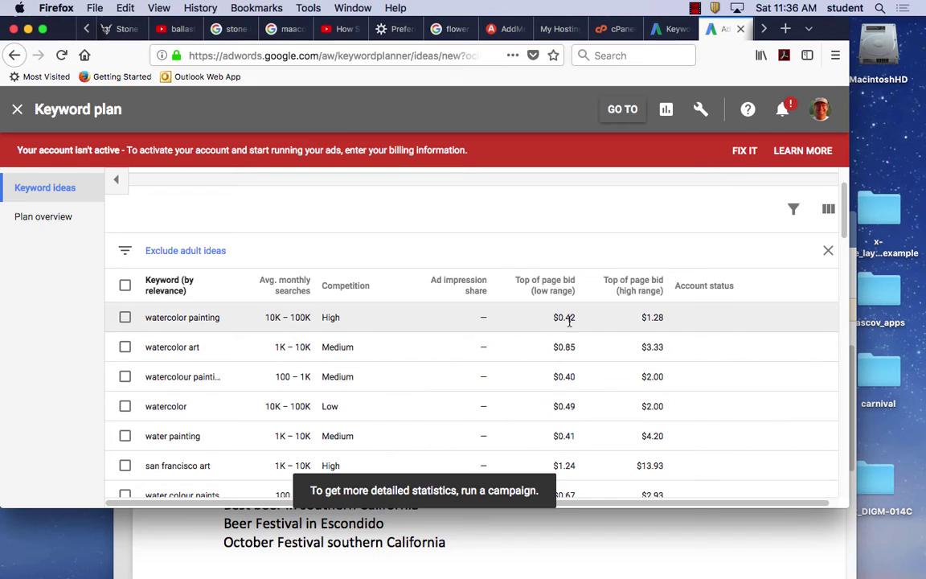
{"action": "scroll", "coordinate": [582, 357], "scroll_direction": "down", "scroll_amount": 10}
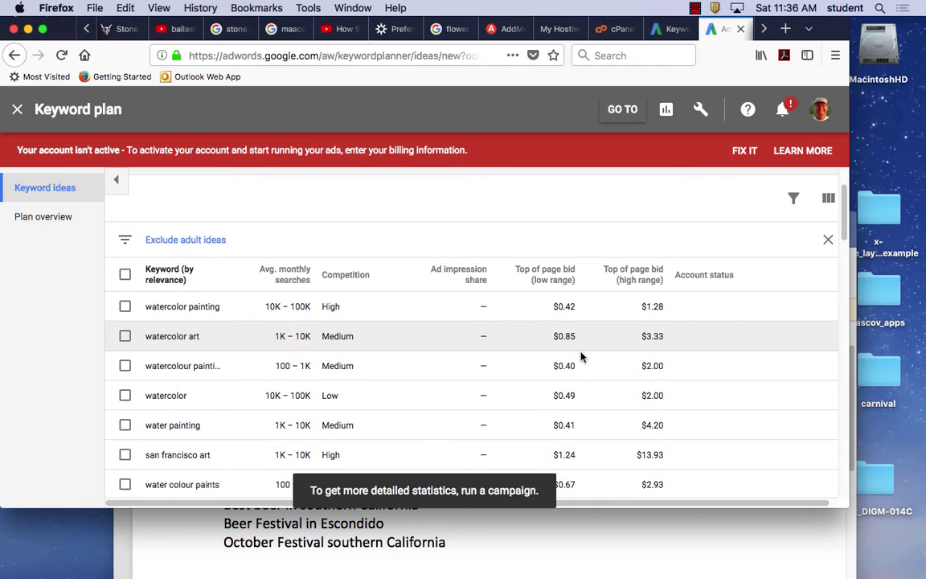
{"action": "scroll", "coordinate": [582, 357], "scroll_direction": "down", "scroll_amount": 2}
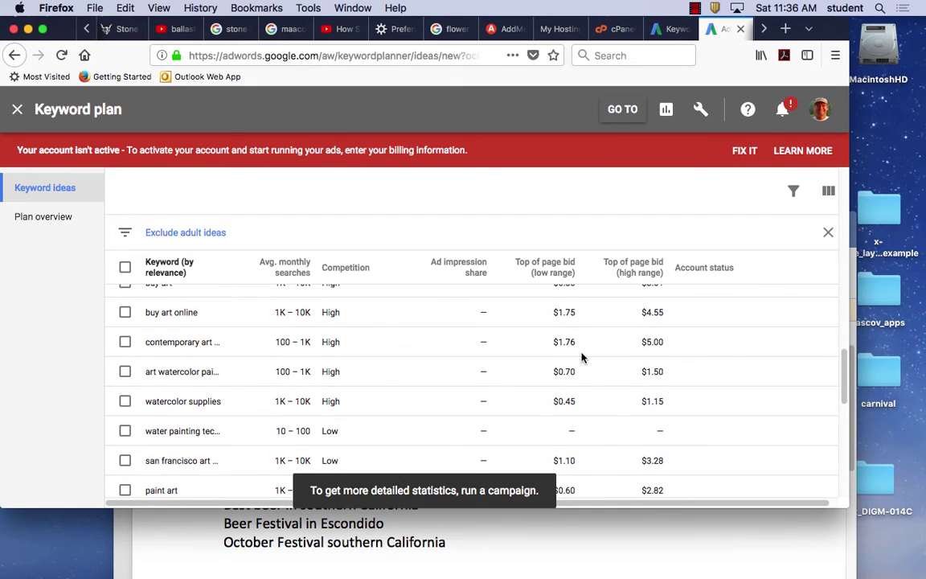
{"action": "scroll", "coordinate": [584, 356], "scroll_direction": "up", "scroll_amount": 4}
{"action": "scroll", "coordinate": [583, 356], "scroll_direction": "up", "scroll_amount": 5}
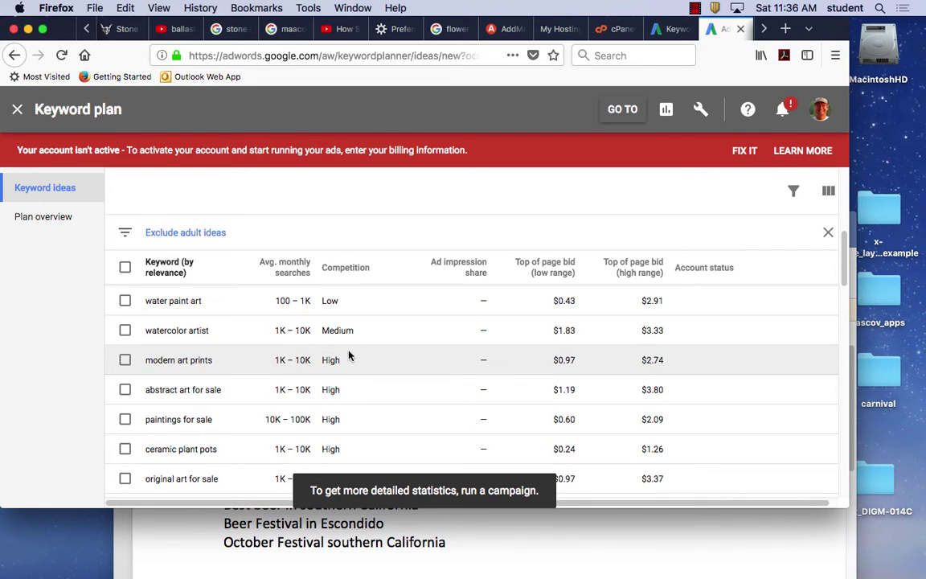
{"action": "mouse_move", "coordinate": [342, 270]}
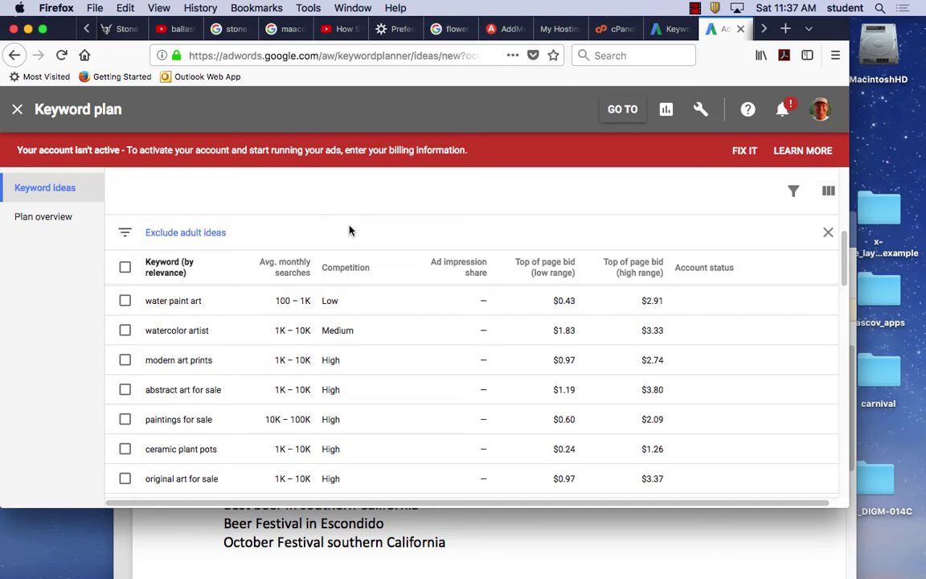
{"action": "left_click", "coordinate": [828, 196]}
{"action": "scroll", "coordinate": [514, 196], "scroll_direction": "down", "scroll_amount": 3}
{"action": "scroll", "coordinate": [515, 196], "scroll_direction": "up", "scroll_amount": 10}
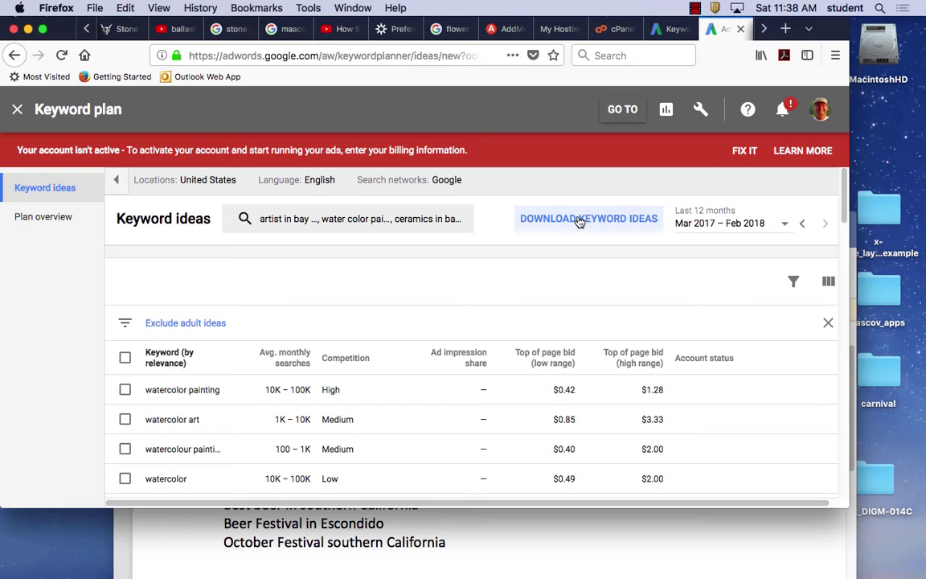
Save the ideas as 'Keyword Stats 2018-03-17 at 11_38_02.csv' and hide Firefox to reveal Word.
{"action": "left_click", "coordinate": [578, 221]}
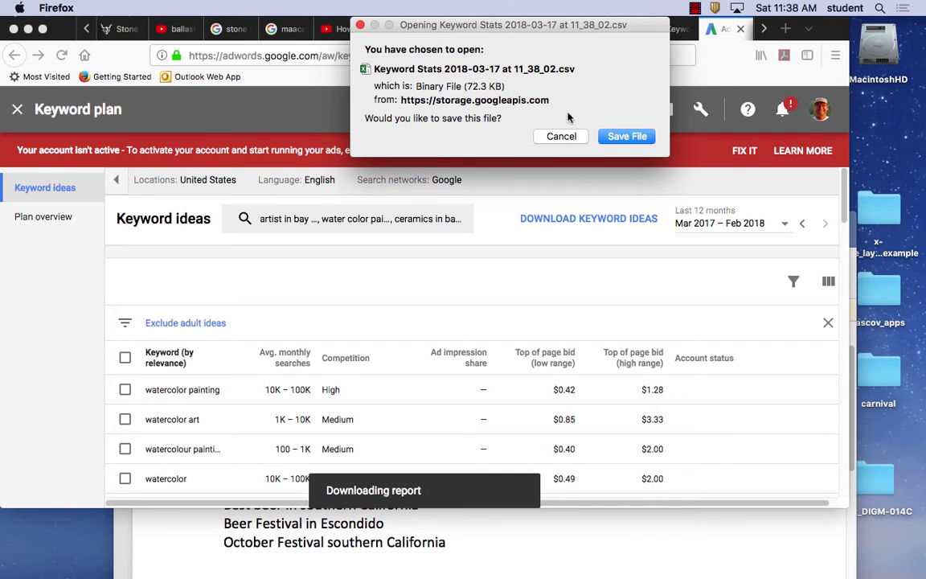
{"action": "left_click", "coordinate": [625, 138]}
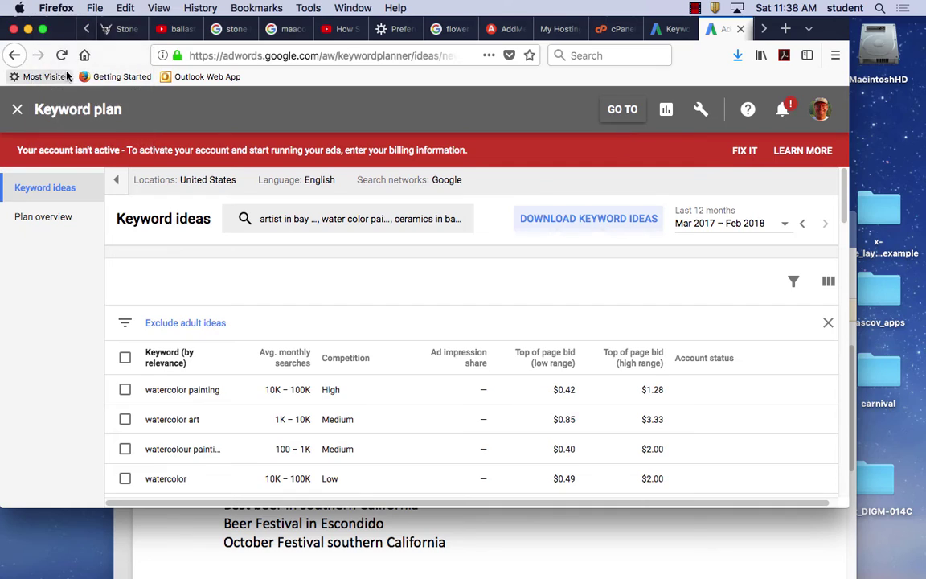
{"action": "left_click", "coordinate": [56, 8]}
{"action": "left_click", "coordinate": [71, 91]}
{"action": "left_click_drag", "start_coordinate": [608, 222], "coordinate": [438, 223]}
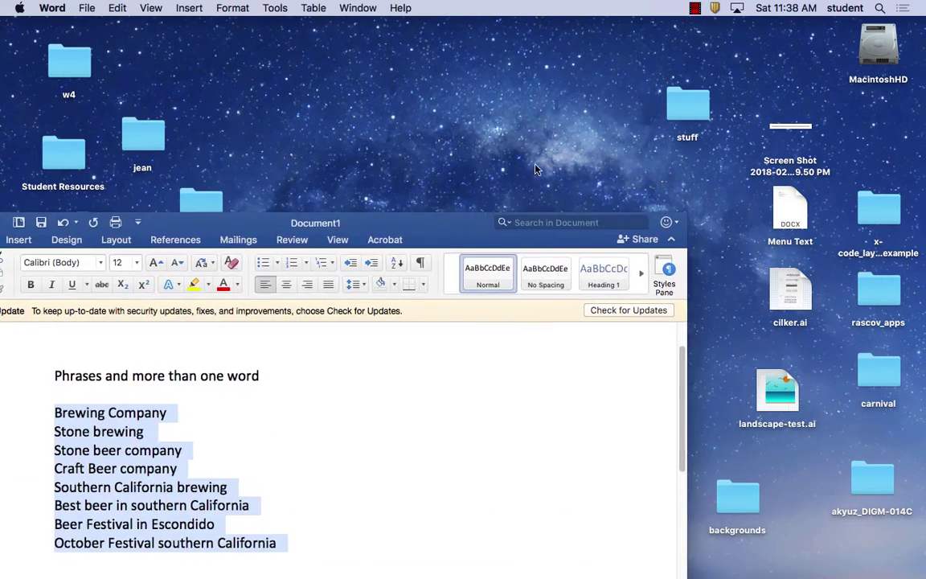
Open 'Keyword Stats 2018-03-17 at 11_38_02.csv' from the Downloads folder in Excel.
{"action": "double_click", "coordinate": [877, 50]}
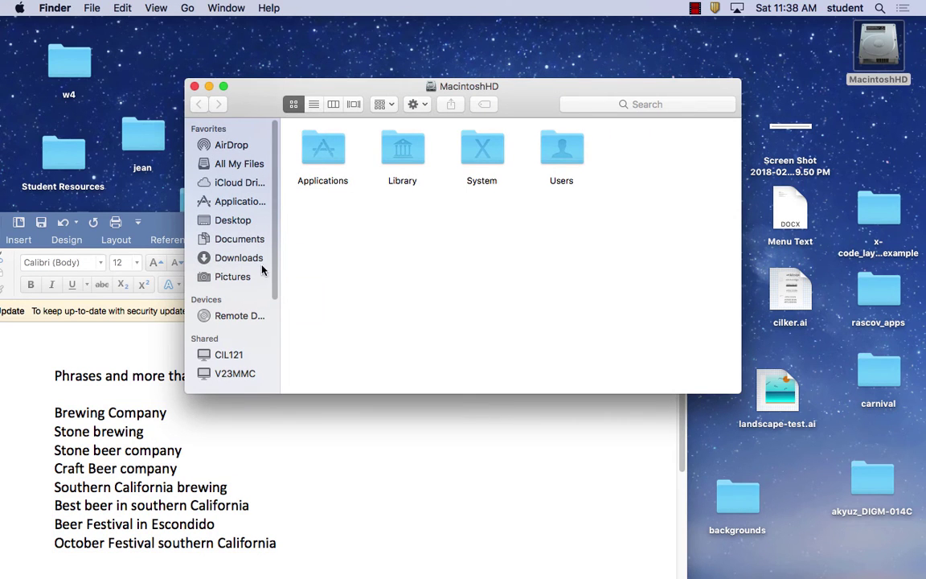
{"action": "left_click", "coordinate": [235, 257]}
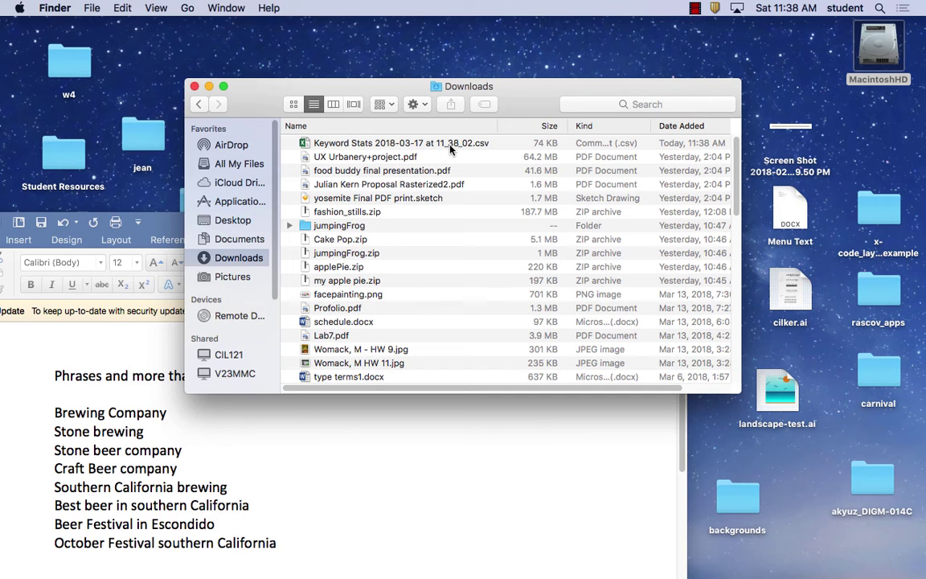
{"action": "left_click", "coordinate": [311, 144]}
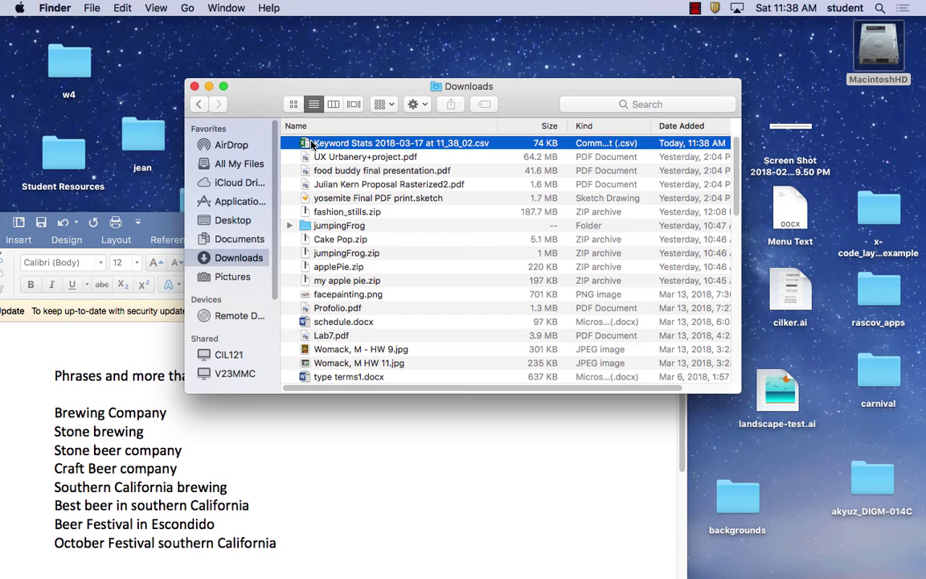
{"action": "double_click", "coordinate": [312, 144]}
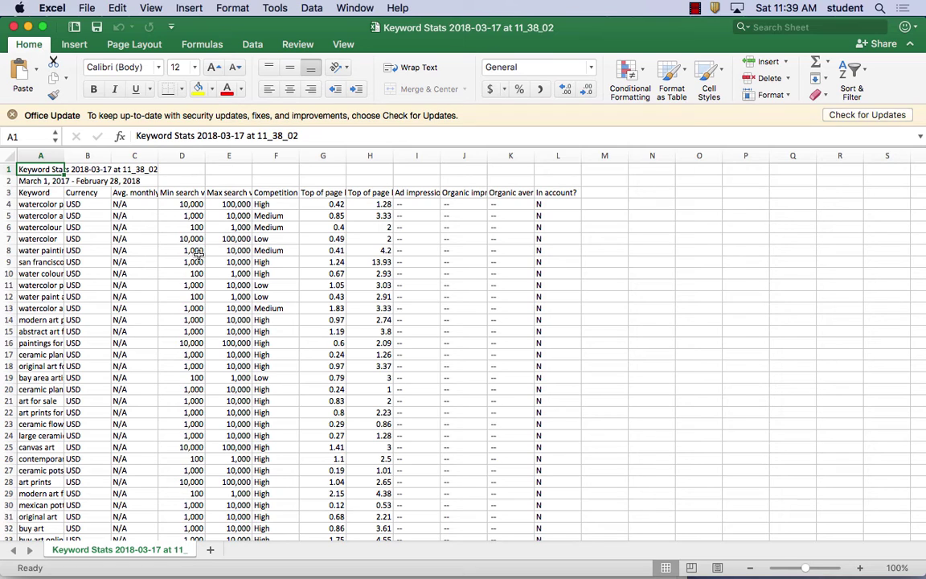
{"action": "left_click", "coordinate": [44, 203]}
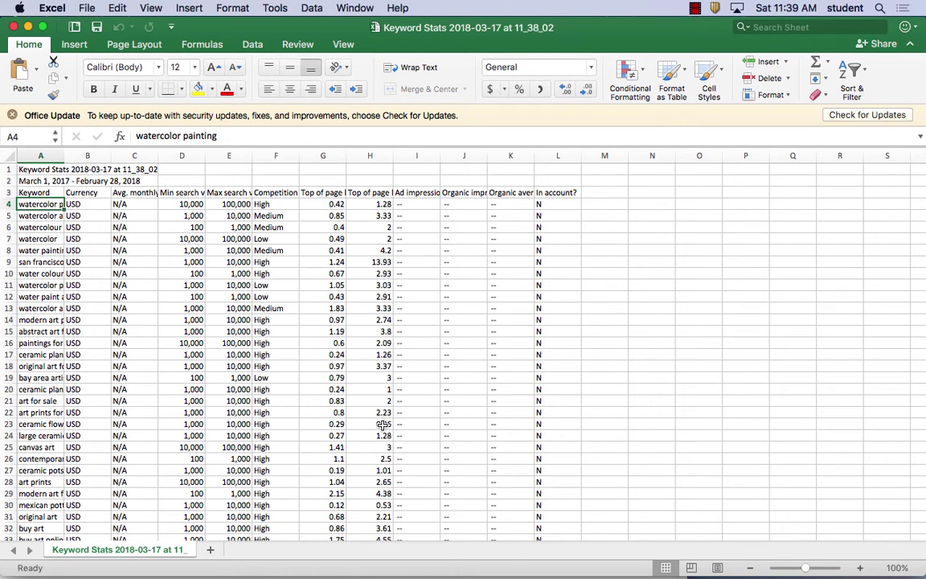
{"action": "left_click_drag", "start_coordinate": [344, 384], "coordinate": [384, 426]}
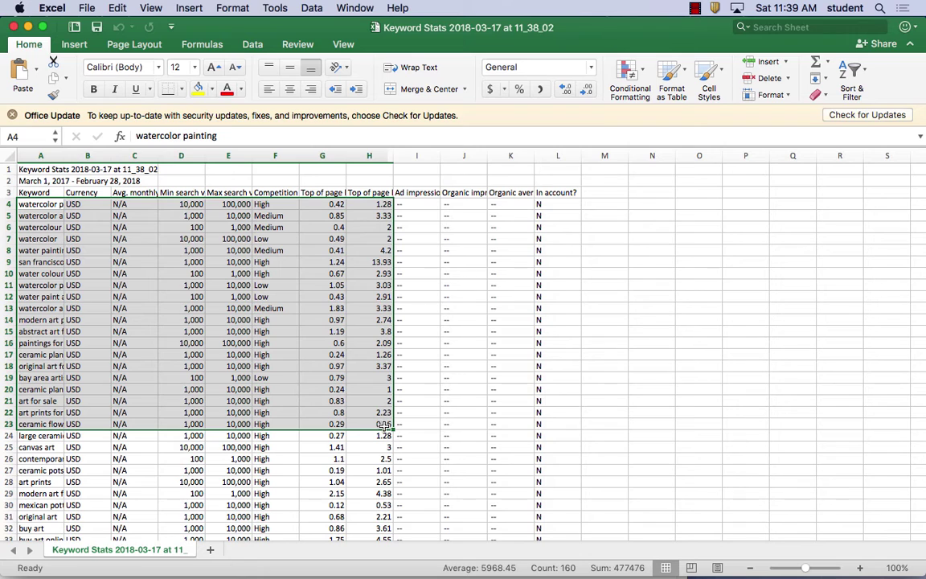
{"action": "left_click", "coordinate": [122, 204]}
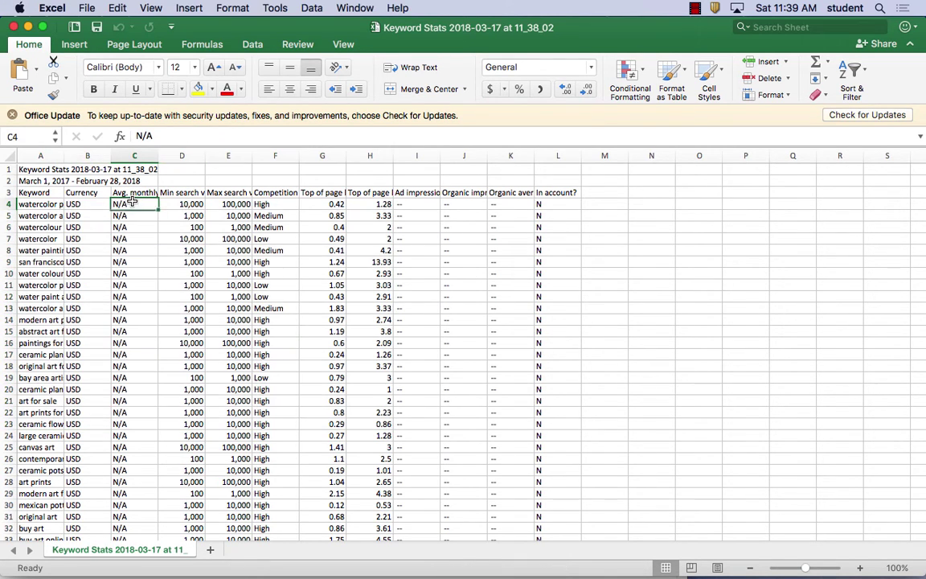
{"action": "left_click", "coordinate": [138, 402]}
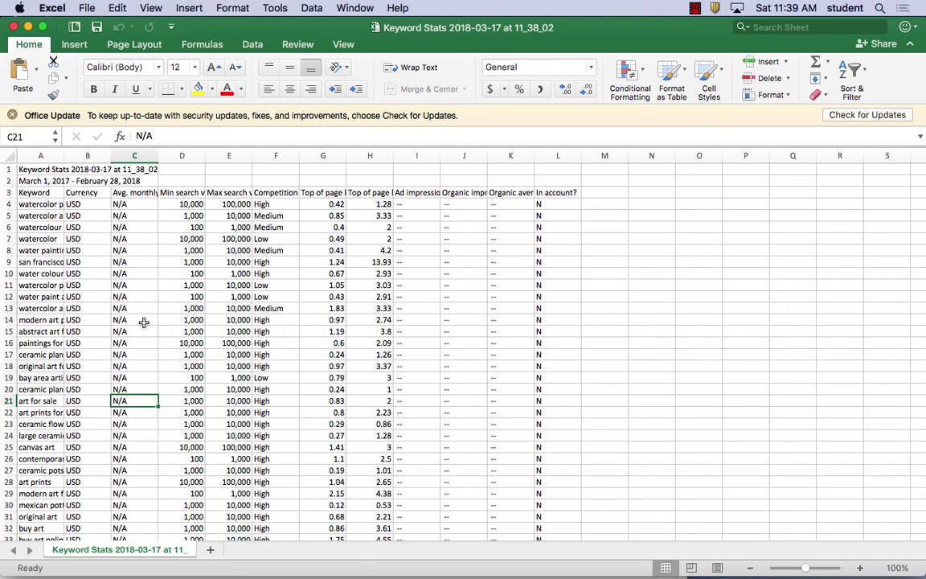
{"action": "left_click", "coordinate": [41, 204]}
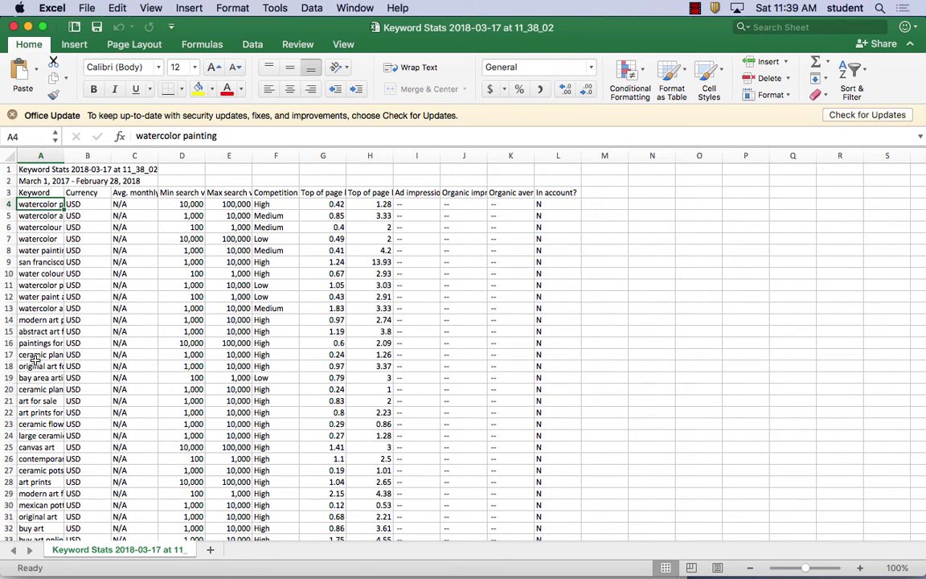
{"action": "left_click", "coordinate": [46, 435], "text": "super"}
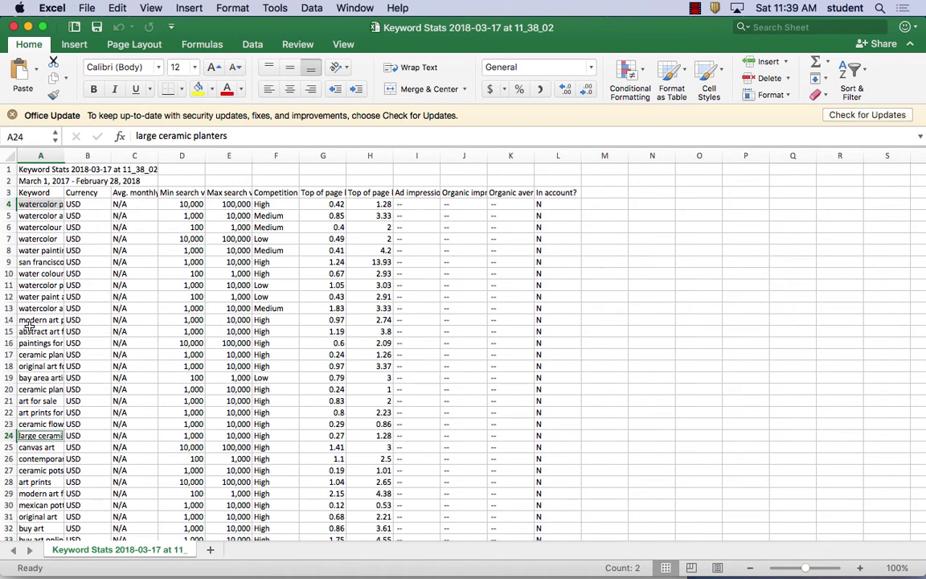
{"action": "left_click", "coordinate": [45, 204]}
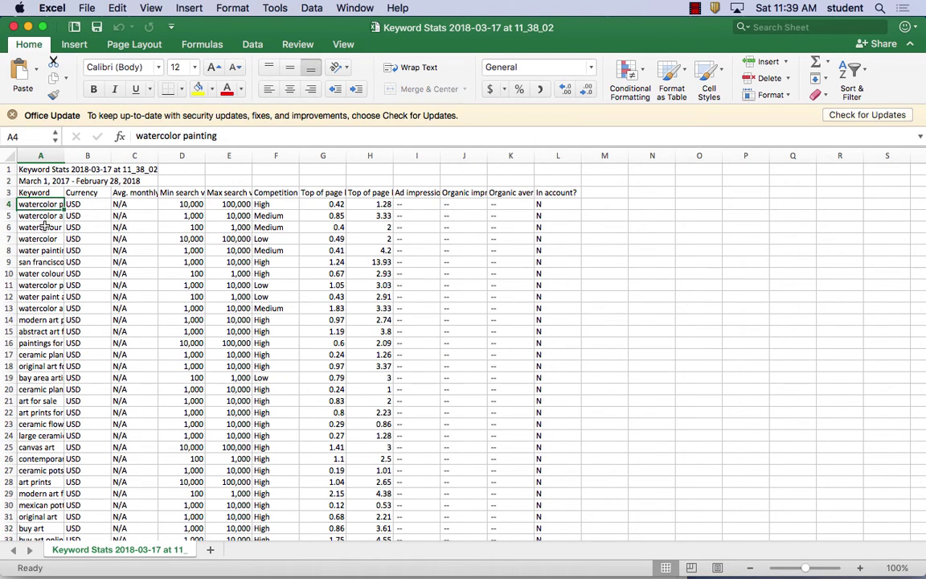
{"action": "left_click", "coordinate": [46, 447], "text": "shift"}
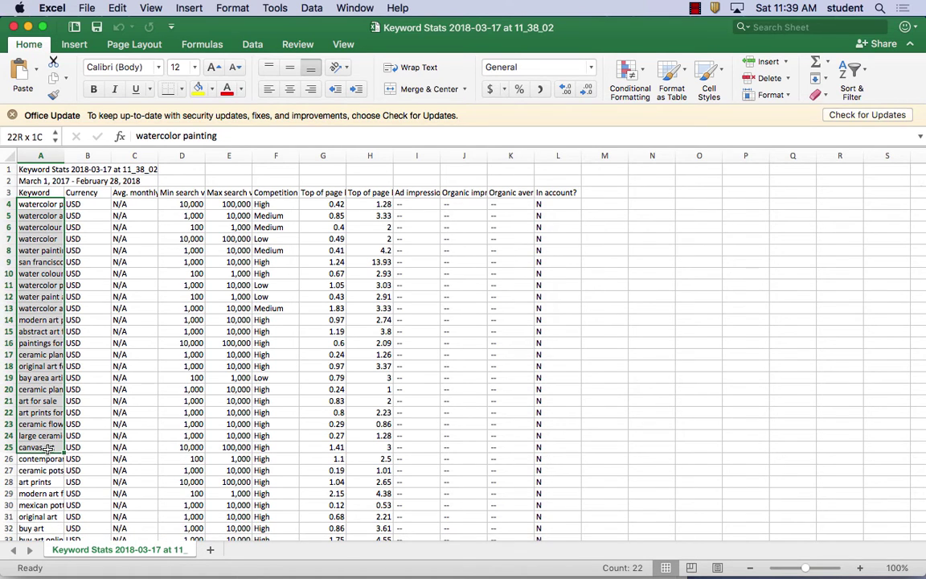
{"action": "left_click", "coordinate": [190, 203], "text": "super"}
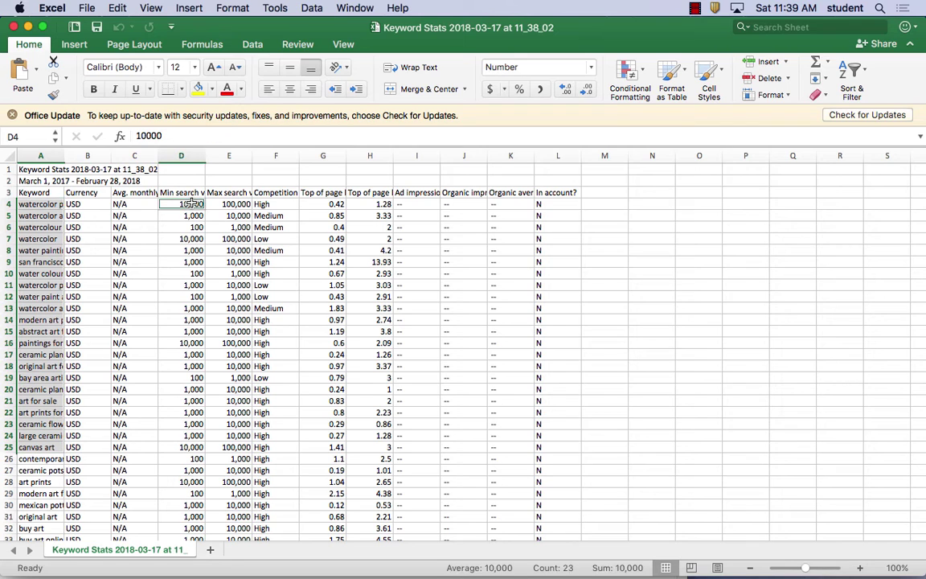
{"action": "left_click", "coordinate": [194, 446]}
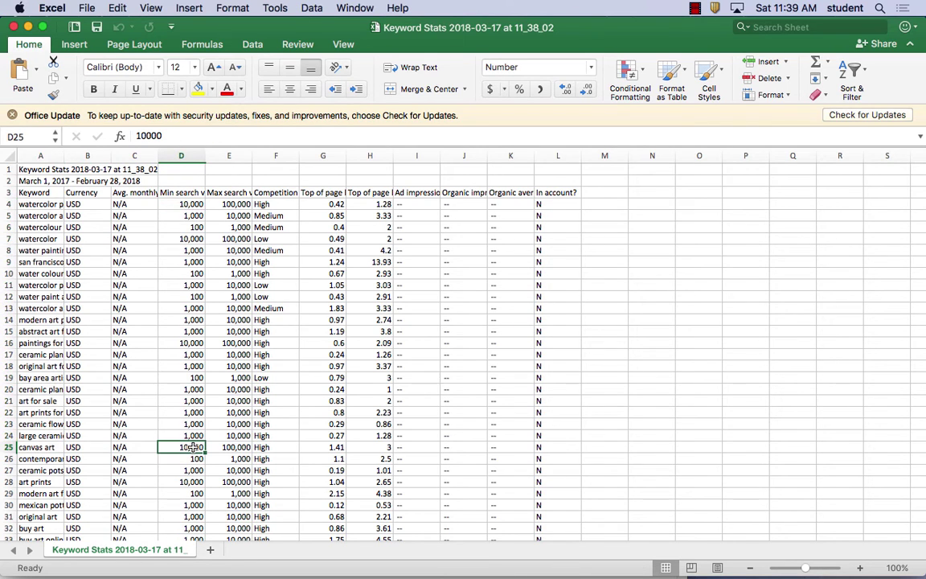
{"action": "left_click", "coordinate": [190, 204], "text": "super"}
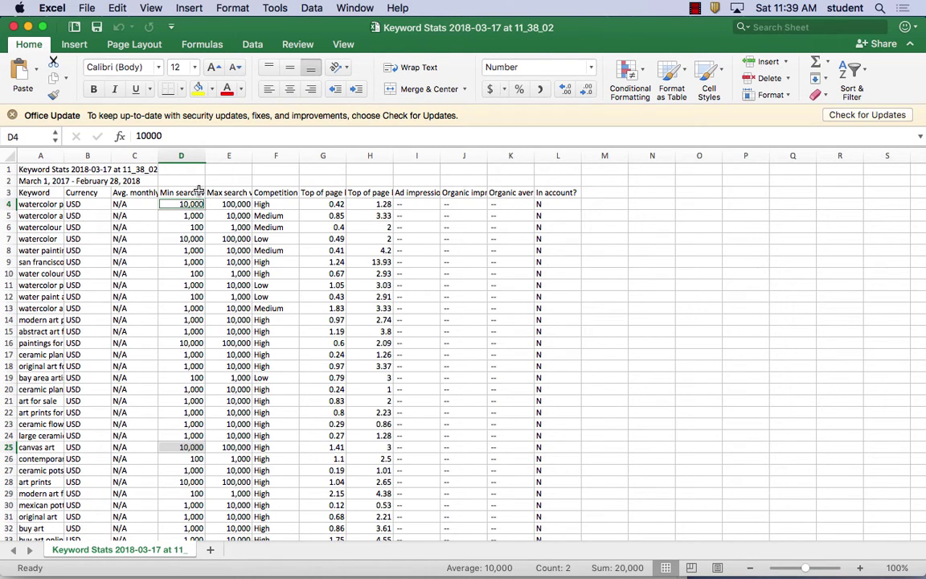
{"action": "left_click", "coordinate": [173, 192]}
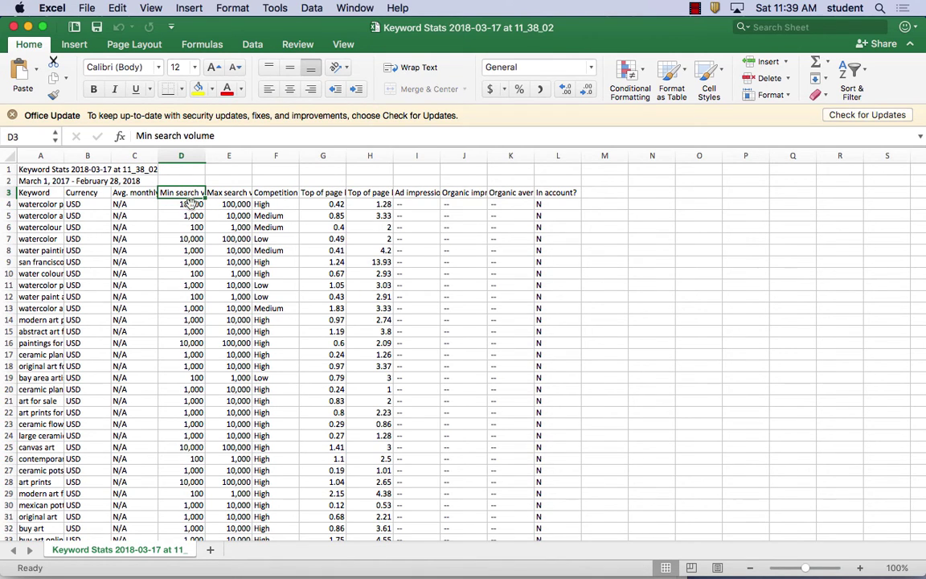
{"action": "left_click", "coordinate": [186, 479], "text": "shift"}
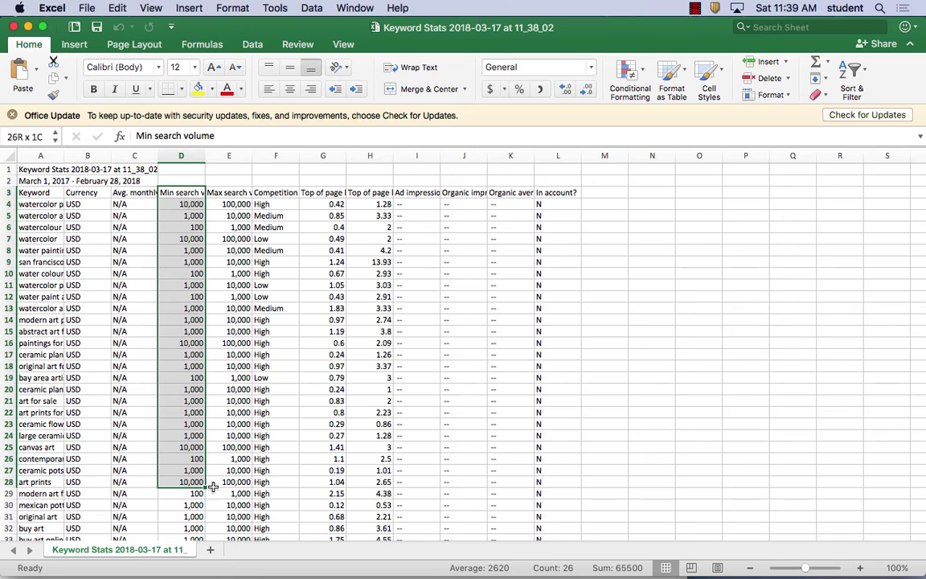
{"action": "left_click", "coordinate": [241, 482], "text": "shift"}
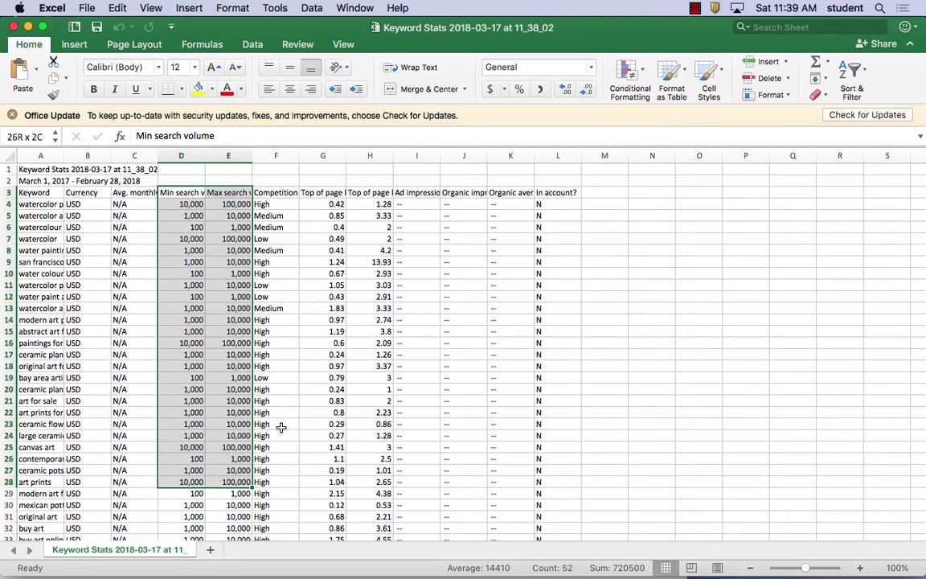
{"action": "left_click", "coordinate": [325, 192]}
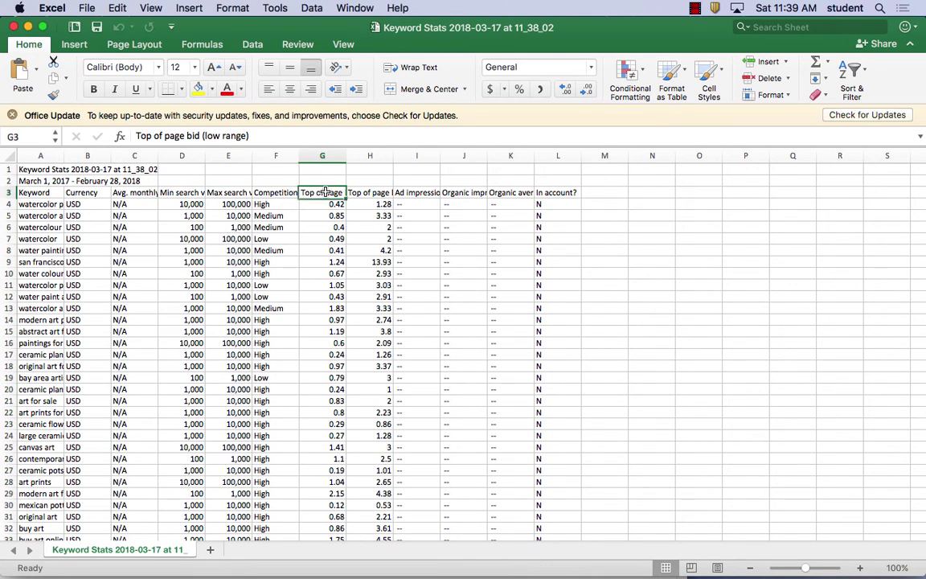
{"action": "left_click", "coordinate": [322, 447], "text": "super"}
{"action": "left_click", "coordinate": [331, 189]}
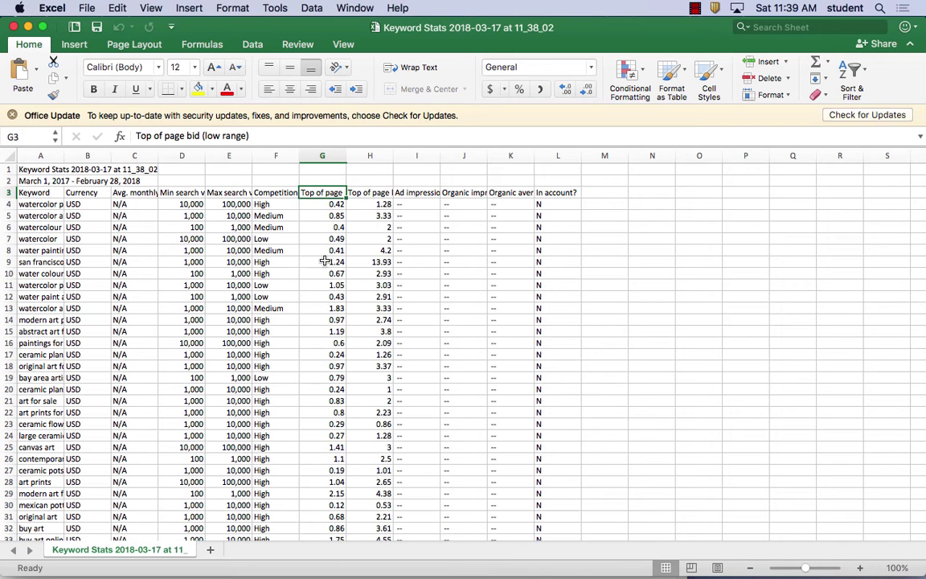
{"action": "left_click", "coordinate": [332, 459], "text": "shift"}
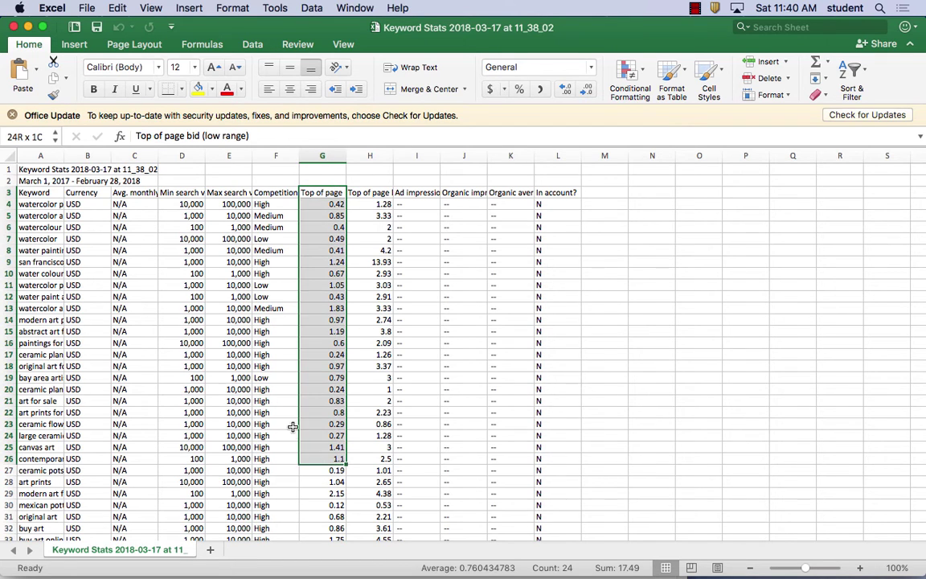
{"action": "left_click", "coordinate": [277, 156]}
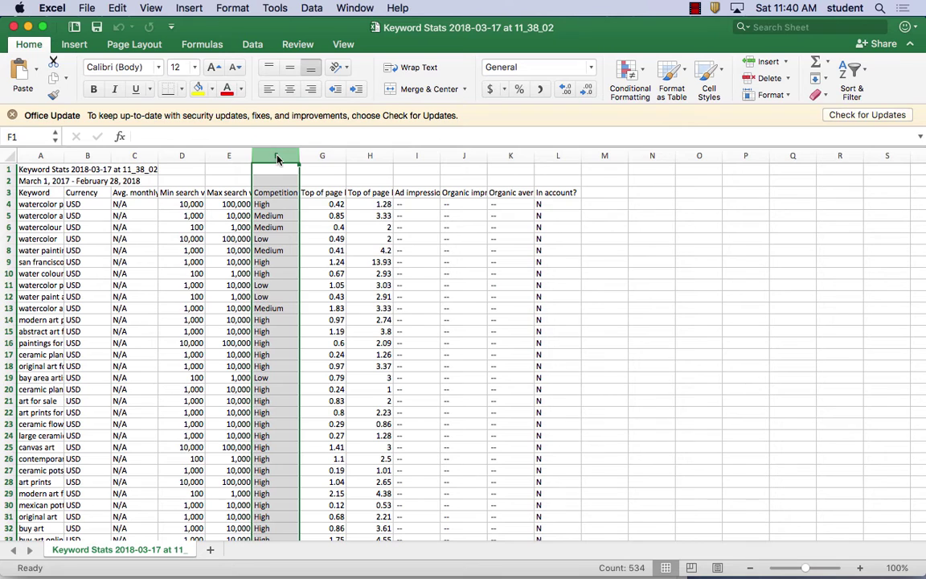
{"action": "right_click", "coordinate": [277, 155]}
{"action": "left_click", "coordinate": [321, 305]}
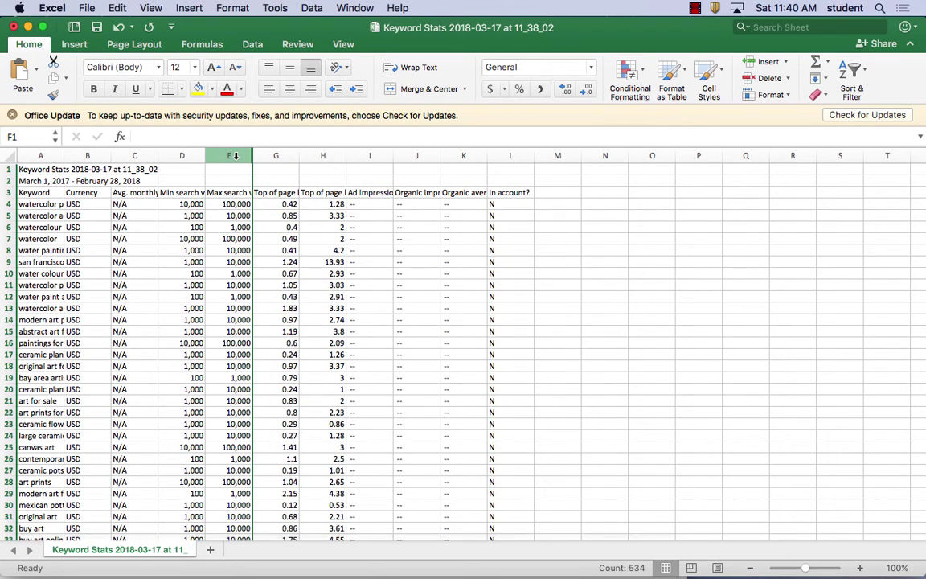
{"action": "right_click", "coordinate": [139, 155]}
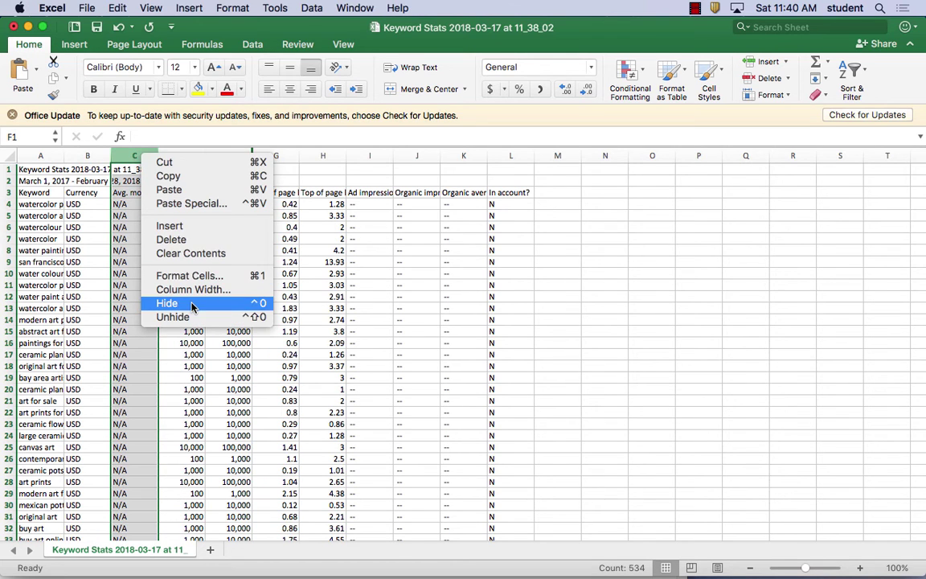
{"action": "left_click", "coordinate": [93, 167]}
{"action": "right_click", "coordinate": [88, 153]}
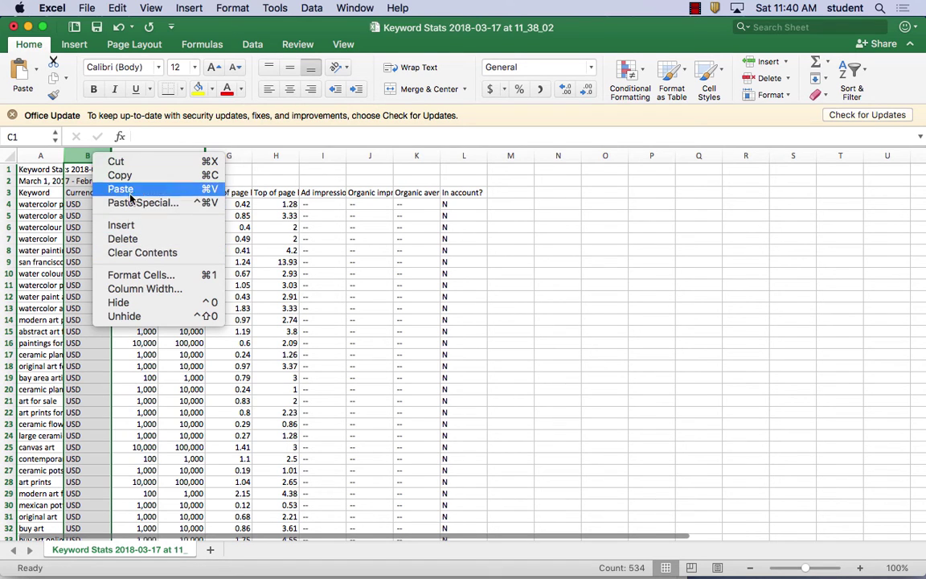
{"action": "left_click", "coordinate": [118, 302]}
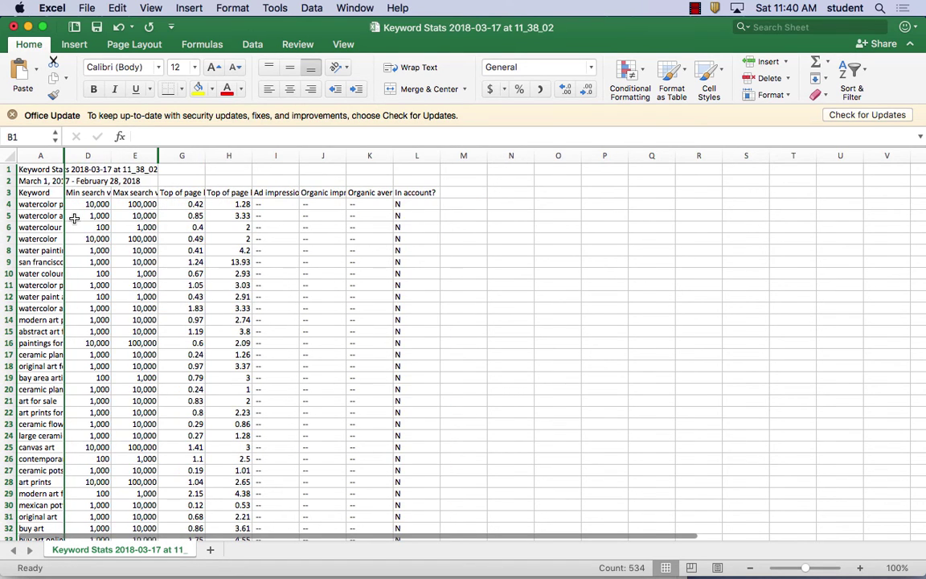
{"action": "left_click", "coordinate": [50, 192]}
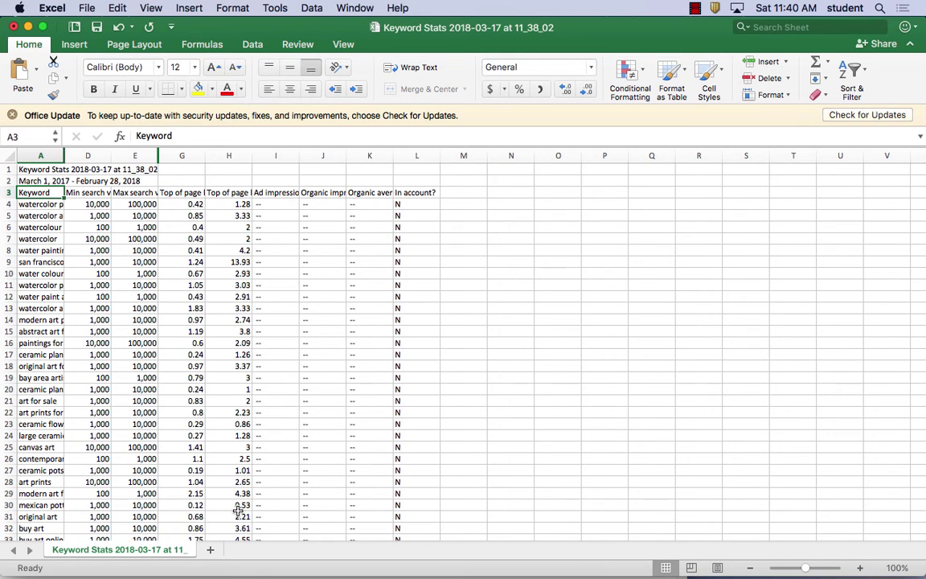
{"action": "scroll", "coordinate": [233, 514], "scroll_direction": "up", "scroll_amount": 1}
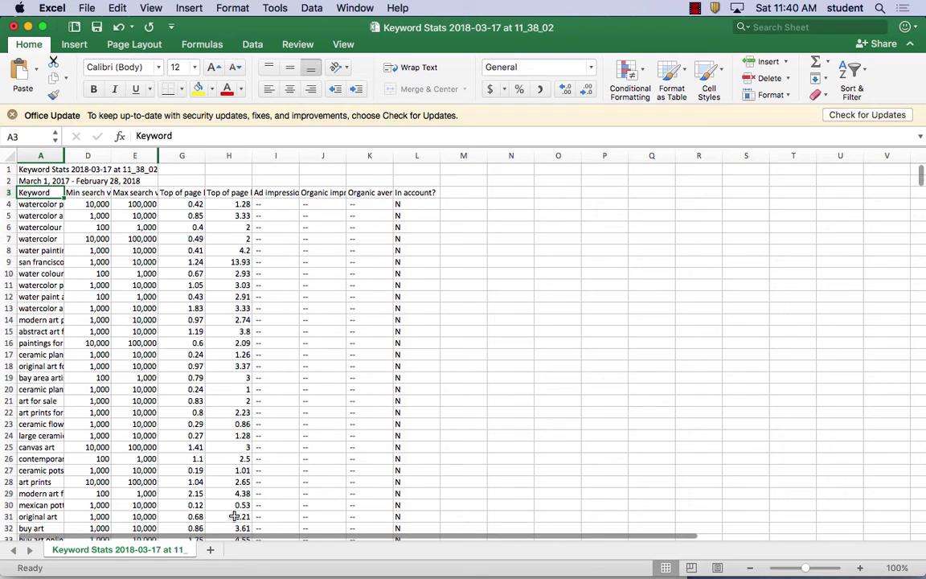
Select the keyword table A3:H31 and look through the Page Layout, Formulas, Insert, Data and Review tabs.
{"action": "left_click", "coordinate": [233, 519], "text": "shift"}
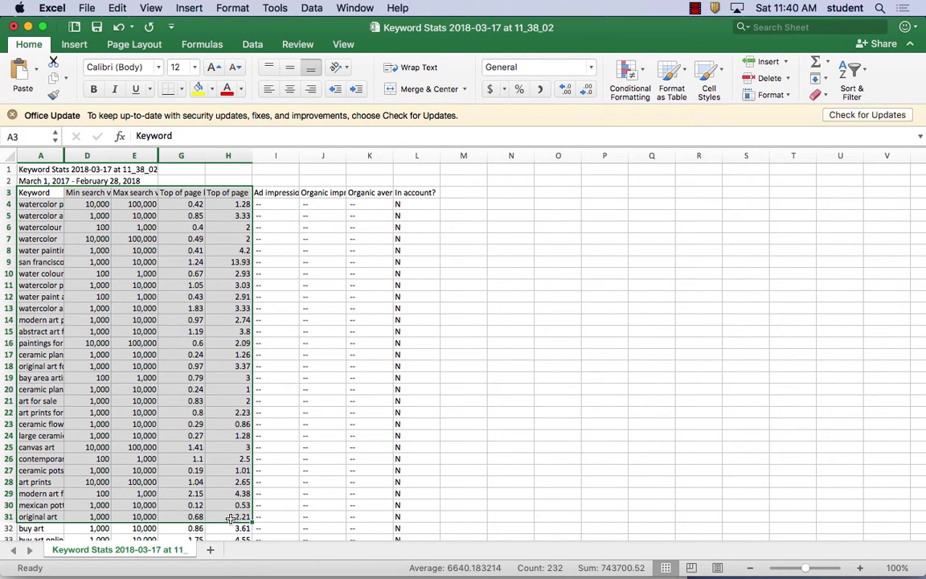
{"action": "left_click", "coordinate": [135, 46]}
{"action": "left_click", "coordinate": [201, 44]}
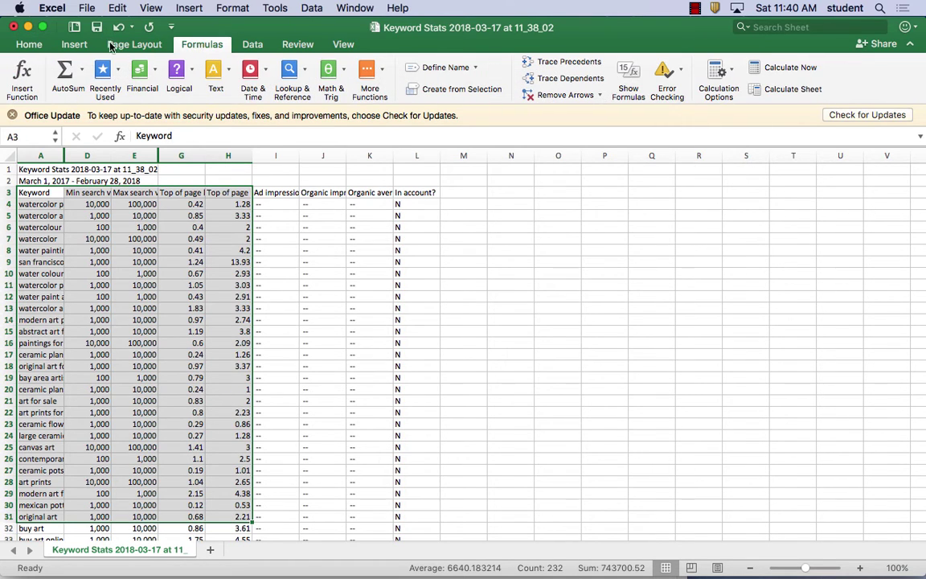
{"action": "left_click", "coordinate": [80, 46]}
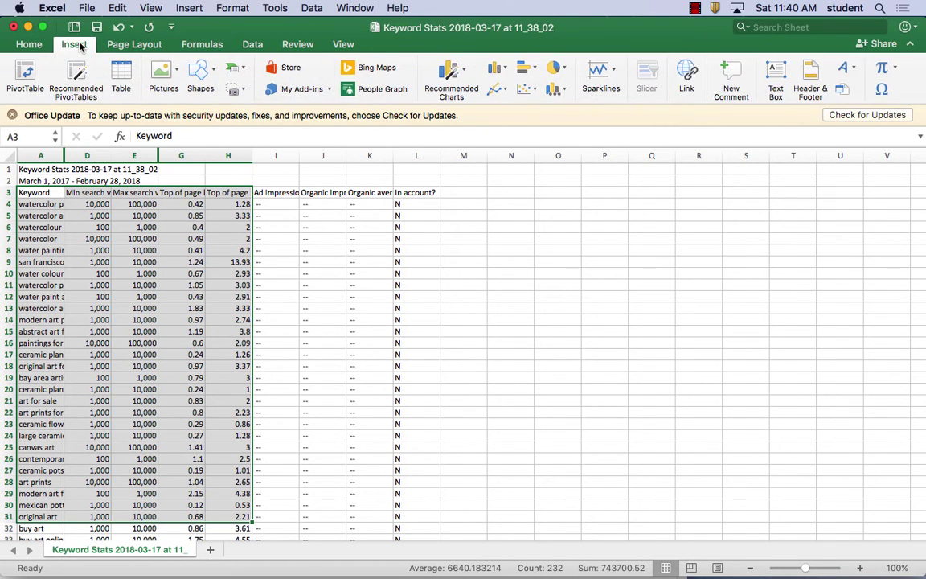
{"action": "left_click", "coordinate": [252, 45]}
{"action": "left_click", "coordinate": [297, 46]}
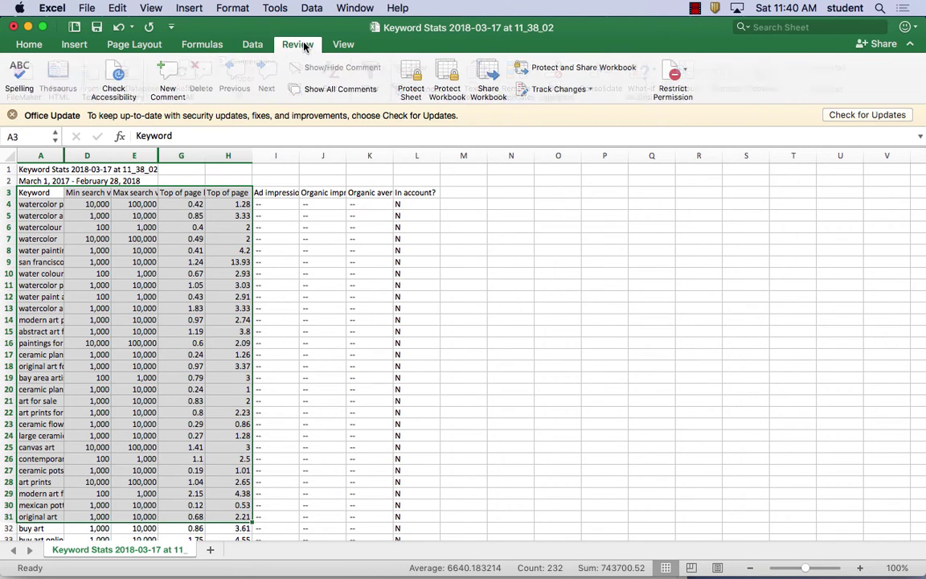
{"action": "left_click", "coordinate": [202, 44]}
{"action": "left_click", "coordinate": [137, 46]}
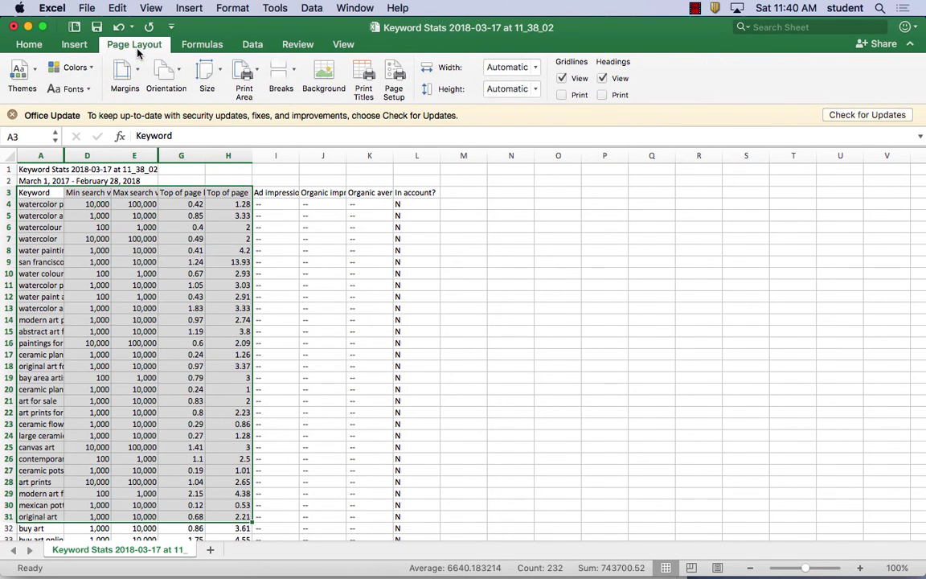
{"action": "left_click", "coordinate": [72, 44]}
{"action": "left_click", "coordinate": [28, 44]}
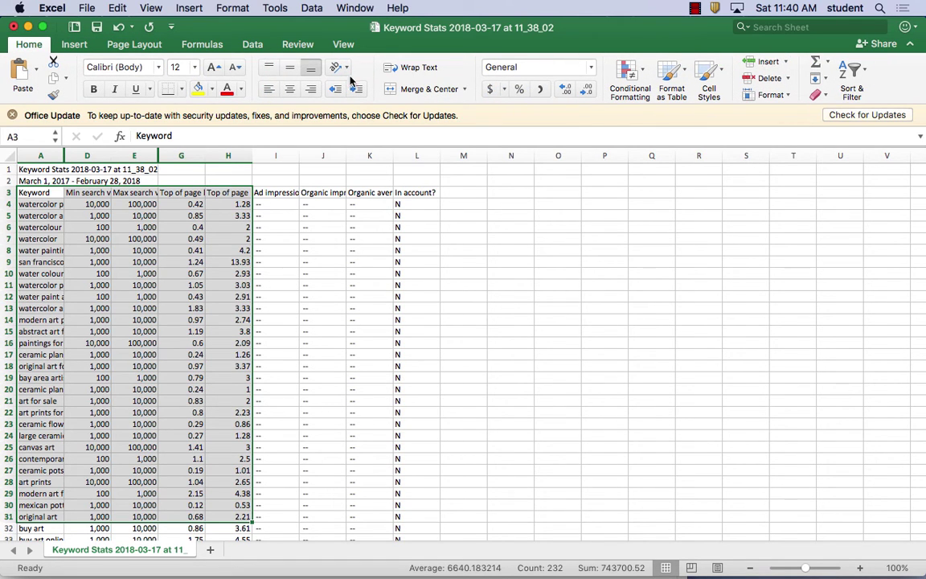
Browse the Insert through View tabs once more, then bring up the File menu.
{"action": "left_click", "coordinate": [74, 46]}
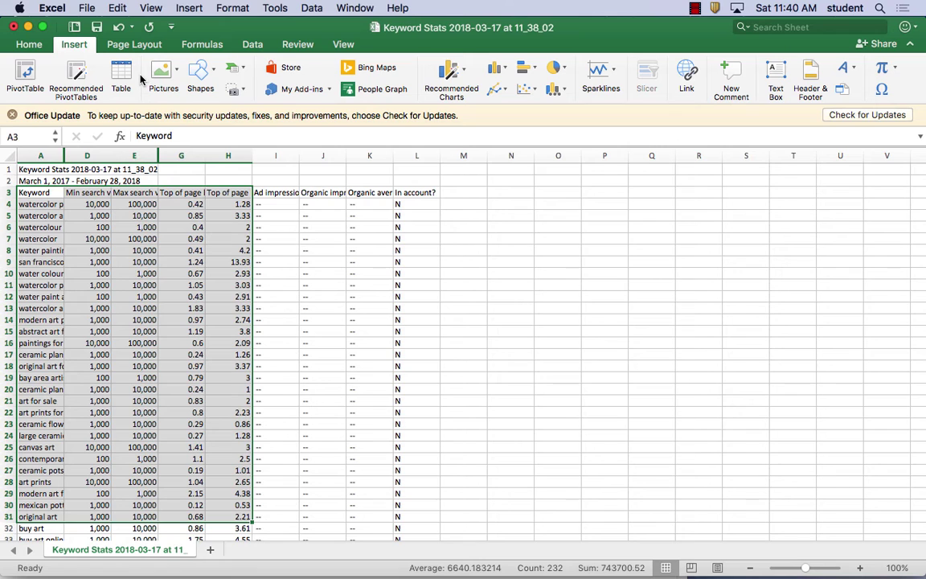
{"action": "left_click", "coordinate": [131, 46]}
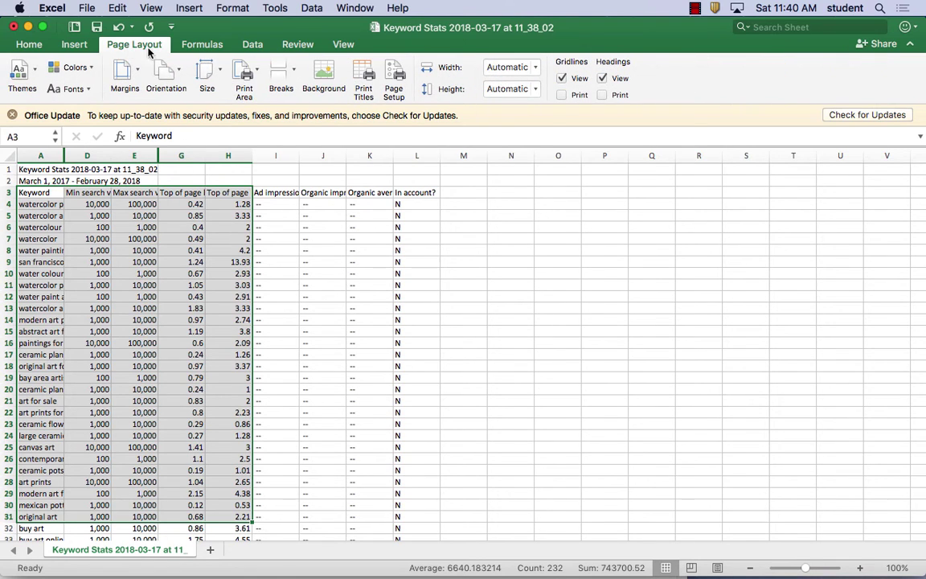
{"action": "left_click", "coordinate": [205, 46]}
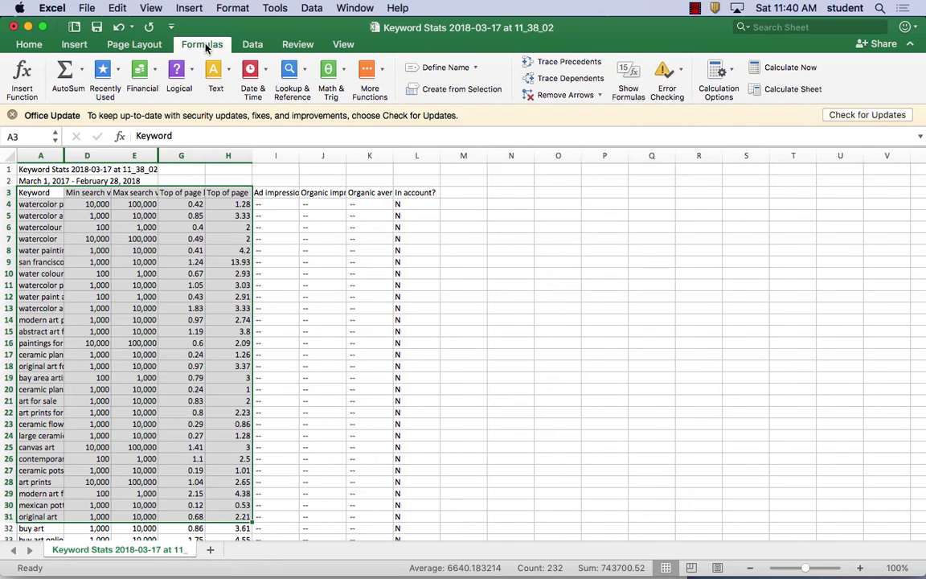
{"action": "left_click", "coordinate": [252, 47]}
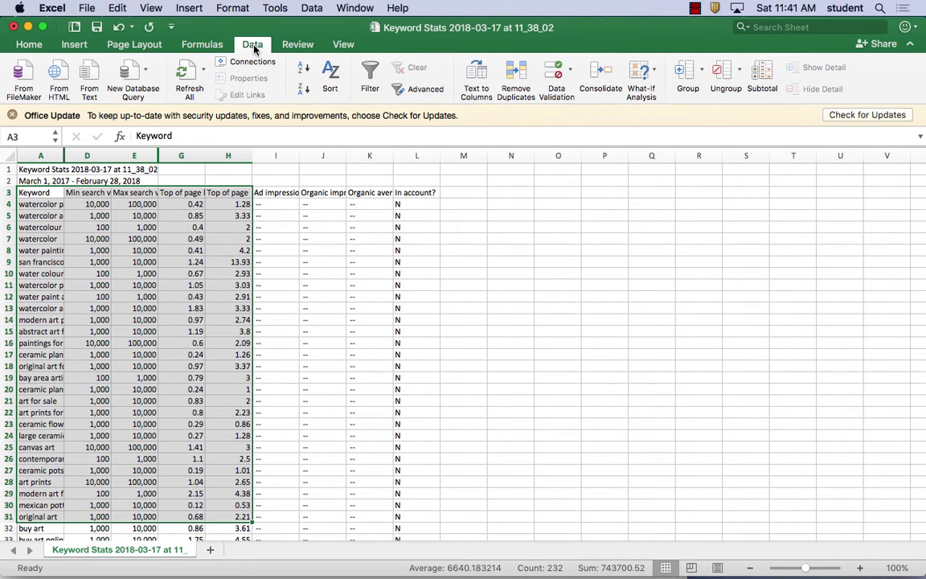
{"action": "left_click", "coordinate": [298, 44]}
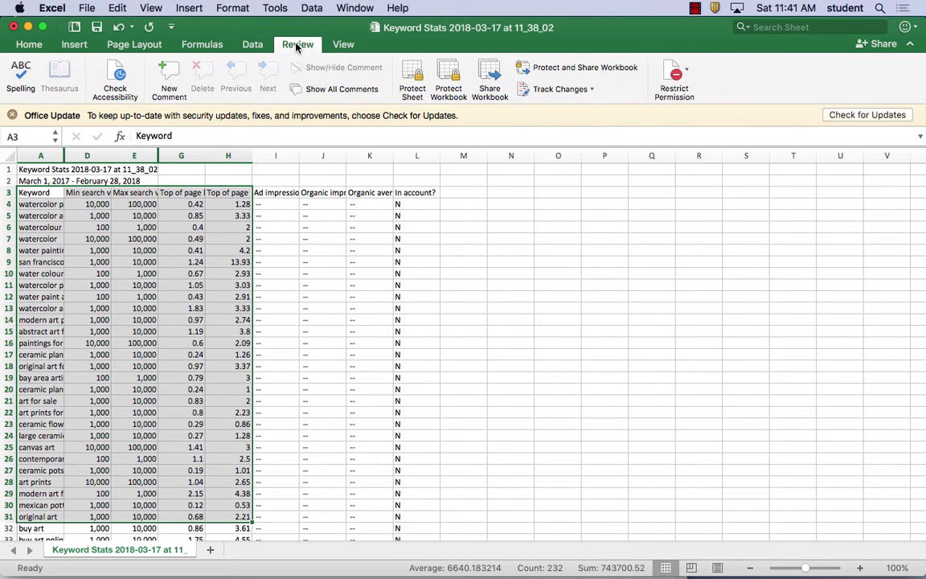
{"action": "left_click", "coordinate": [344, 45]}
{"action": "left_click", "coordinate": [37, 46]}
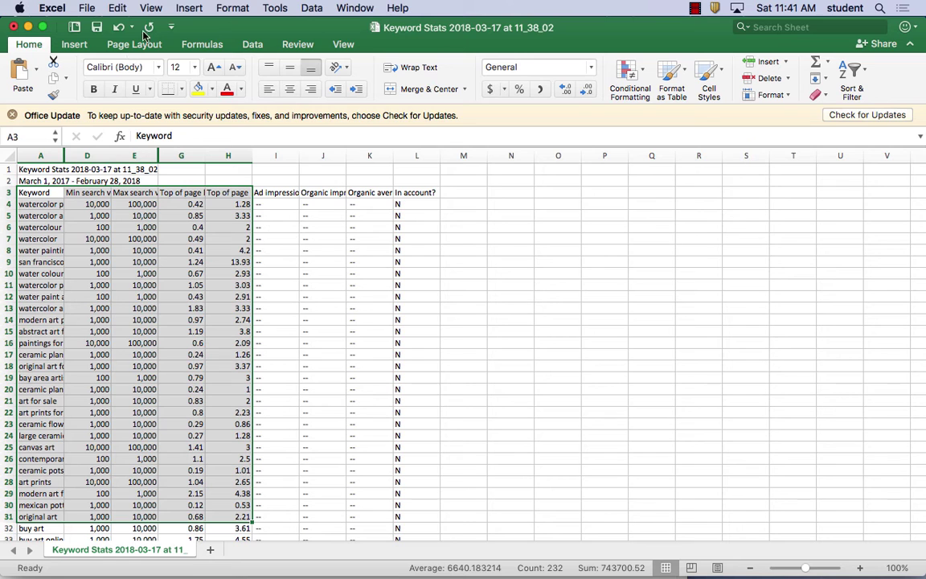
{"action": "left_click", "coordinate": [86, 8]}
{"action": "key", "text": "Escape"}
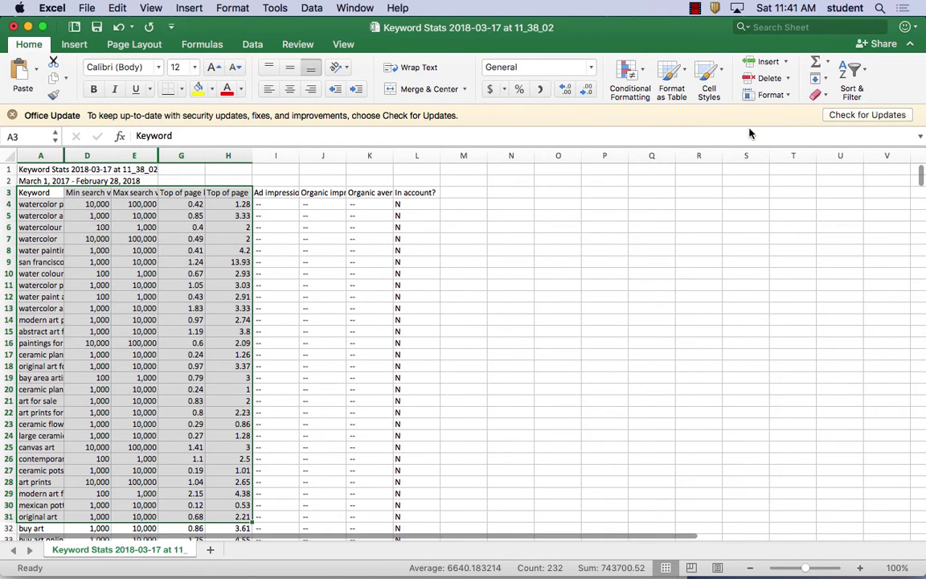
{"action": "left_click", "coordinate": [87, 8]}
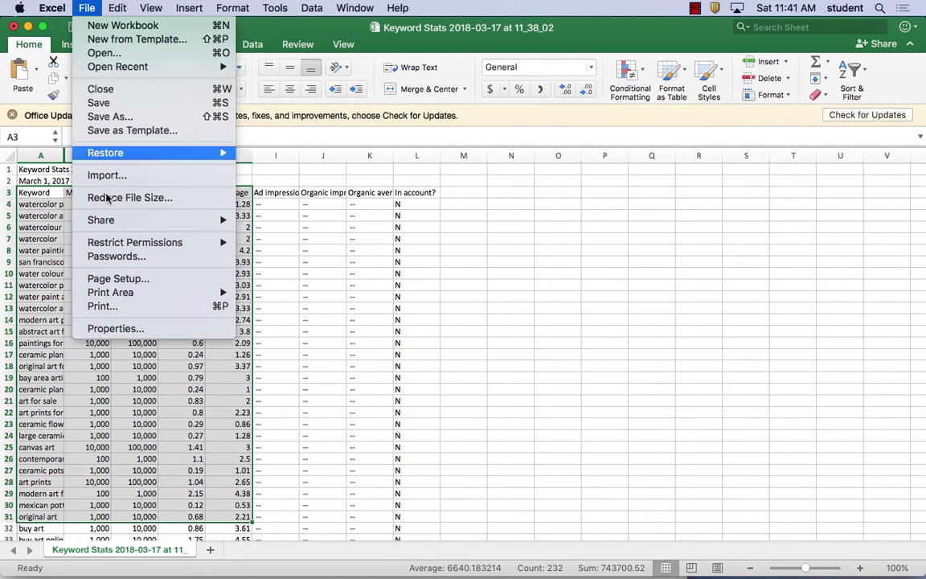
Use Save As to name the workbook 'aer_ideas' on the Desktop, accepting the text-format warning.
{"action": "left_click", "coordinate": [100, 116]}
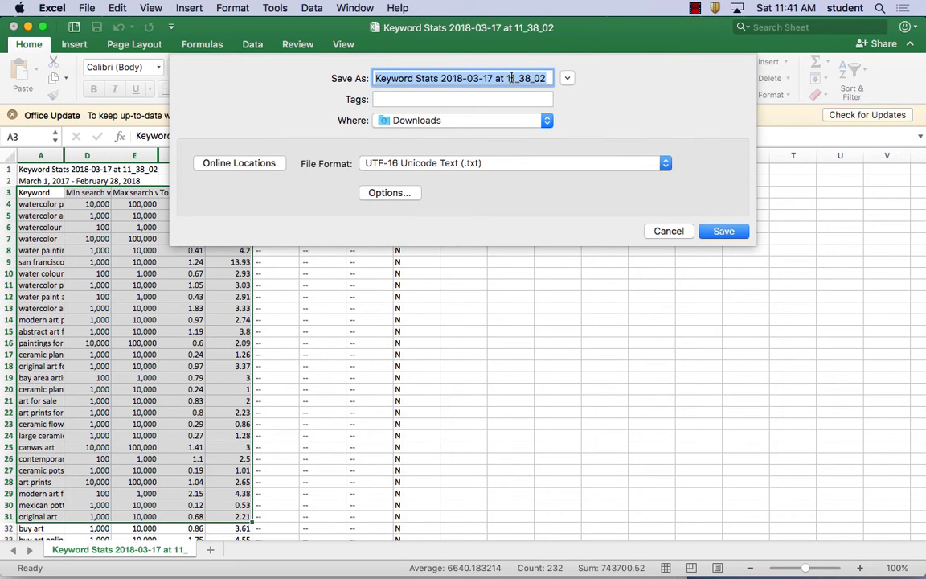
{"action": "type", "text": "aer_ideas"}
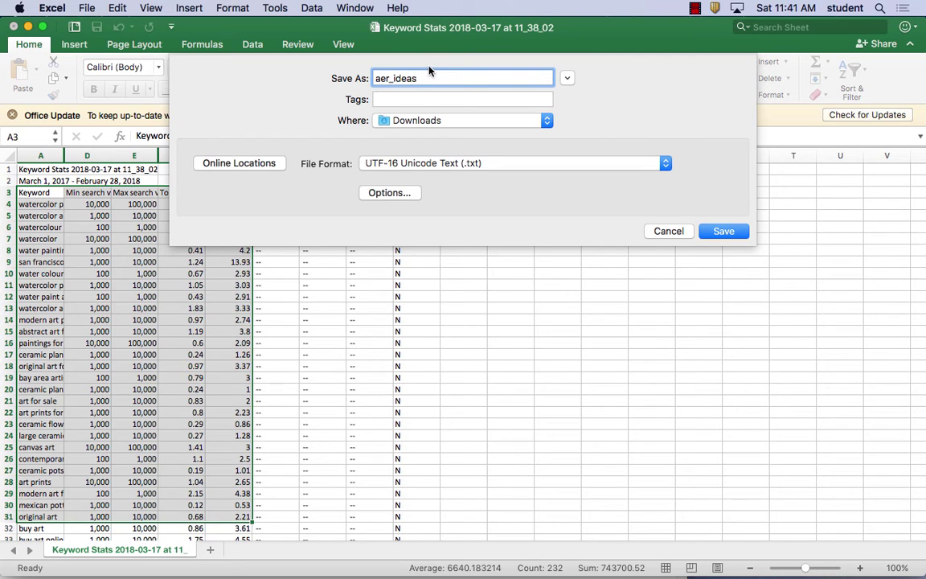
{"action": "left_click", "coordinate": [567, 78]}
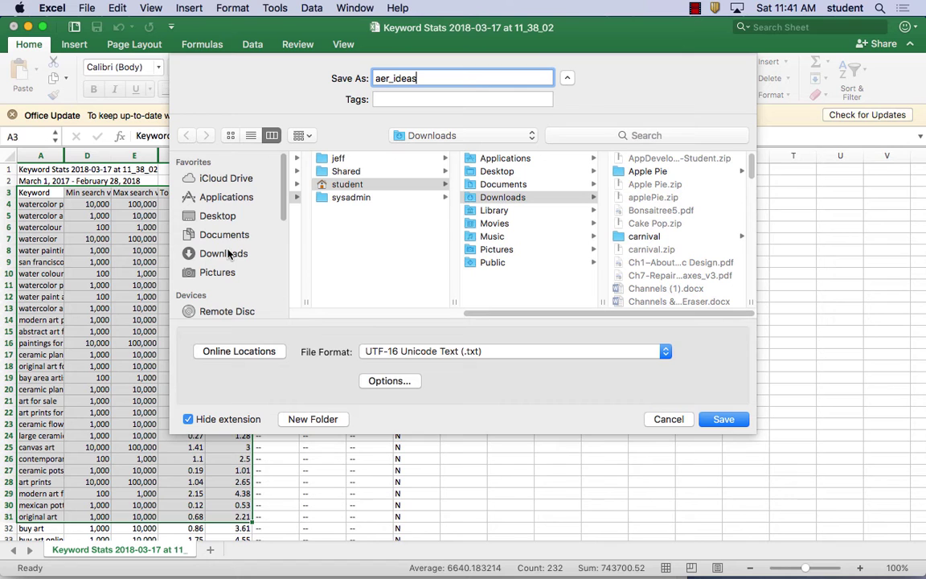
{"action": "left_click", "coordinate": [217, 215]}
{"action": "left_click", "coordinate": [723, 419]}
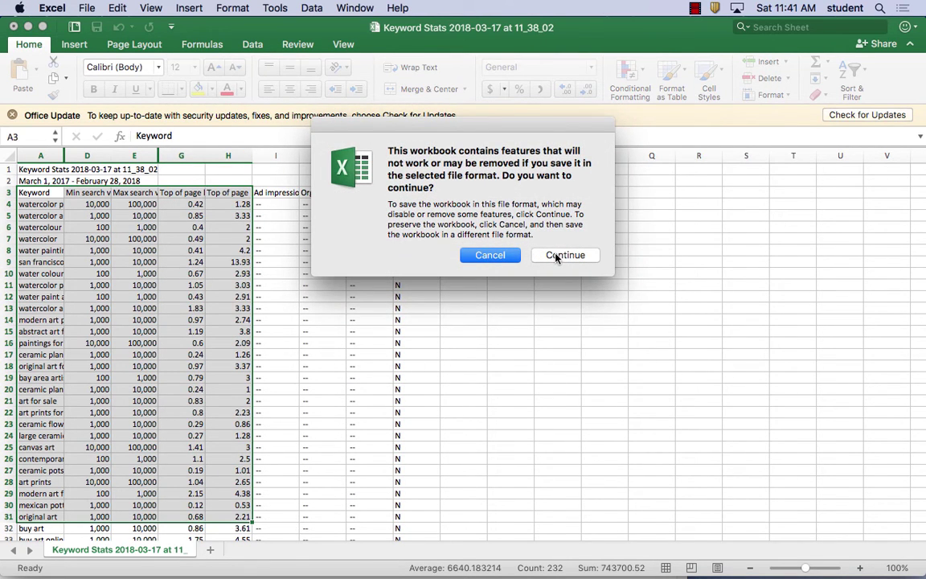
{"action": "left_click", "coordinate": [556, 256]}
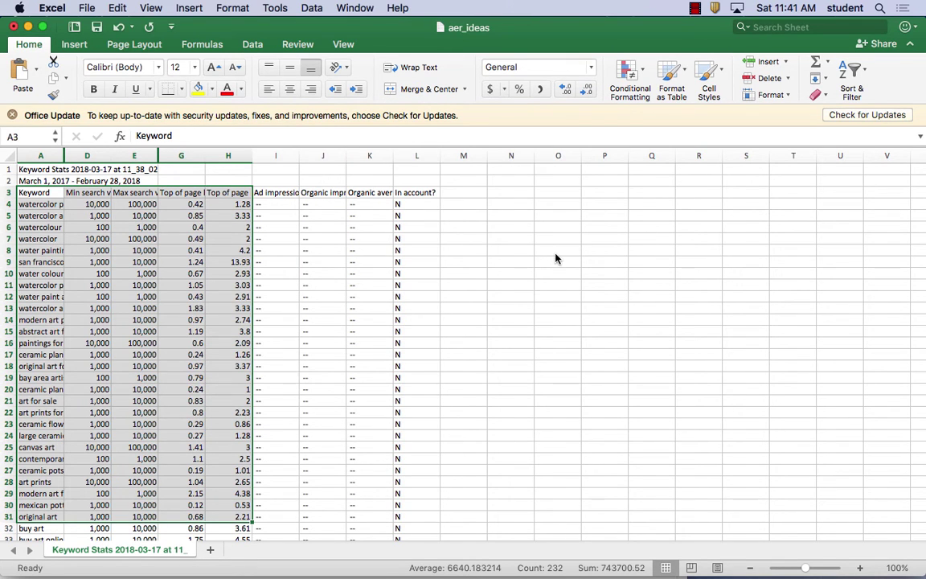
On the Insert tab, preview Recommended Charts and Column chart types, then bring up the Bar chart types.
{"action": "left_click", "coordinate": [70, 46]}
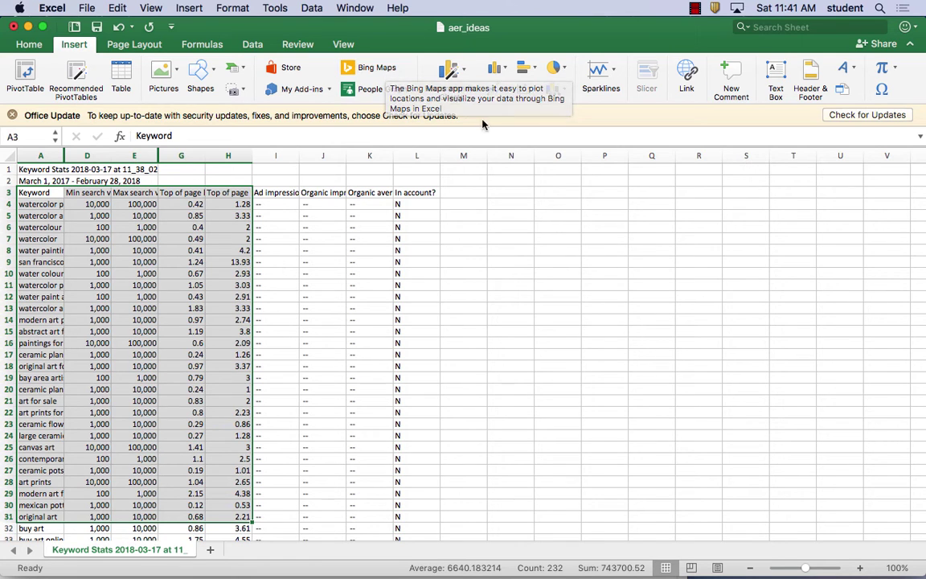
{"action": "left_click", "coordinate": [452, 76]}
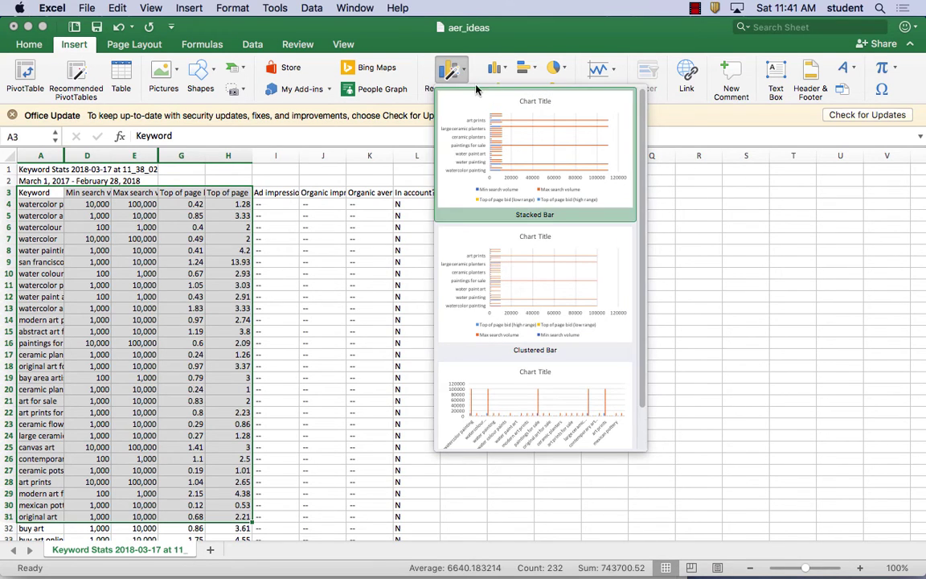
{"action": "left_click", "coordinate": [451, 71]}
{"action": "left_click", "coordinate": [503, 69]}
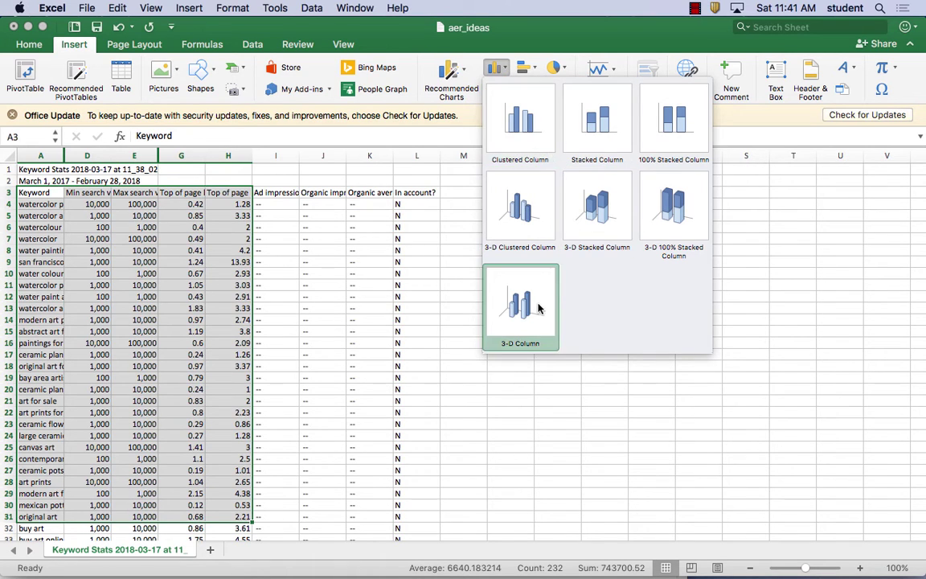
{"action": "left_click", "coordinate": [499, 67]}
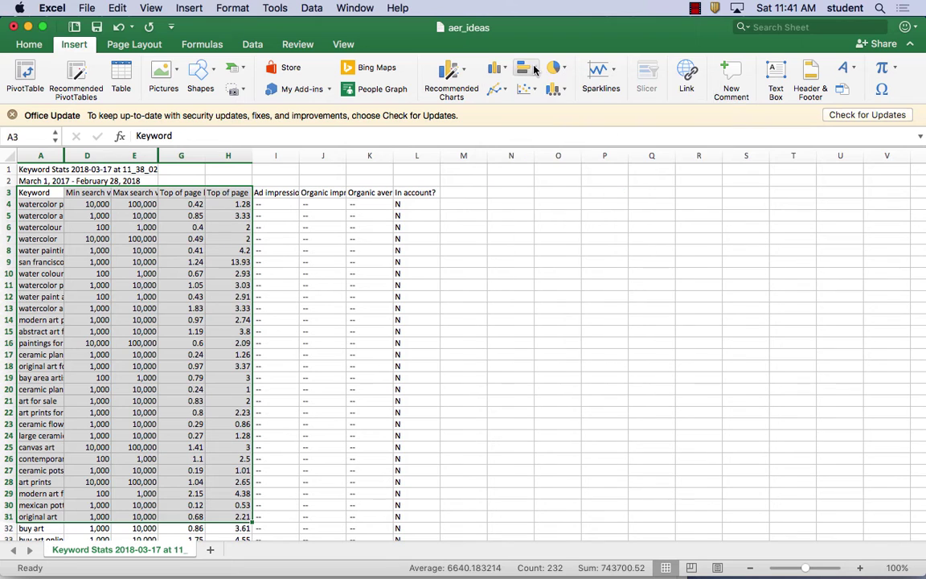
{"action": "left_click", "coordinate": [527, 67]}
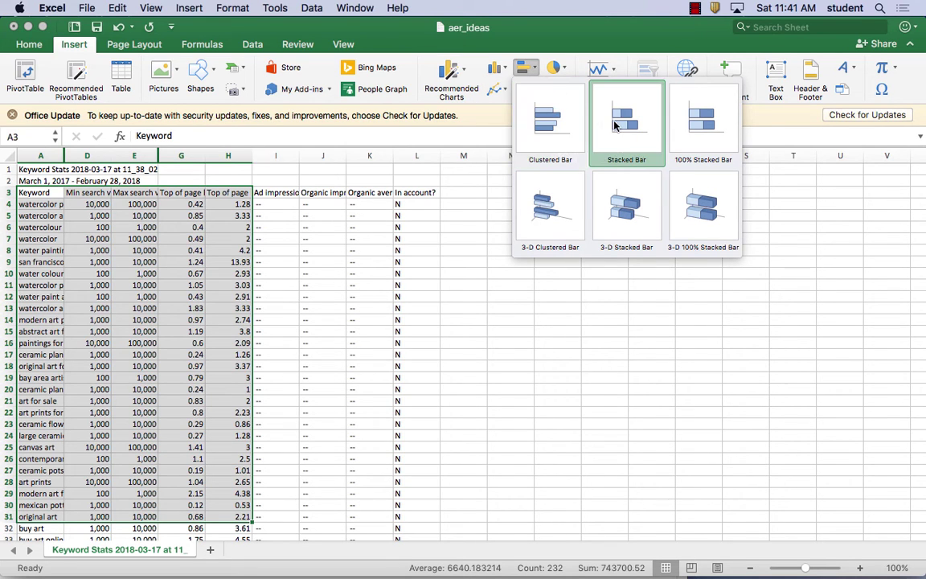
Insert the clustered bar chart and drag its corners outward to span columns H–Q.
{"action": "left_click", "coordinate": [543, 126]}
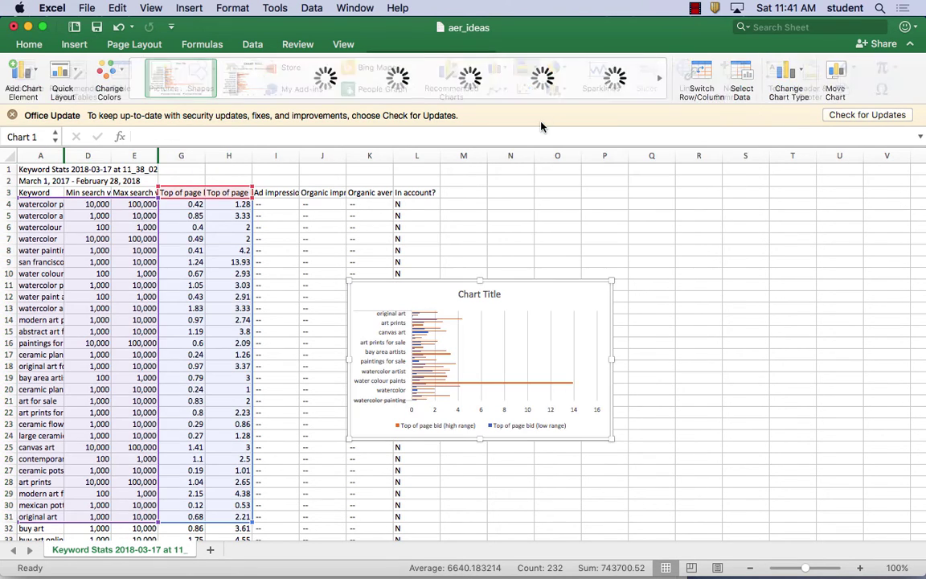
{"action": "left_click_drag", "start_coordinate": [348, 281], "coordinate": [201, 165]}
{"action": "left_click_drag", "start_coordinate": [611, 438], "coordinate": [688, 434]}
{"action": "scroll", "coordinate": [574, 356], "scroll_direction": "up", "scroll_amount": 10}
{"action": "scroll", "coordinate": [573, 354], "scroll_direction": "down", "scroll_amount": 15}
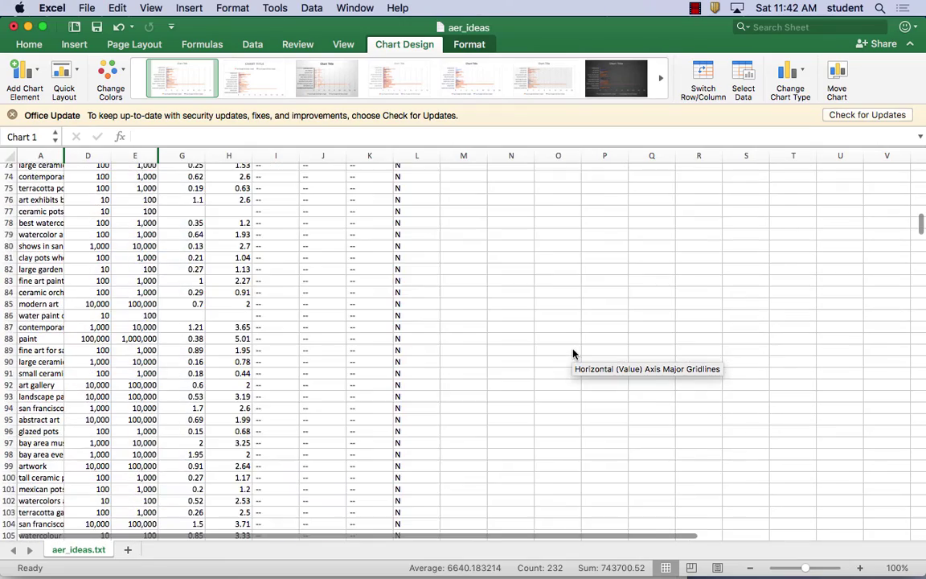
{"action": "mouse_move", "coordinate": [565, 32]}
{"action": "left_mouse_down"}
{"action": "mouse_move", "coordinate": [518, 440]}
{"action": "mouse_move", "coordinate": [579, 32]}
{"action": "mouse_move", "coordinate": [569, 32]}
{"action": "left_mouse_up"}
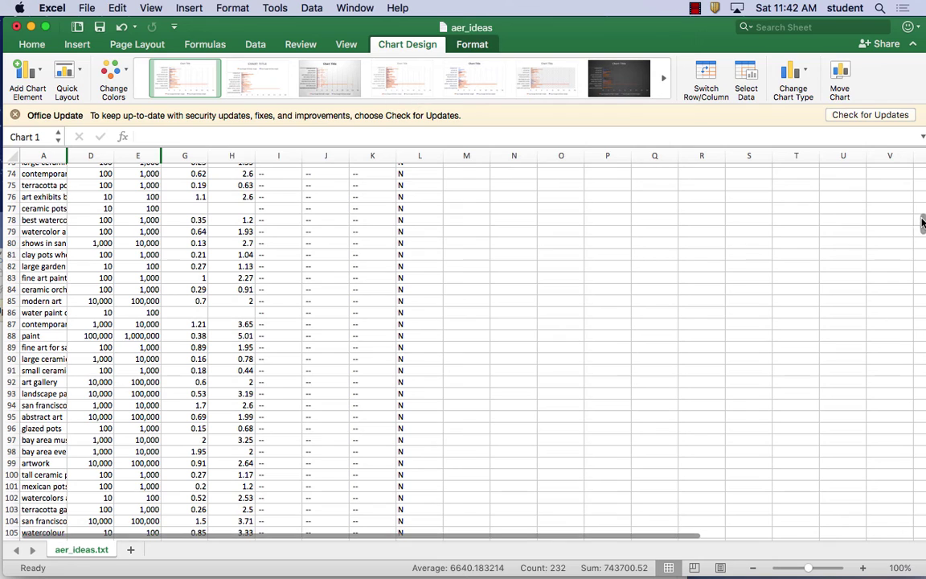
{"action": "left_click_drag", "start_coordinate": [924, 341], "coordinate": [923, 175]}
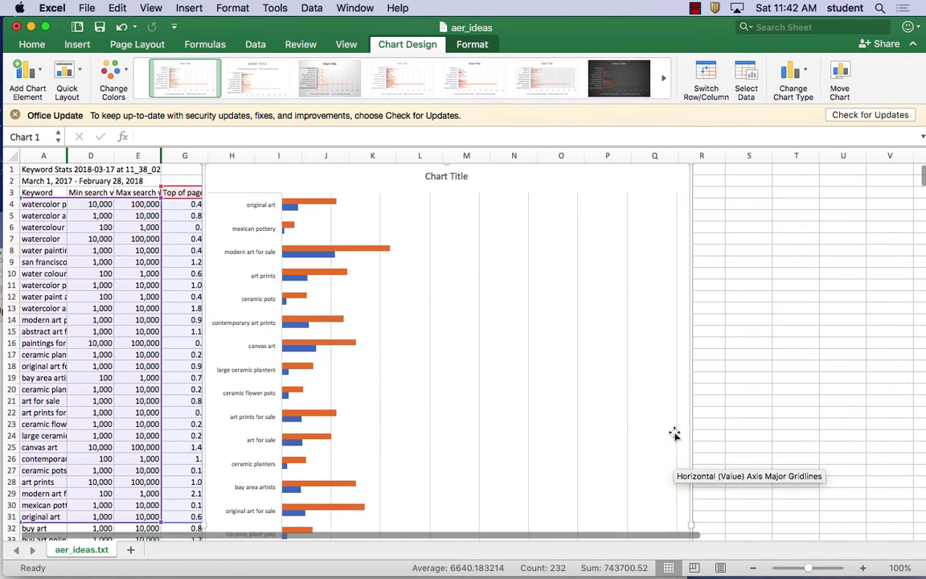
{"action": "left_click_drag", "start_coordinate": [922, 181], "coordinate": [922, 206]}
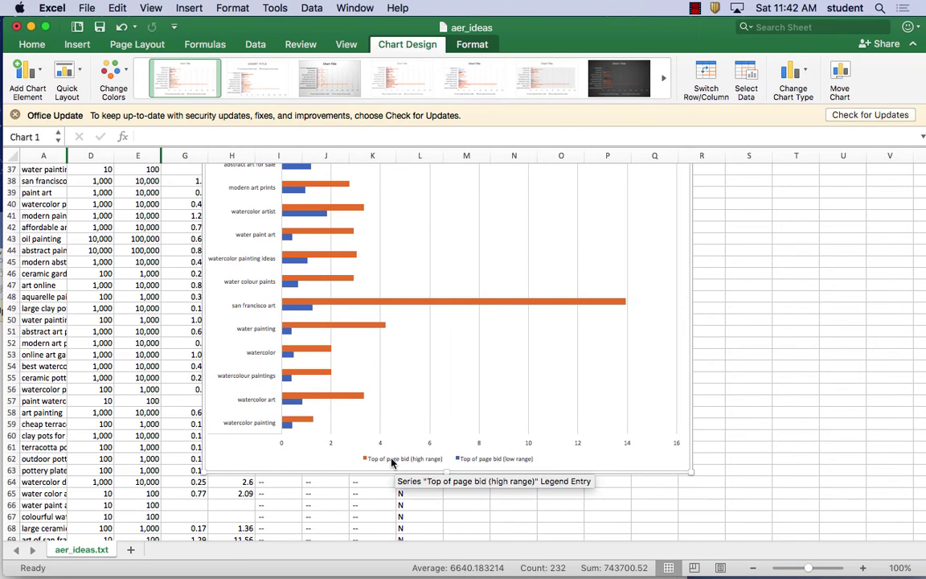
{"action": "mouse_move", "coordinate": [619, 303]}
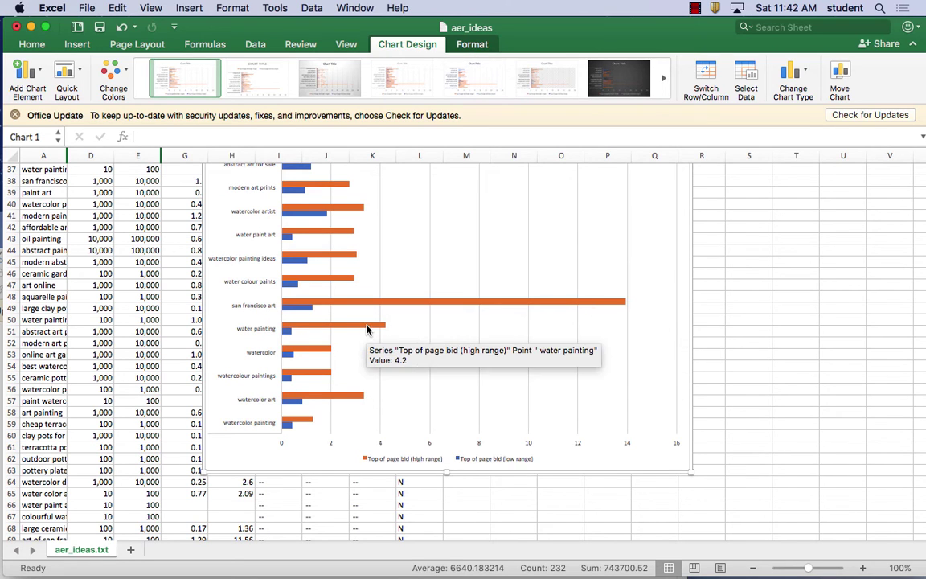
{"action": "scroll", "coordinate": [359, 337], "scroll_direction": "up", "scroll_amount": 10}
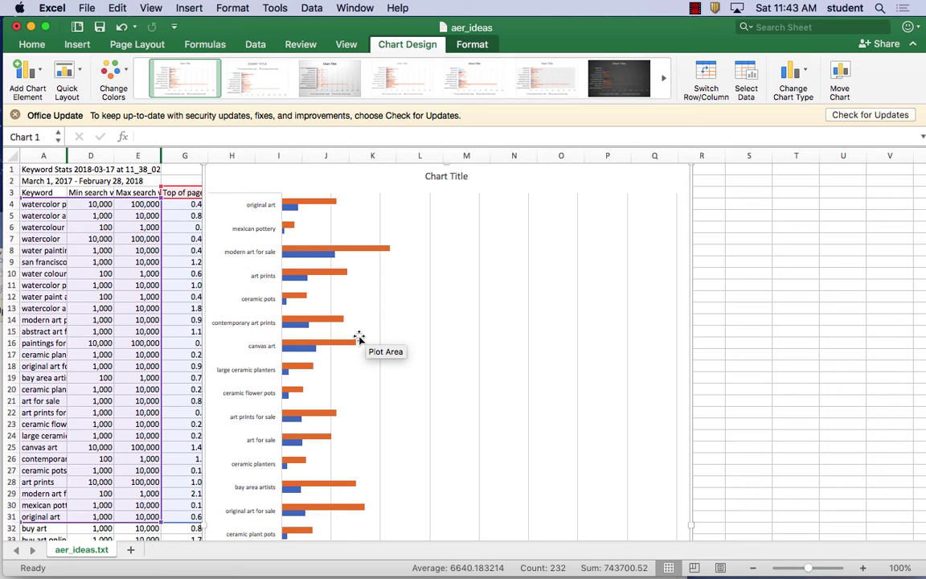
Bring Firefox forward and load google.com in a new browser tab.
{"action": "mouse_move", "coordinate": [167, 573]}
{"action": "left_click", "coordinate": [205, 553]}
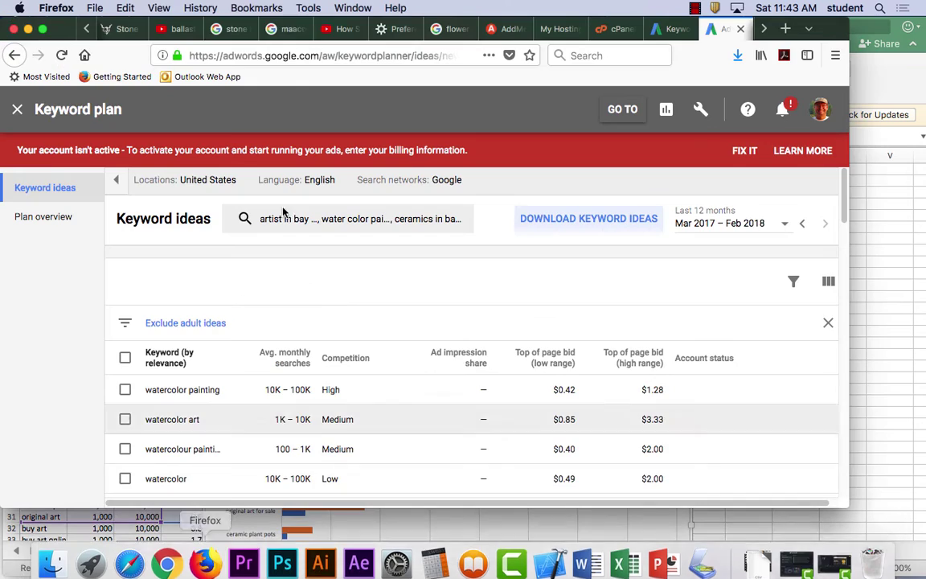
{"action": "left_click", "coordinate": [94, 8]}
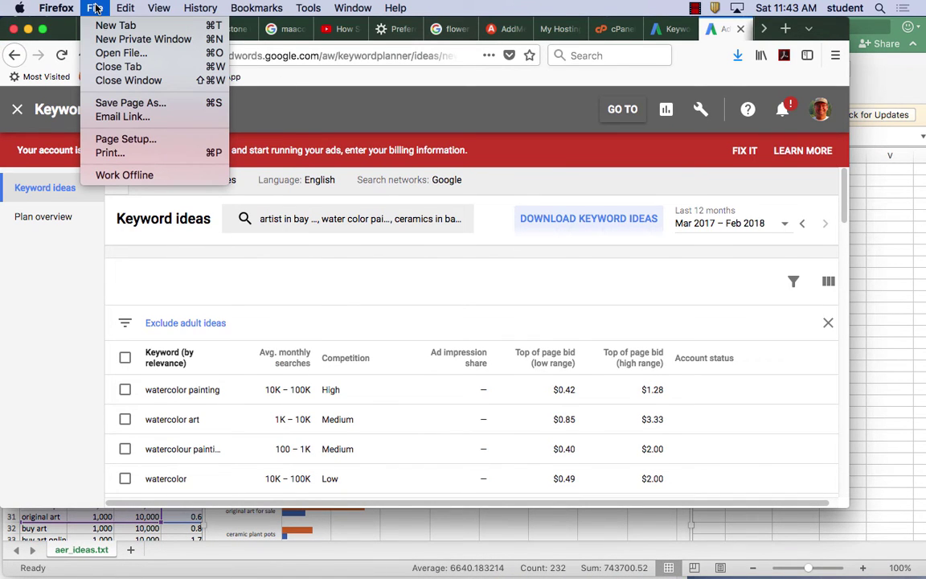
{"action": "left_click", "coordinate": [101, 25]}
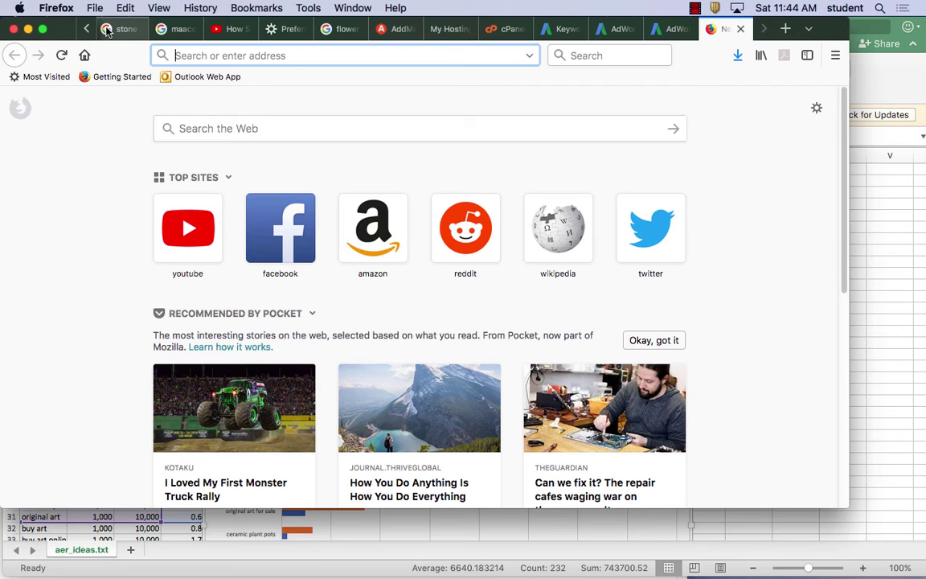
{"action": "type", "text": "google.co"}
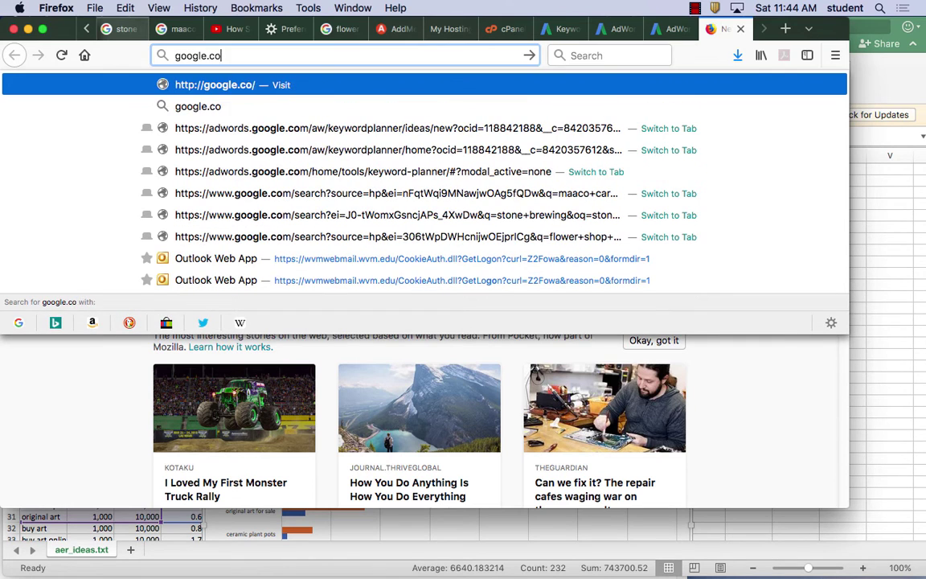
{"action": "key", "text": "Return"}
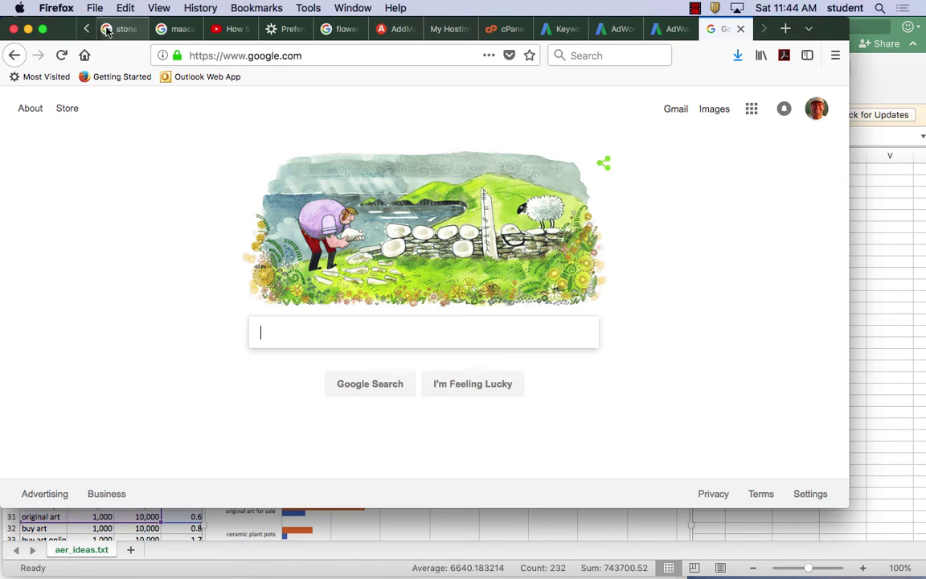
Enter 'google console' into the Google search box and pick the suggestion.
{"action": "left_click", "coordinate": [269, 326]}
{"action": "type", "text": "goog"}
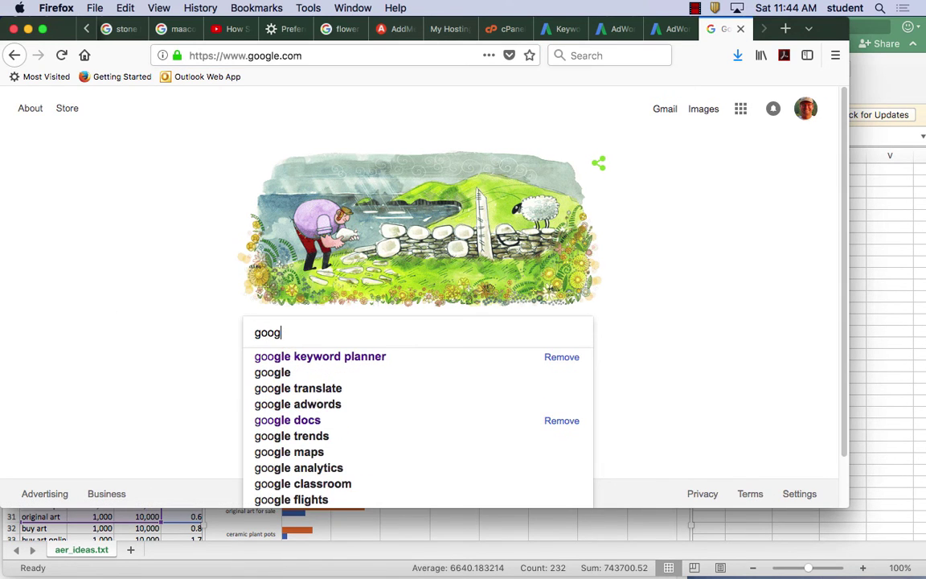
{"action": "type", "text": "le console"}
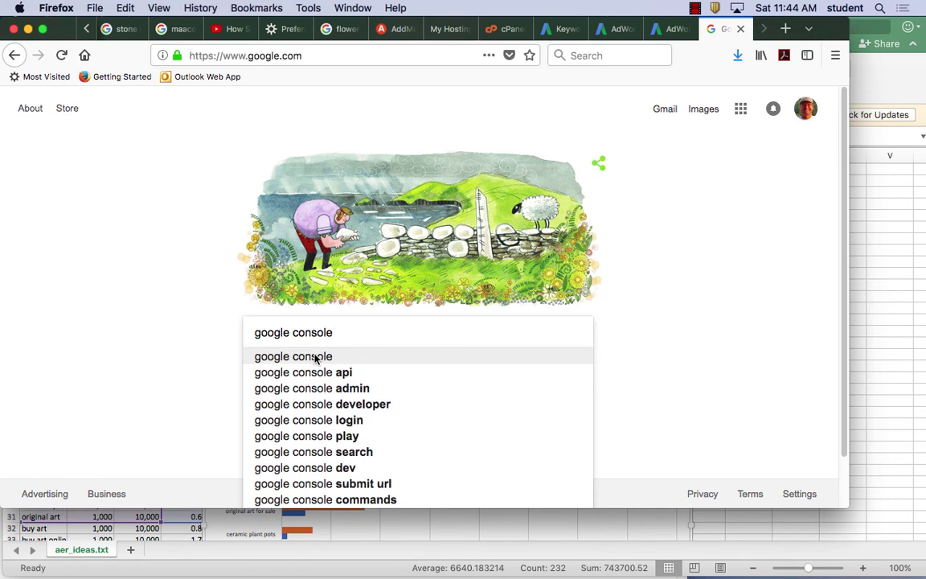
{"action": "left_click", "coordinate": [279, 355]}
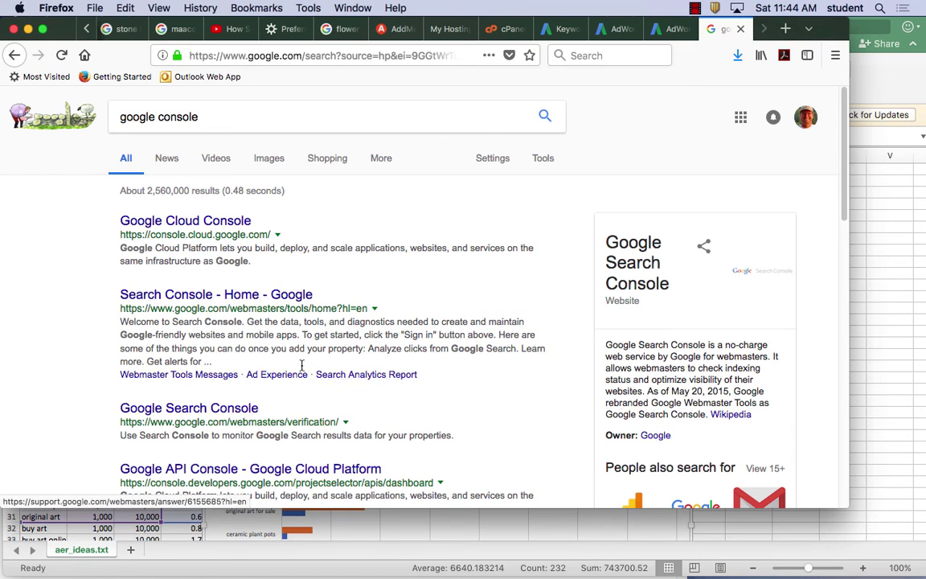
Check the Google Cloud Console result, then return to the google console results.
{"action": "left_click", "coordinate": [215, 222]}
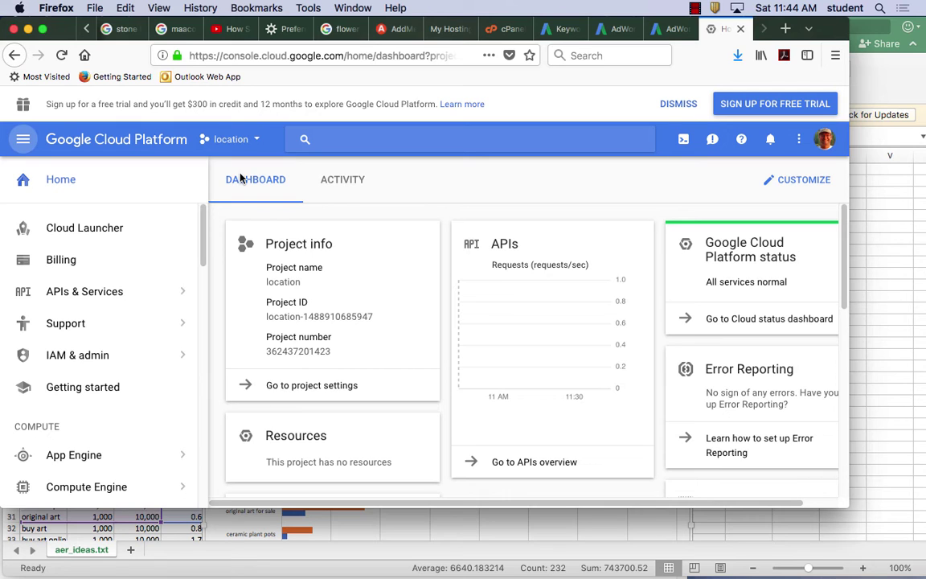
{"action": "left_click", "coordinate": [14, 54]}
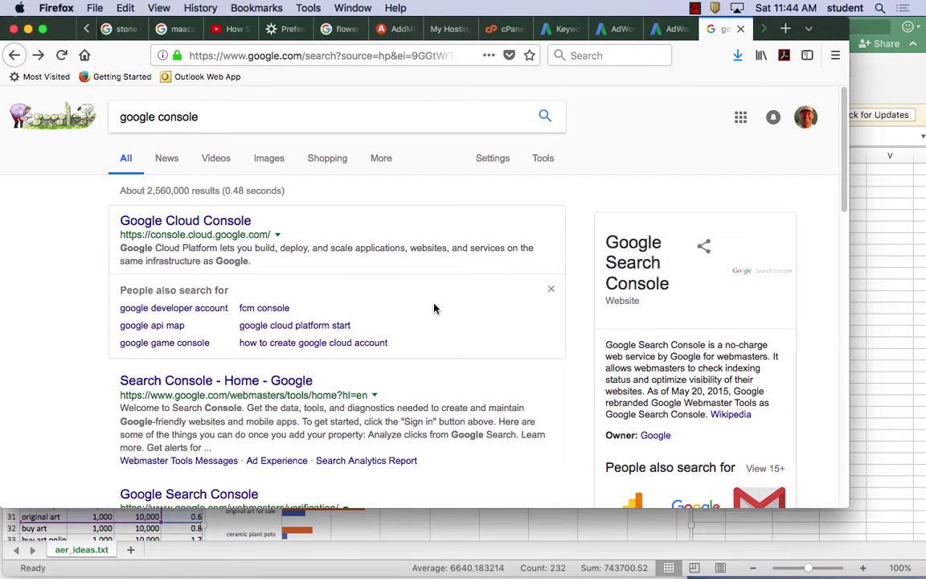
{"action": "scroll", "coordinate": [406, 308], "scroll_direction": "down", "scroll_amount": 4}
{"action": "scroll", "coordinate": [406, 309], "scroll_direction": "down", "scroll_amount": 2}
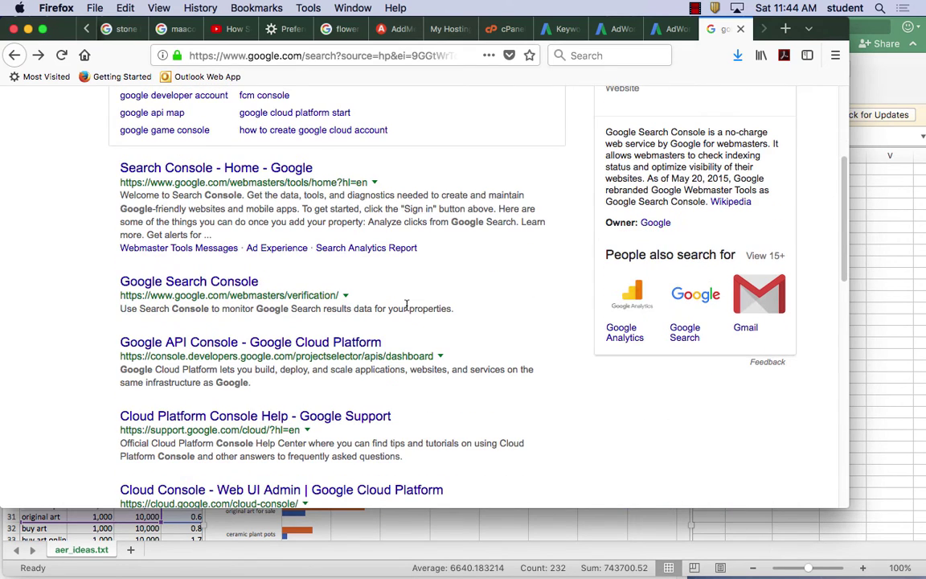
{"action": "scroll", "coordinate": [408, 310], "scroll_direction": "down", "scroll_amount": 3}
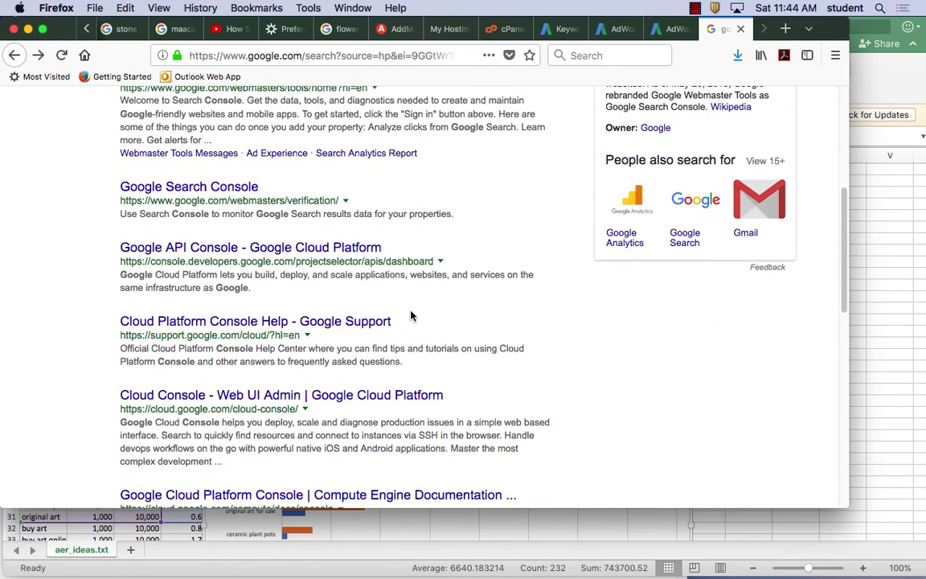
{"action": "scroll", "coordinate": [410, 316], "scroll_direction": "down", "scroll_amount": 3}
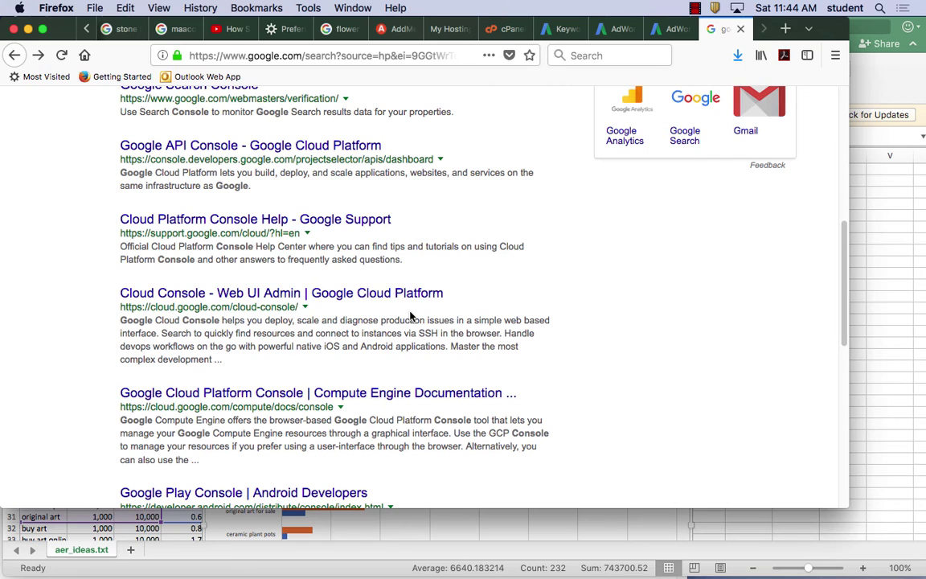
{"action": "scroll", "coordinate": [410, 316], "scroll_direction": "down", "scroll_amount": 5}
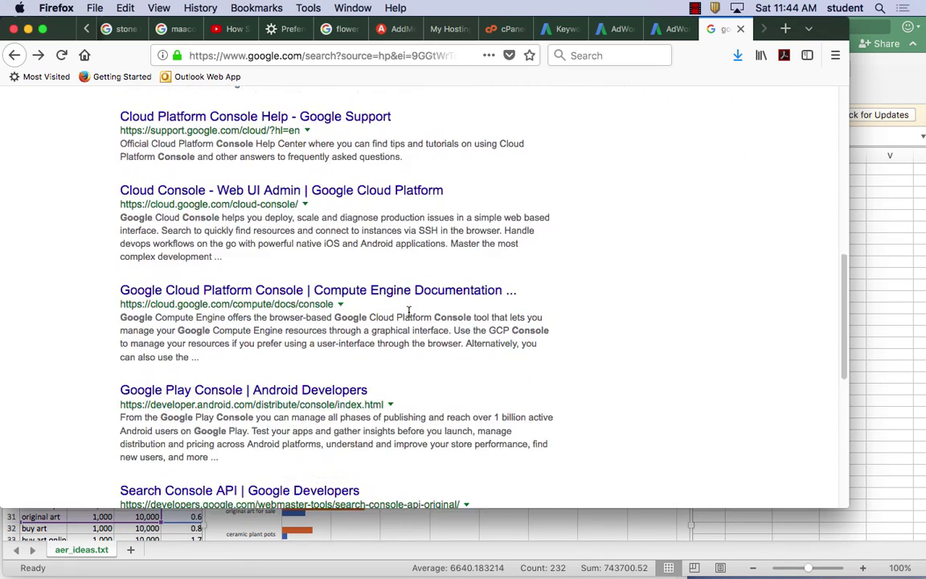
{"action": "scroll", "coordinate": [408, 315], "scroll_direction": "down", "scroll_amount": 6}
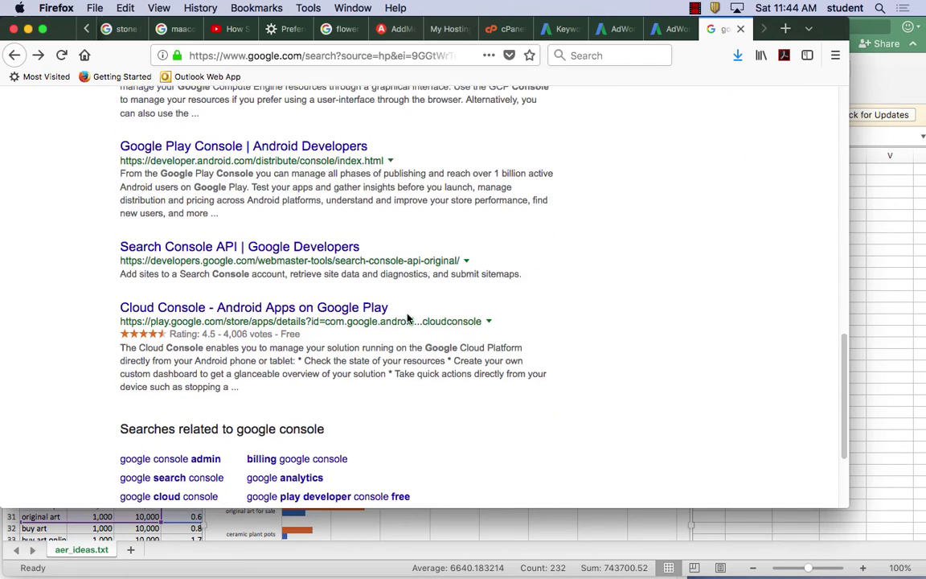
Open the Google Search Console result to reach Webmaster Central's verified properties page.
{"action": "scroll", "coordinate": [408, 314], "scroll_direction": "up", "scroll_amount": 20}
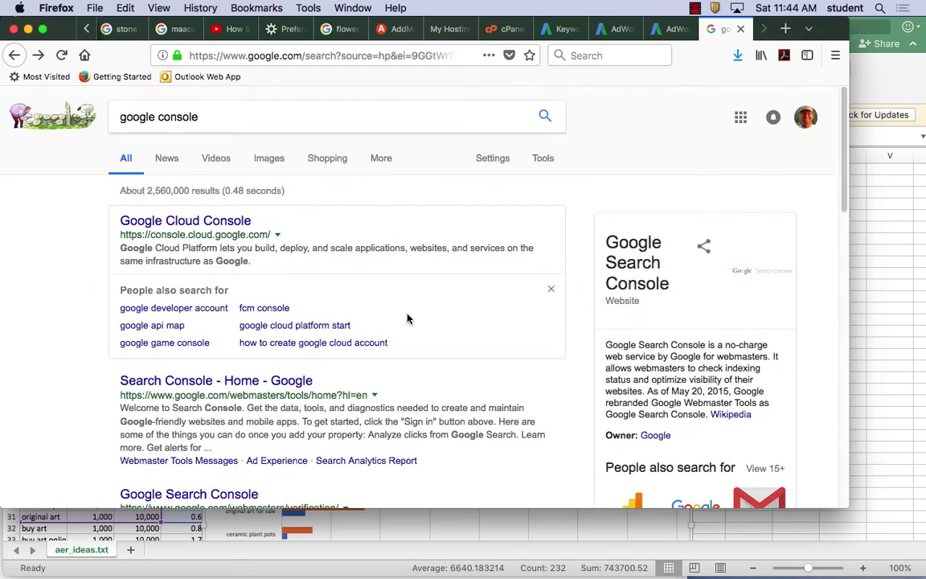
{"action": "scroll", "coordinate": [406, 317], "scroll_direction": "down", "scroll_amount": 2}
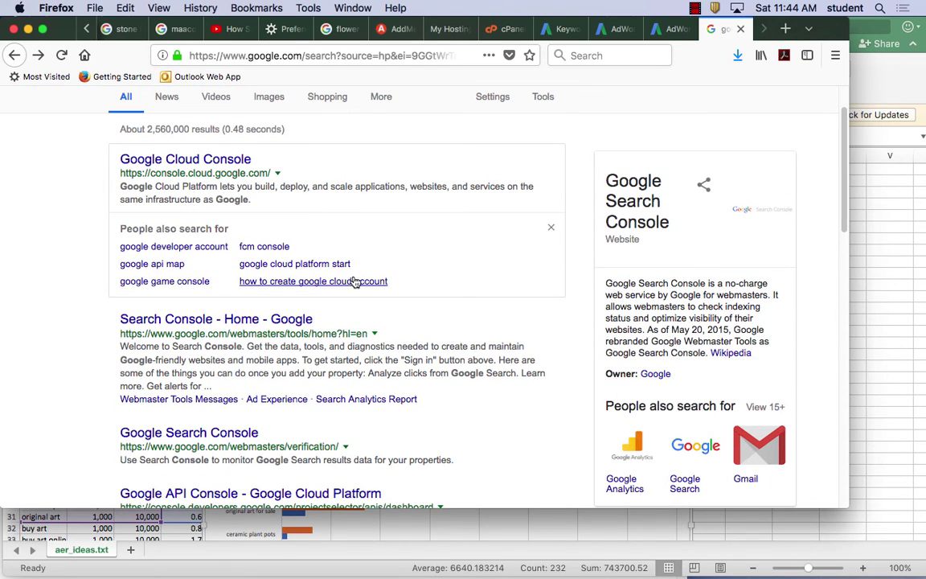
{"action": "scroll", "coordinate": [355, 280], "scroll_direction": "down", "scroll_amount": 2}
{"action": "scroll", "coordinate": [356, 280], "scroll_direction": "down", "scroll_amount": 1}
{"action": "scroll", "coordinate": [356, 282], "scroll_direction": "down", "scroll_amount": 1}
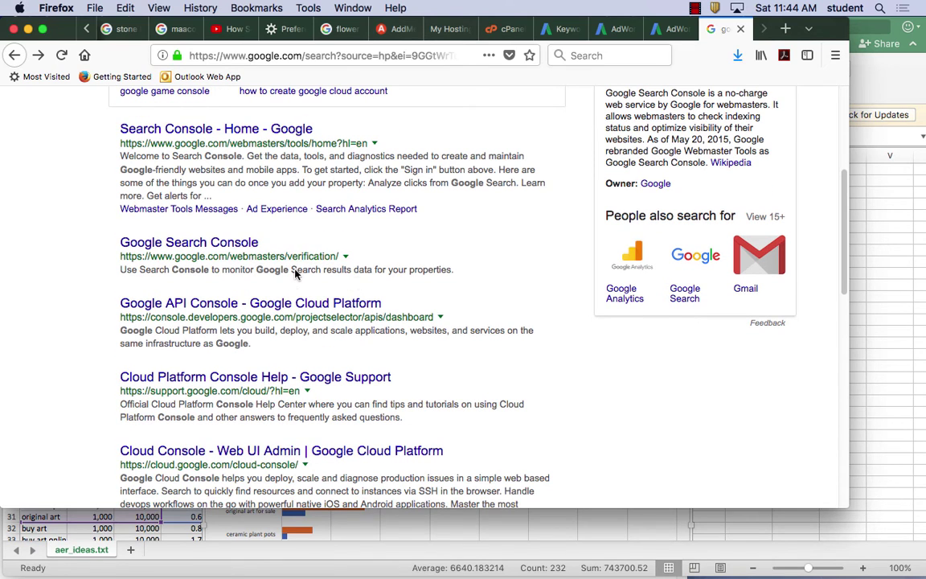
{"action": "left_click", "coordinate": [207, 243]}
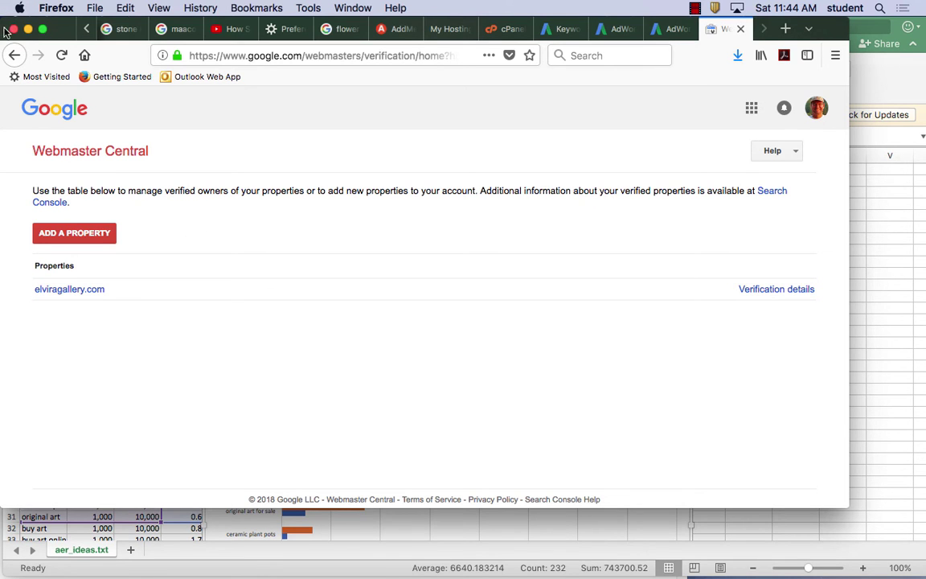
Return to the google console results and open Google API Console - Google Cloud Platform.
{"action": "left_click", "coordinate": [13, 55]}
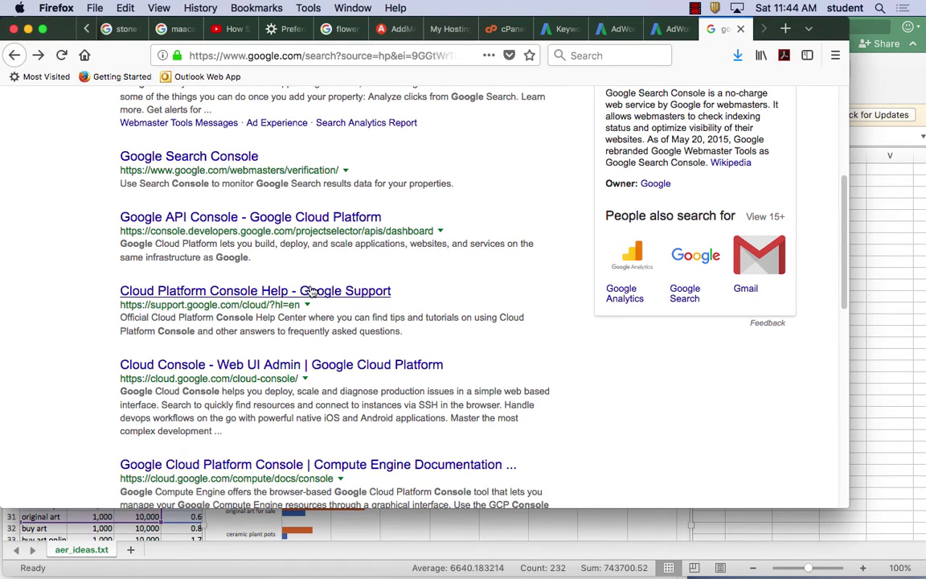
{"action": "scroll", "coordinate": [354, 318], "scroll_direction": "up", "scroll_amount": 1}
{"action": "scroll", "coordinate": [354, 317], "scroll_direction": "up", "scroll_amount": 2}
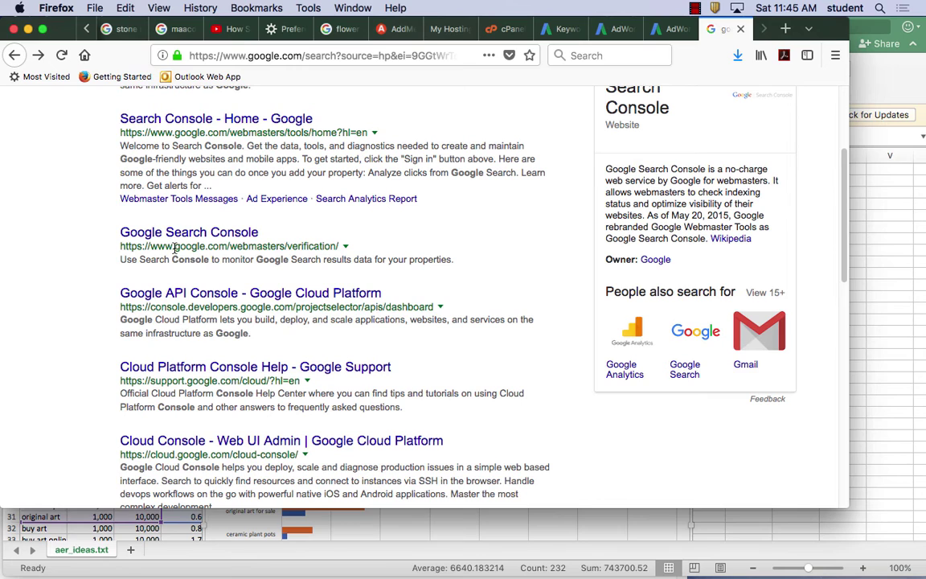
{"action": "left_click_drag", "start_coordinate": [179, 248], "coordinate": [341, 253]}
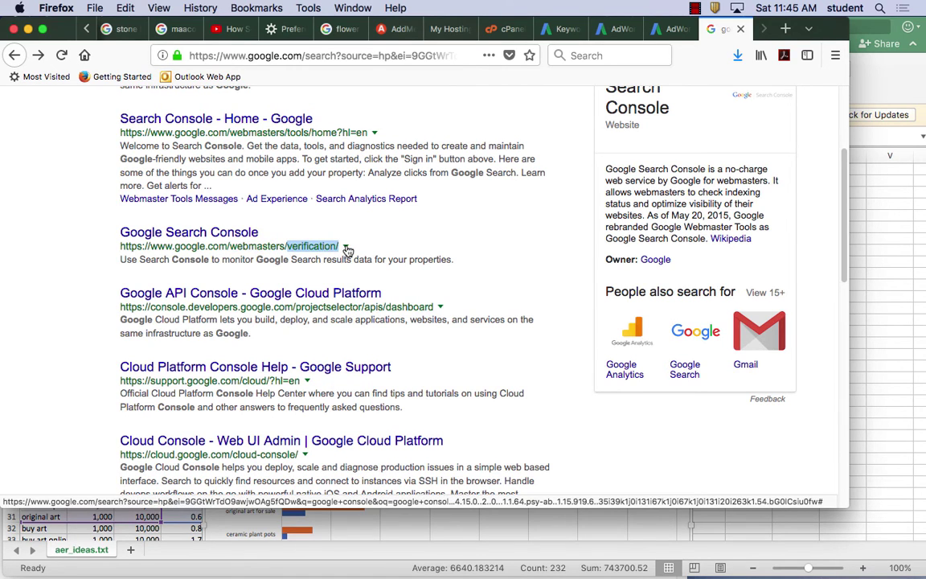
{"action": "right_click", "coordinate": [348, 245]}
{"action": "right_click", "coordinate": [351, 227]}
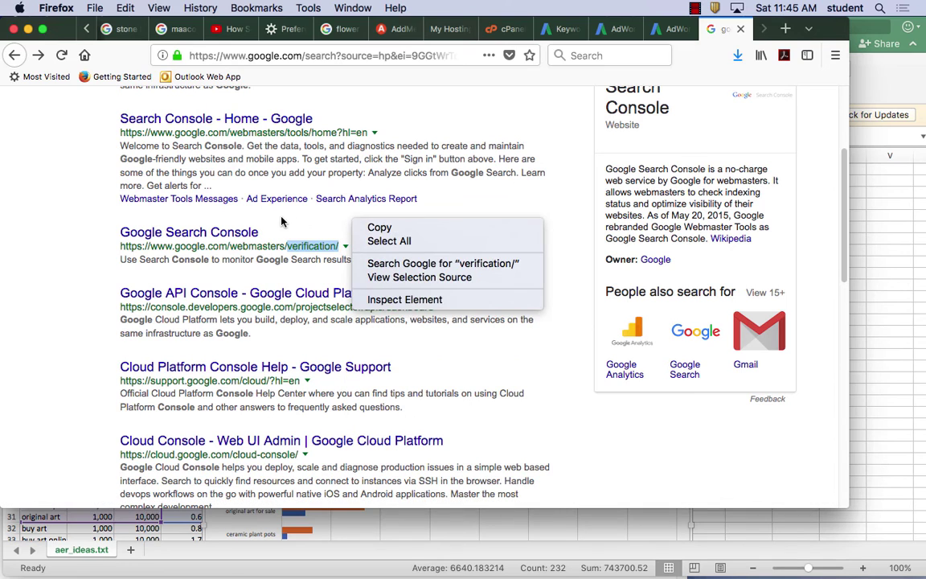
{"action": "left_click", "coordinate": [256, 201]}
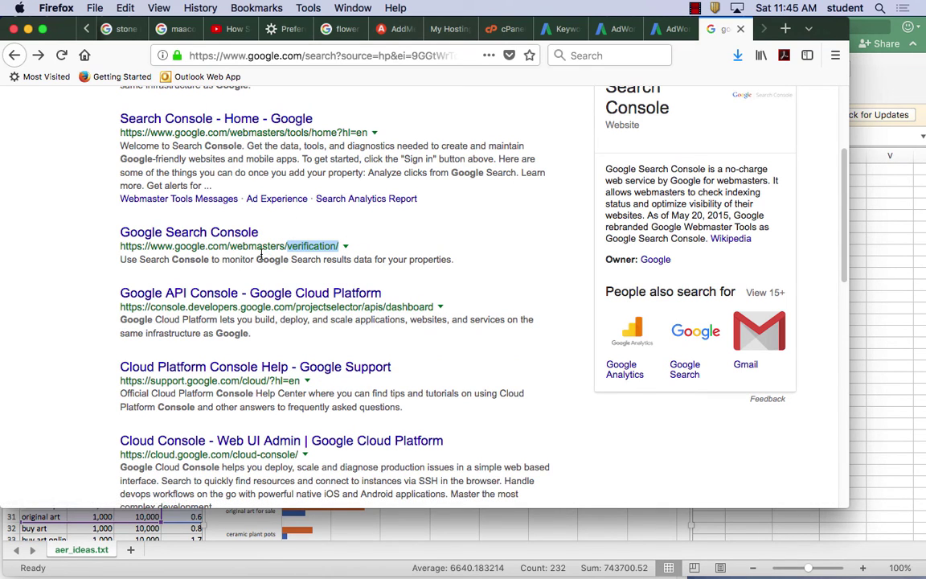
{"action": "left_click", "coordinate": [249, 294]}
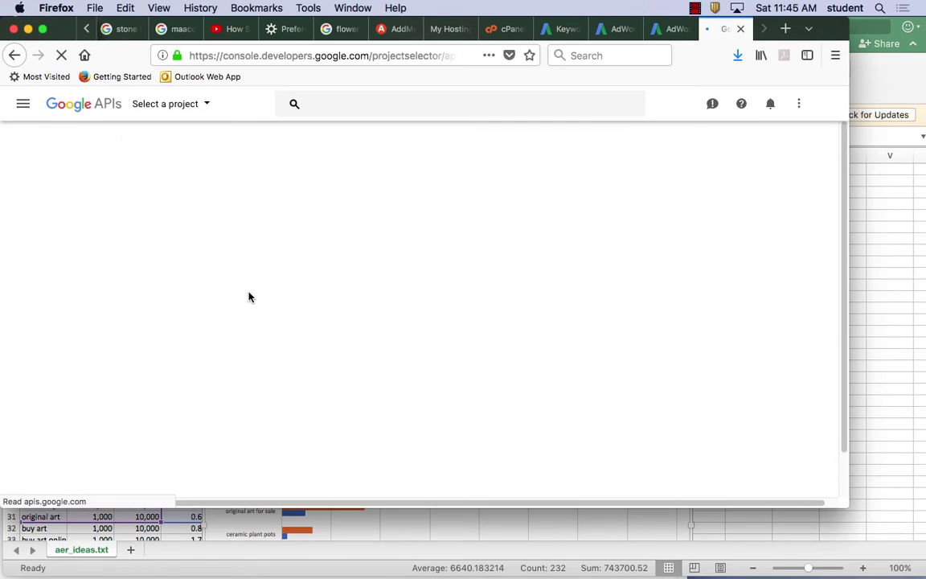